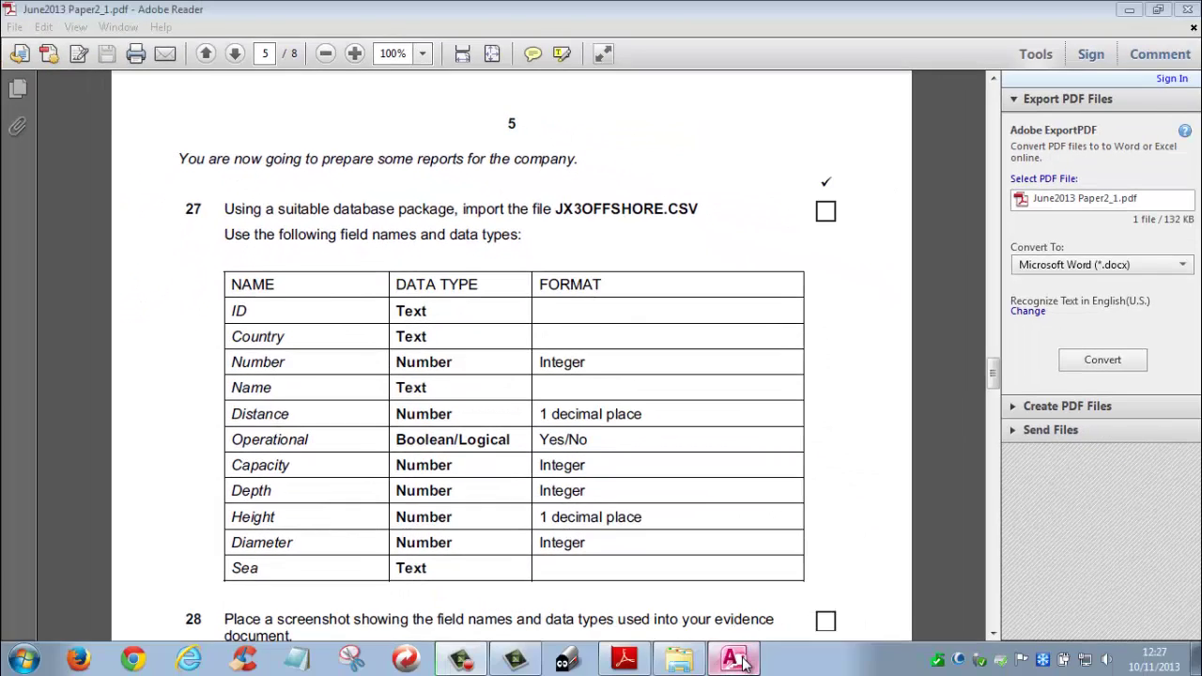
Switch from the exam paper in Adobe Reader to Microsoft Access.
{"action": "left_click", "coordinate": [742, 662]}
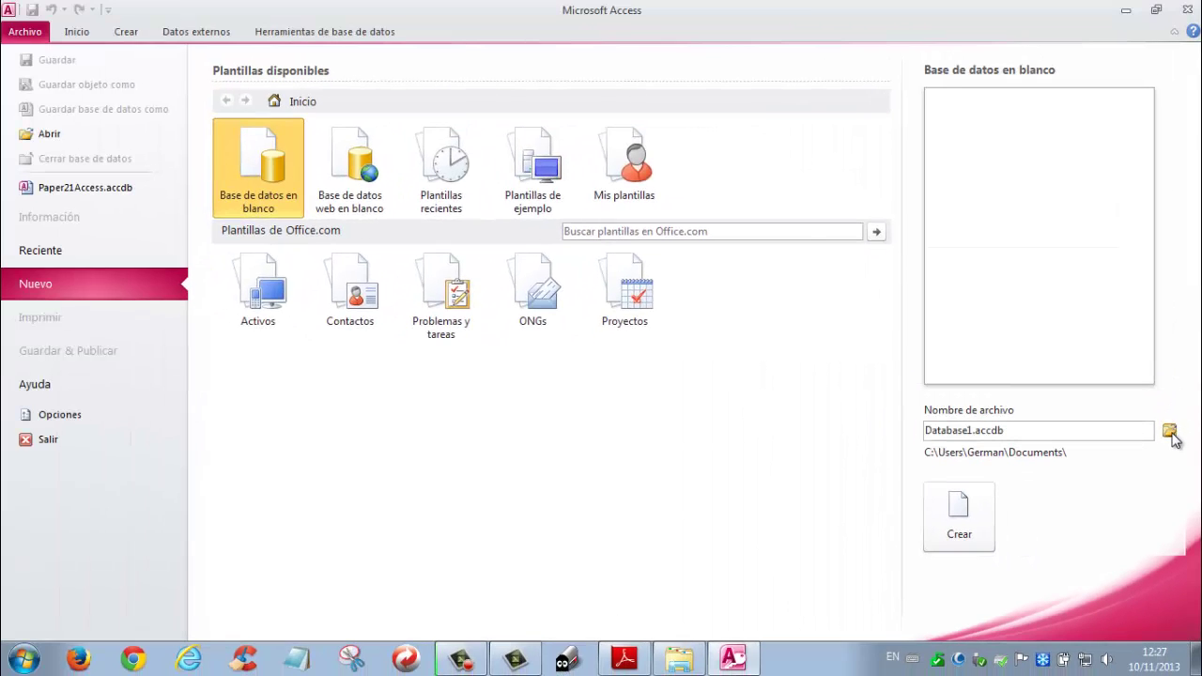
Set the new blank database to Paper2Access.accdb in Desktop\Paper21June2013\Files.
{"action": "left_click", "coordinate": [1169, 431]}
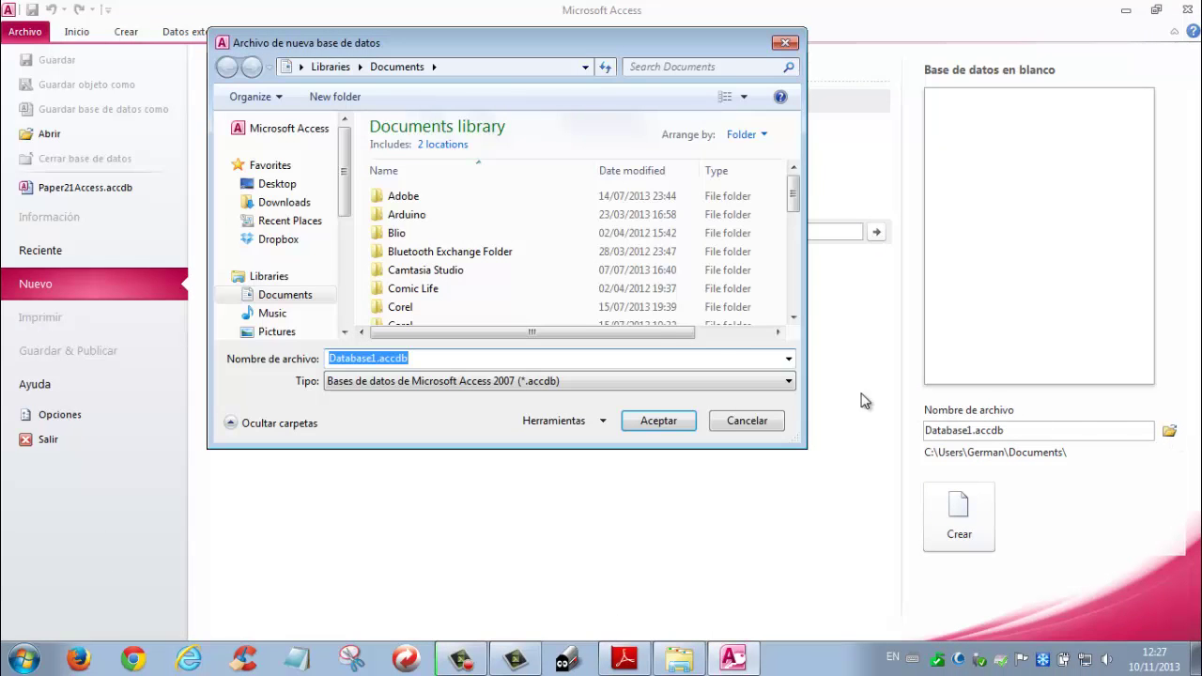
{"action": "left_click", "coordinate": [292, 193]}
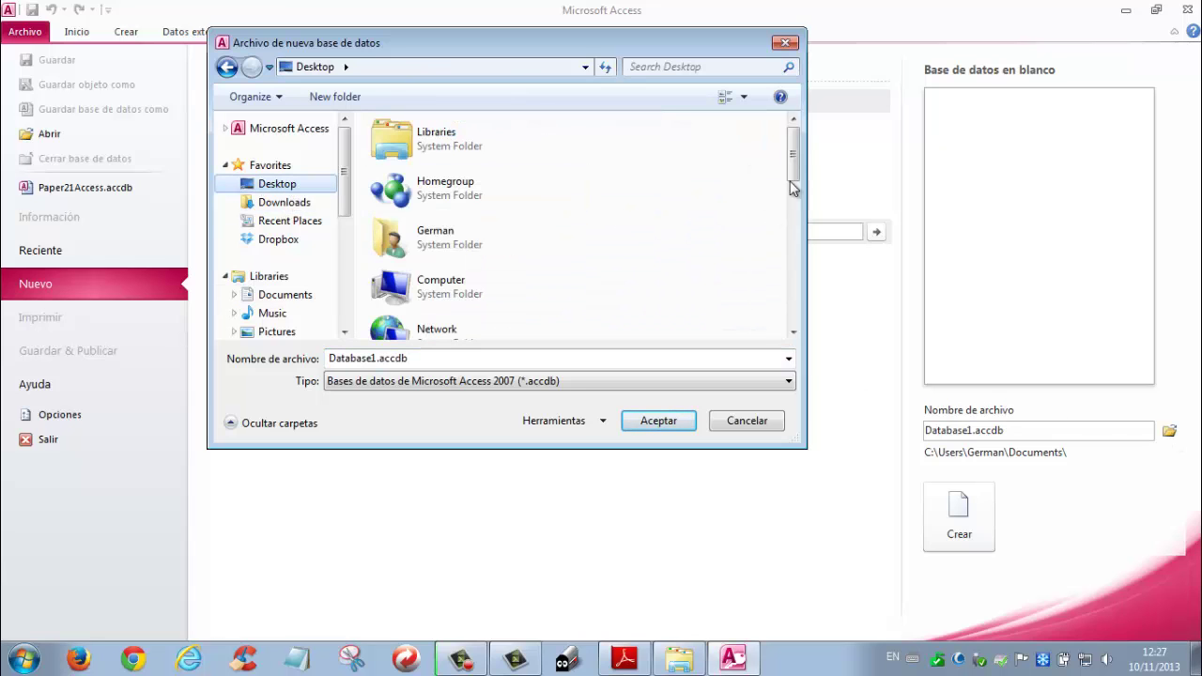
{"action": "left_click_drag", "start_coordinate": [794, 155], "coordinate": [789, 243]}
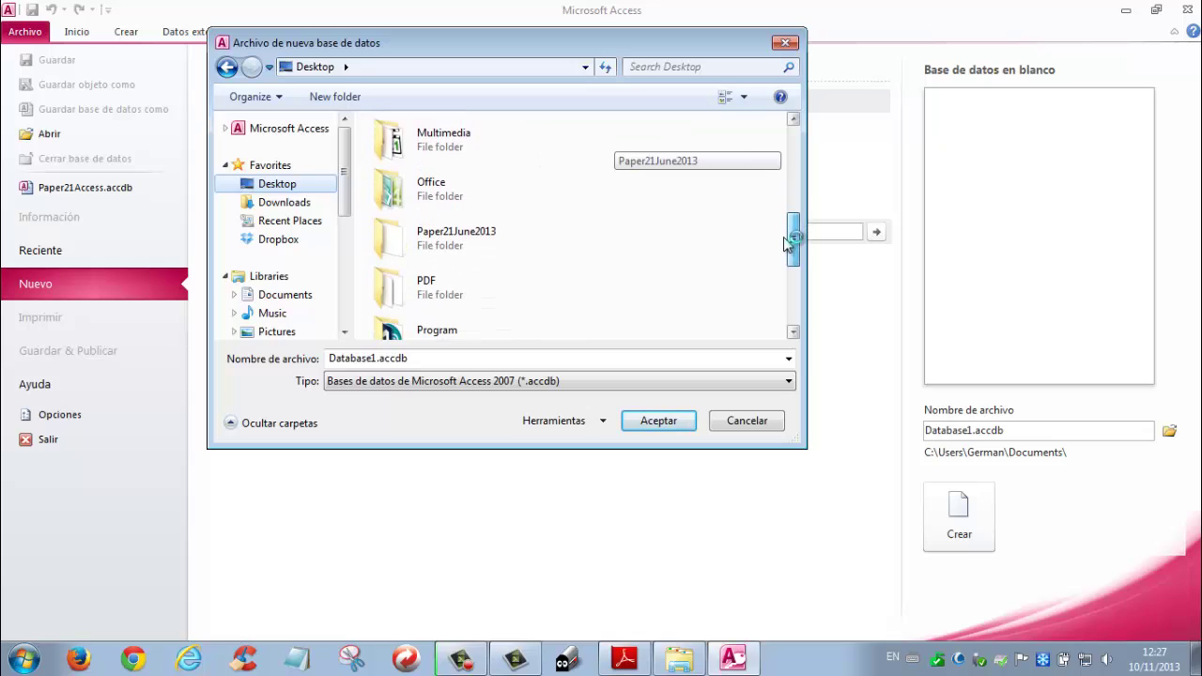
{"action": "double_click", "coordinate": [529, 242]}
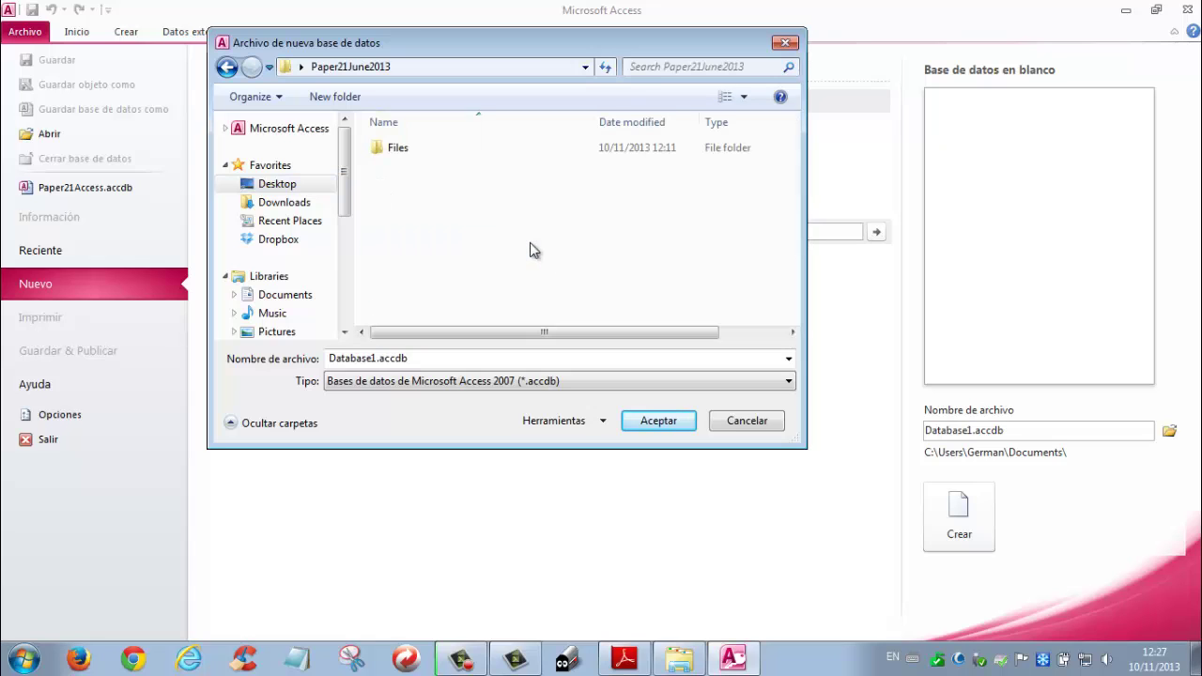
{"action": "double_click", "coordinate": [389, 148]}
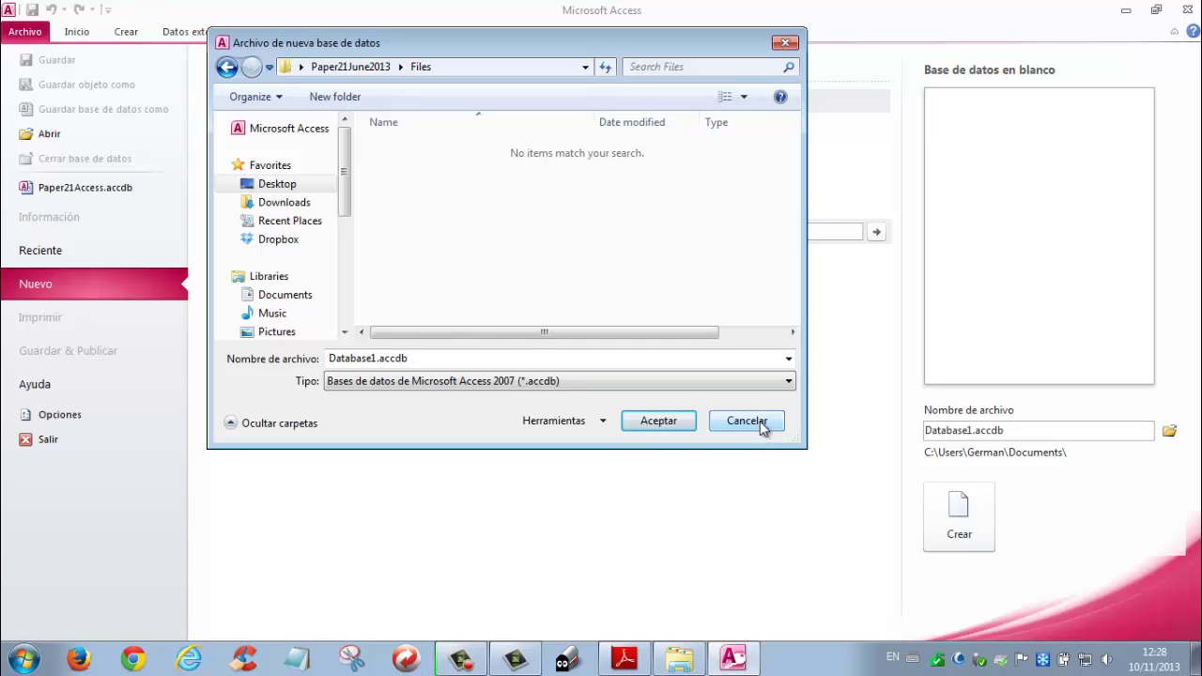
{"action": "double_click", "coordinate": [382, 363]}
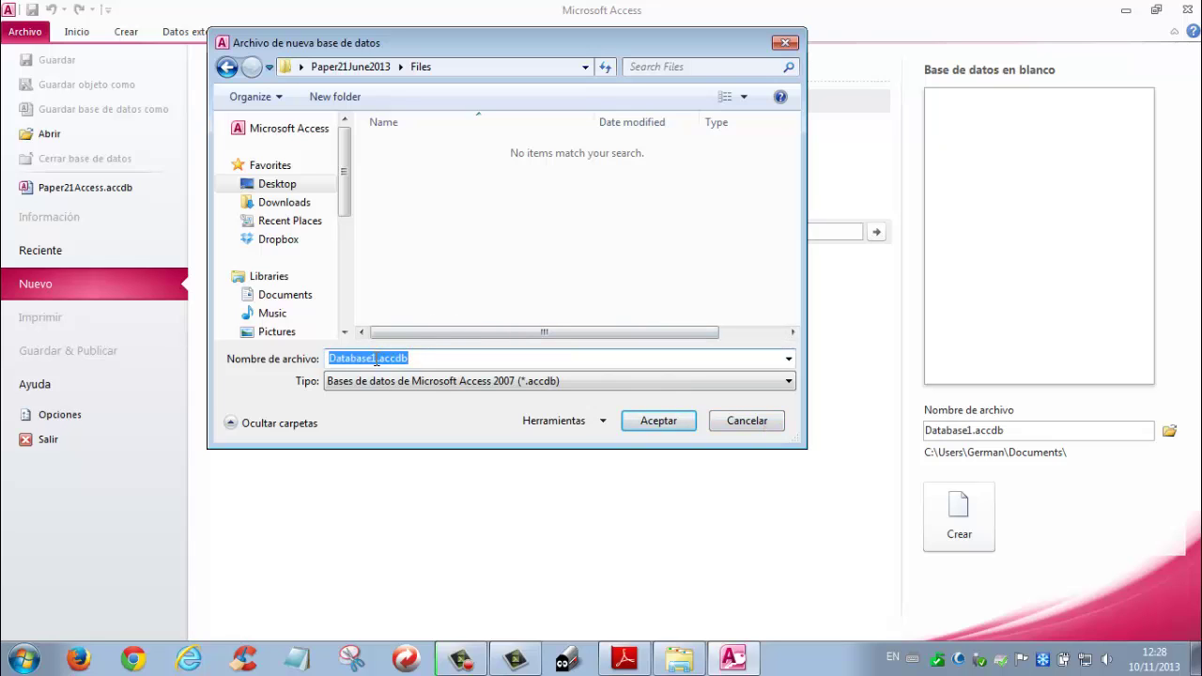
{"action": "left_click", "coordinate": [376, 360]}
{"action": "key", "text": "BackSpace"}
{"action": "key", "text": "BackSpace"}
{"action": "key", "text": "BackSpace"}
{"action": "key", "text": "BackSpace"}
{"action": "key", "text": "BackSpace"}
{"action": "key", "text": "BackSpace"}
{"action": "key", "text": "BackSpace"}
{"action": "key", "text": "BackSpace"}
{"action": "key", "text": "BackSpace"}
{"action": "type", "text": "Paper"}
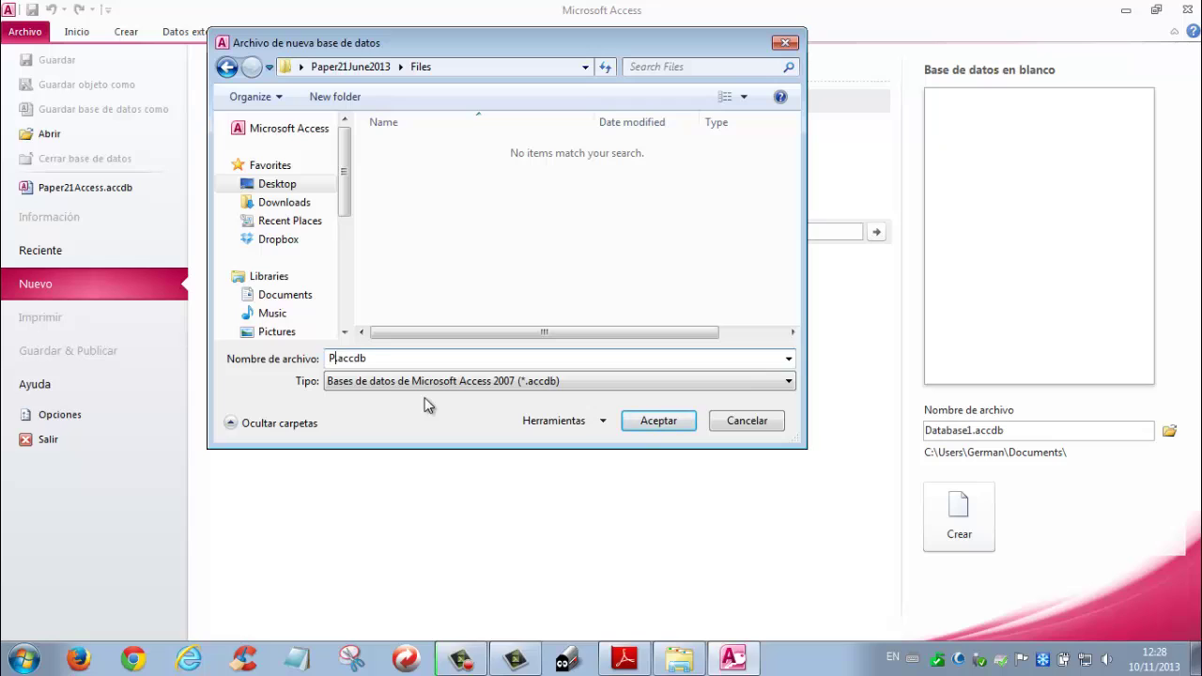
{"action": "type", "text": "2Access"}
{"action": "left_click", "coordinate": [665, 423]}
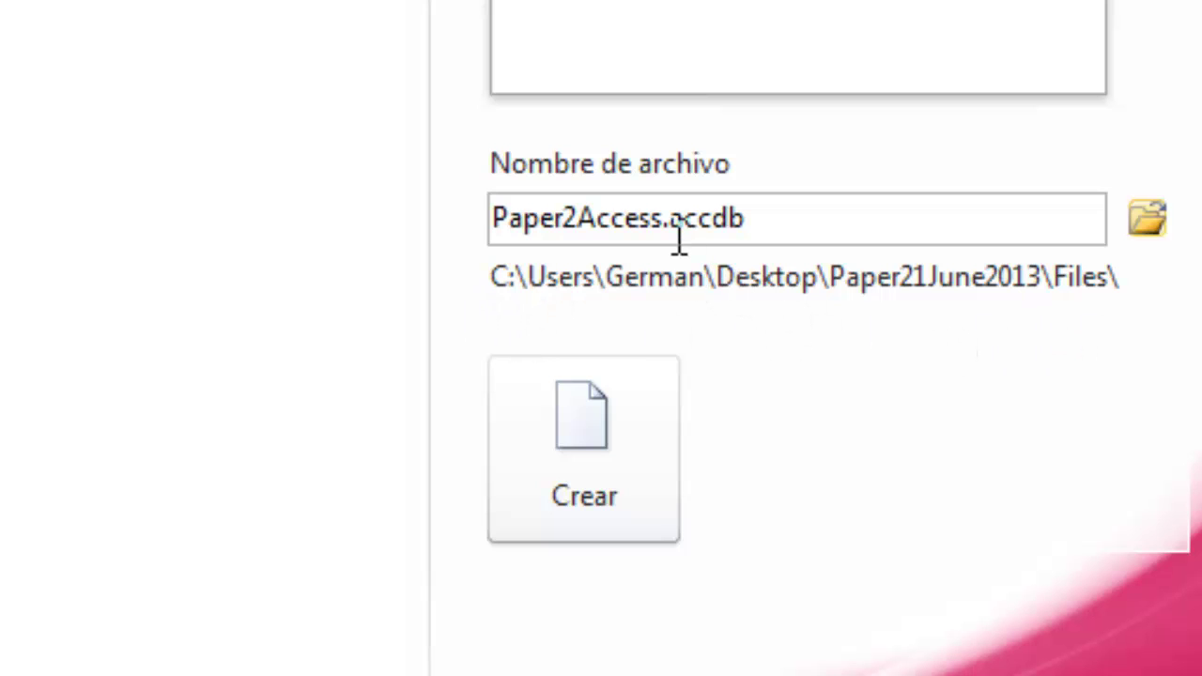
Create the Paper2Access database and start a text-file import from External Data.
{"action": "left_click", "coordinate": [611, 450]}
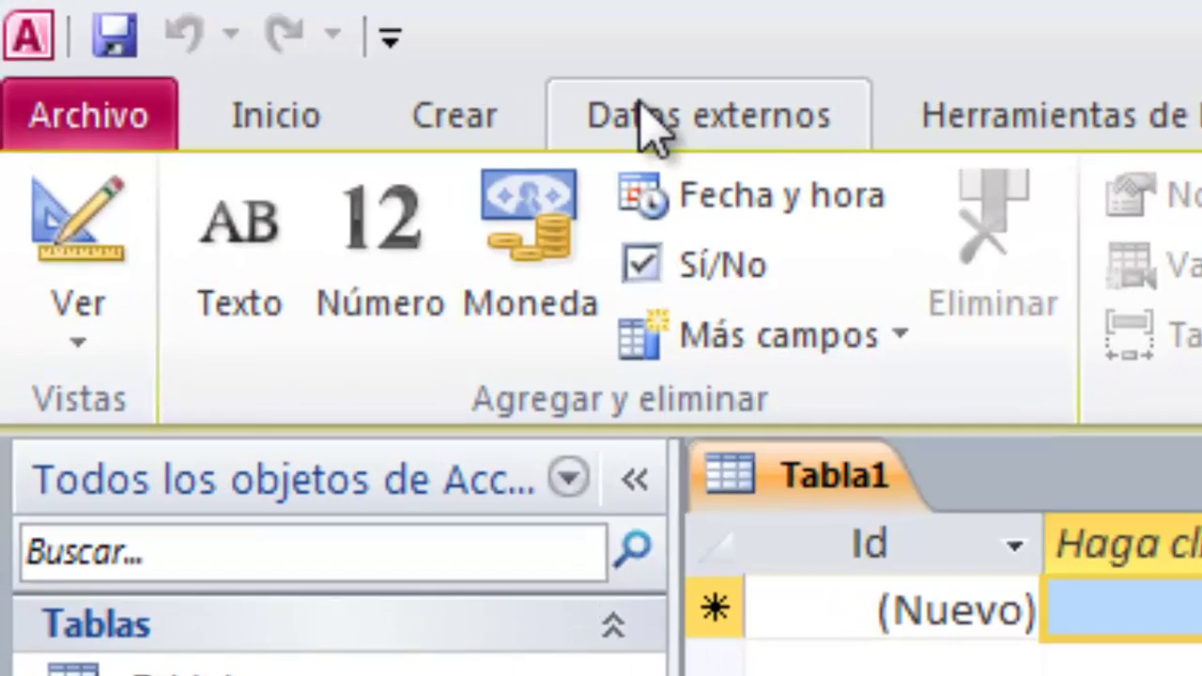
{"action": "left_click", "coordinate": [643, 108]}
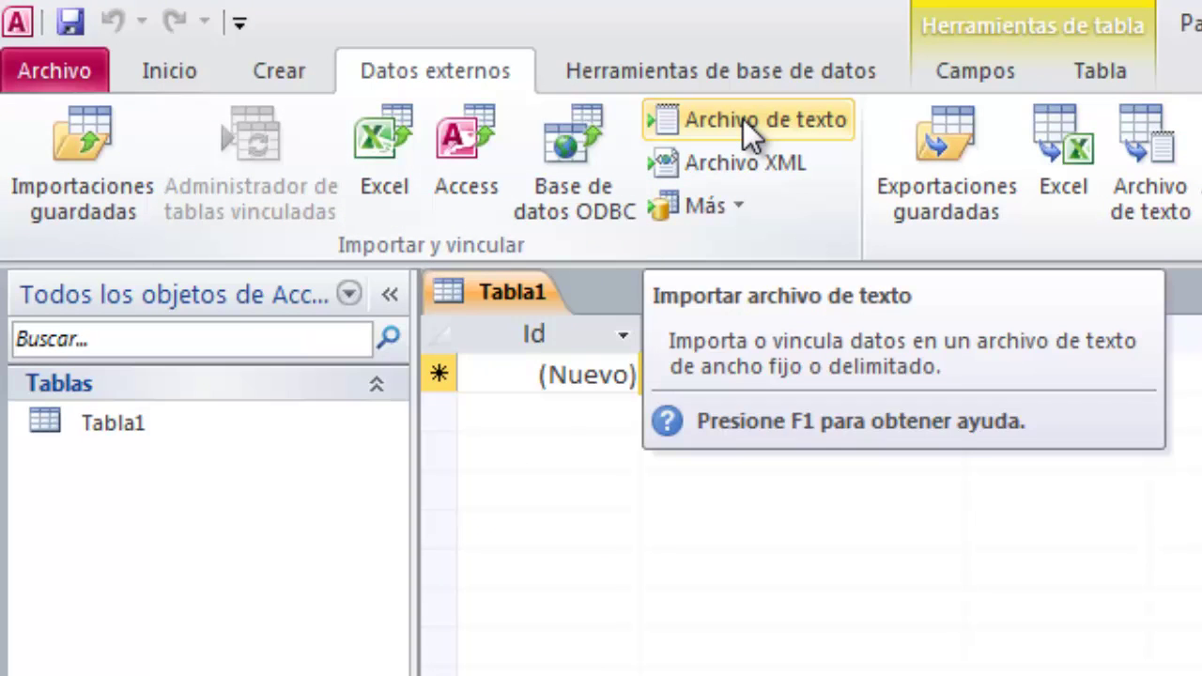
{"action": "left_click", "coordinate": [742, 118]}
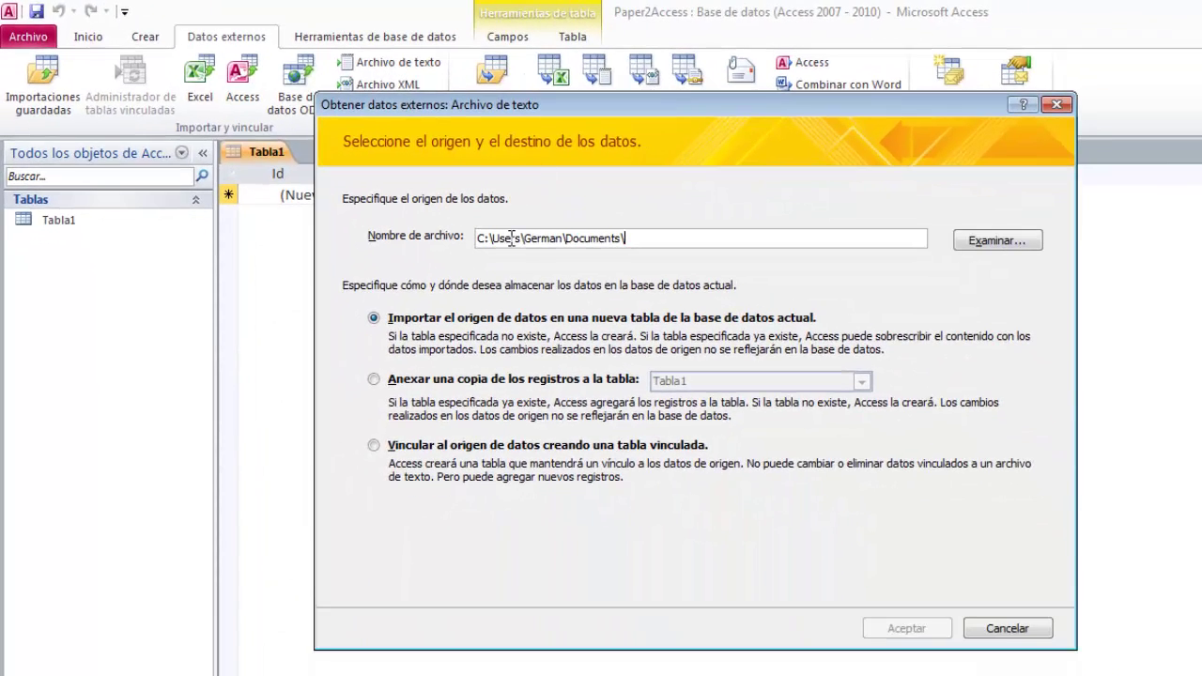
Select JX3OFFSHORE.csv in Paper21June2013\Files as the import source file.
{"action": "left_click", "coordinate": [1003, 242]}
{"action": "left_click", "coordinate": [371, 298]}
{"action": "left_click_drag", "start_coordinate": [993, 313], "coordinate": [976, 479]}
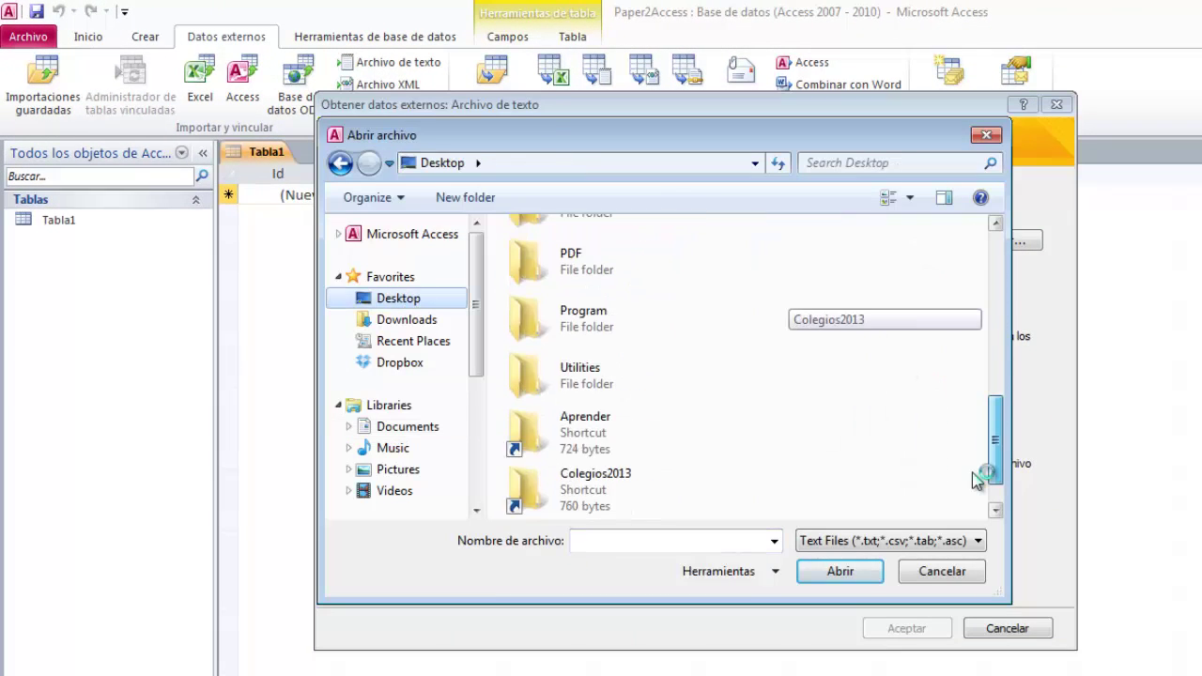
{"action": "scroll", "coordinate": [985, 482], "scroll_direction": "down", "scroll_amount": 1}
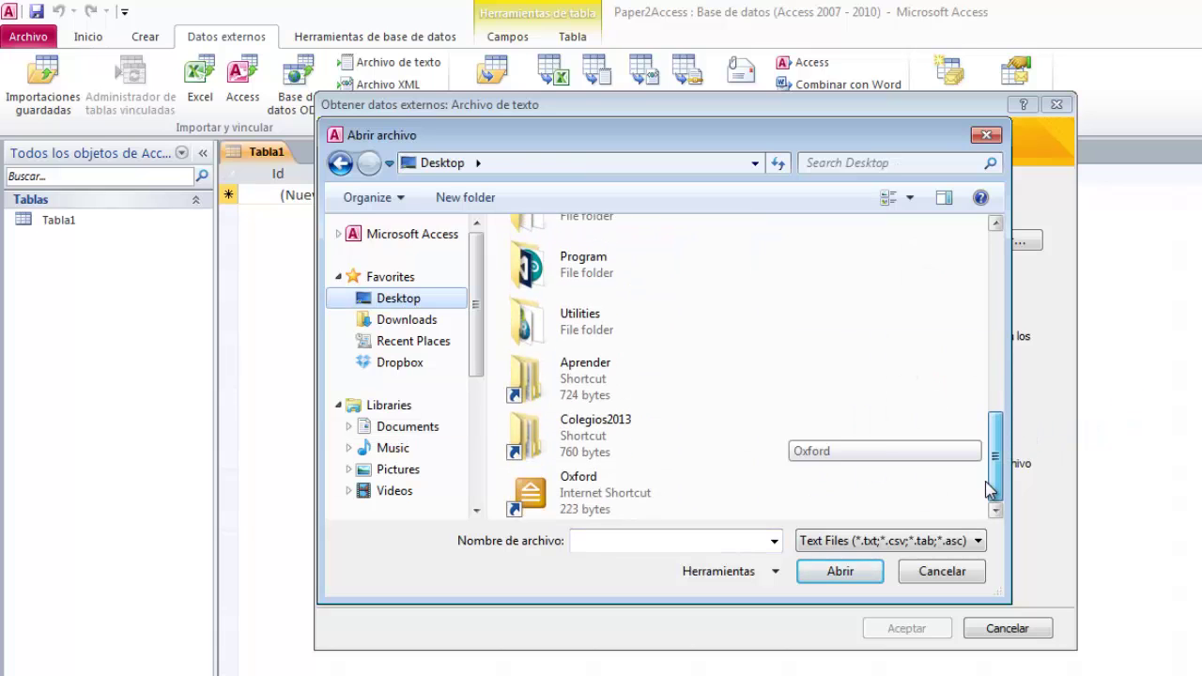
{"action": "left_click", "coordinate": [985, 357]}
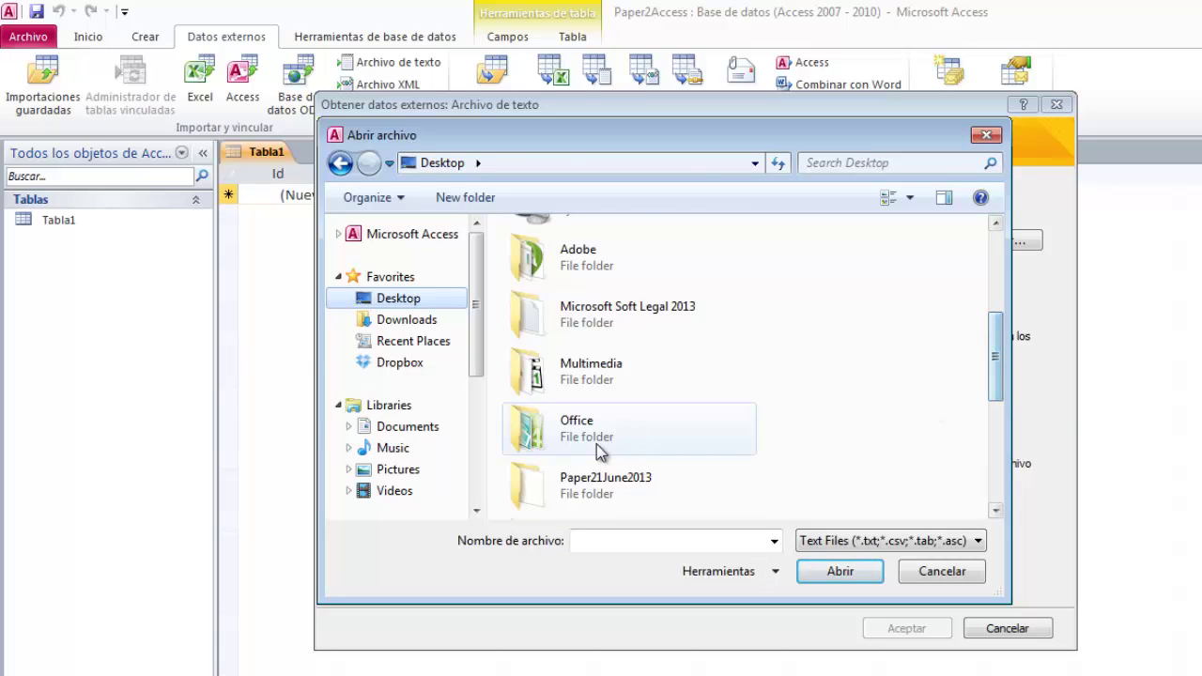
{"action": "double_click", "coordinate": [574, 486]}
{"action": "double_click", "coordinate": [554, 263]}
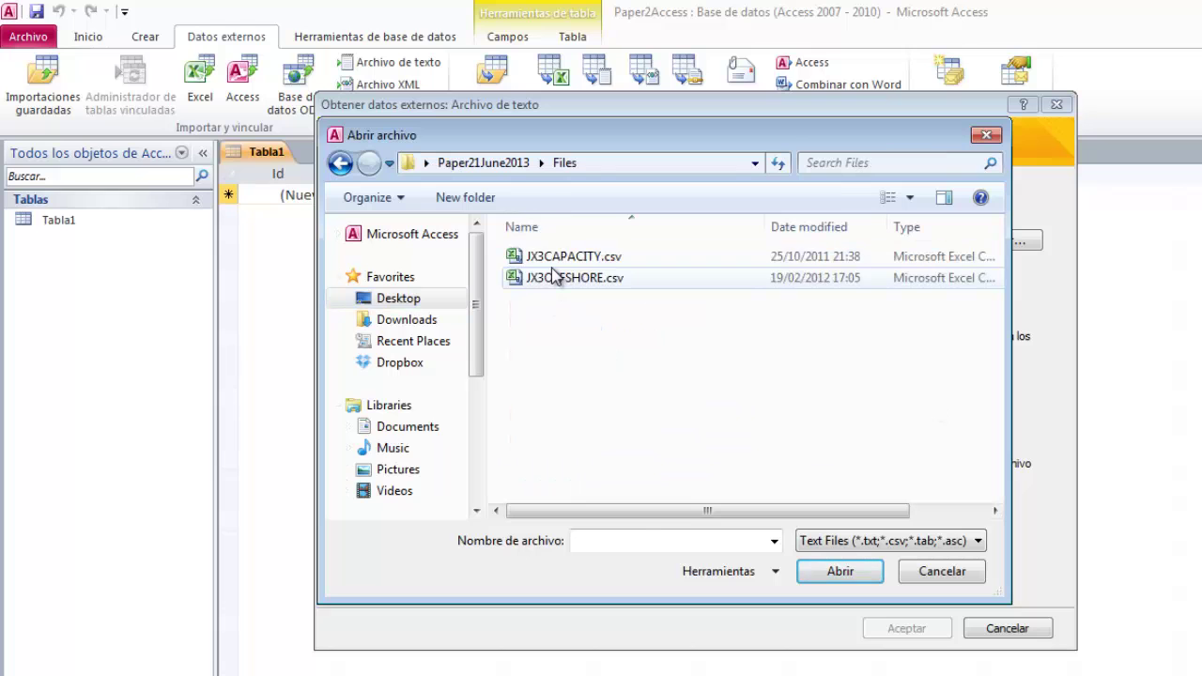
{"action": "left_click", "coordinate": [557, 279]}
{"action": "left_click", "coordinate": [823, 572]}
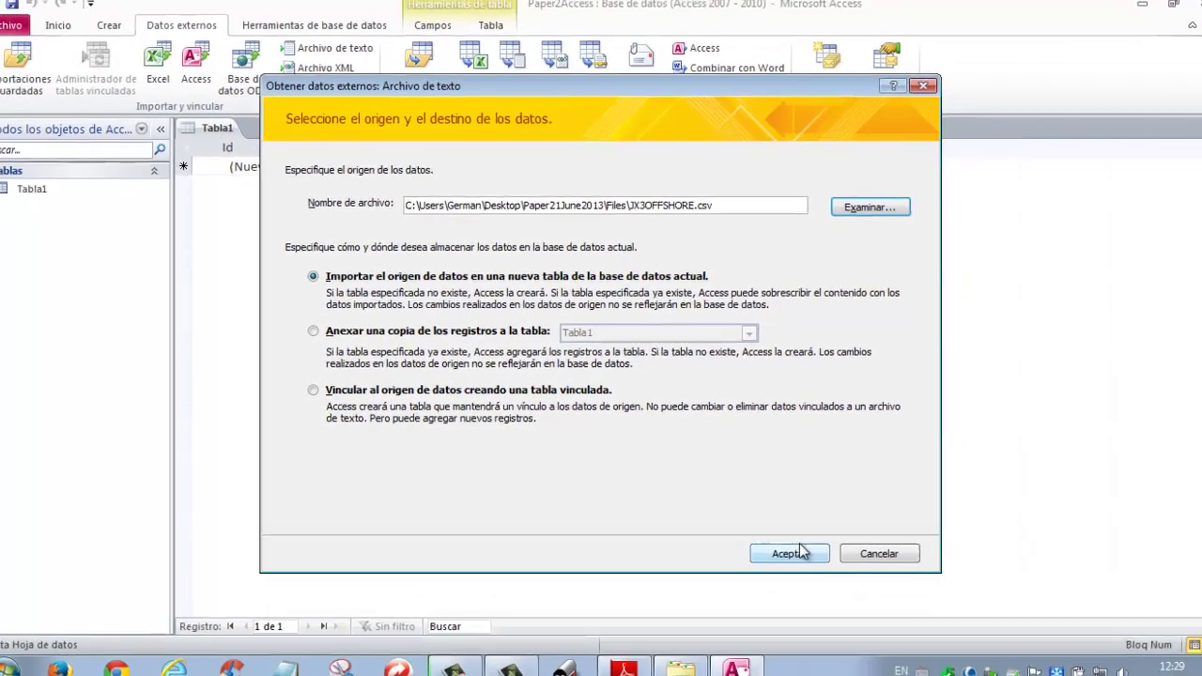
Import into a new table as comma-delimited text using the first row as field names.
{"action": "left_click", "coordinate": [813, 606]}
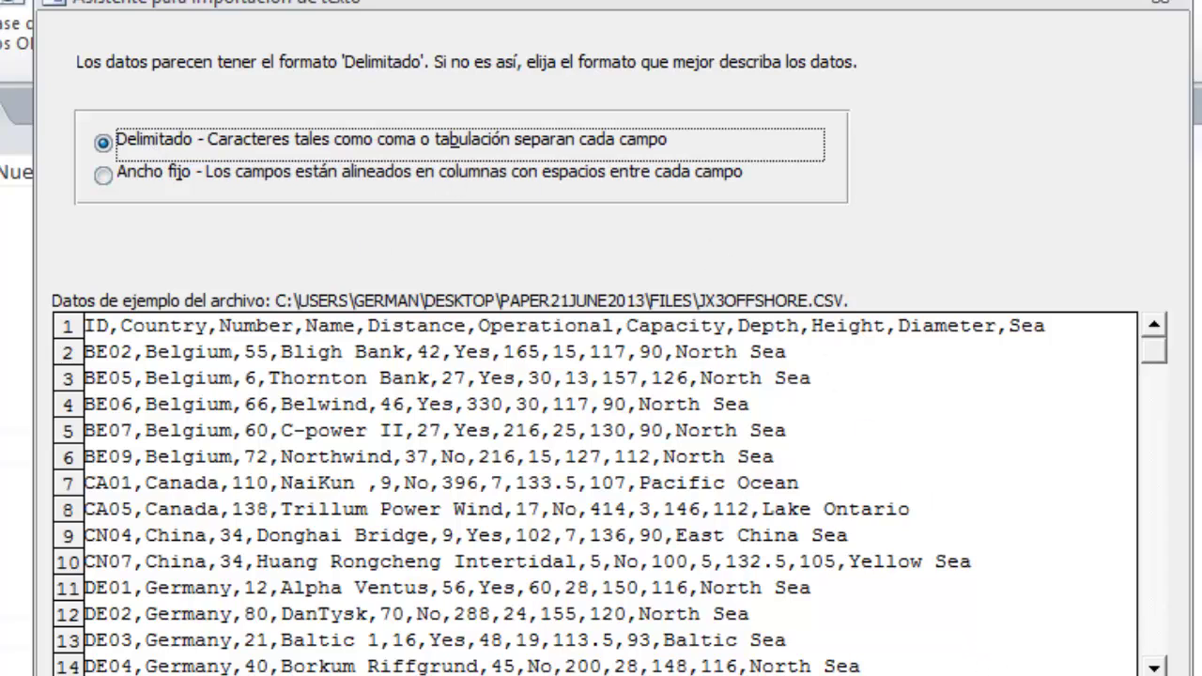
{"action": "key", "text": "Return"}
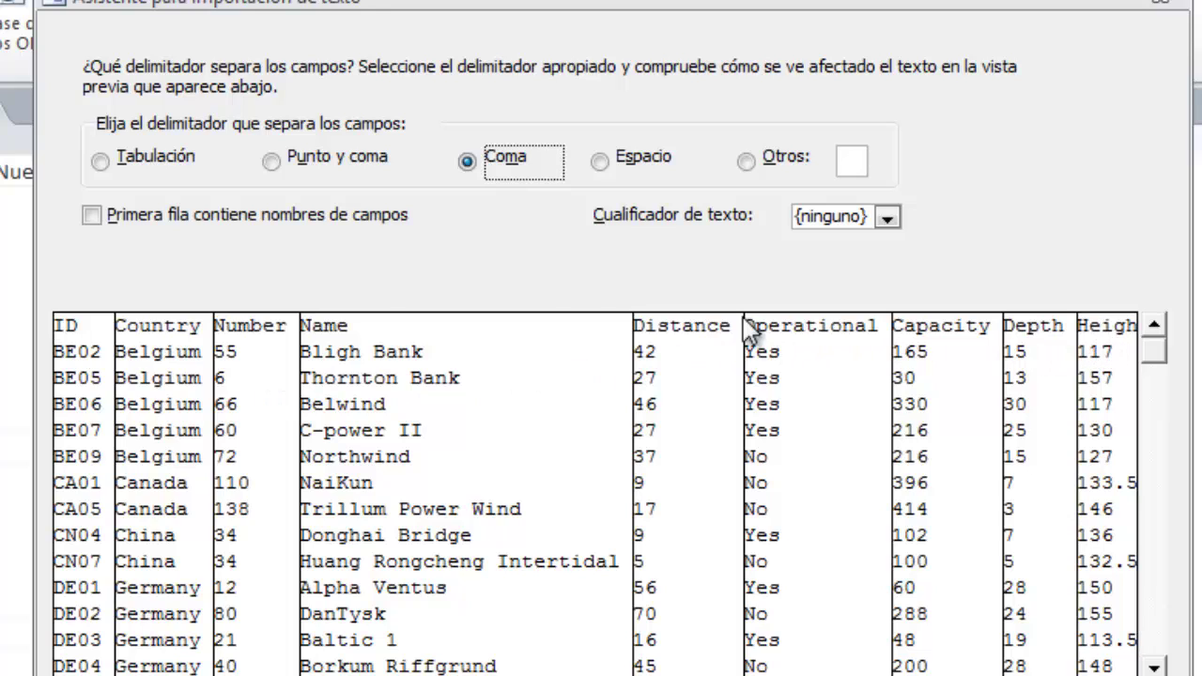
{"action": "left_click", "coordinate": [93, 218]}
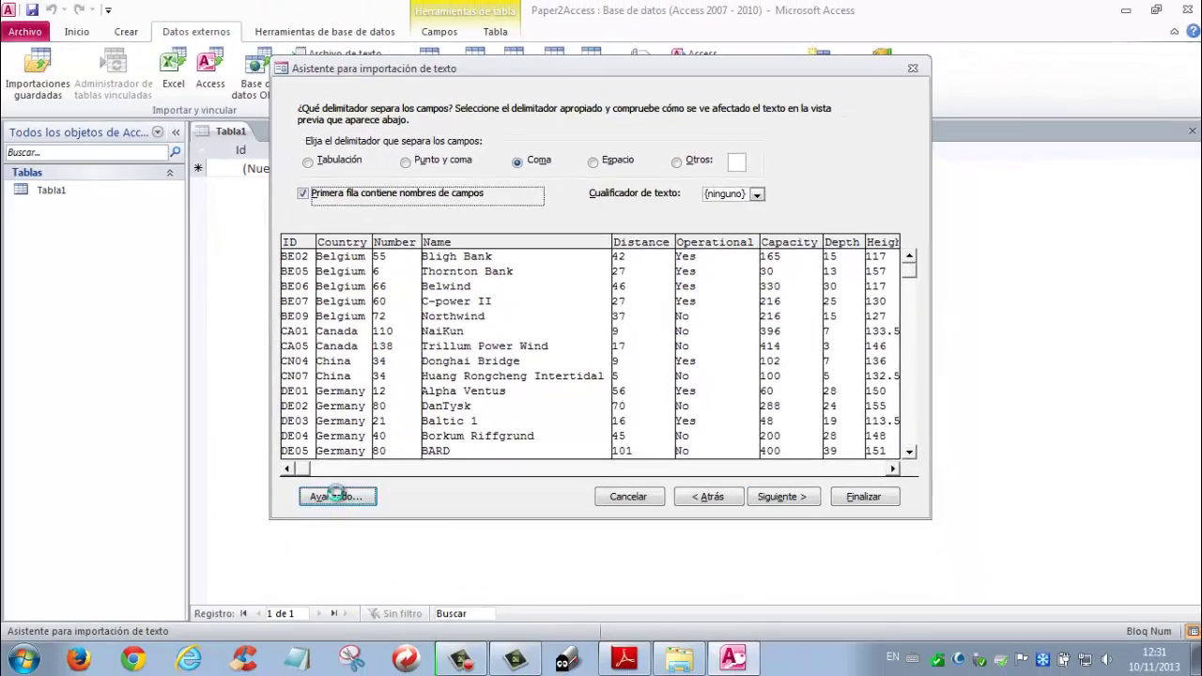
Close the advanced import specification unchanged and advance to the per-field options.
{"action": "left_click", "coordinate": [126, 612]}
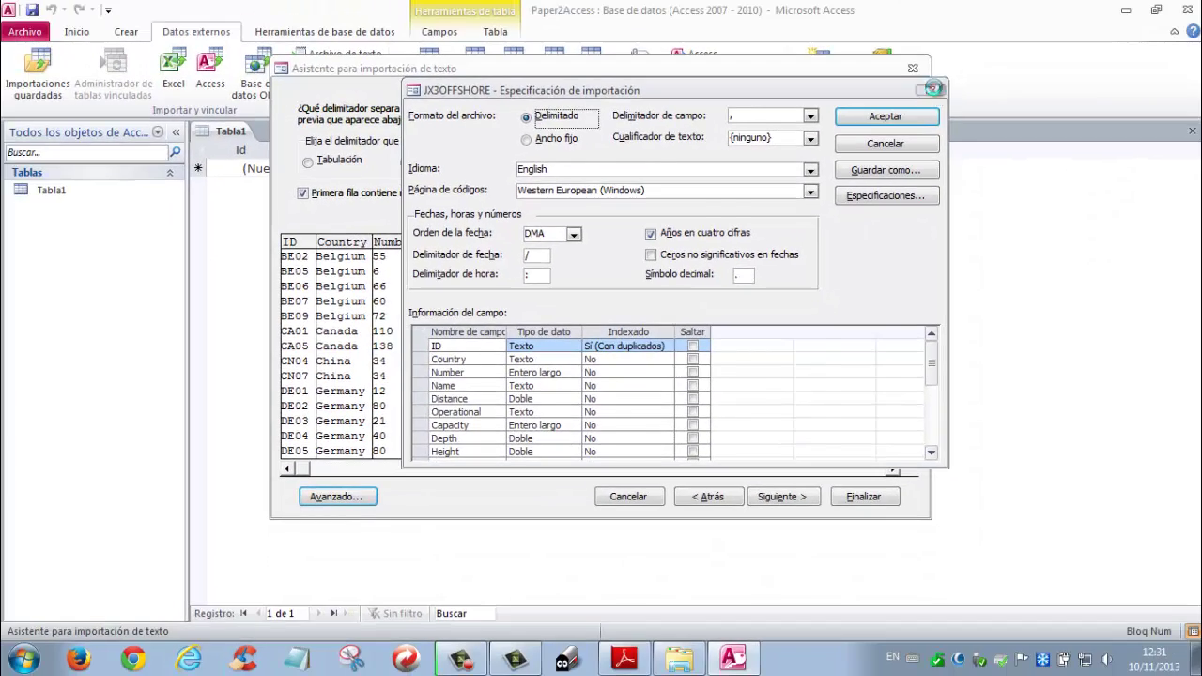
{"action": "left_click", "coordinate": [940, 83]}
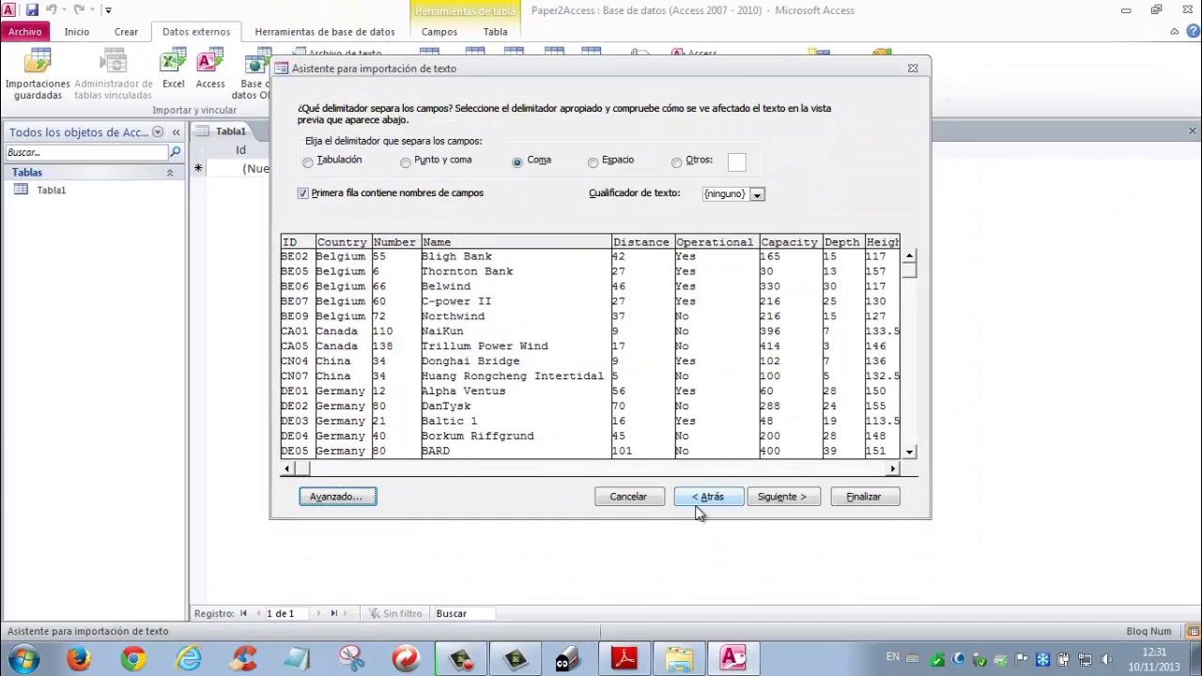
{"action": "left_click", "coordinate": [784, 496]}
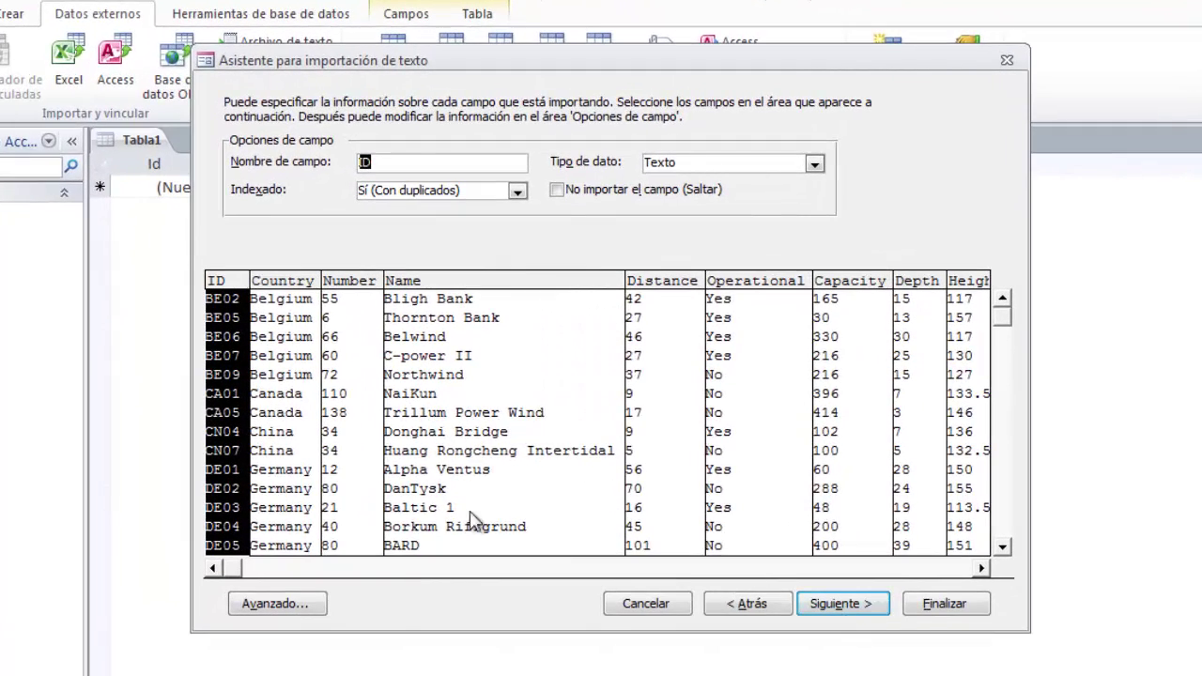
Check ID and Country stay Texto and Number stays Entero largo, per the exam paper.
{"action": "left_click", "coordinate": [271, 290]}
{"action": "left_click", "coordinate": [342, 287]}
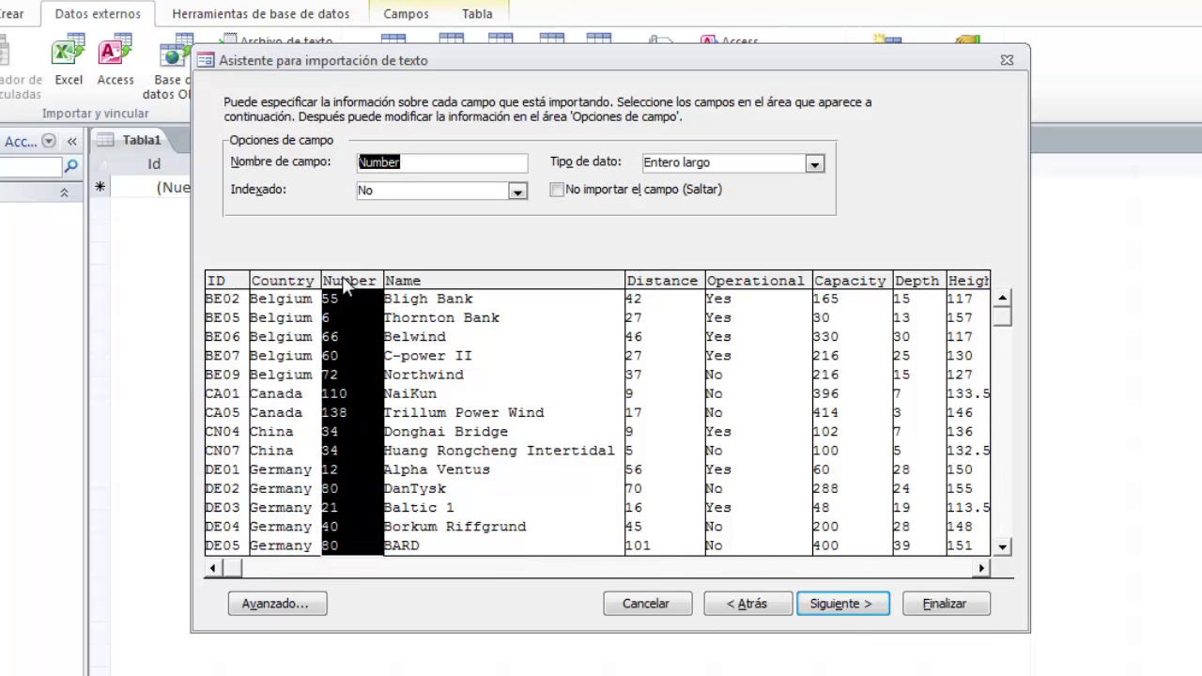
{"action": "left_click", "coordinate": [406, 286]}
{"action": "left_click", "coordinate": [216, 286]}
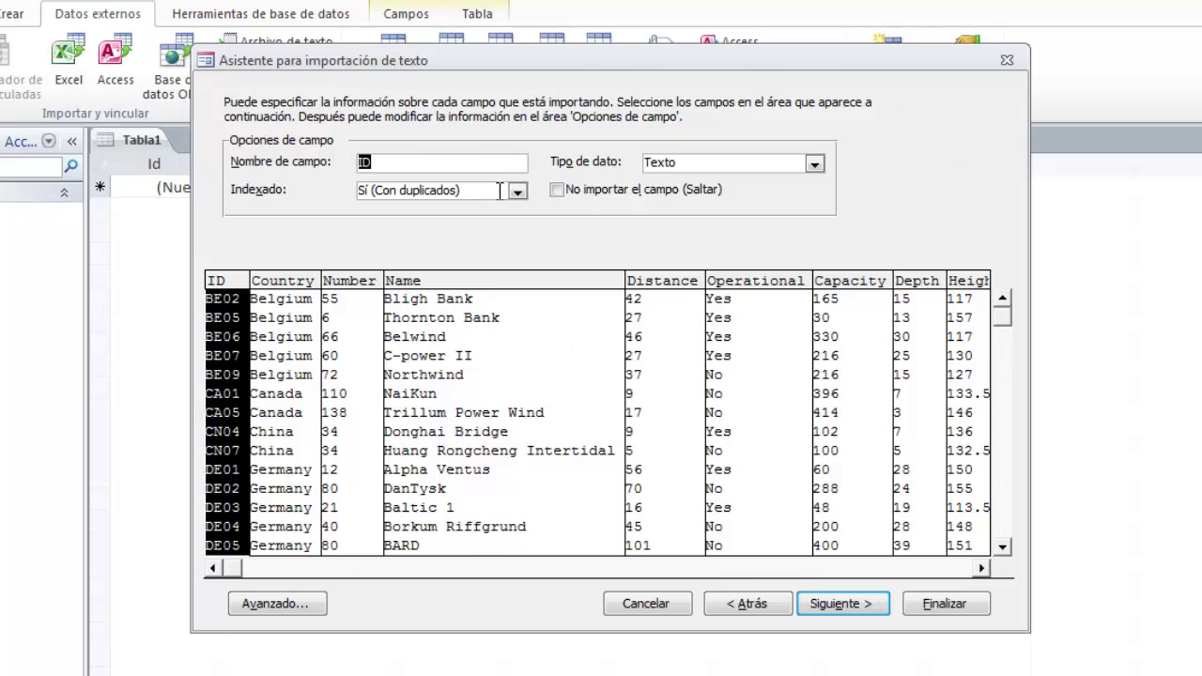
{"action": "left_click", "coordinate": [525, 675]}
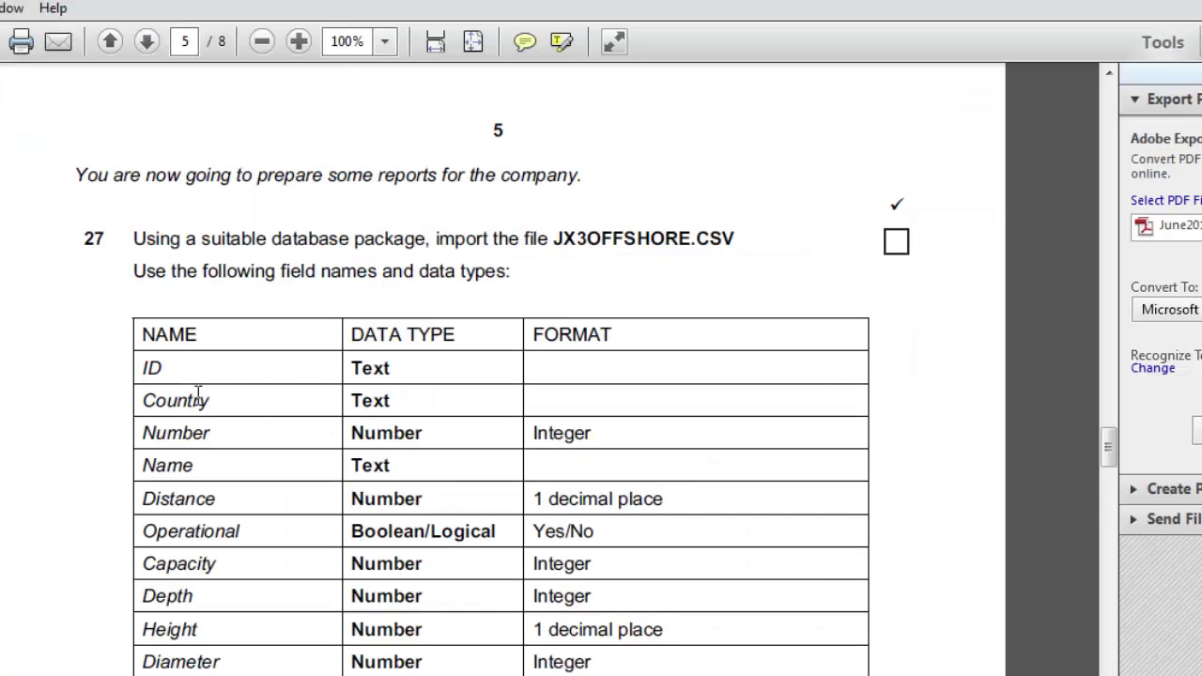
{"action": "left_click", "coordinate": [533, 675]}
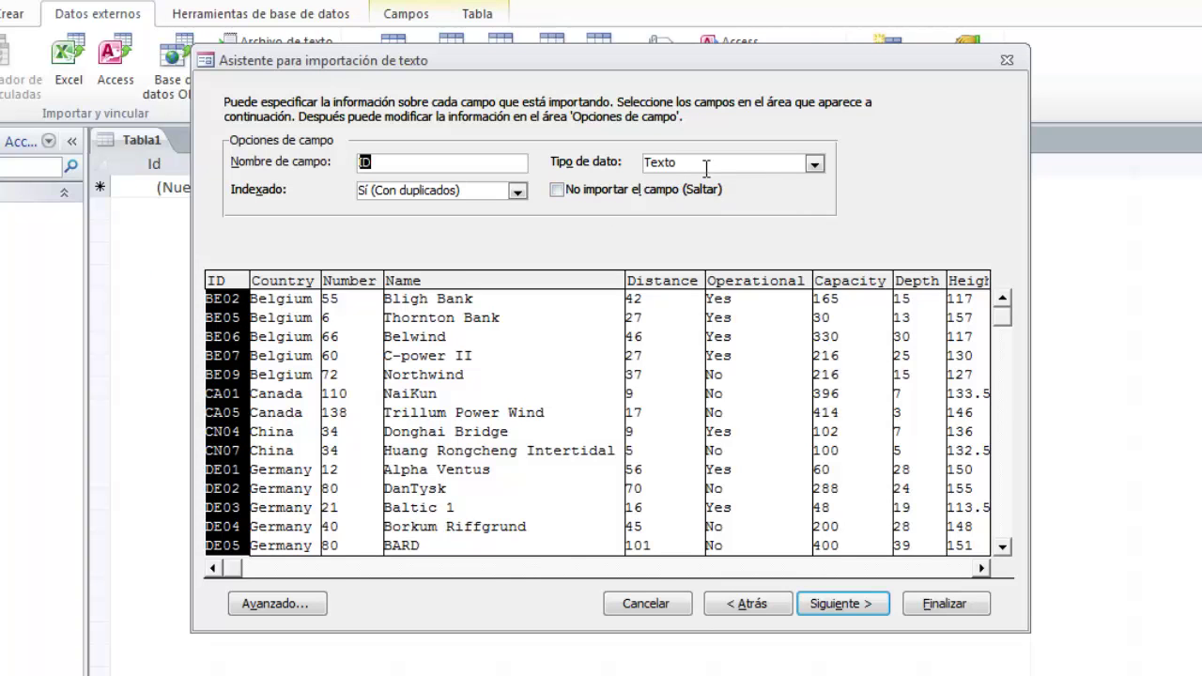
{"action": "left_click", "coordinate": [282, 289]}
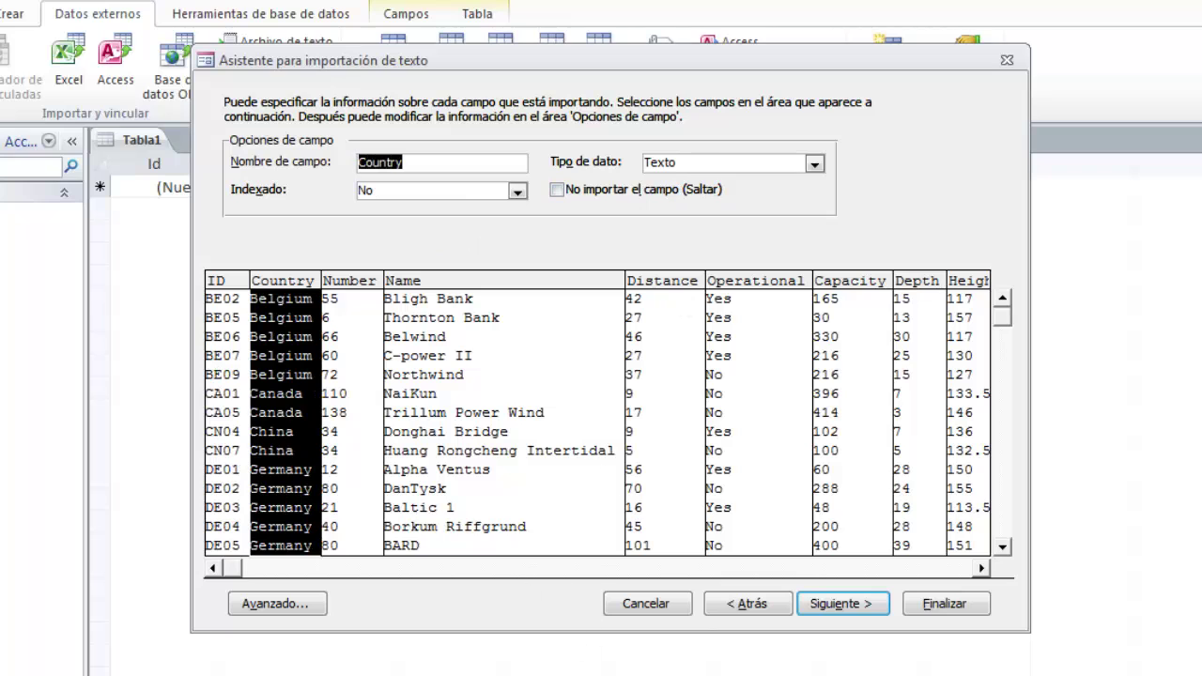
{"action": "left_click", "coordinate": [526, 675]}
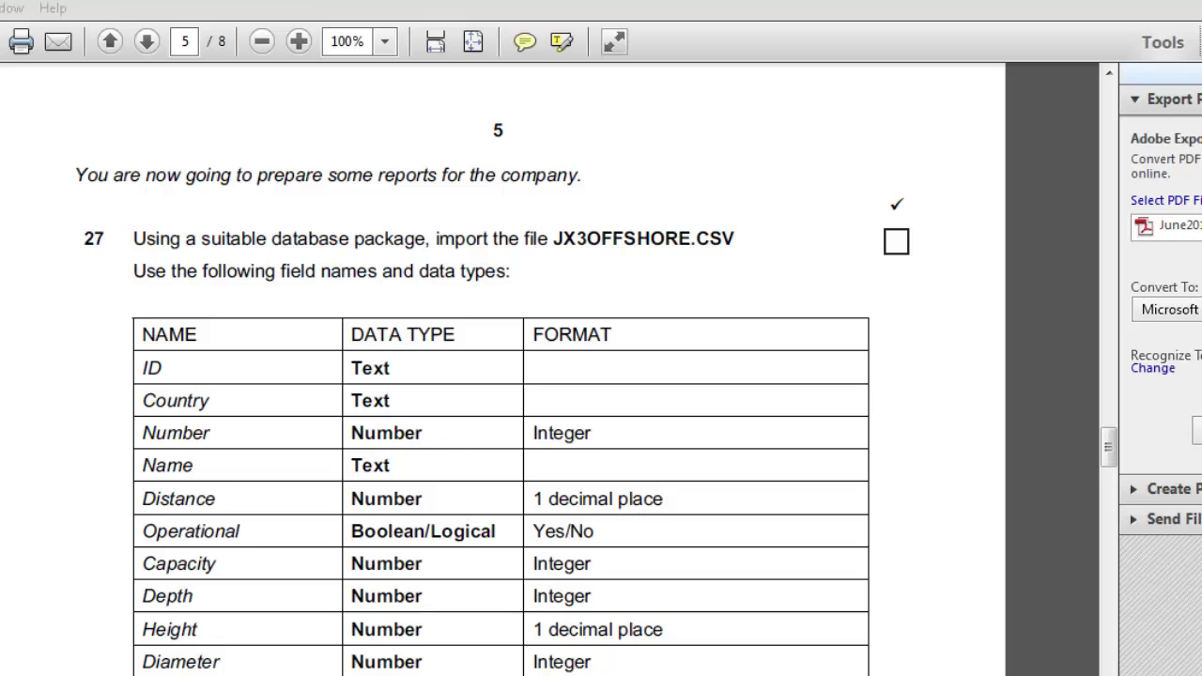
{"action": "left_click", "coordinate": [564, 675]}
{"action": "left_click", "coordinate": [338, 306]}
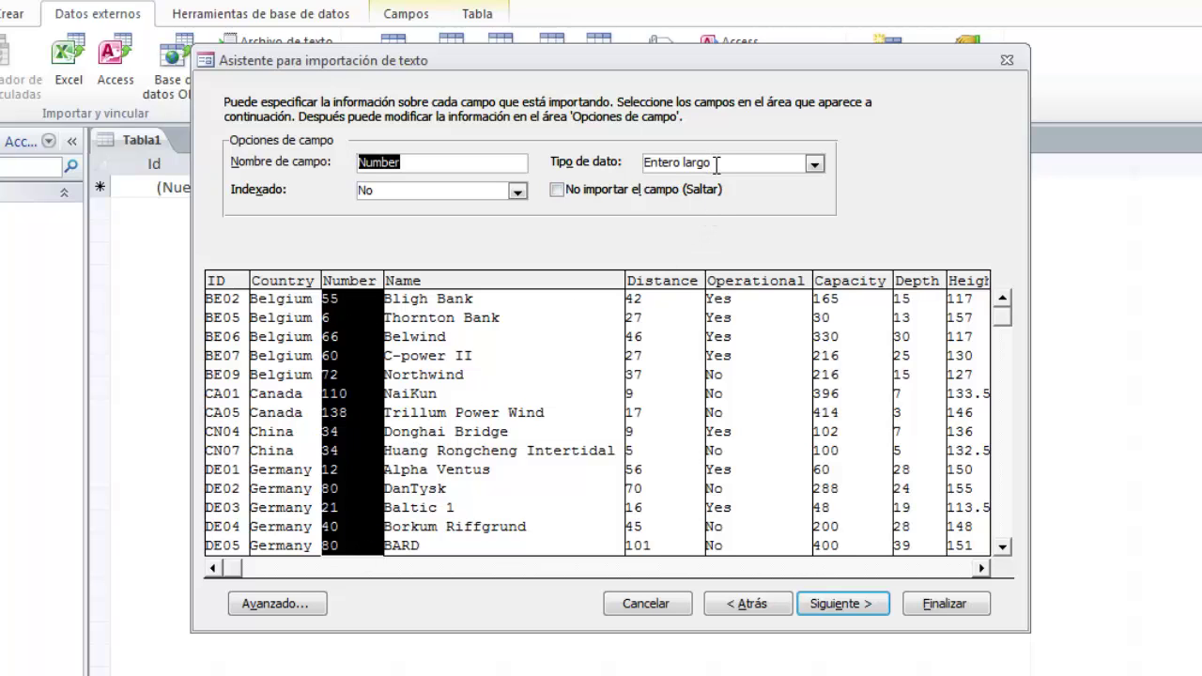
Set the Distance field's data type to Simple.
{"action": "left_click", "coordinate": [425, 286]}
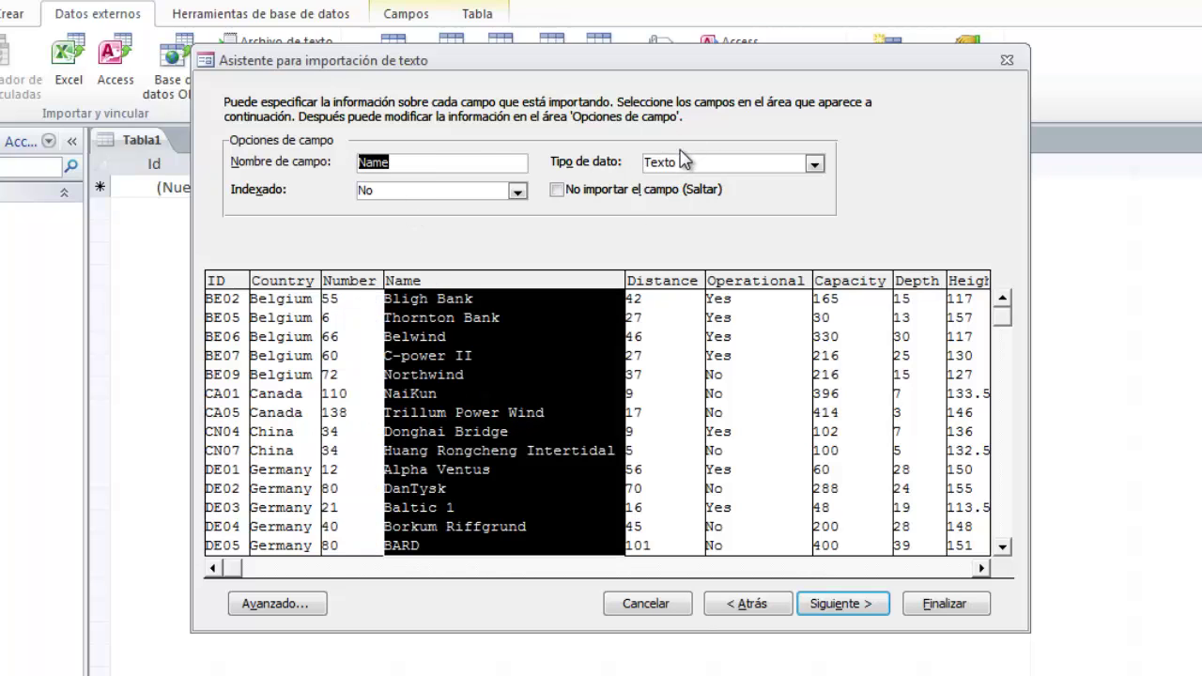
{"action": "left_click", "coordinate": [620, 675]}
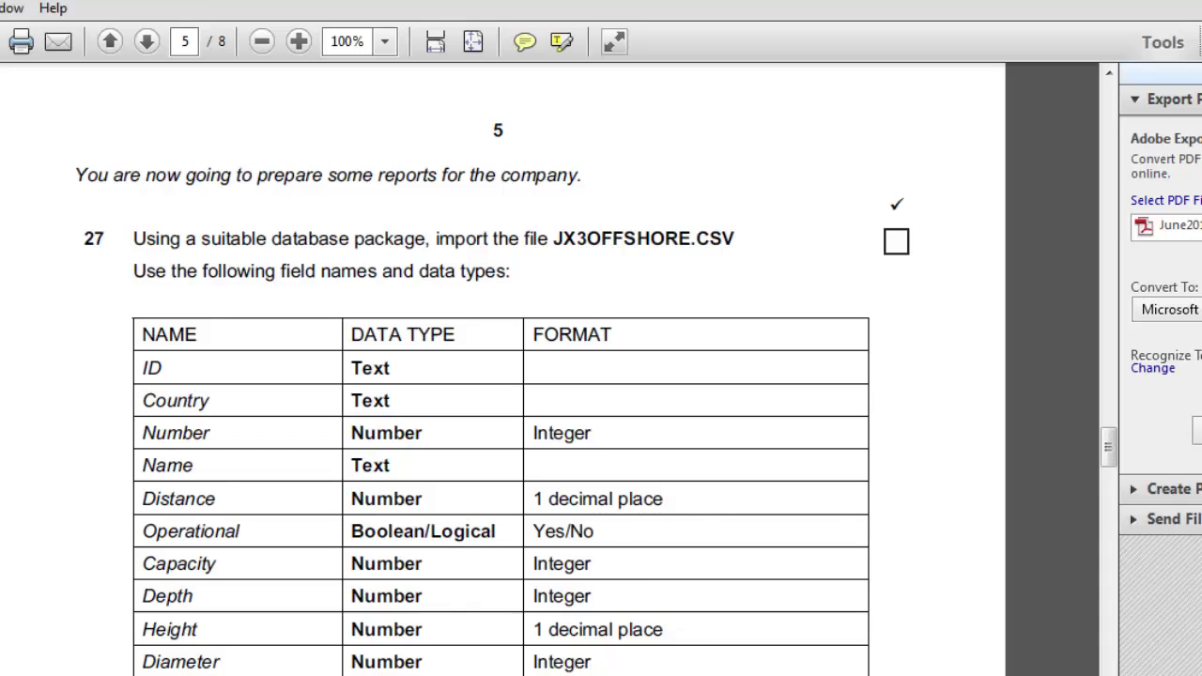
{"action": "key", "text": "alt+Tab"}
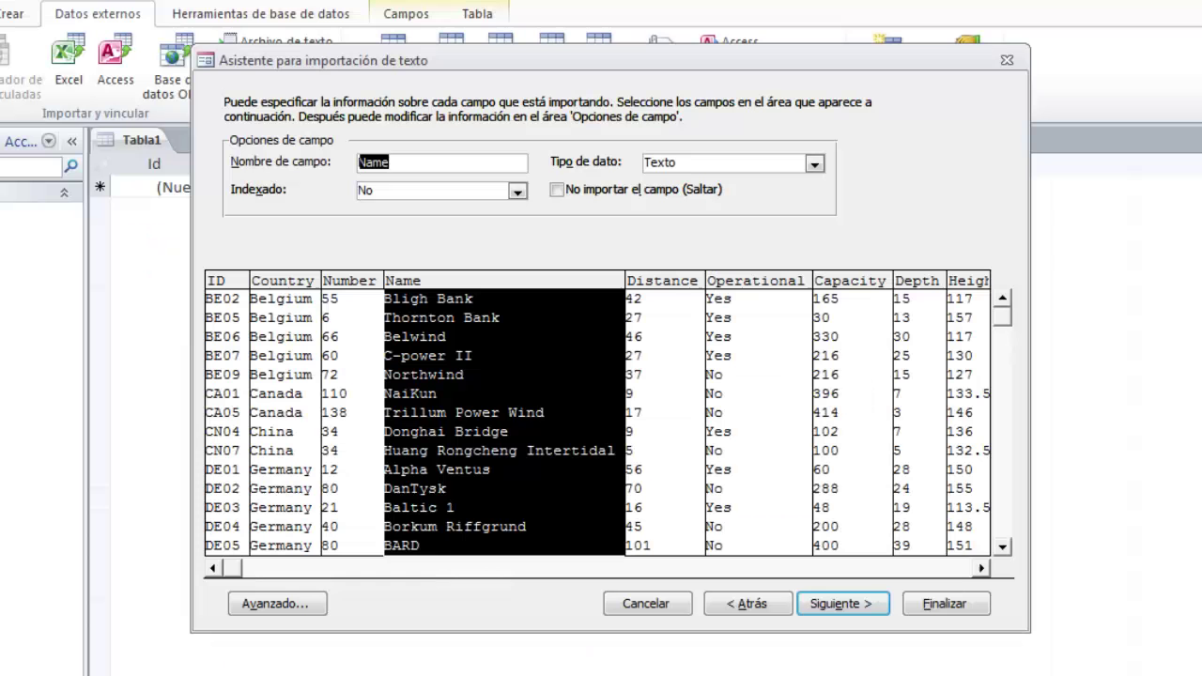
{"action": "left_click", "coordinate": [643, 294]}
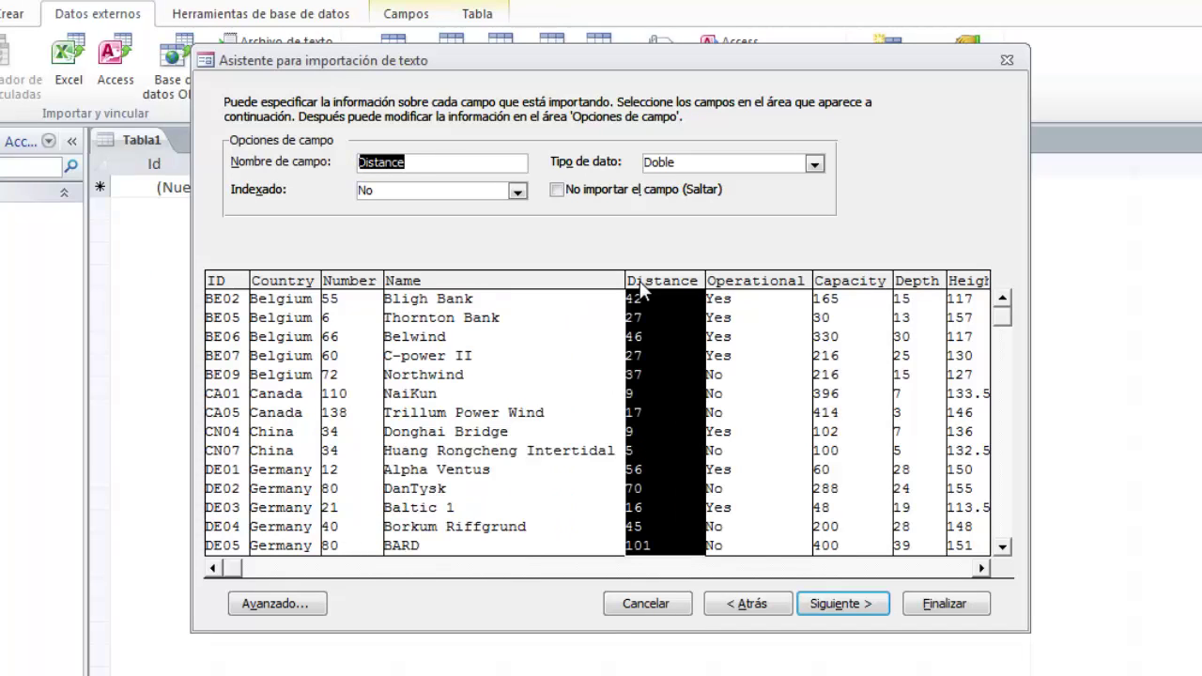
{"action": "left_click", "coordinate": [814, 166]}
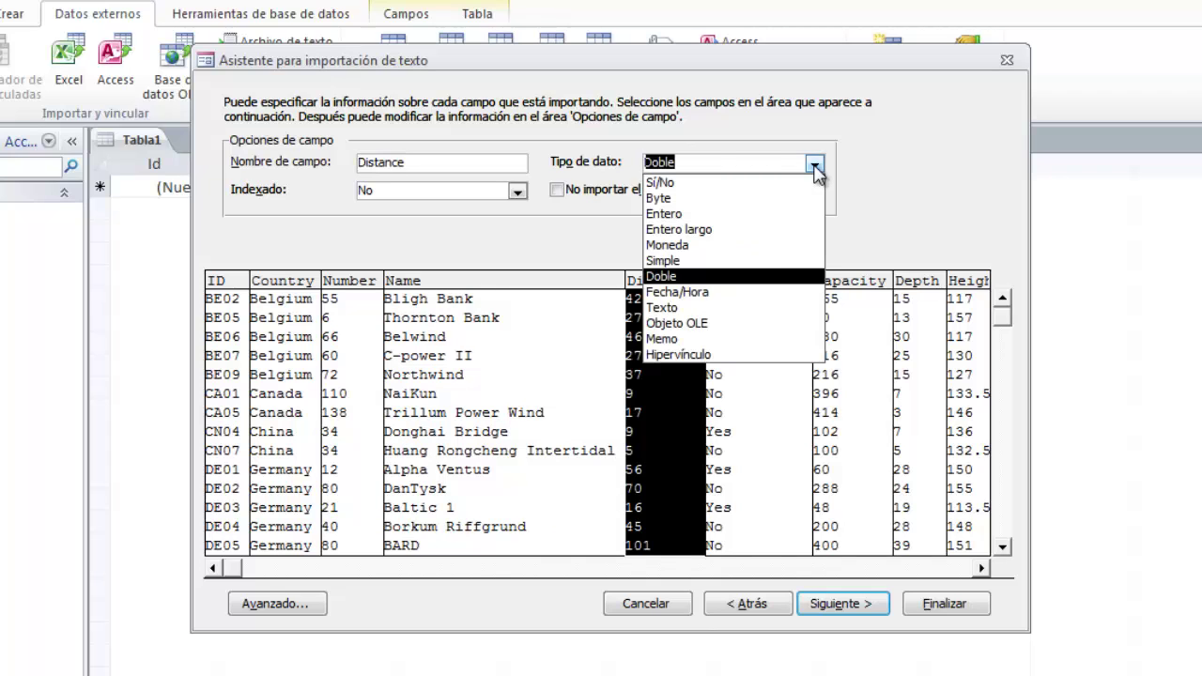
{"action": "left_click", "coordinate": [705, 261]}
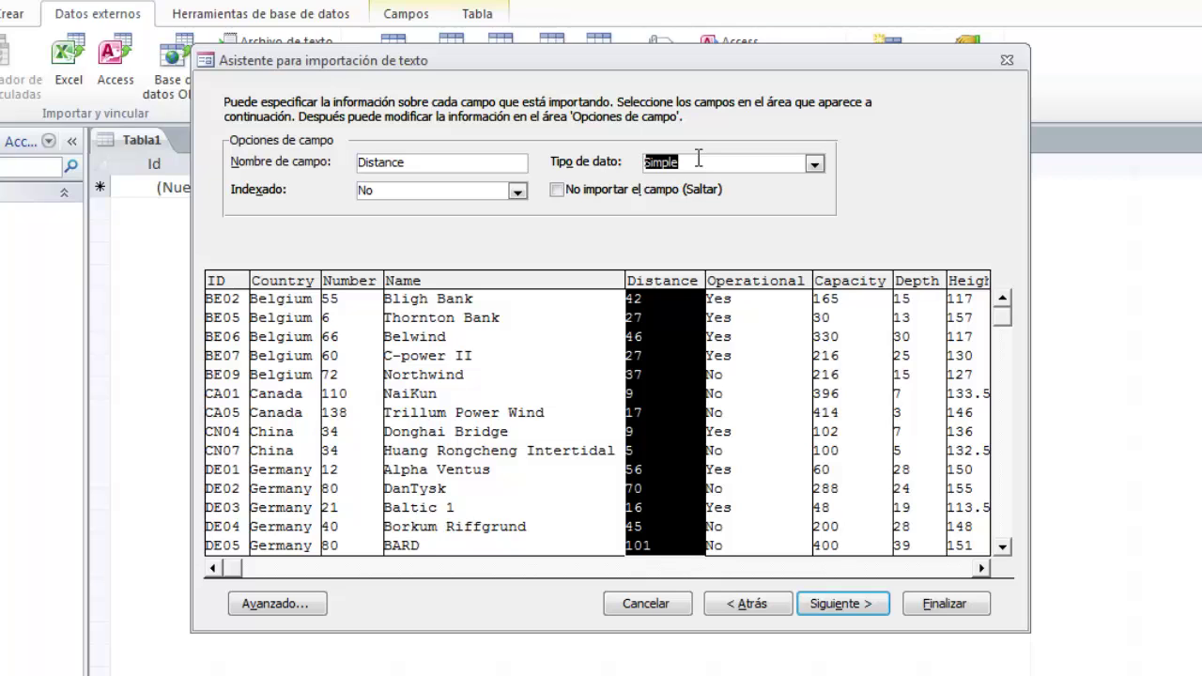
Set the Operational field's data type to Sí/No, matching the task sheet.
{"action": "left_click", "coordinate": [744, 281]}
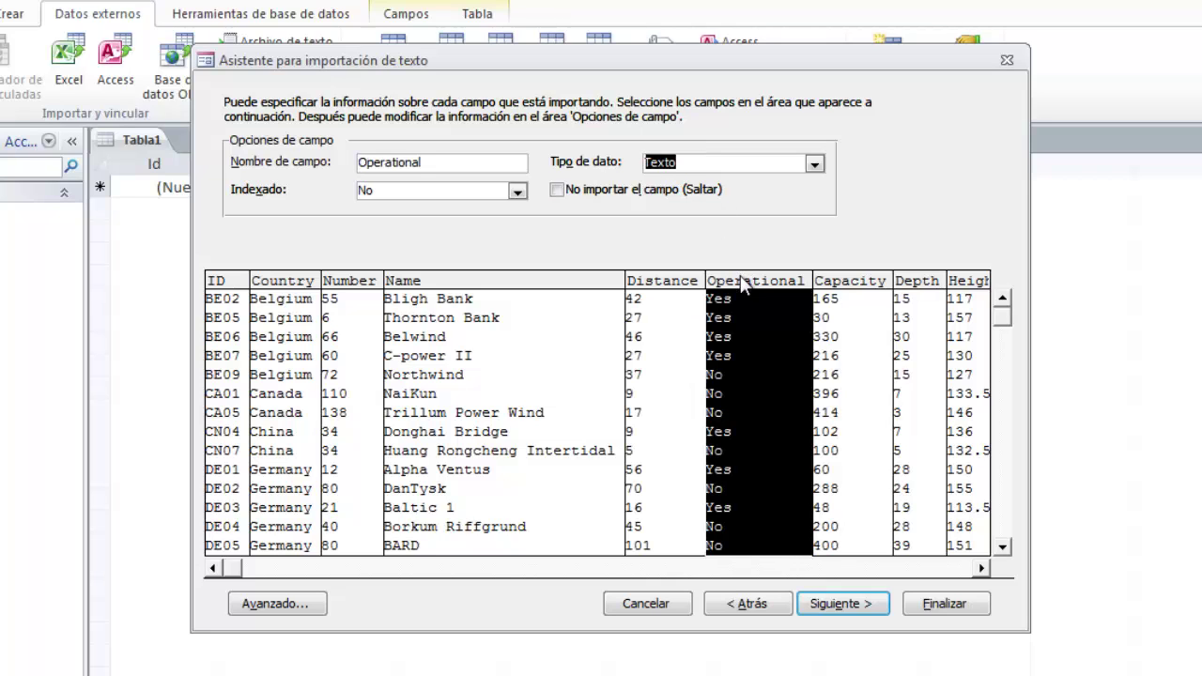
{"action": "left_click", "coordinate": [814, 166]}
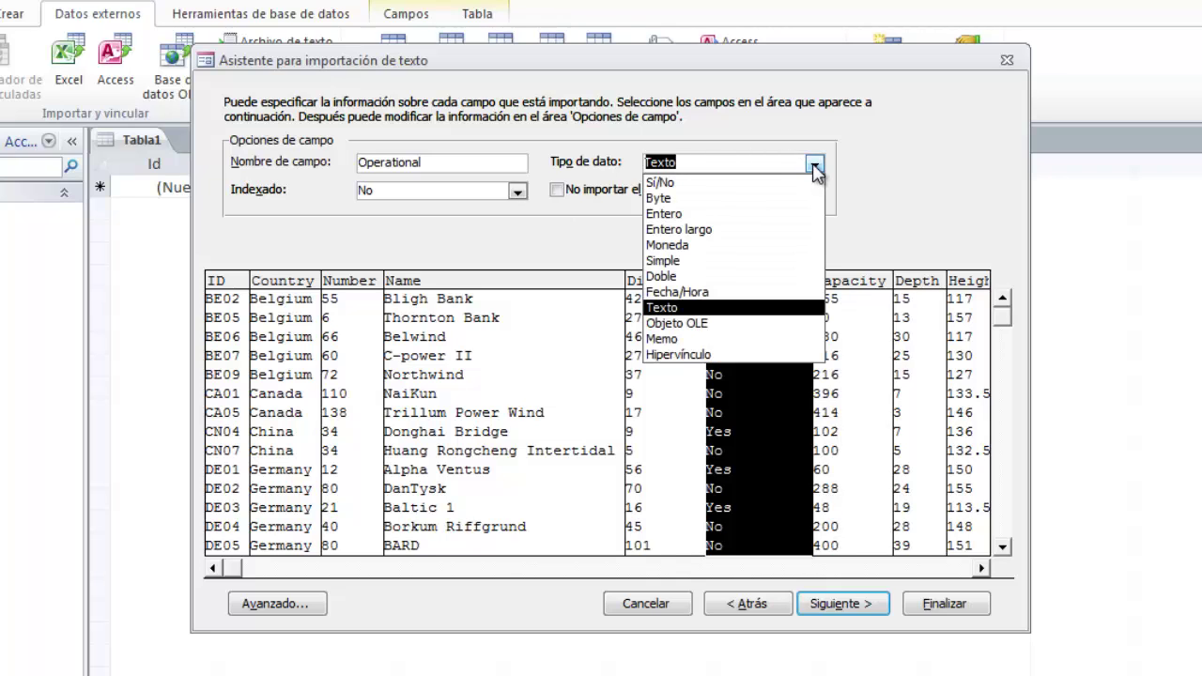
{"action": "left_click", "coordinate": [708, 184]}
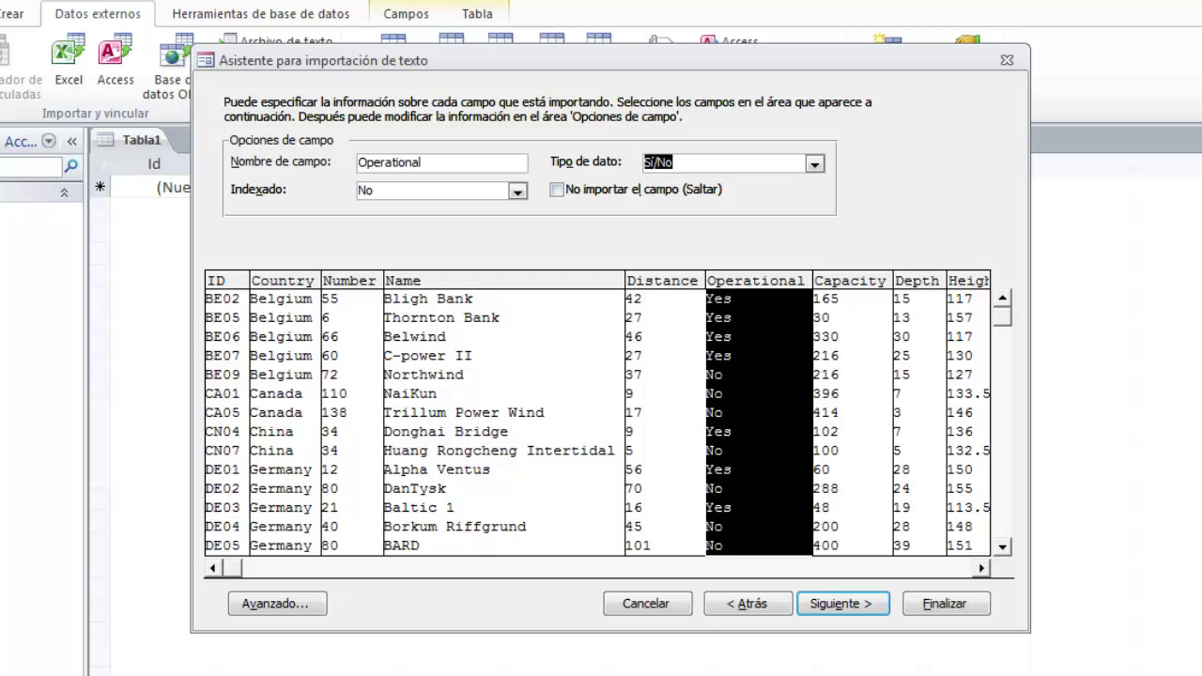
{"action": "key", "text": "alt+Tab"}
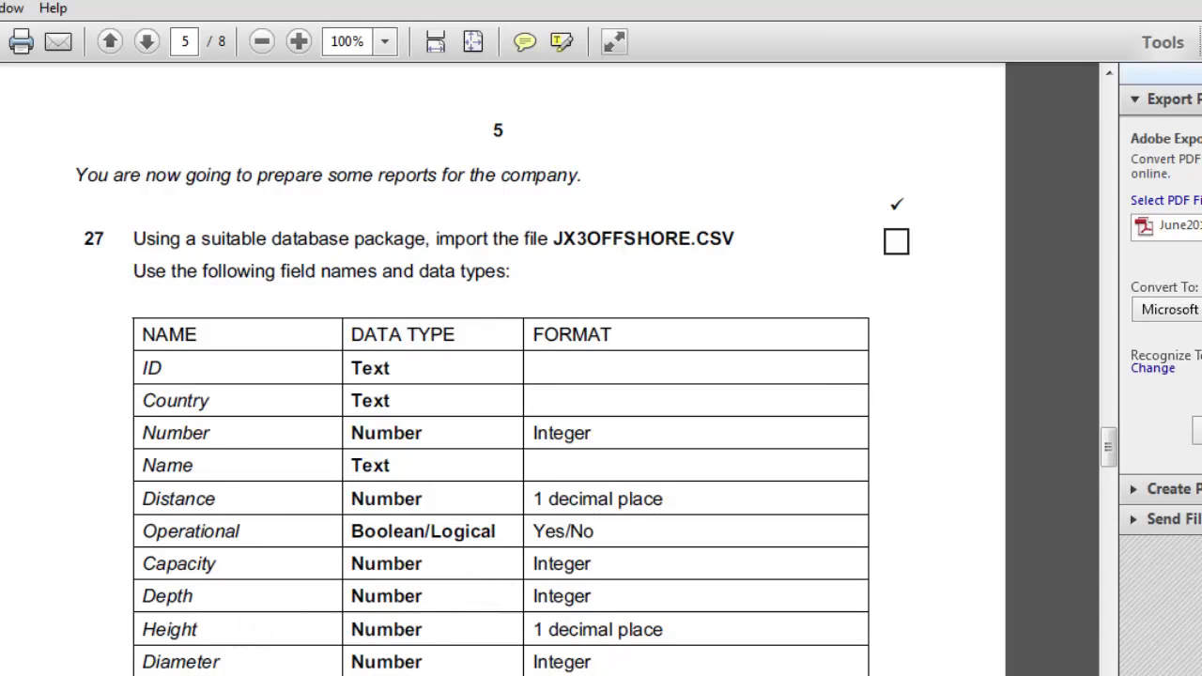
{"action": "key", "text": "alt+Tab"}
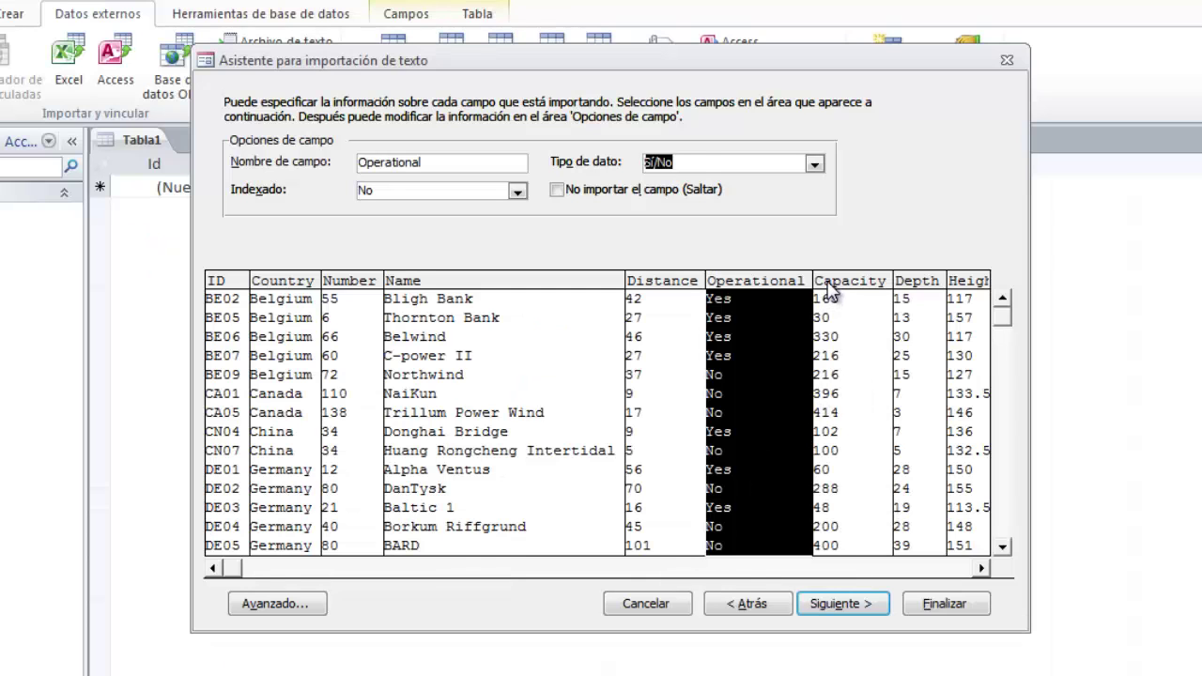
{"action": "left_click", "coordinate": [828, 293]}
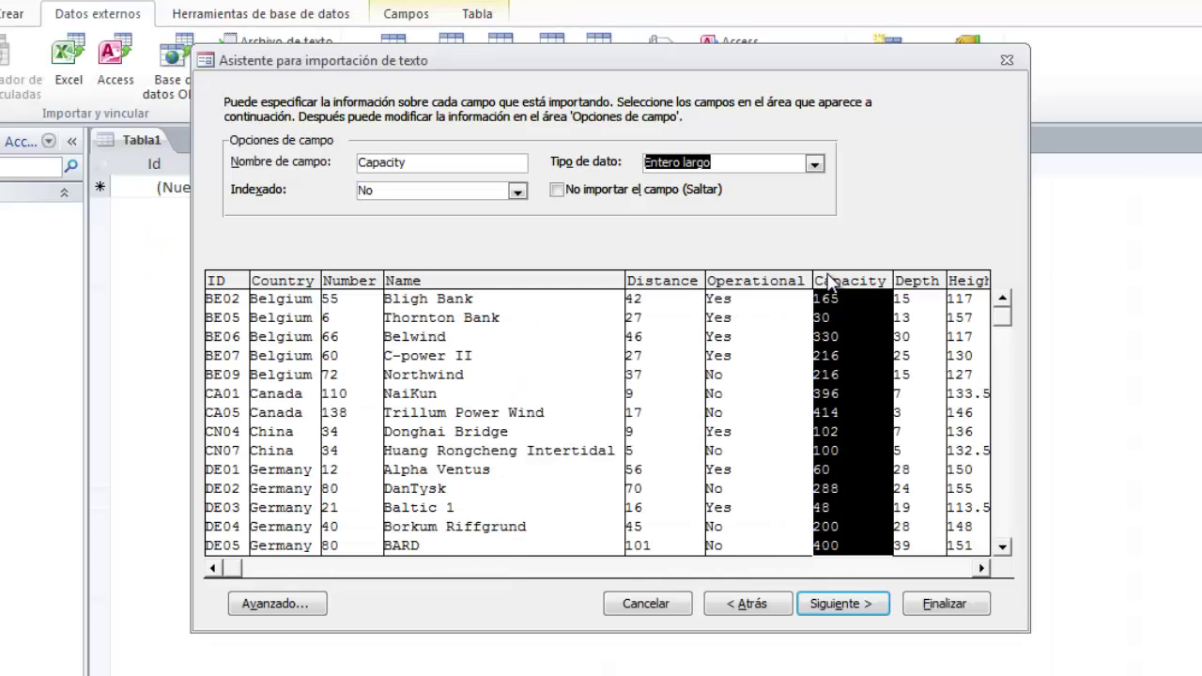
Set the Depth field's data type to Entero largo.
{"action": "left_click", "coordinate": [908, 296]}
{"action": "left_click", "coordinate": [814, 166]}
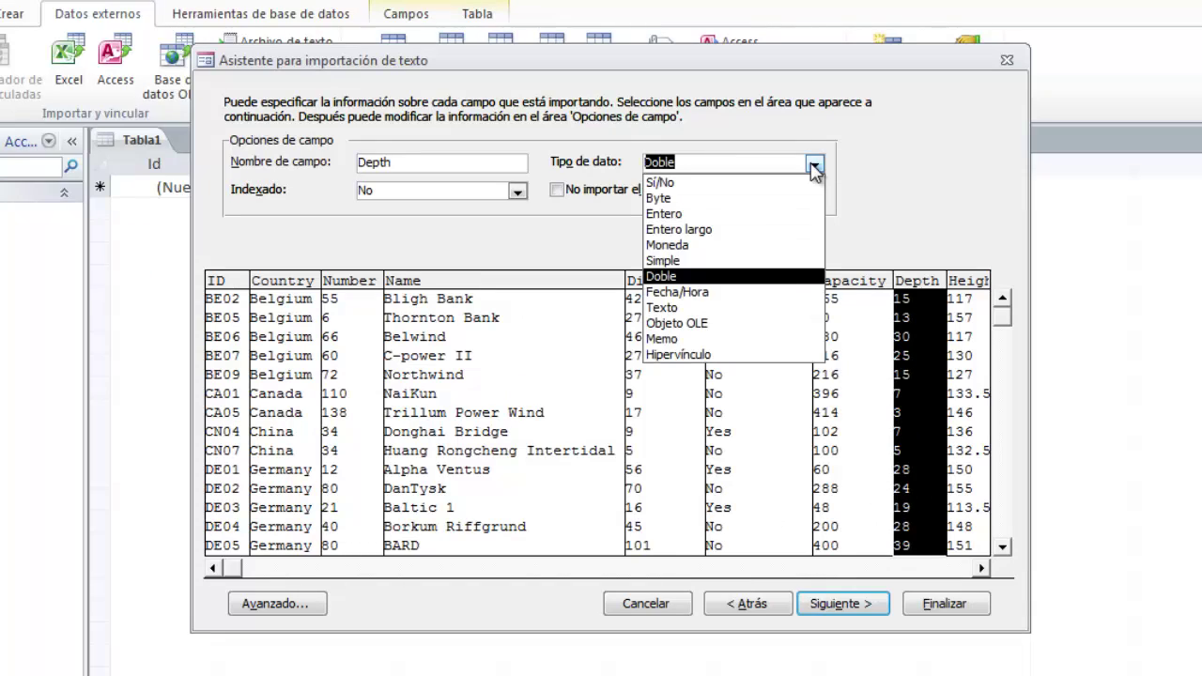
{"action": "left_click", "coordinate": [706, 230]}
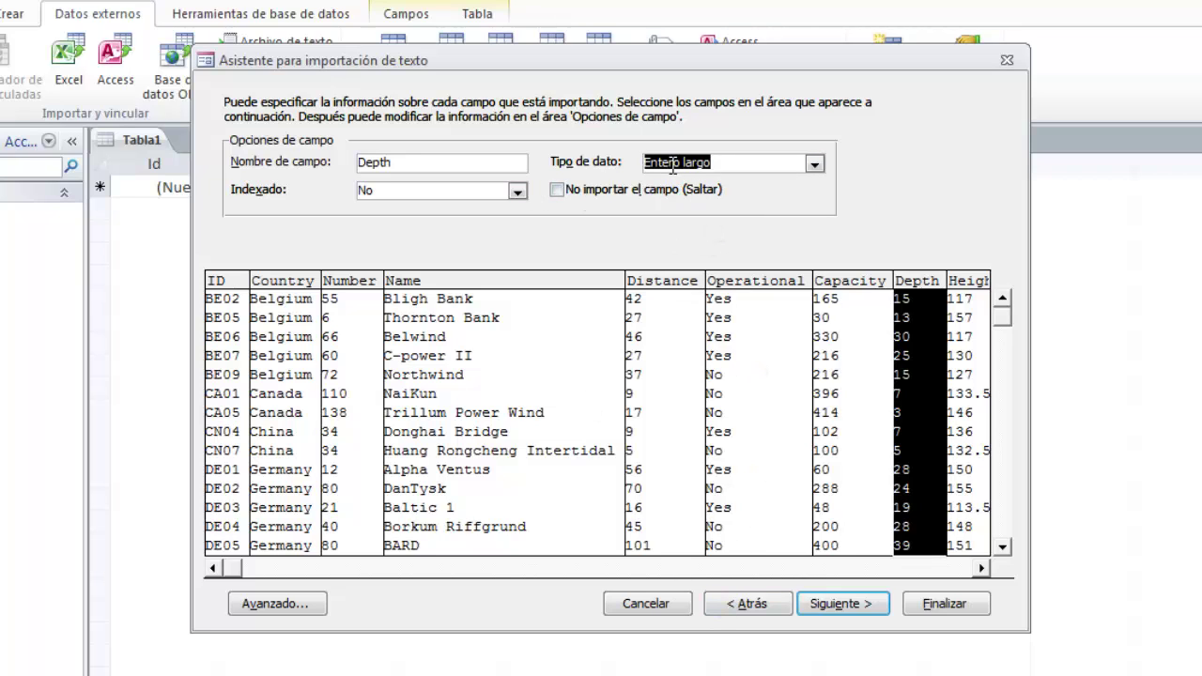
{"action": "key", "text": "alt+Tab"}
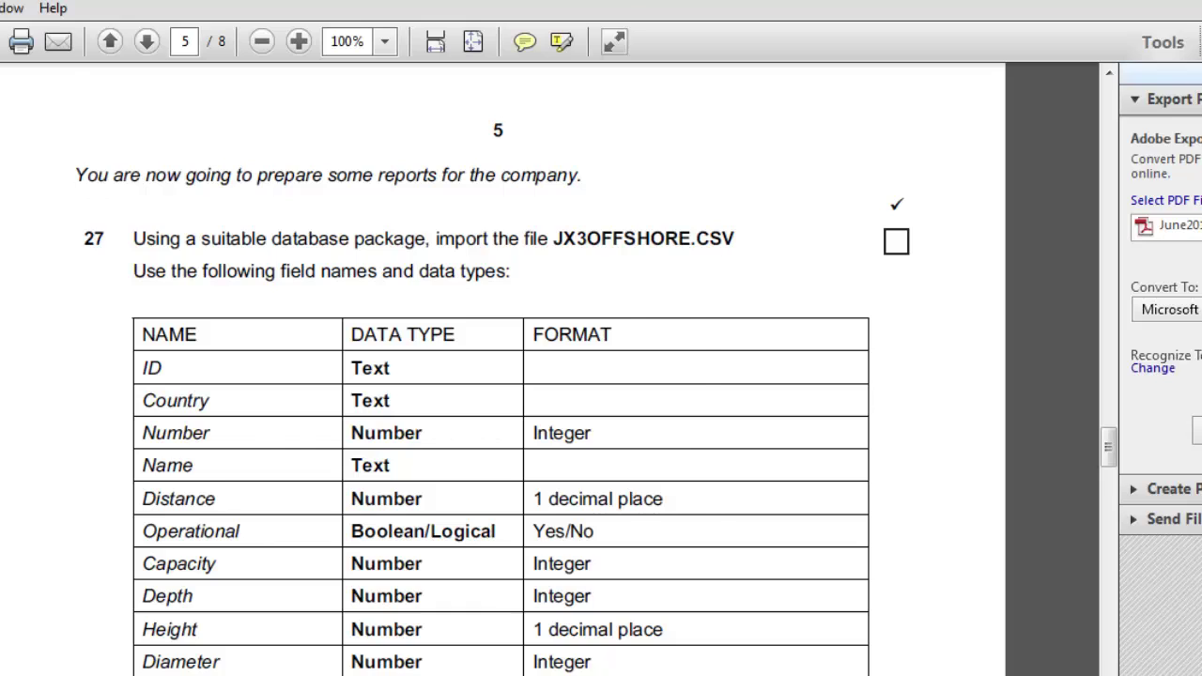
{"action": "key", "text": "alt+Tab"}
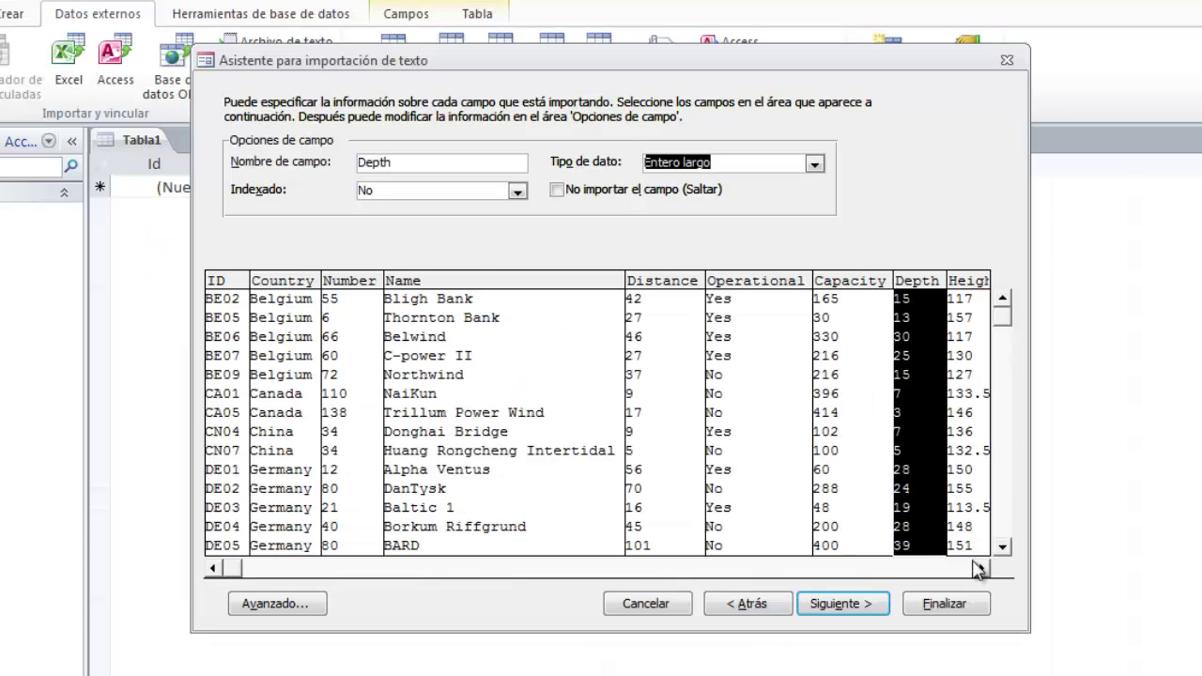
{"action": "left_click", "coordinate": [982, 569]}
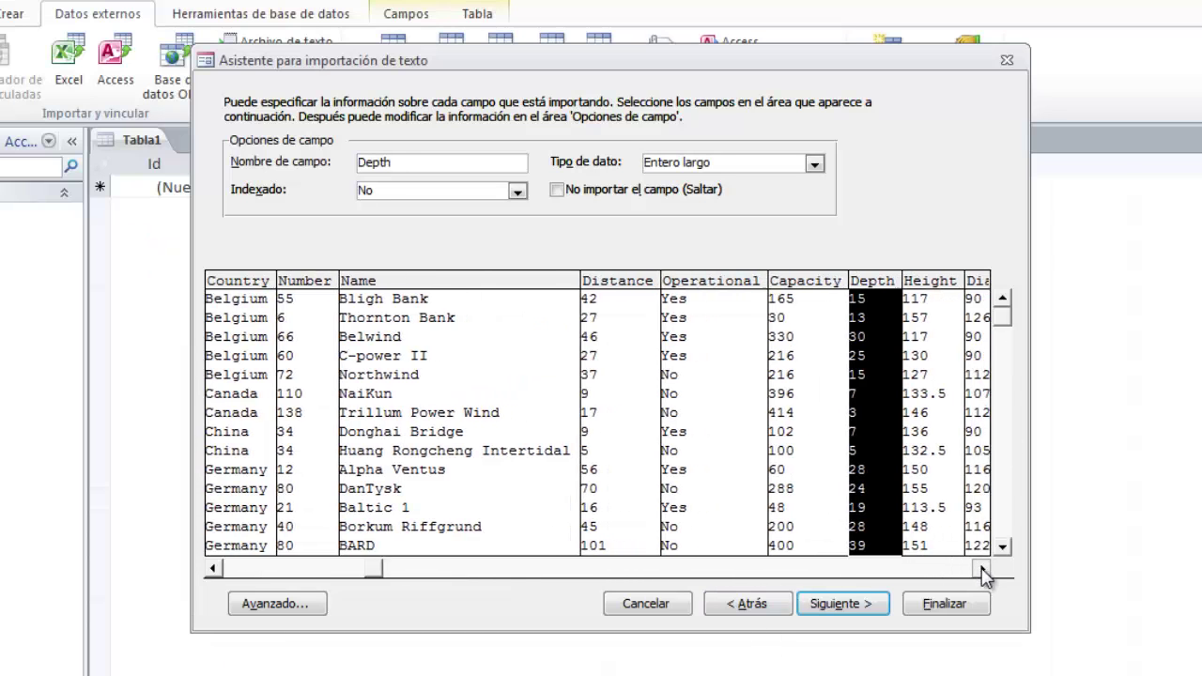
{"action": "left_click", "coordinate": [982, 569]}
Set the Height field to Simple and check the Diameter field against the task sheet.
{"action": "left_click", "coordinate": [789, 281]}
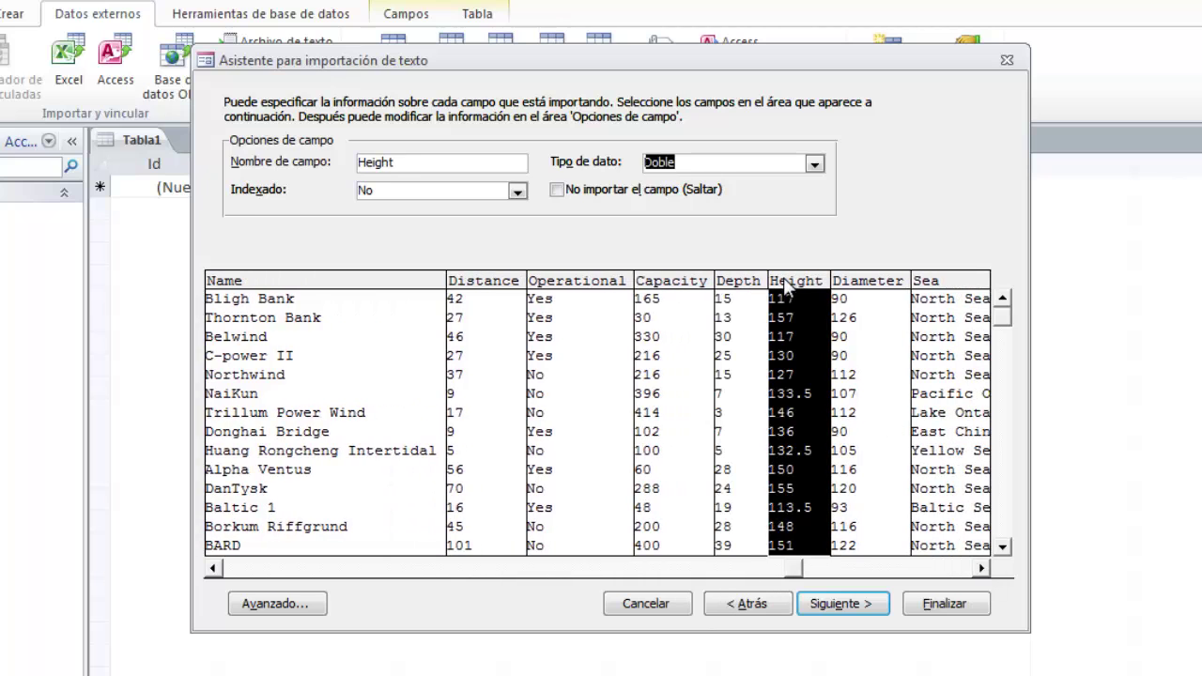
{"action": "left_click", "coordinate": [814, 165]}
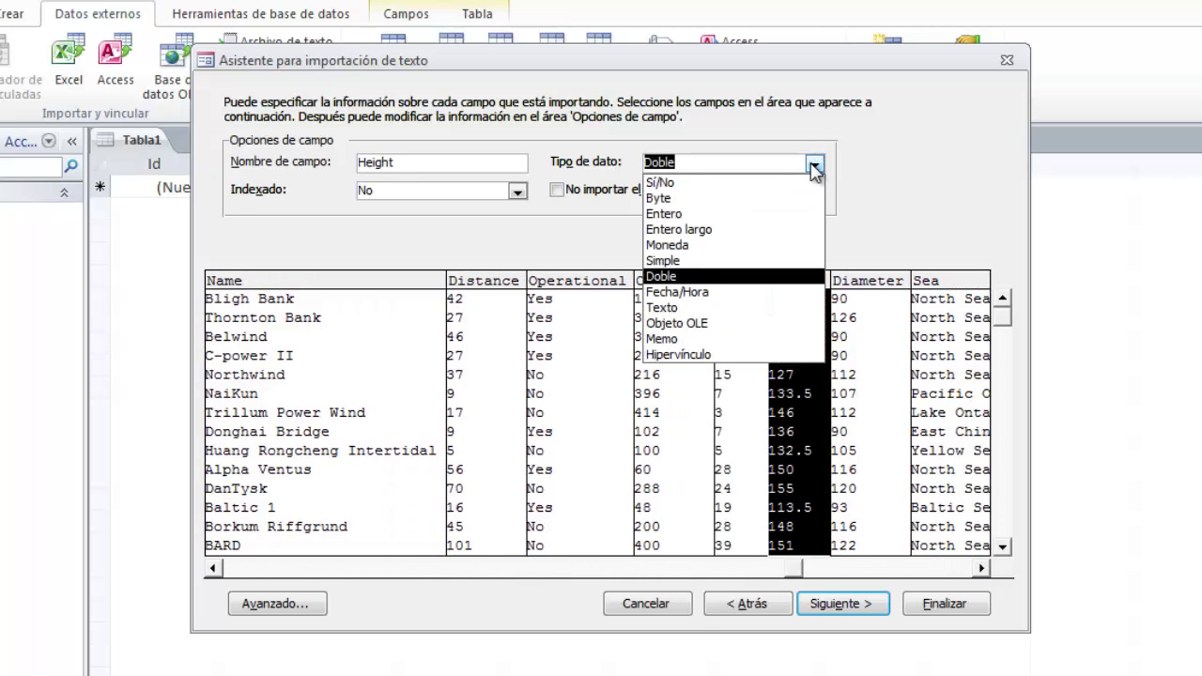
{"action": "left_click", "coordinate": [716, 263]}
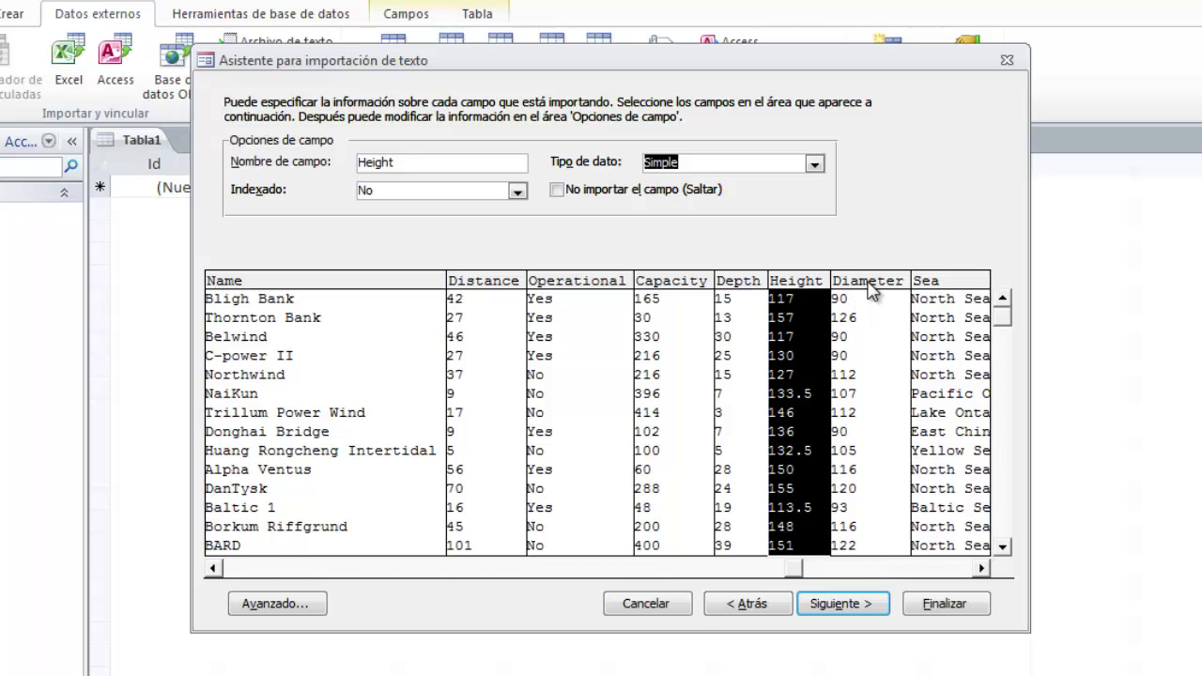
{"action": "left_click", "coordinate": [872, 282]}
{"action": "key", "text": "alt+Tab"}
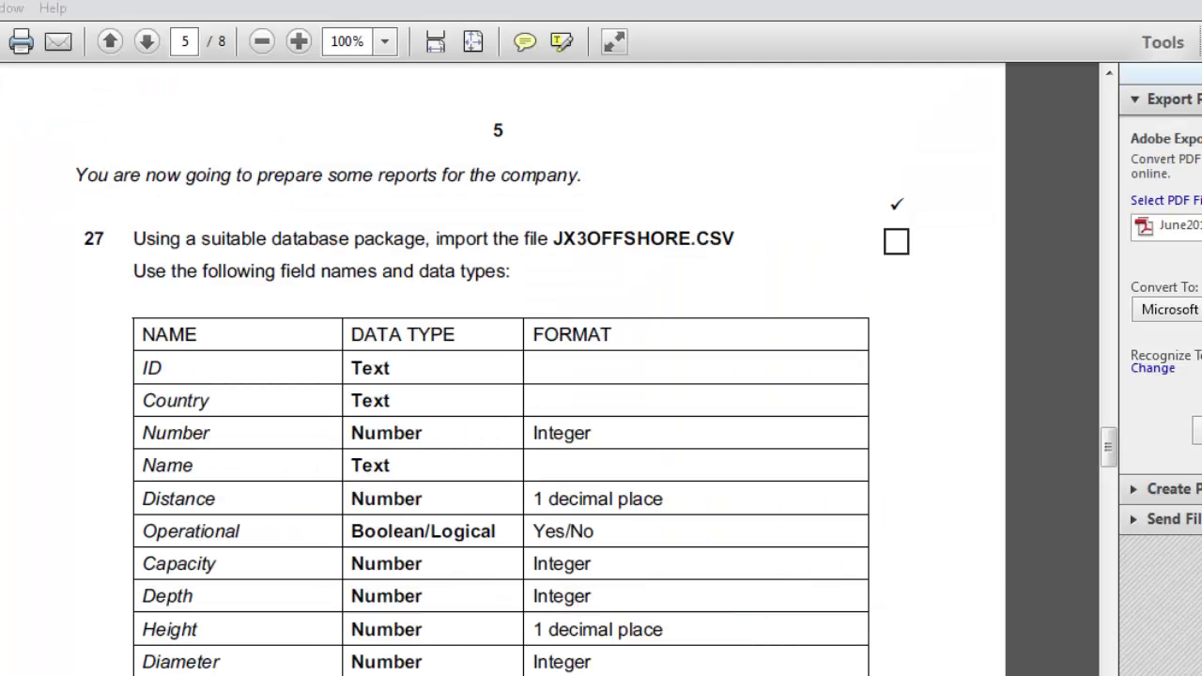
{"action": "key", "text": "alt+Tab"}
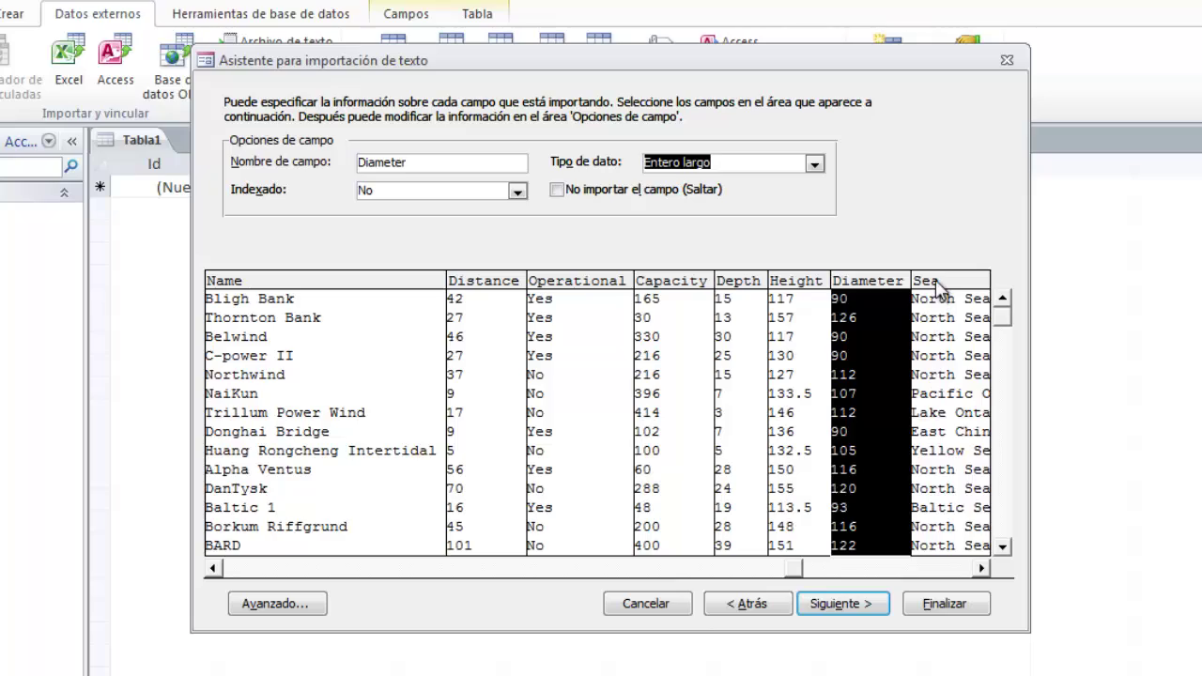
Review the Sea field's settings and continue to the primary-key step.
{"action": "left_click", "coordinate": [935, 282]}
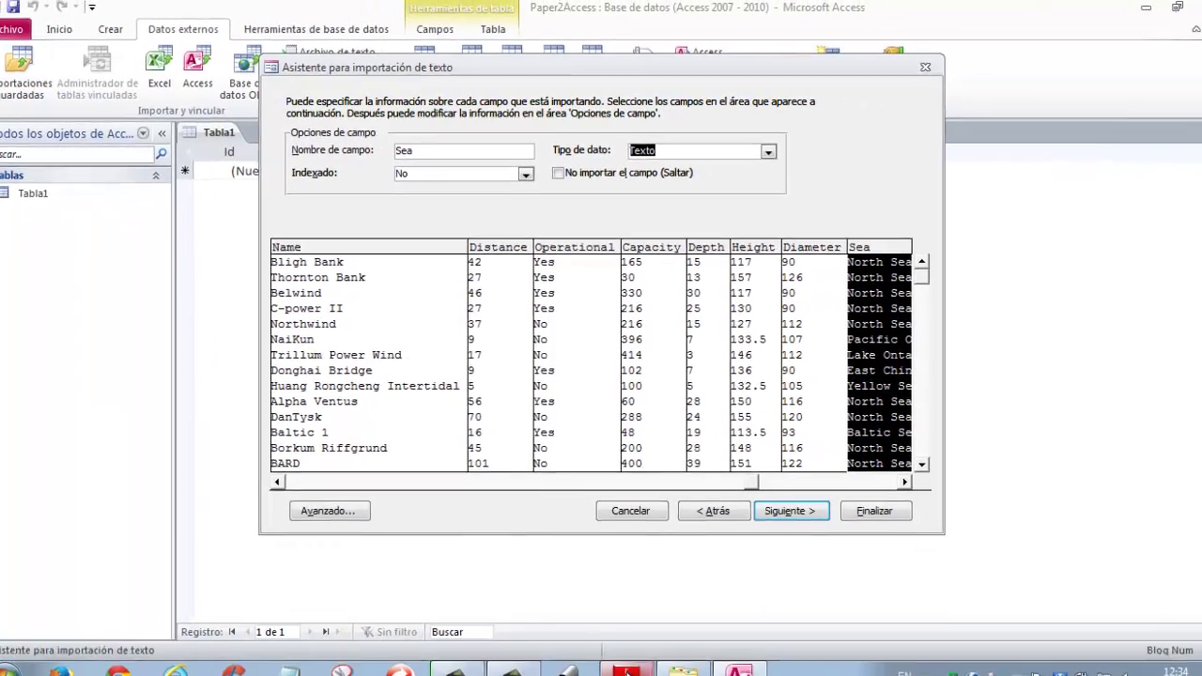
{"action": "left_click", "coordinate": [627, 672]}
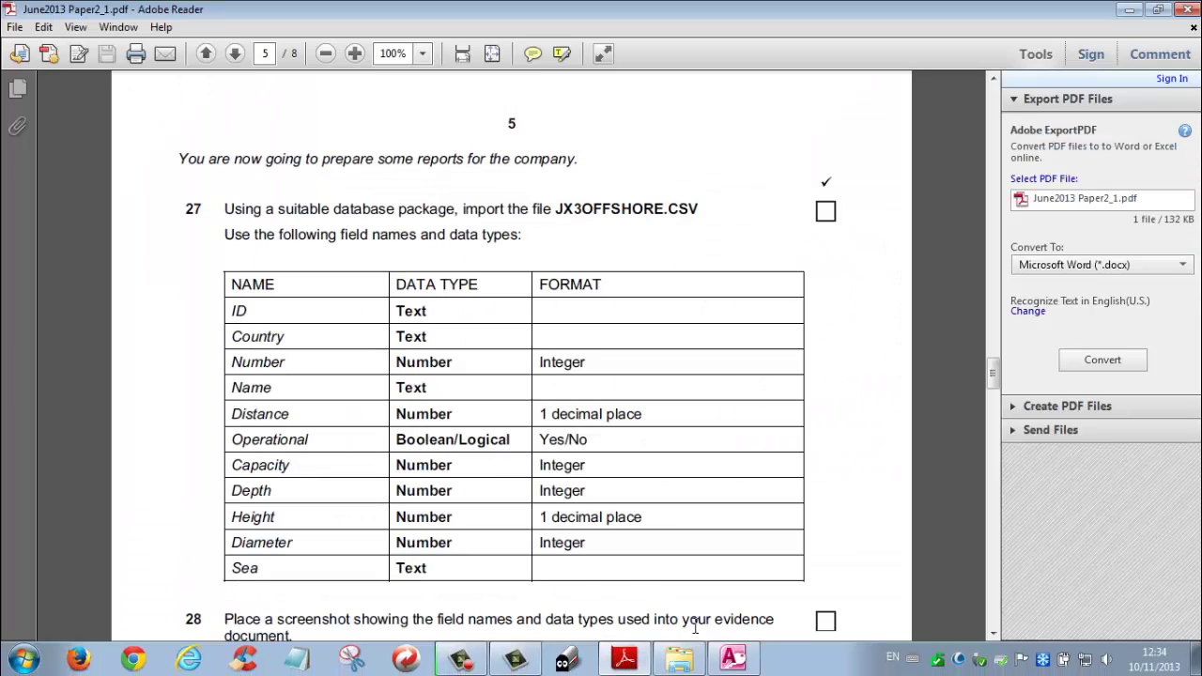
{"action": "left_click", "coordinate": [733, 658]}
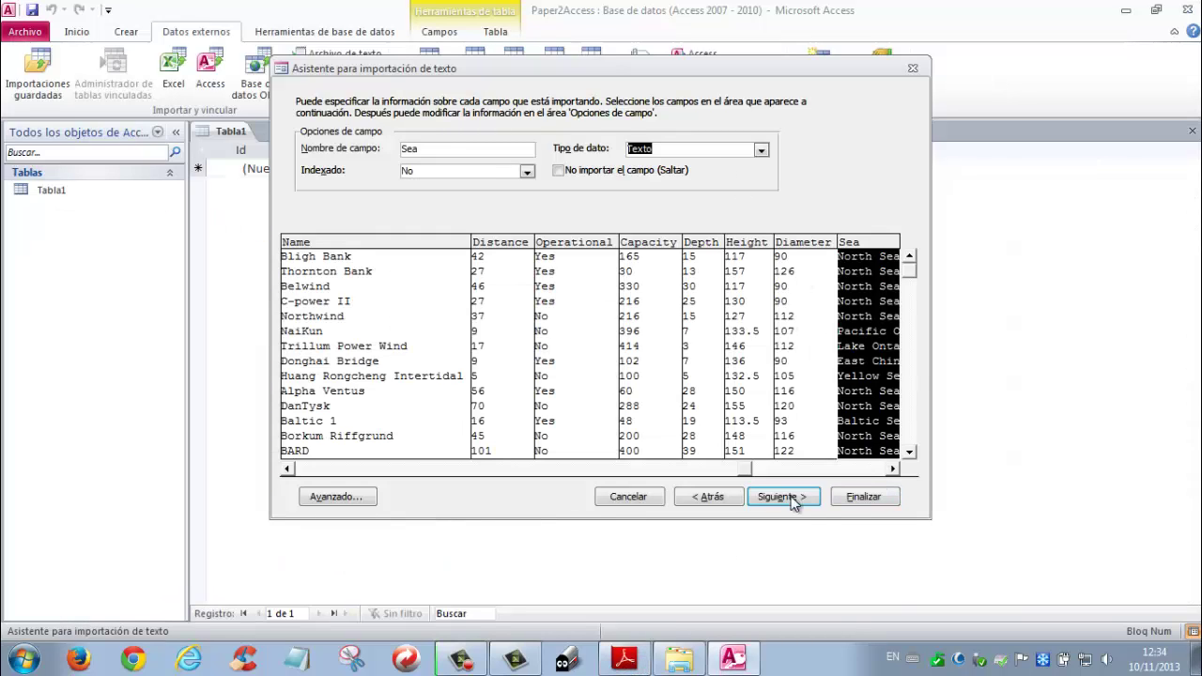
{"action": "left_click_drag", "start_coordinate": [744, 470], "coordinate": [791, 472]}
{"action": "left_click", "coordinate": [889, 468]}
{"action": "left_click", "coordinate": [891, 471]}
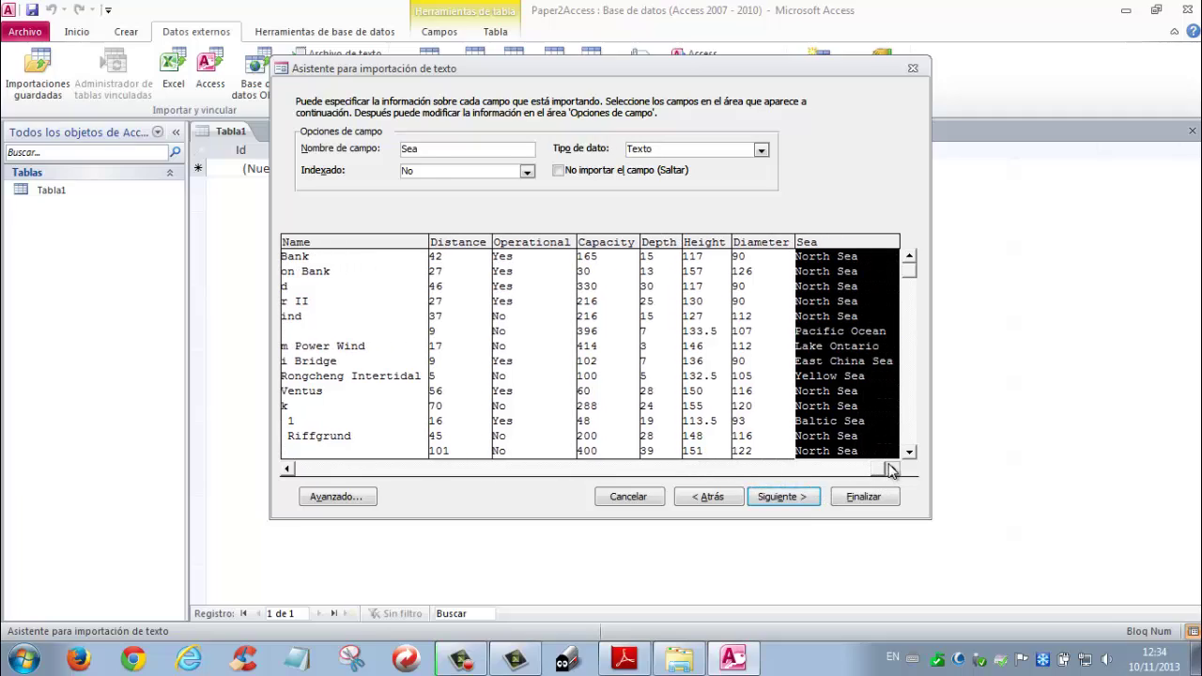
{"action": "left_click", "coordinate": [796, 495]}
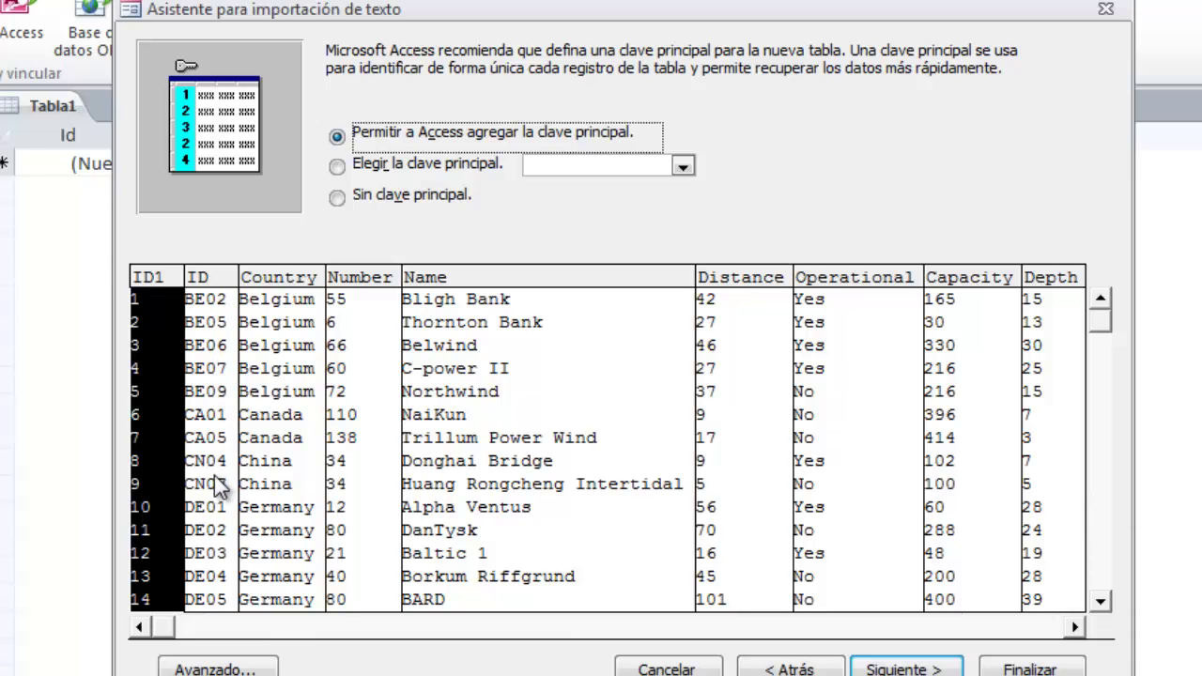
Choose ID as the primary key and continue to the final step importing into JX3OFFSHORE.
{"action": "left_click", "coordinate": [353, 165]}
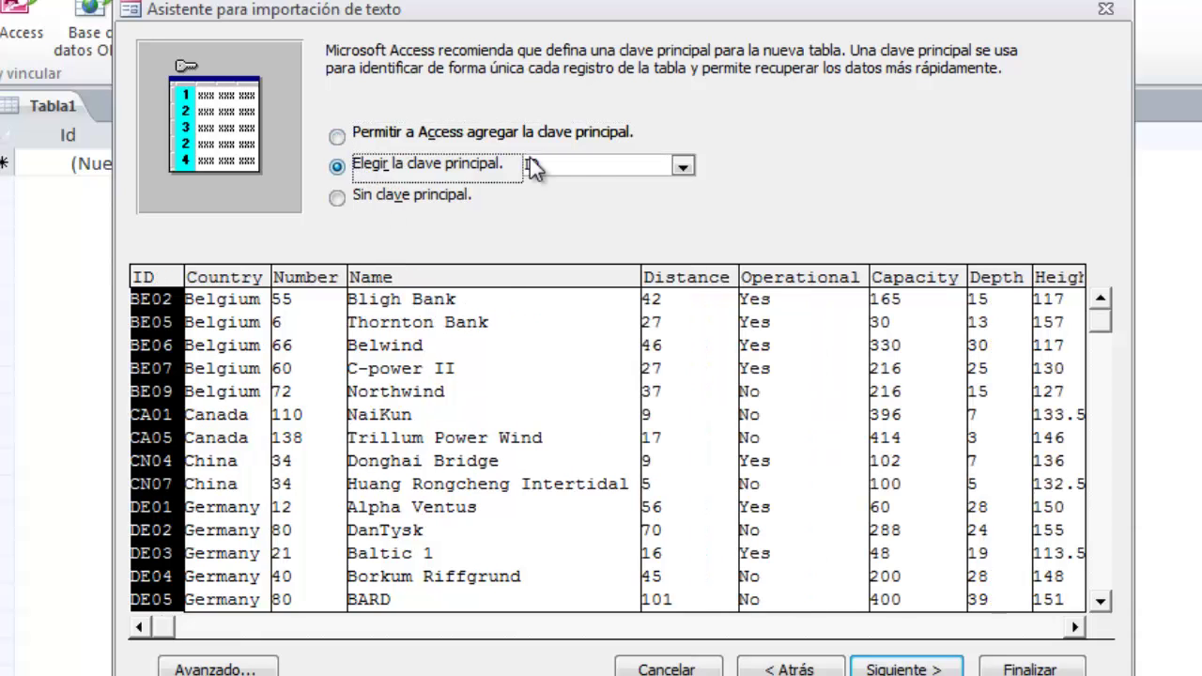
{"action": "left_click", "coordinate": [682, 165]}
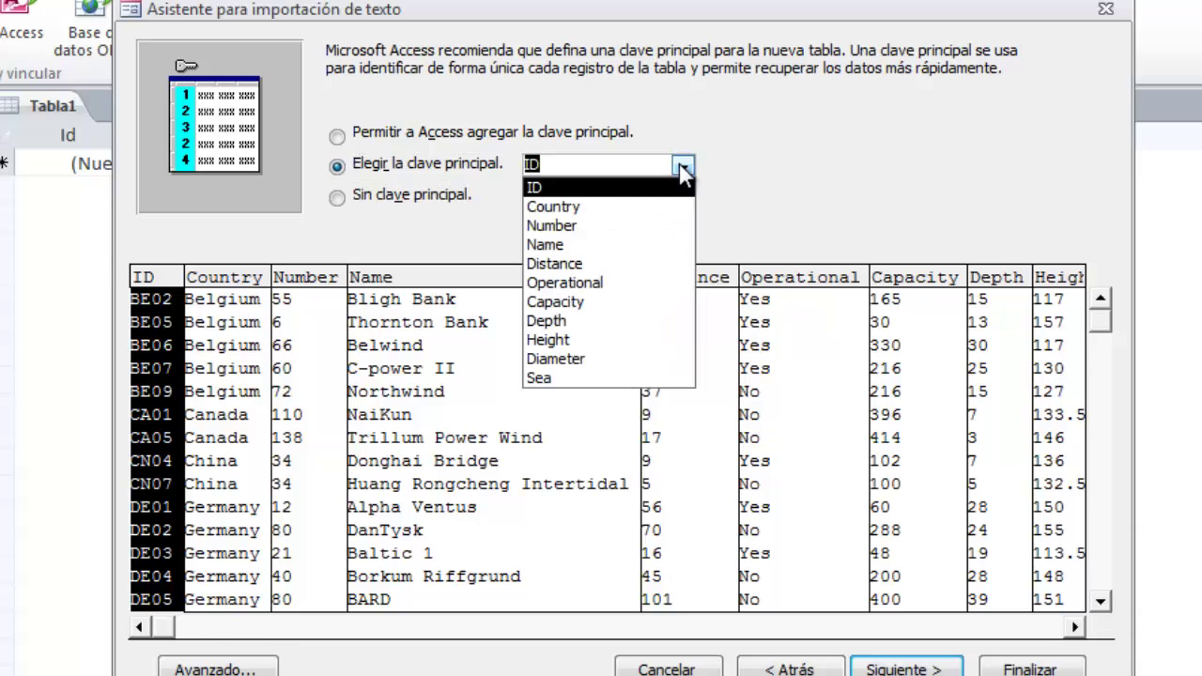
{"action": "left_click", "coordinate": [682, 167]}
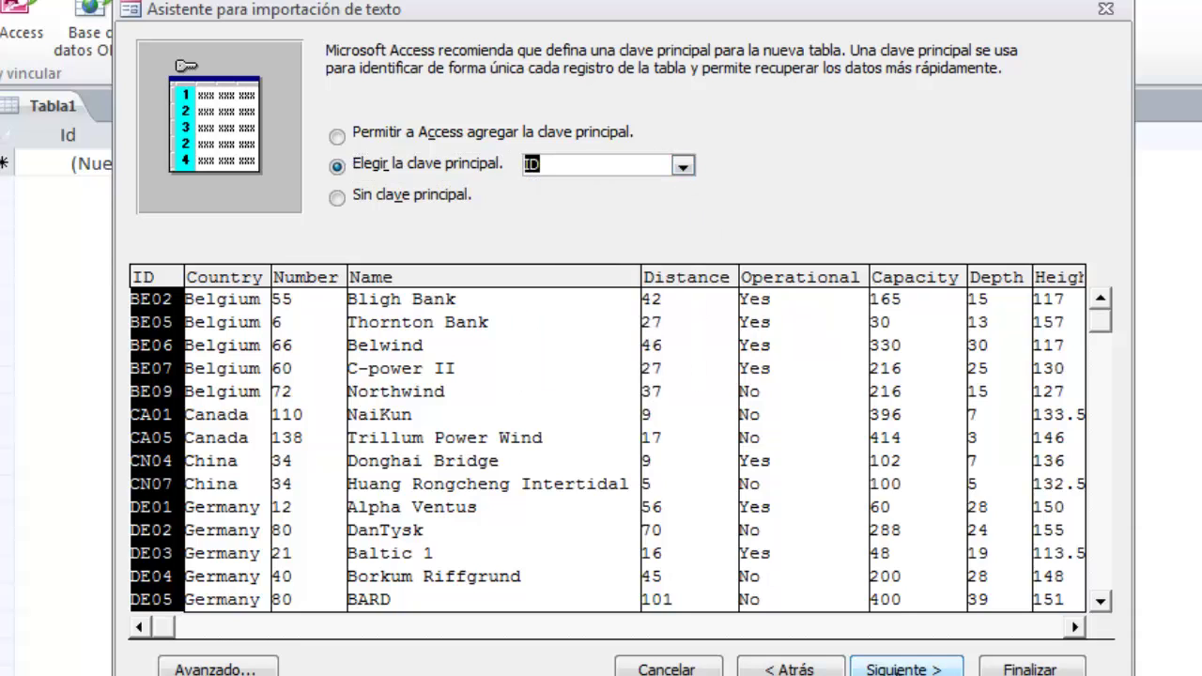
{"action": "left_click", "coordinate": [900, 669]}
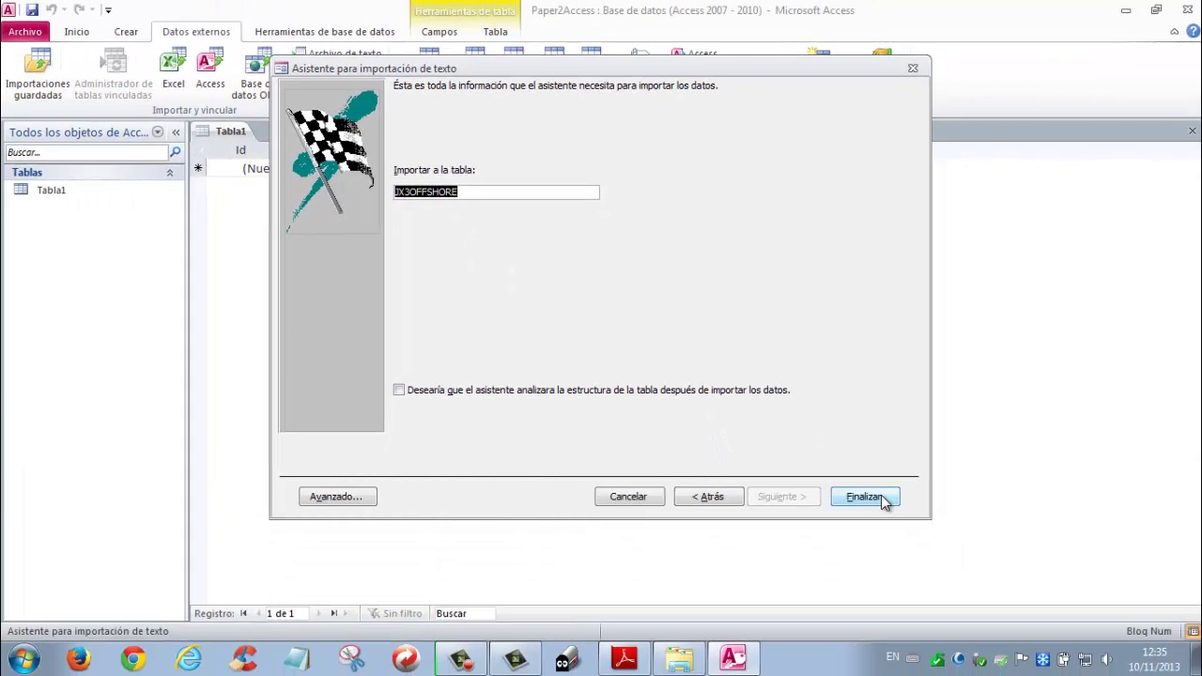
Finish the JX3OFFSHORE import and close the summary without saving the import steps.
{"action": "left_click", "coordinate": [882, 500]}
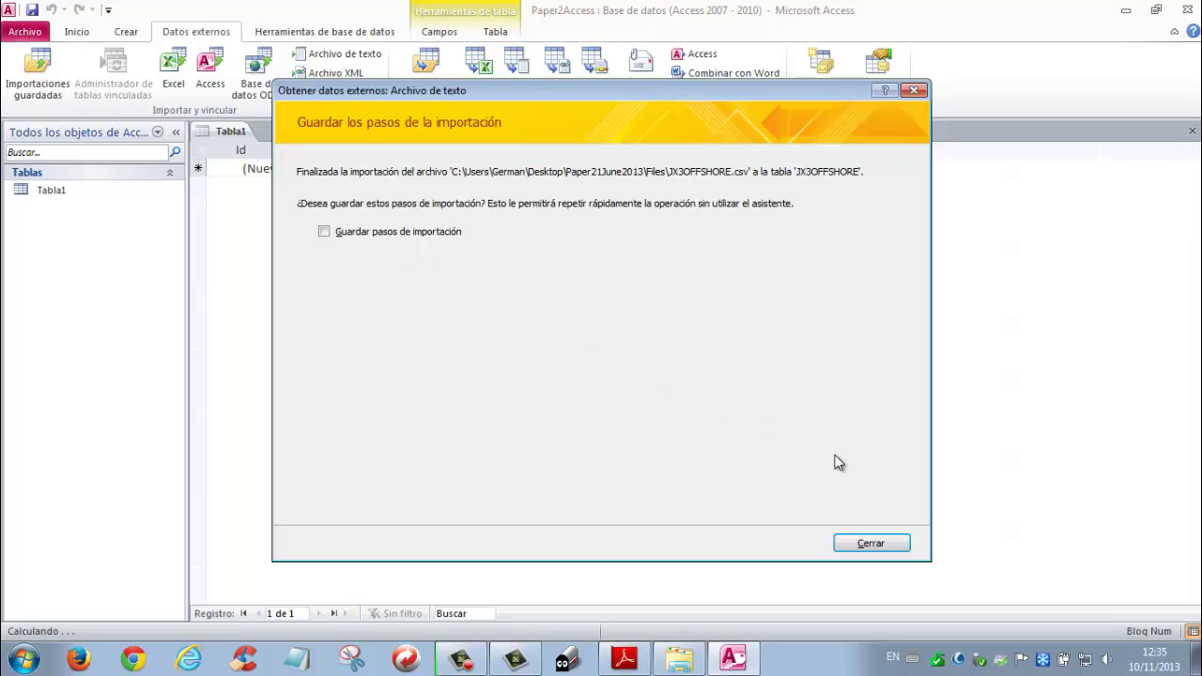
{"action": "left_click", "coordinate": [871, 545]}
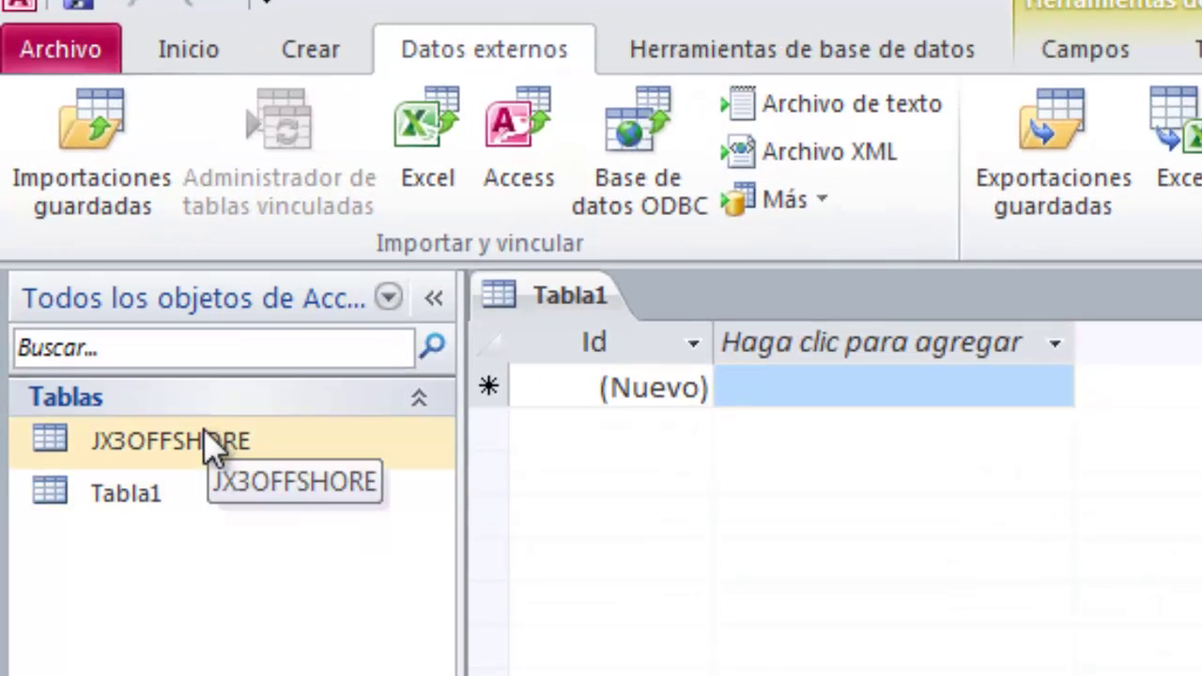
Remove the empty Tabla1 table so only JX3OFFSHORE remains, then switch to the exam paper.
{"action": "left_click", "coordinate": [175, 503]}
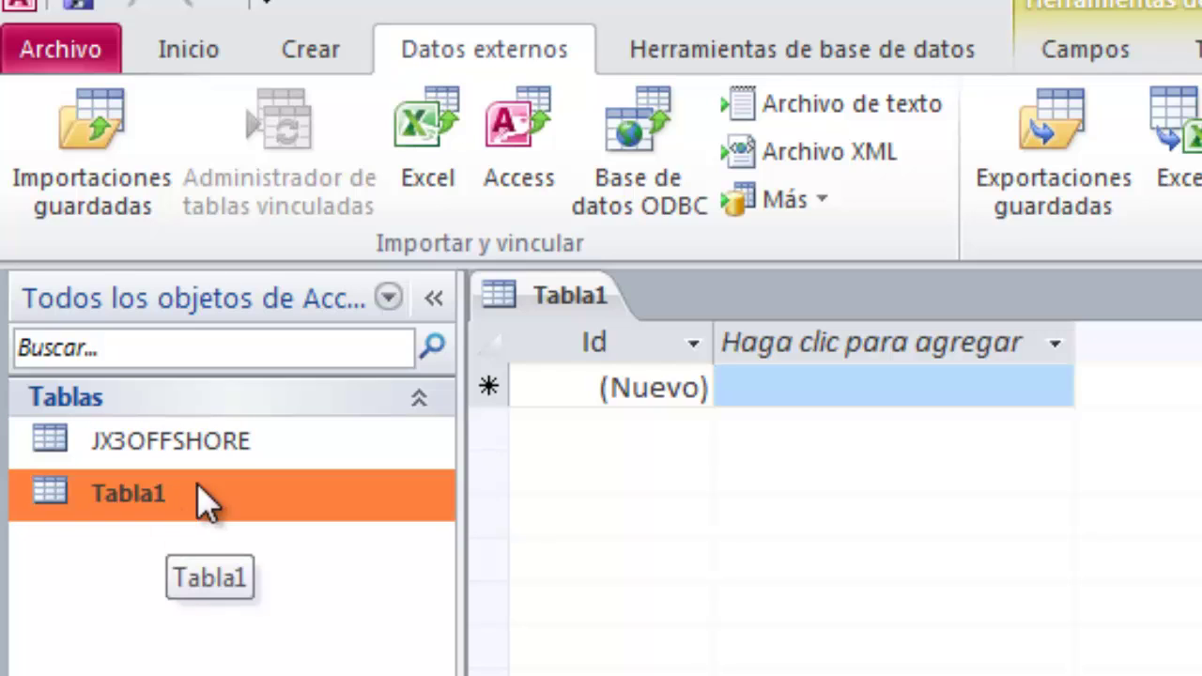
{"action": "key", "text": "ctrl+w"}
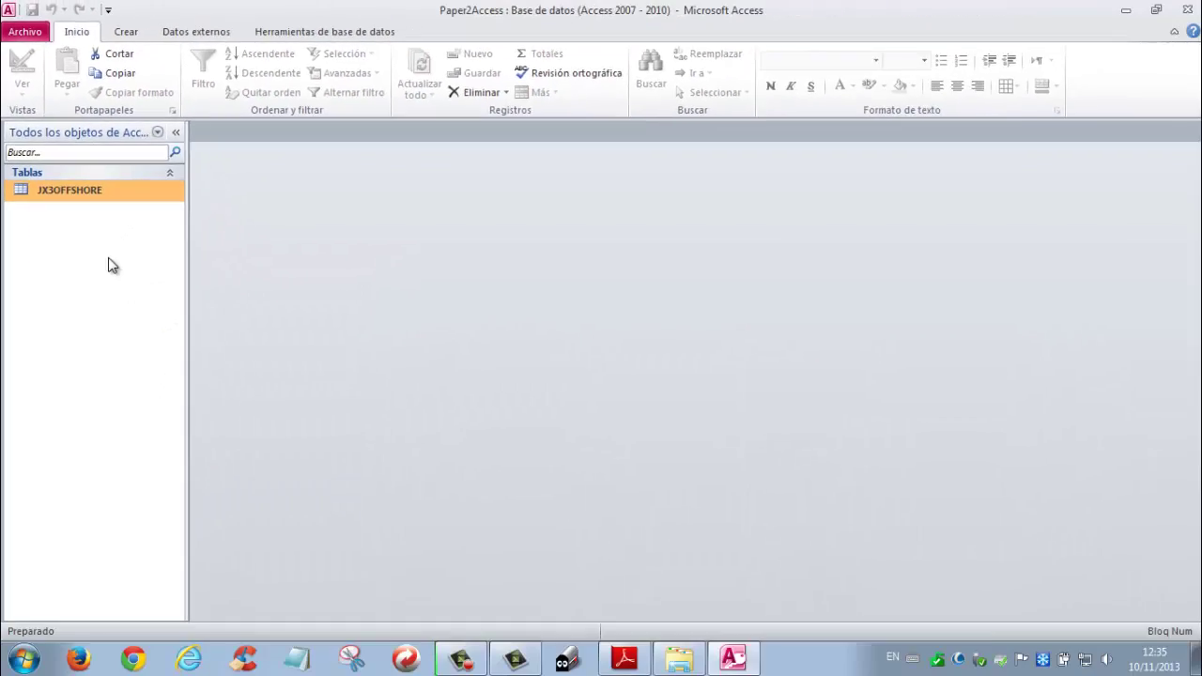
{"action": "key", "text": "alt+Tab"}
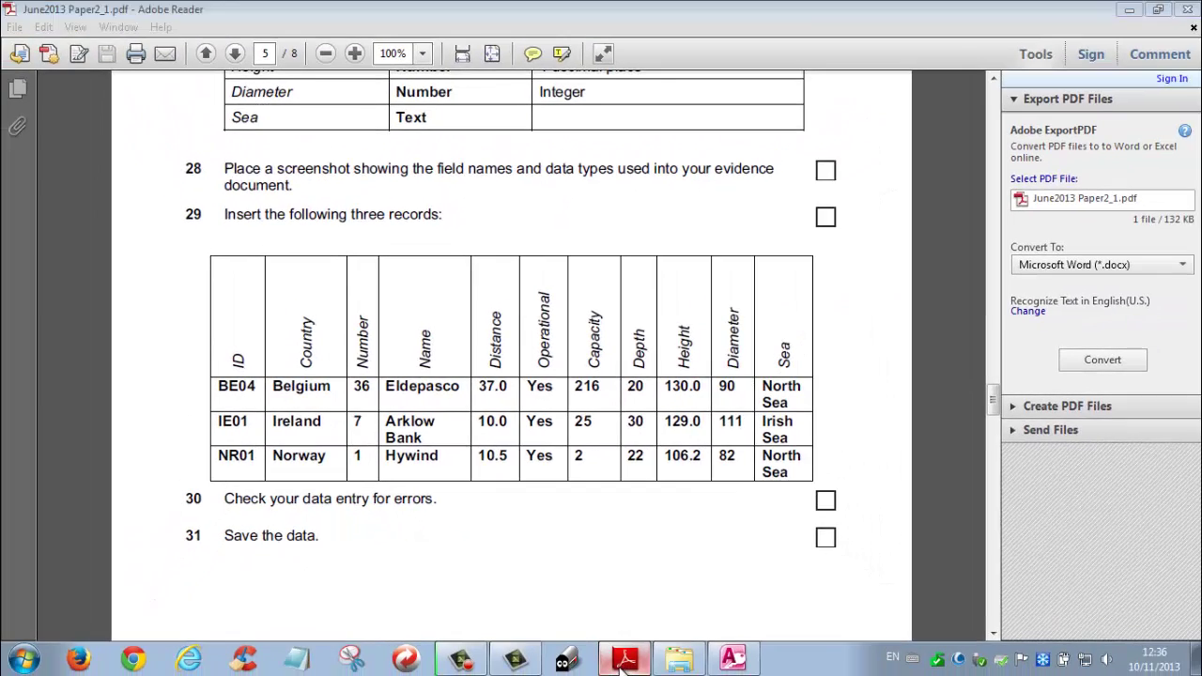
Review JX3OFFSHORE's field names and data types in Design View, then return to Access.
{"action": "left_click", "coordinate": [623, 657]}
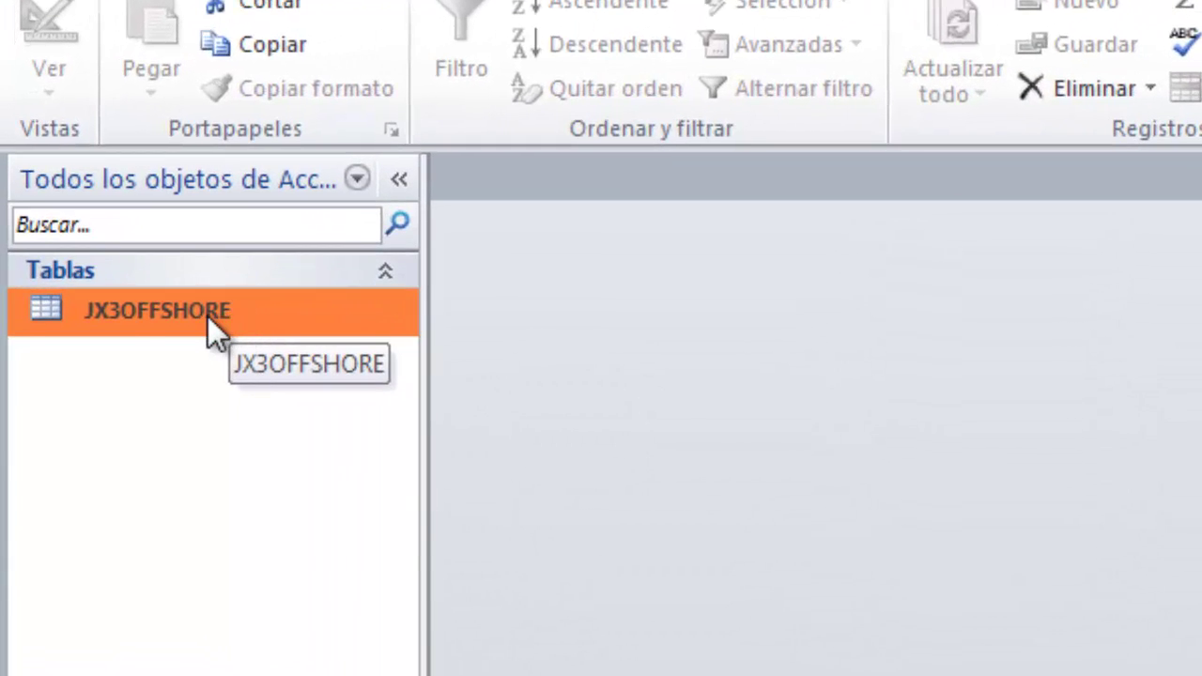
{"action": "right_click", "coordinate": [208, 316]}
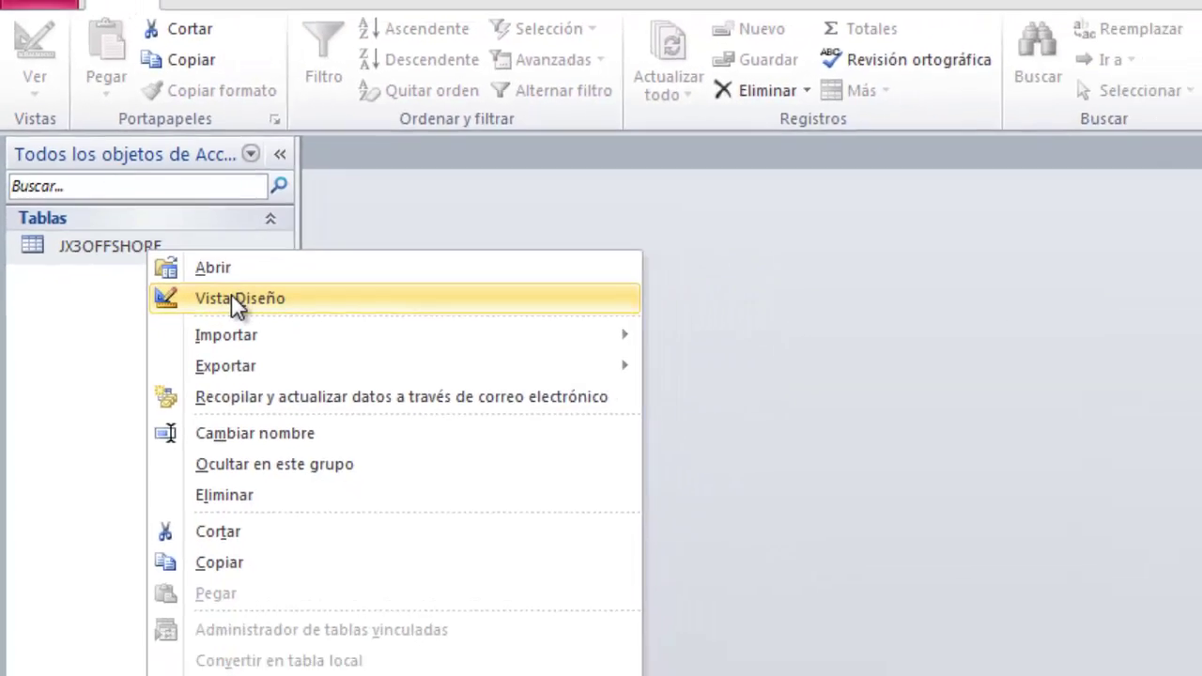
{"action": "left_click", "coordinate": [329, 380]}
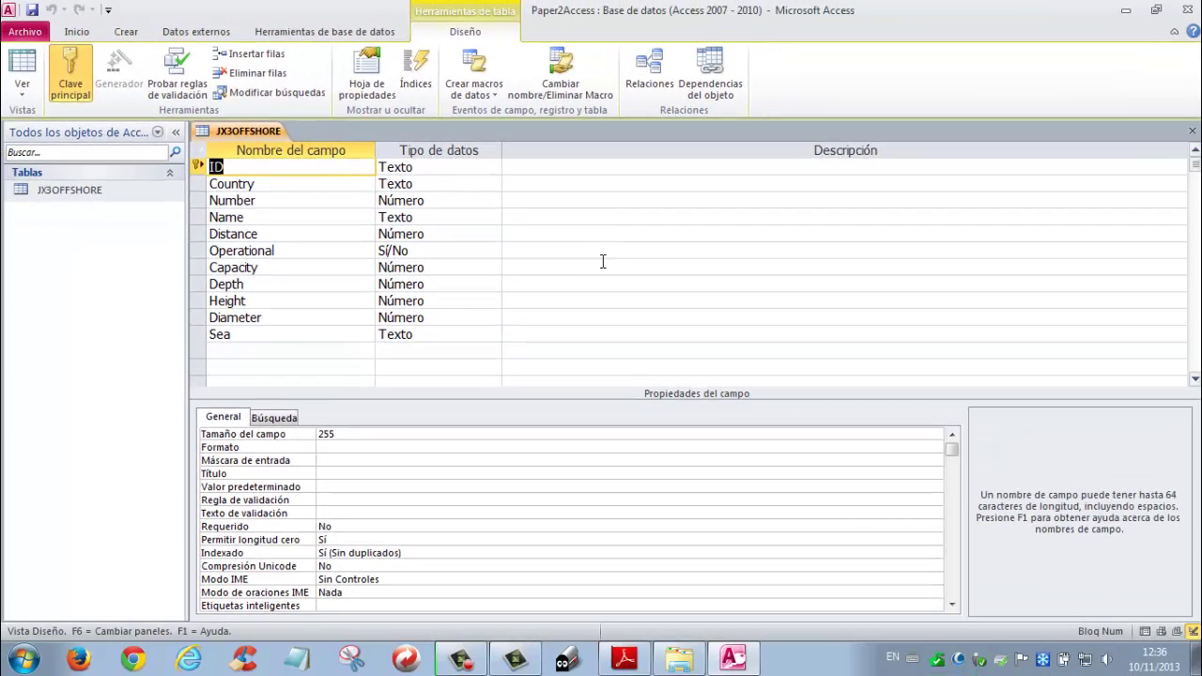
{"action": "key", "text": "alt+Tab"}
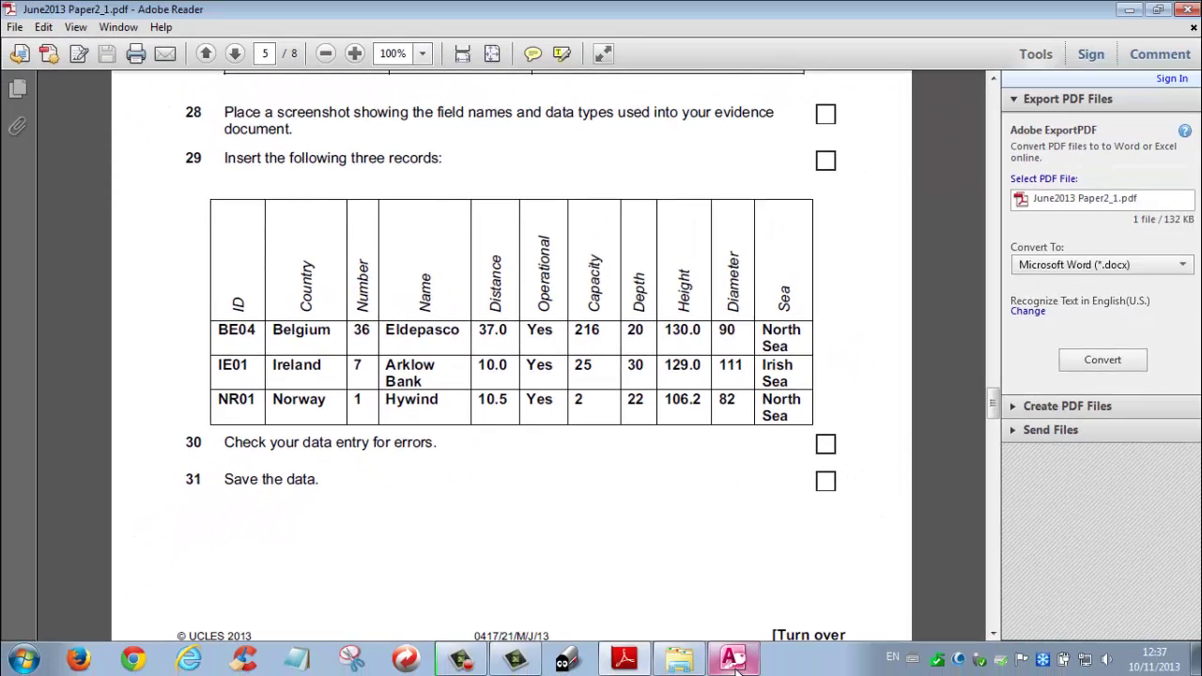
{"action": "left_click", "coordinate": [735, 662]}
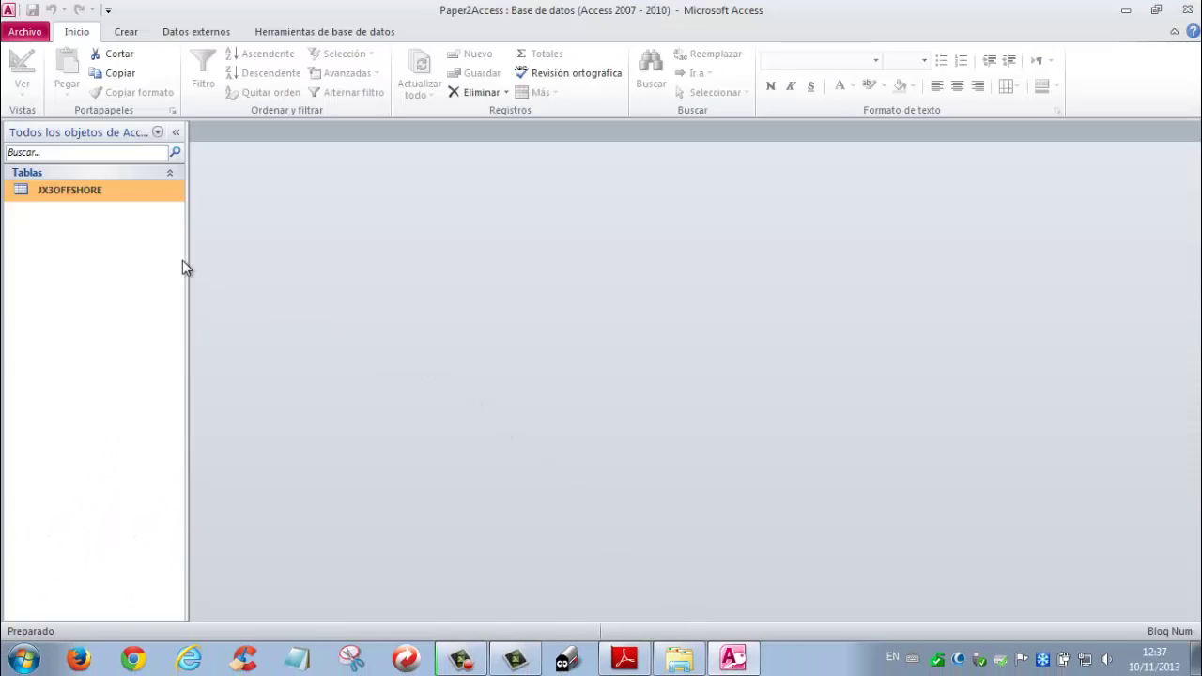
Paste records BE04, IE01 and NR01 into the JX3OFFSHORE datasheet's new-record row.
{"action": "double_click", "coordinate": [111, 191]}
{"action": "left_click_drag", "start_coordinate": [1197, 180], "coordinate": [1194, 583]}
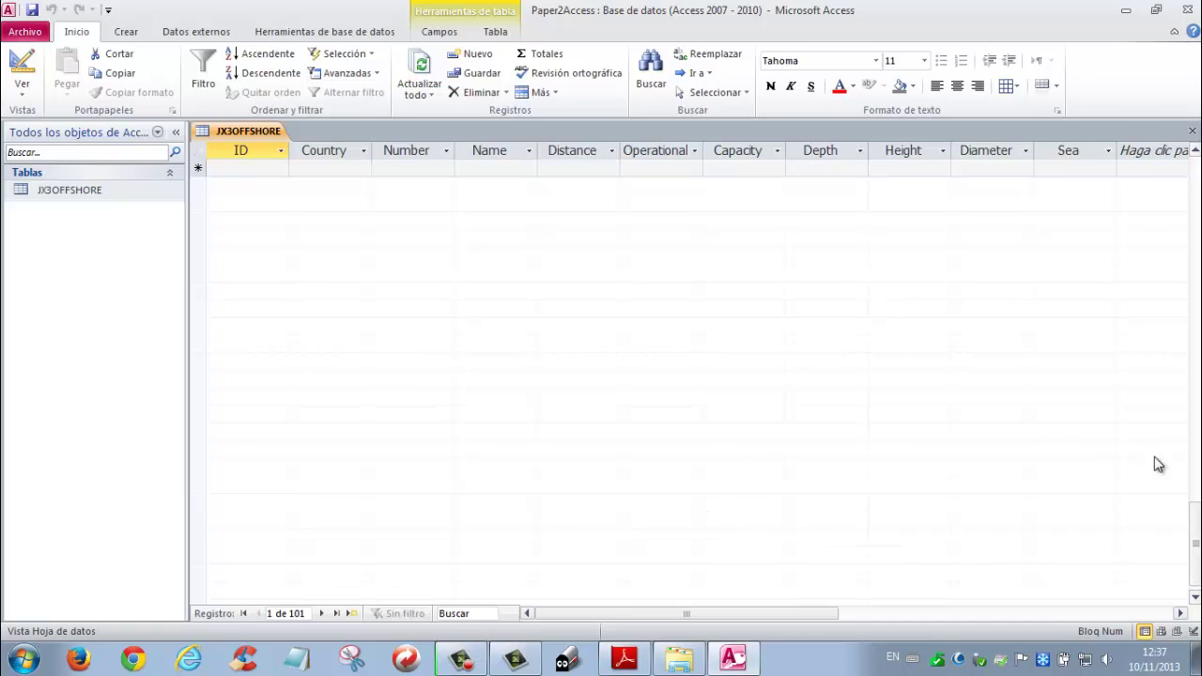
{"action": "scroll", "coordinate": [1195, 321], "scroll_direction": "up", "scroll_amount": 2}
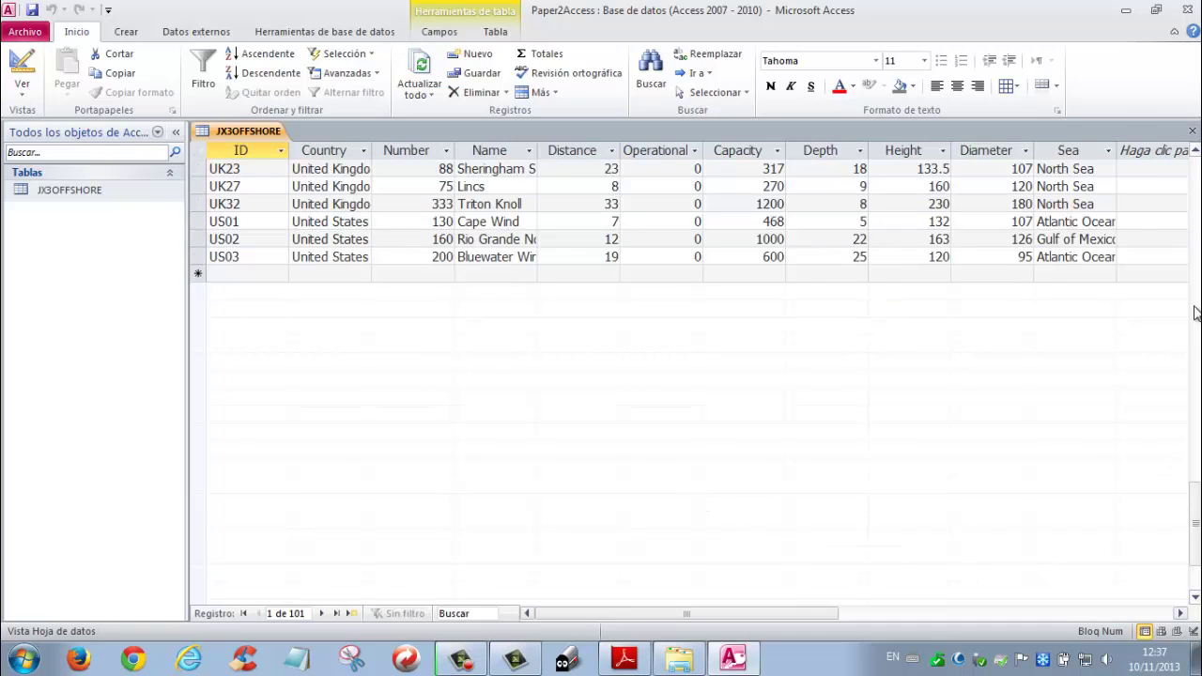
{"action": "left_click", "coordinate": [225, 272]}
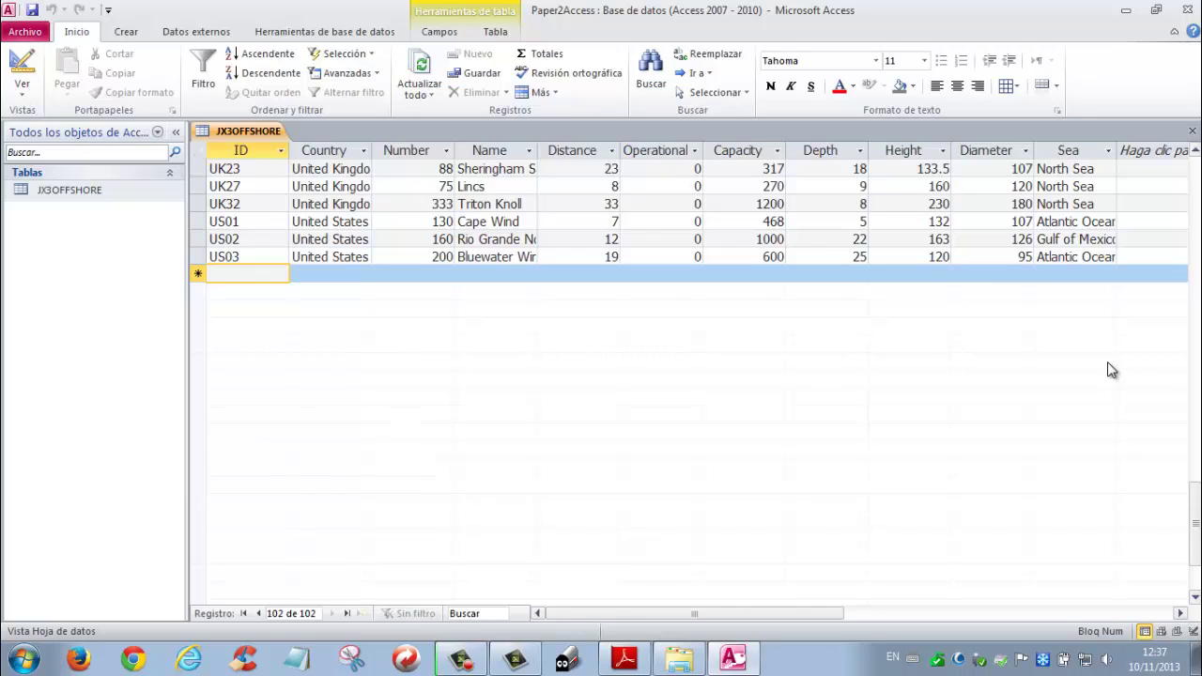
{"action": "key", "text": "ctrl+v"}
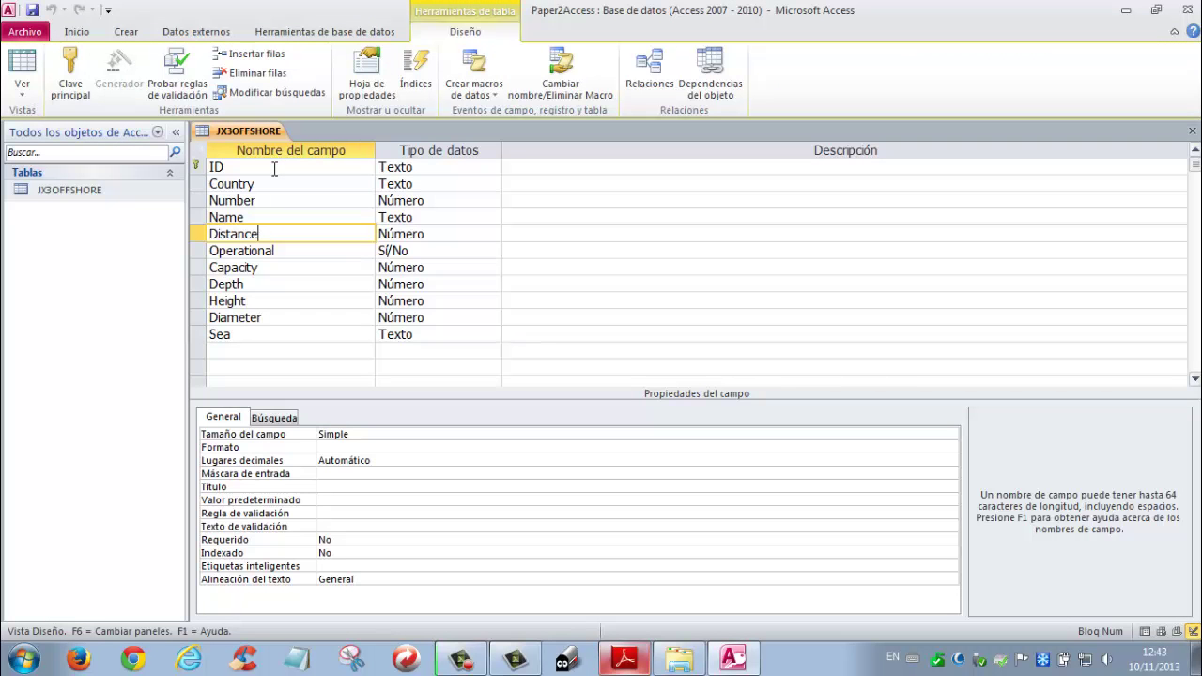
Set the Operational field's format to Sí/No.
{"action": "left_click", "coordinate": [325, 252]}
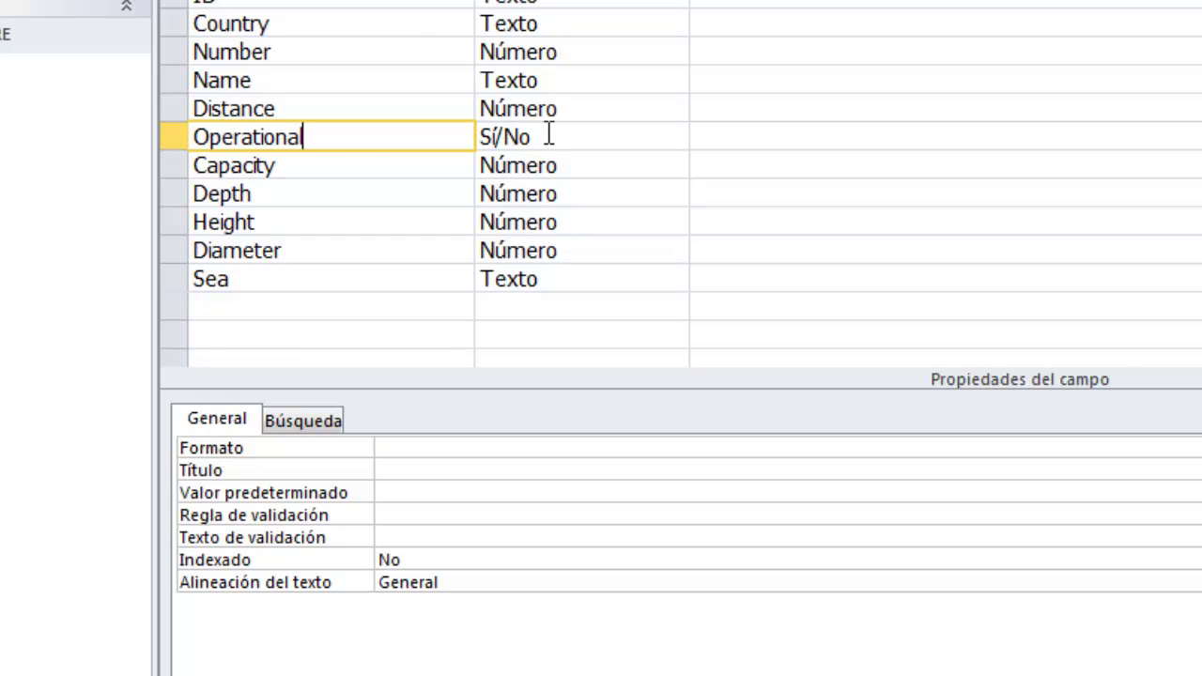
{"action": "left_click", "coordinate": [409, 446]}
{"action": "key", "text": "alt+Down"}
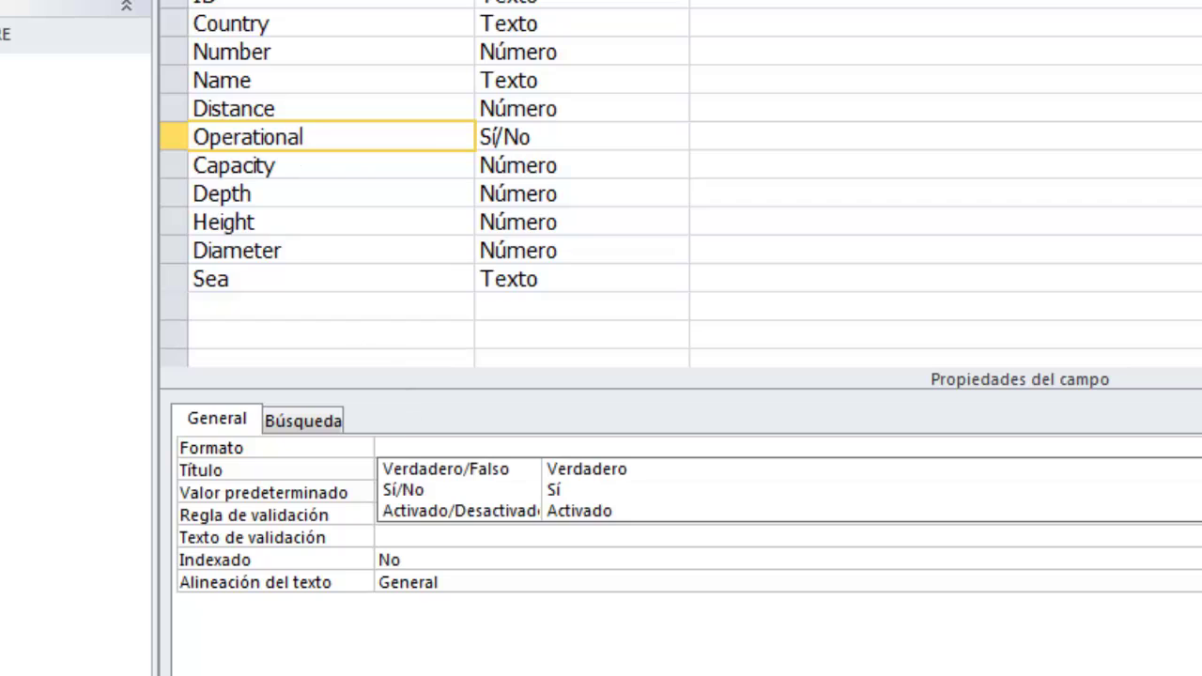
{"action": "left_click", "coordinate": [407, 491]}
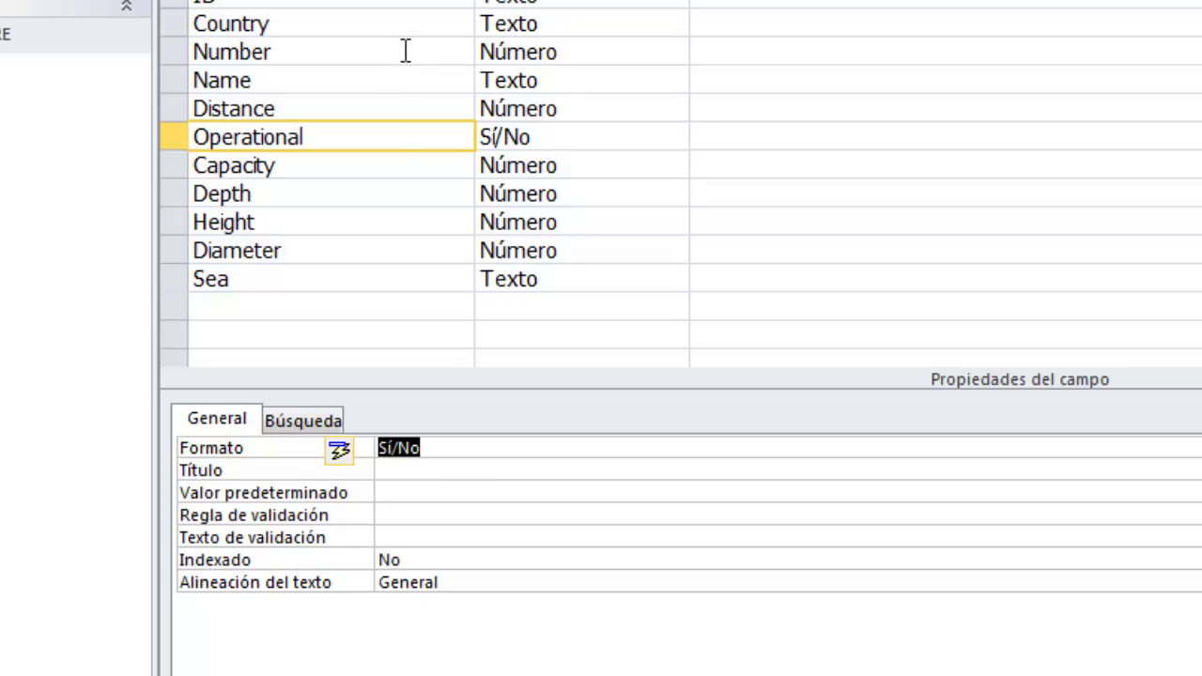
Give the Distance field 1 decimal place.
{"action": "left_click", "coordinate": [561, 110]}
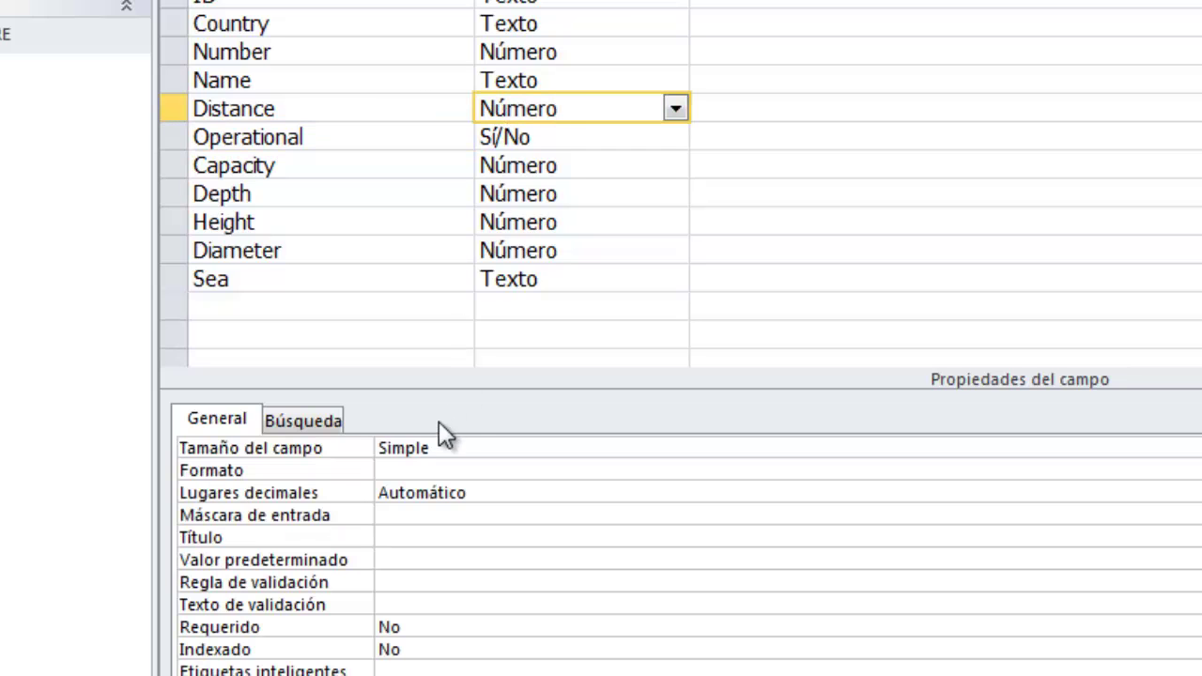
{"action": "left_click", "coordinate": [482, 492]}
{"action": "left_click", "coordinate": [1198, 493]}
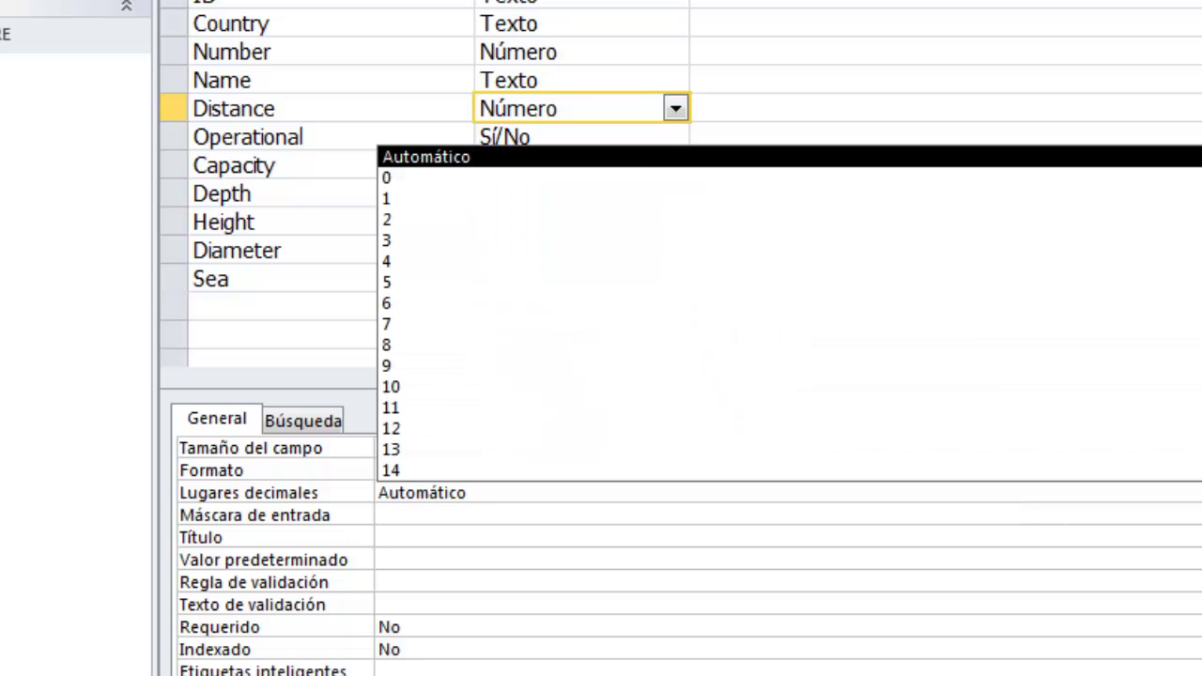
{"action": "left_click", "coordinate": [726, 193]}
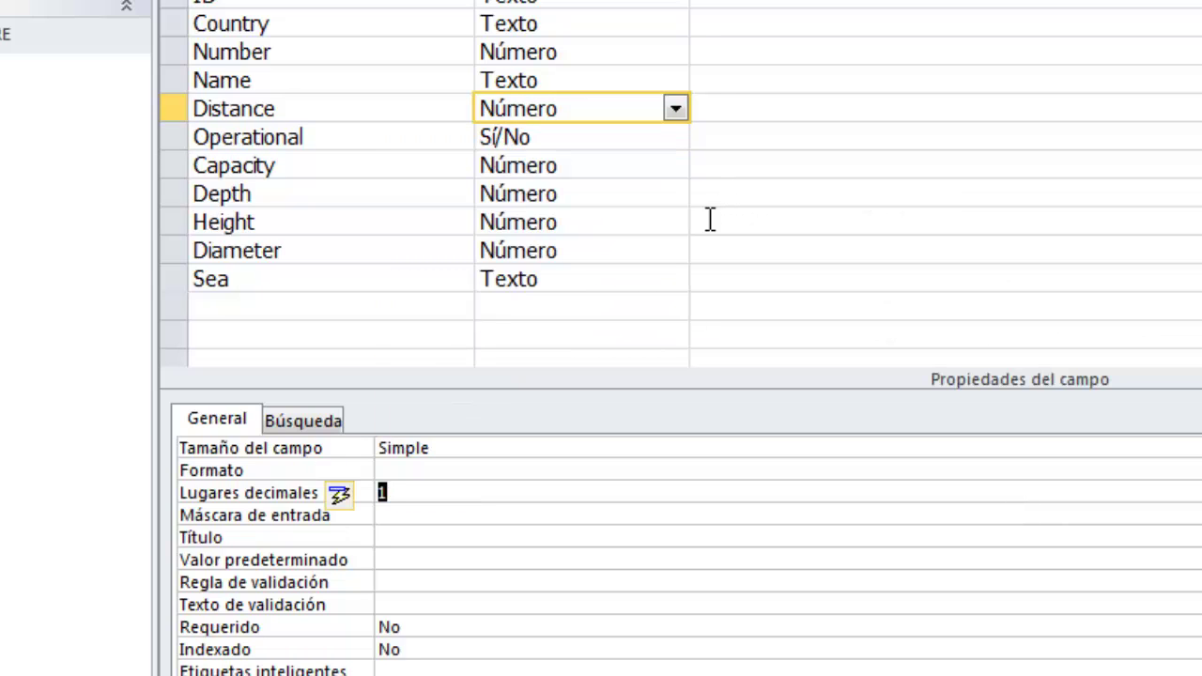
Give Height 1 decimal place and review the Diameter and Sea field properties.
{"action": "left_click", "coordinate": [555, 164]}
{"action": "left_click", "coordinate": [551, 193]}
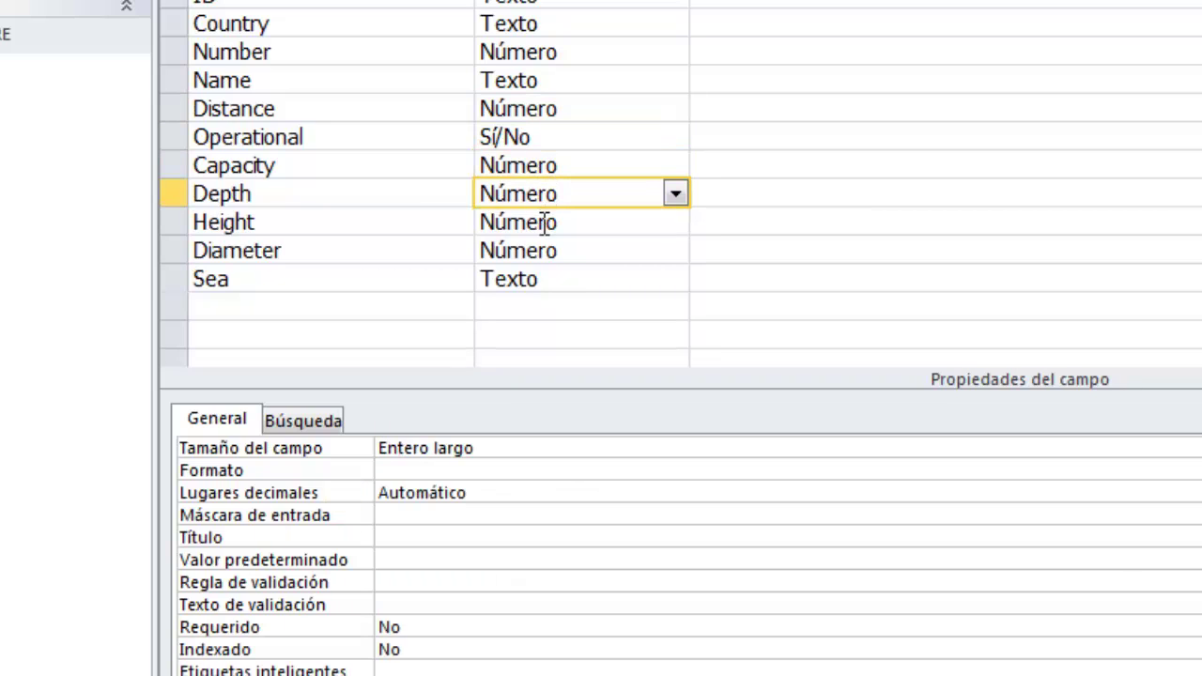
{"action": "left_click", "coordinate": [544, 223]}
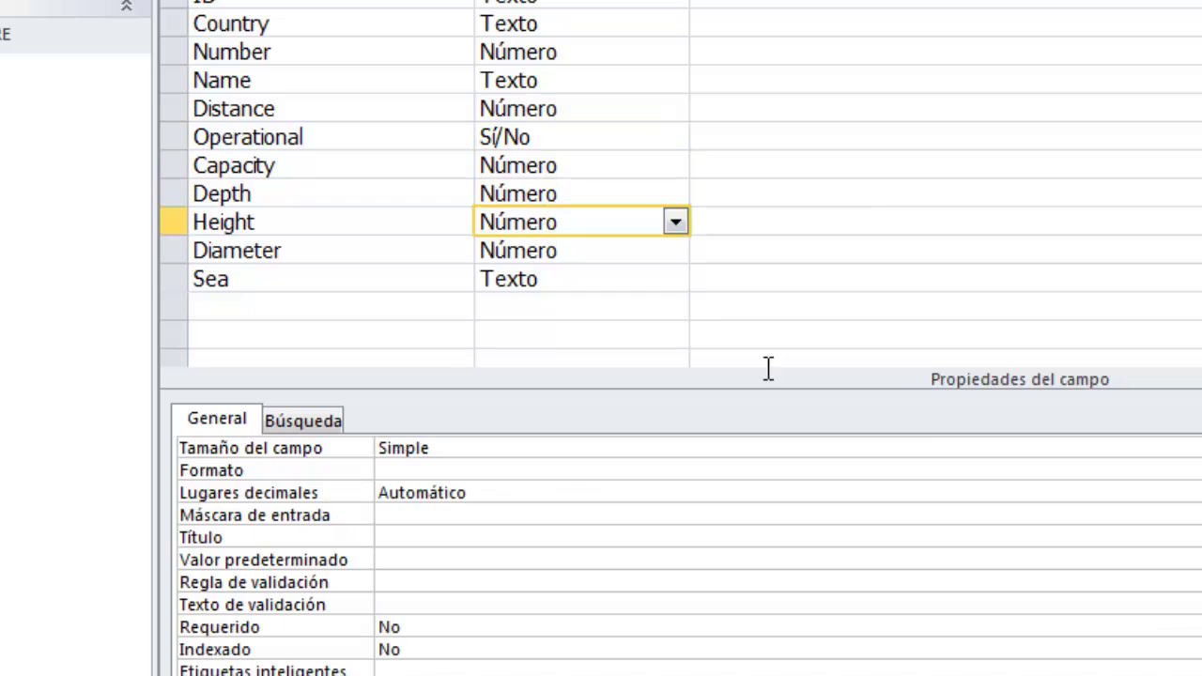
{"action": "left_click", "coordinate": [556, 495]}
{"action": "left_click", "coordinate": [1198, 493]}
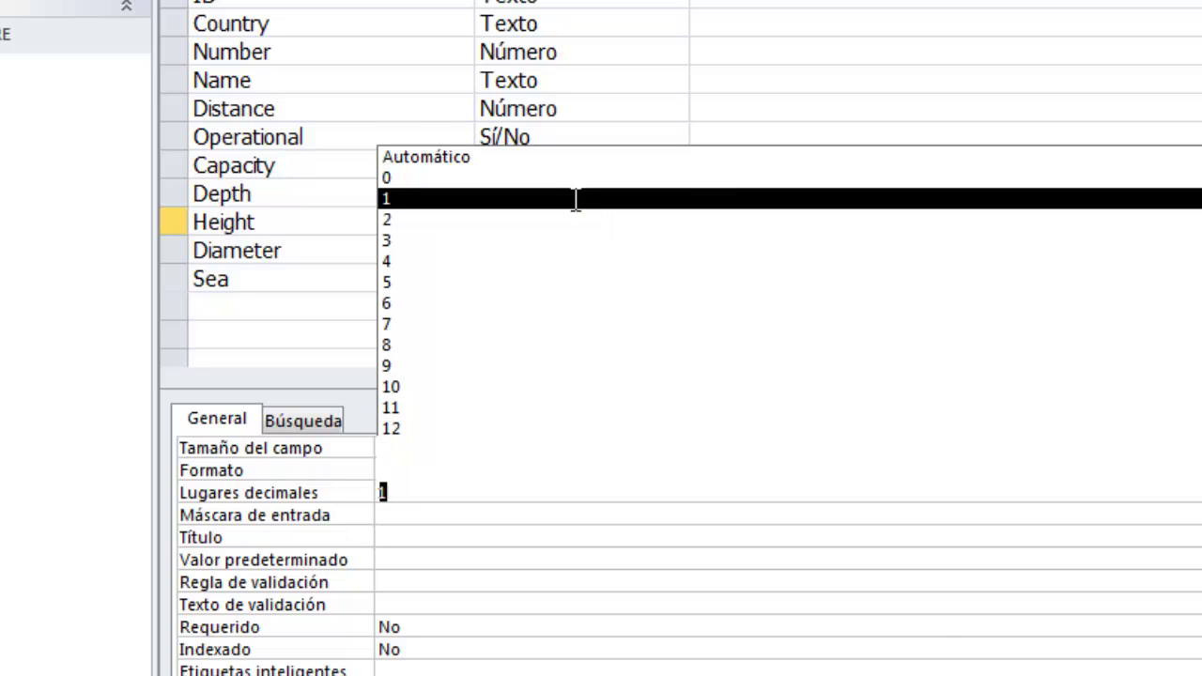
{"action": "left_click", "coordinate": [577, 210]}
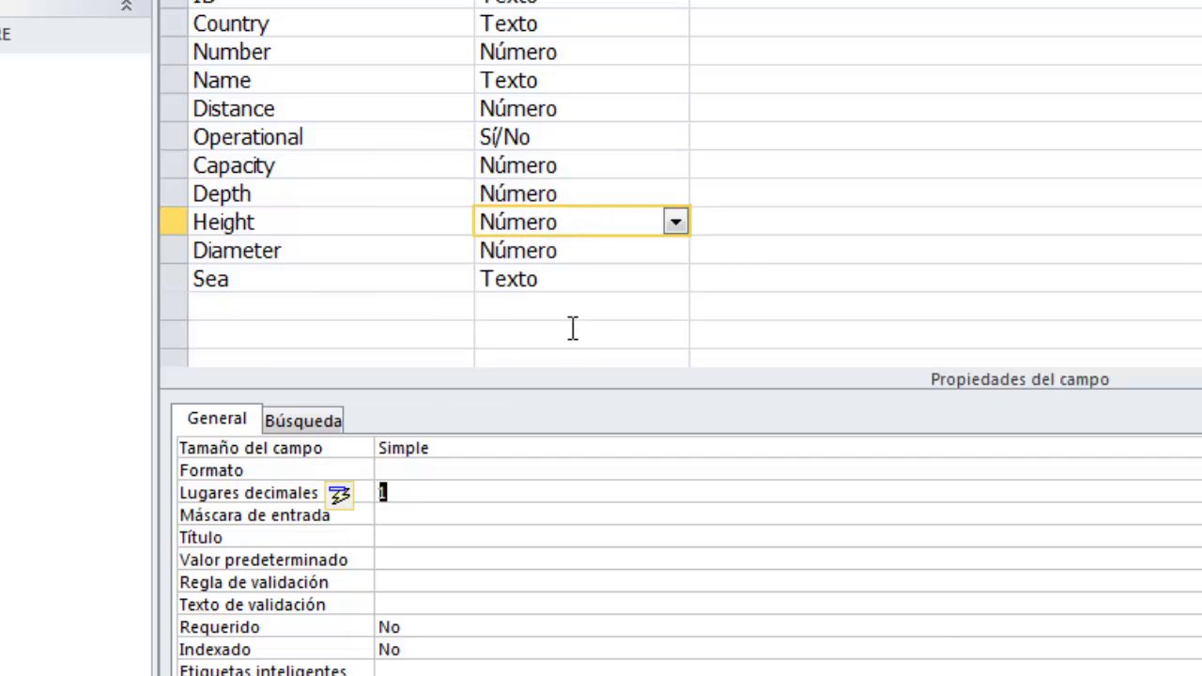
{"action": "left_click", "coordinate": [584, 250]}
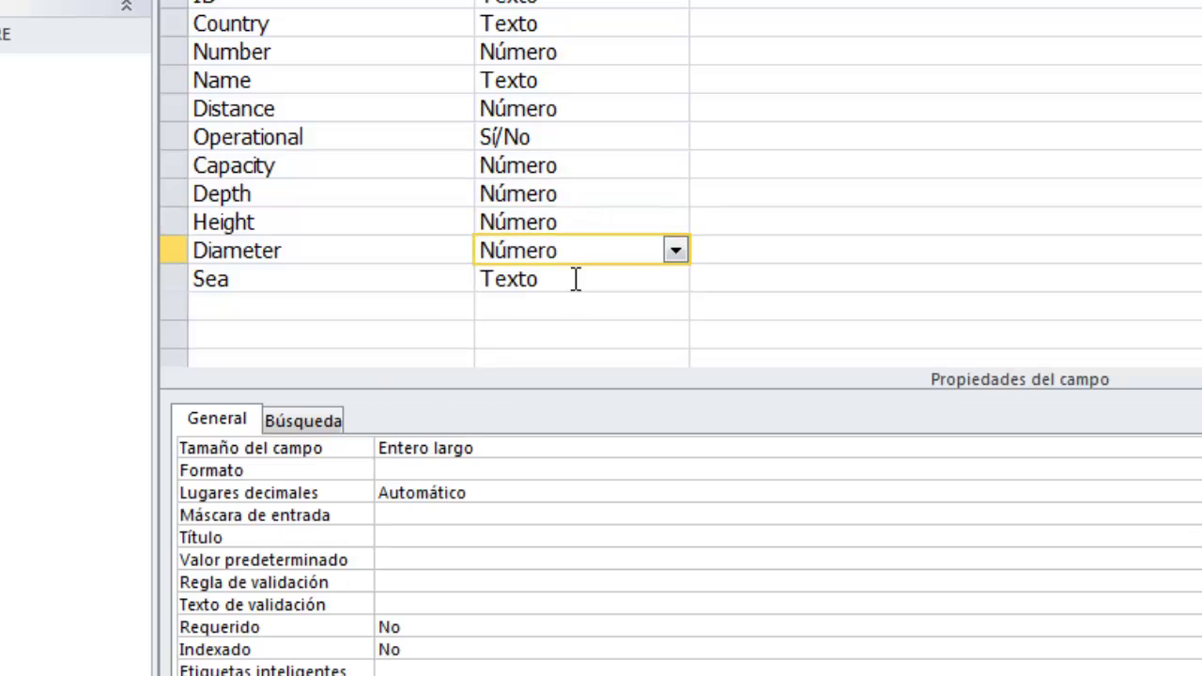
{"action": "left_click", "coordinate": [574, 280]}
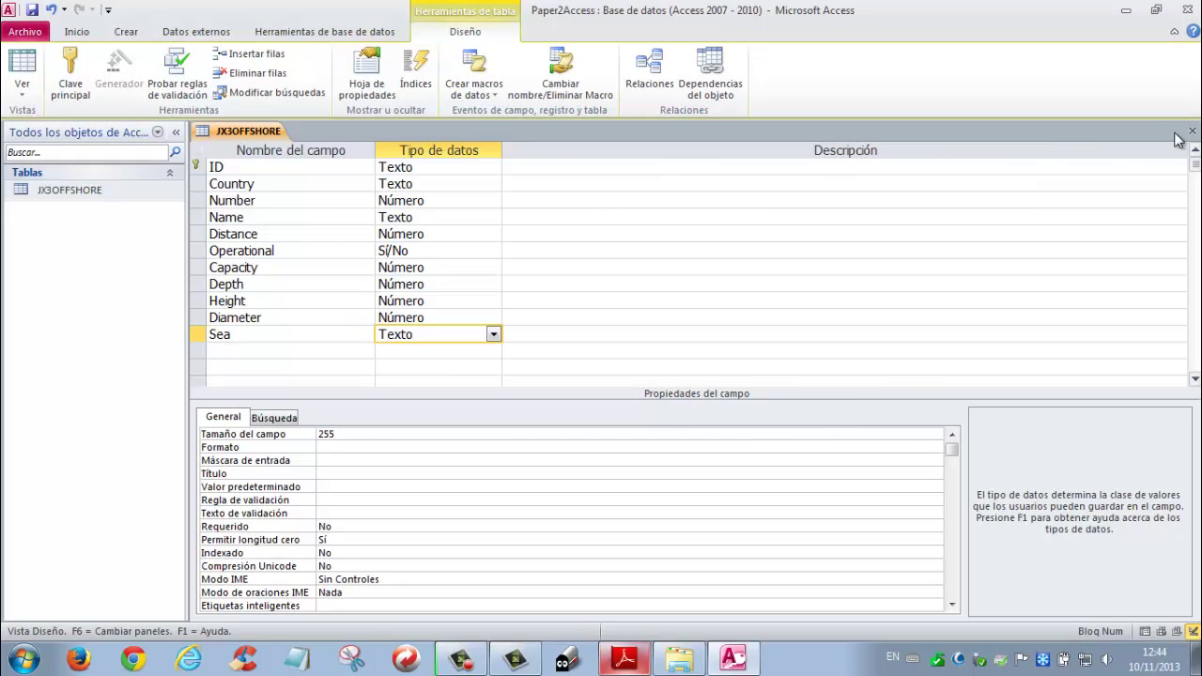
Save the JX3OFFSHORE design changes and open the table's datasheet.
{"action": "left_click", "coordinate": [1190, 134]}
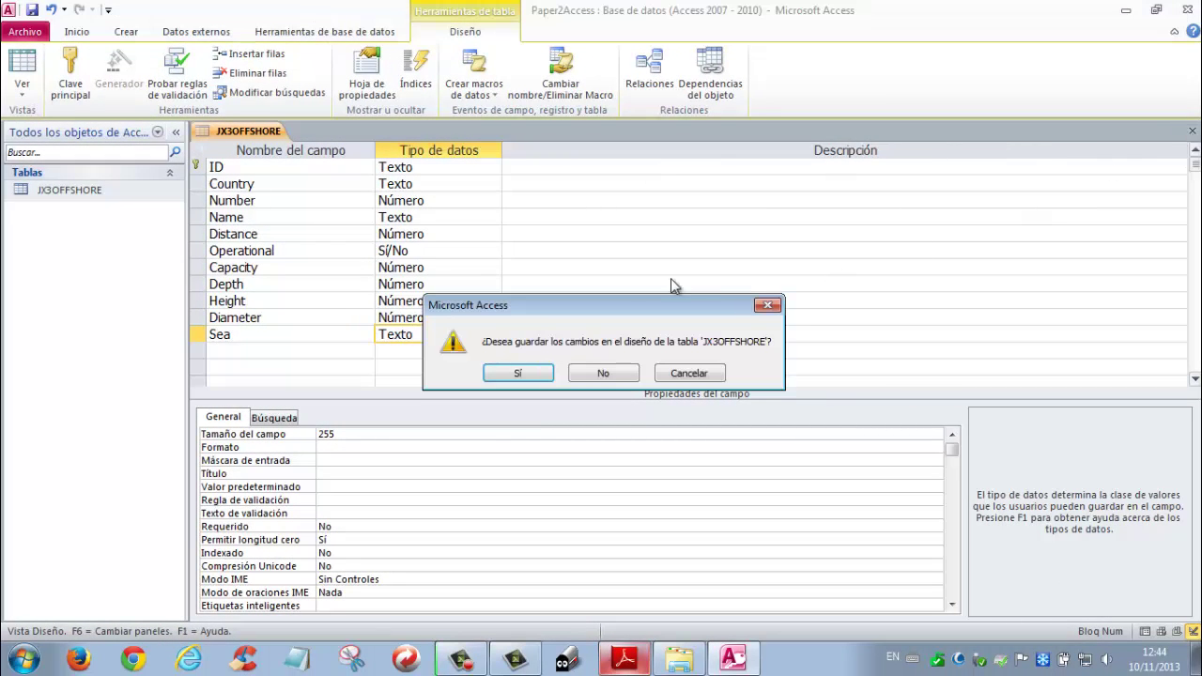
{"action": "left_click", "coordinate": [517, 372]}
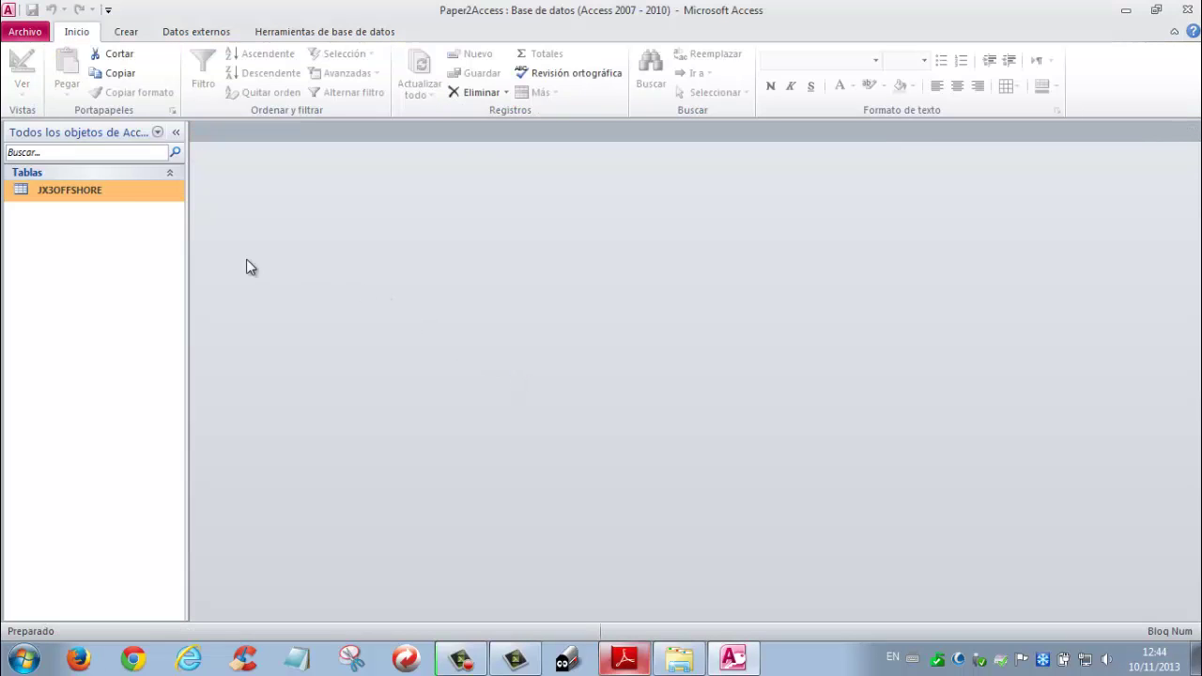
{"action": "left_click", "coordinate": [91, 191]}
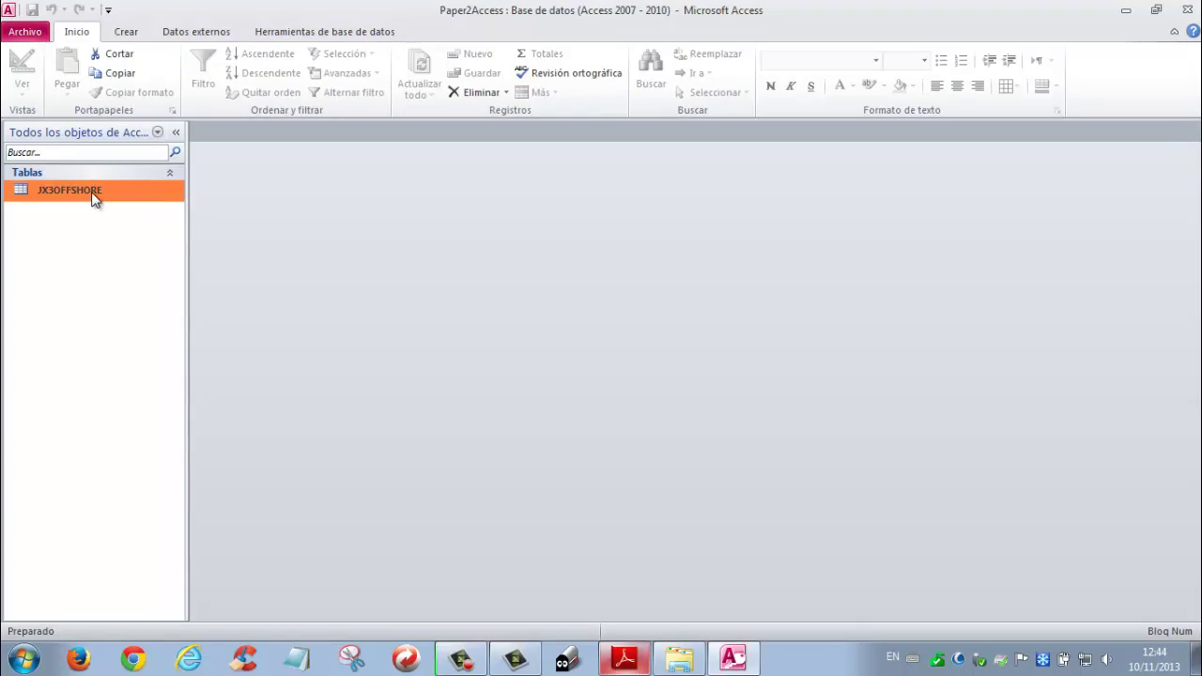
{"action": "double_click", "coordinate": [91, 190]}
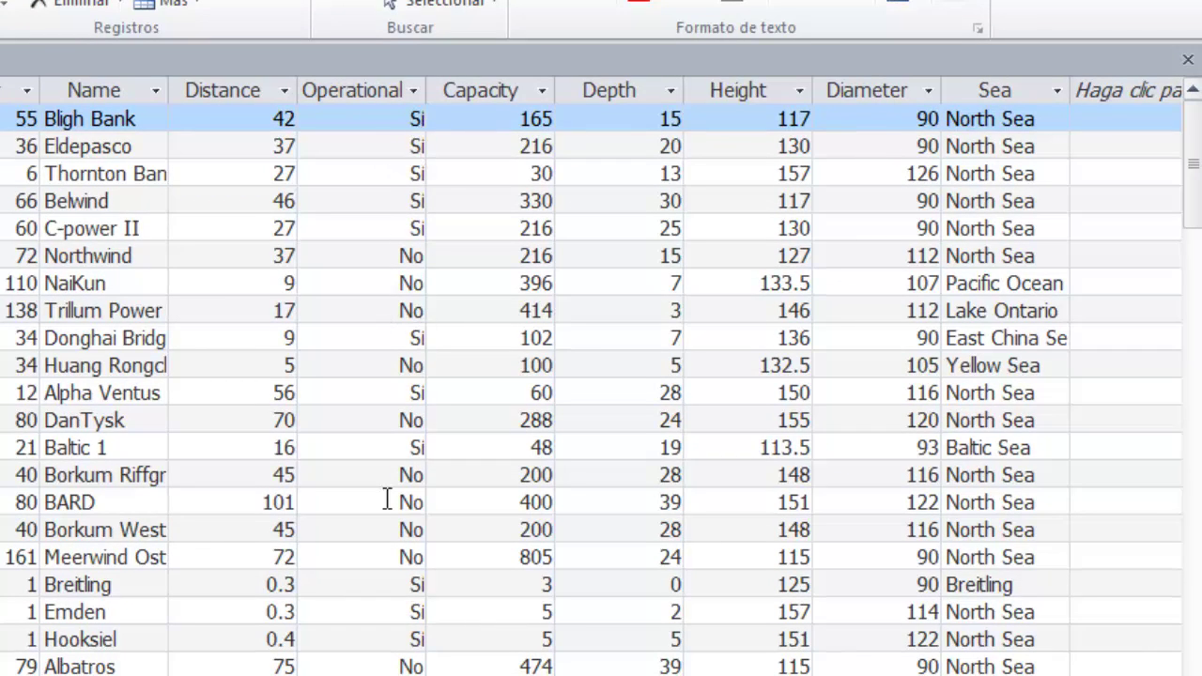
Look through the records, check the Tuno Knob distance value, then switch to the exam paper.
{"action": "scroll", "coordinate": [354, 453], "scroll_direction": "down", "scroll_amount": 2}
{"action": "scroll", "coordinate": [354, 454], "scroll_direction": "up", "scroll_amount": 1}
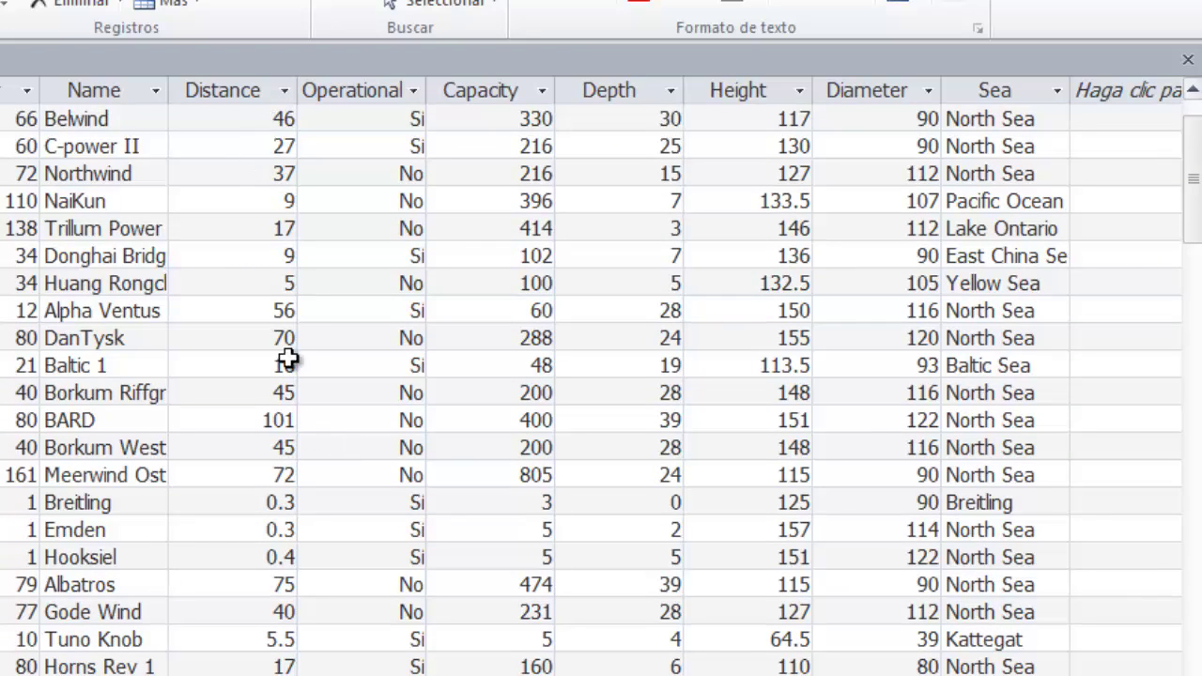
{"action": "left_click", "coordinate": [272, 644]}
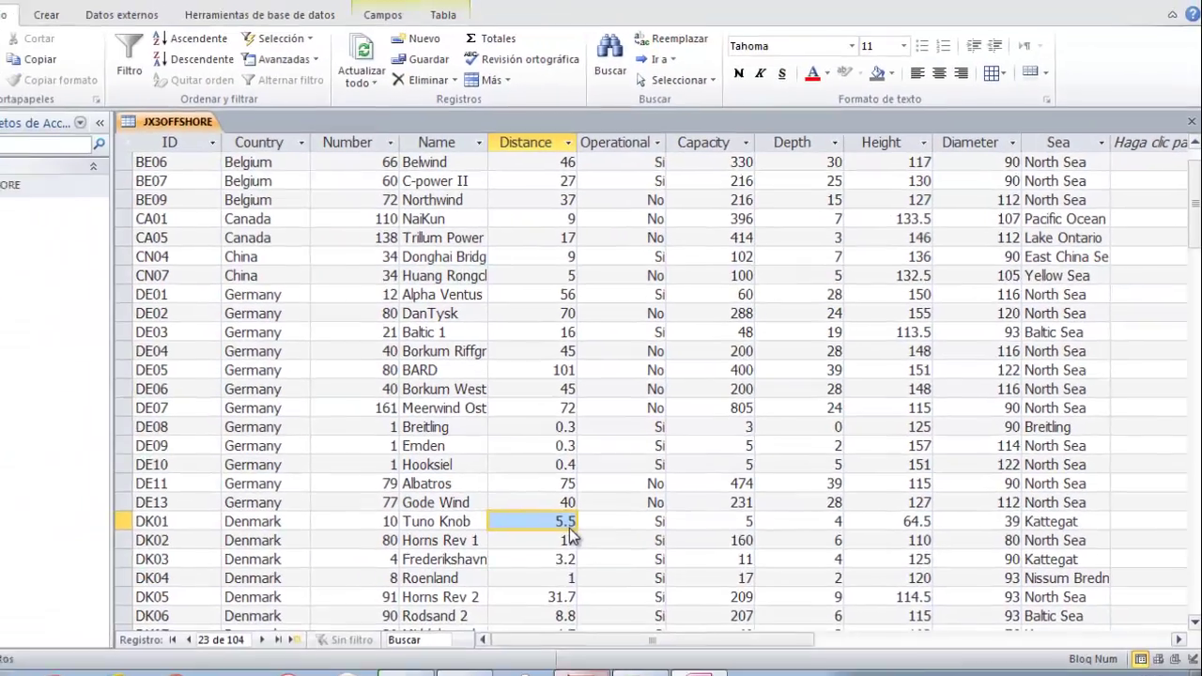
{"action": "key", "text": "alt+Tab"}
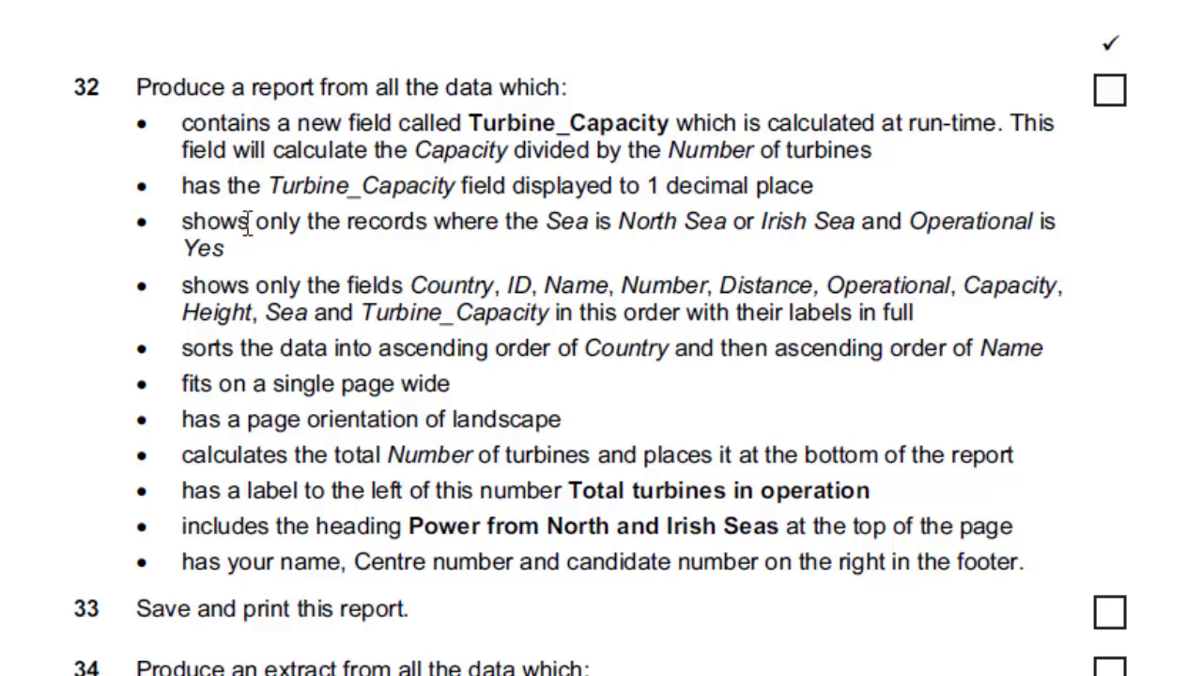
Highlight task 32's 1 decimal place and record-filtering requirements in the PDF.
{"action": "left_click_drag", "start_coordinate": [184, 192], "coordinate": [822, 191]}
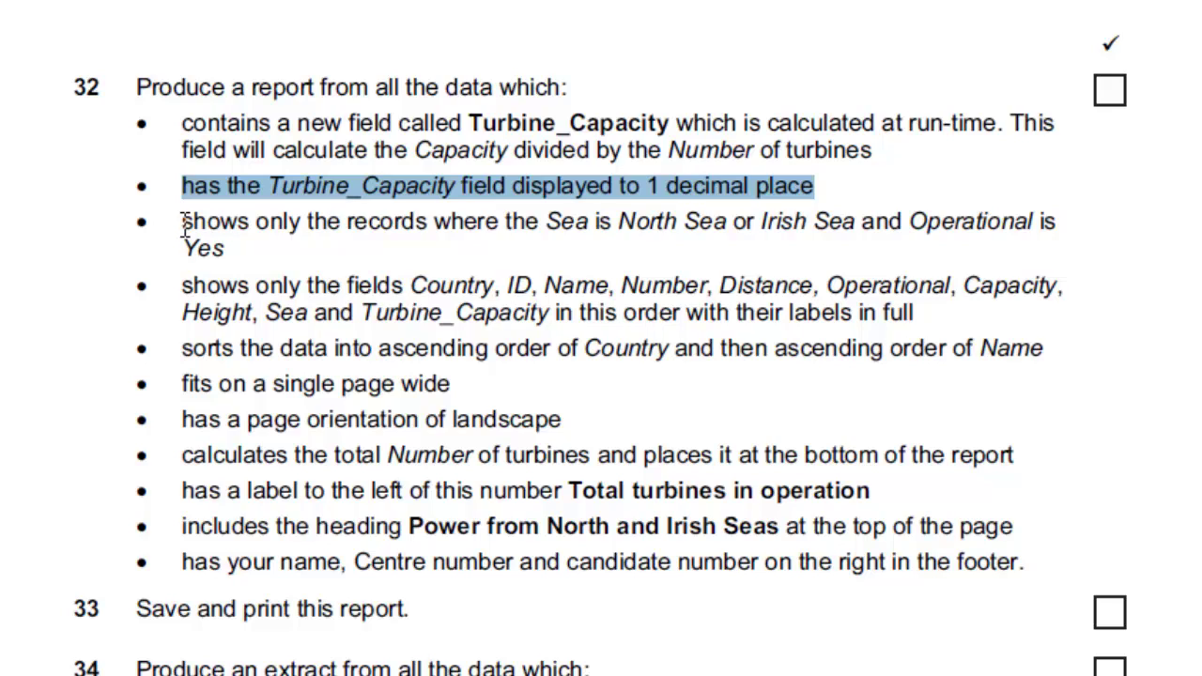
{"action": "left_click_drag", "start_coordinate": [184, 226], "coordinate": [240, 246]}
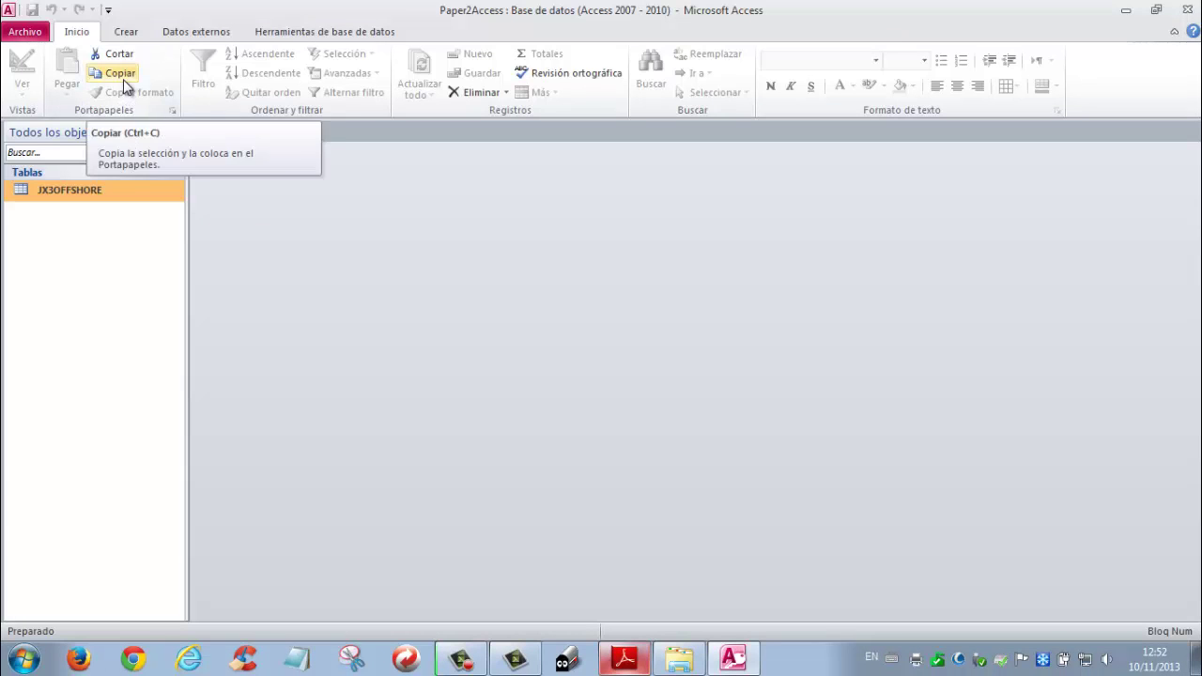
Launch the Simple Query Wizard from the Crear tab's Asistente para consultas.
{"action": "left_click", "coordinate": [123, 34]}
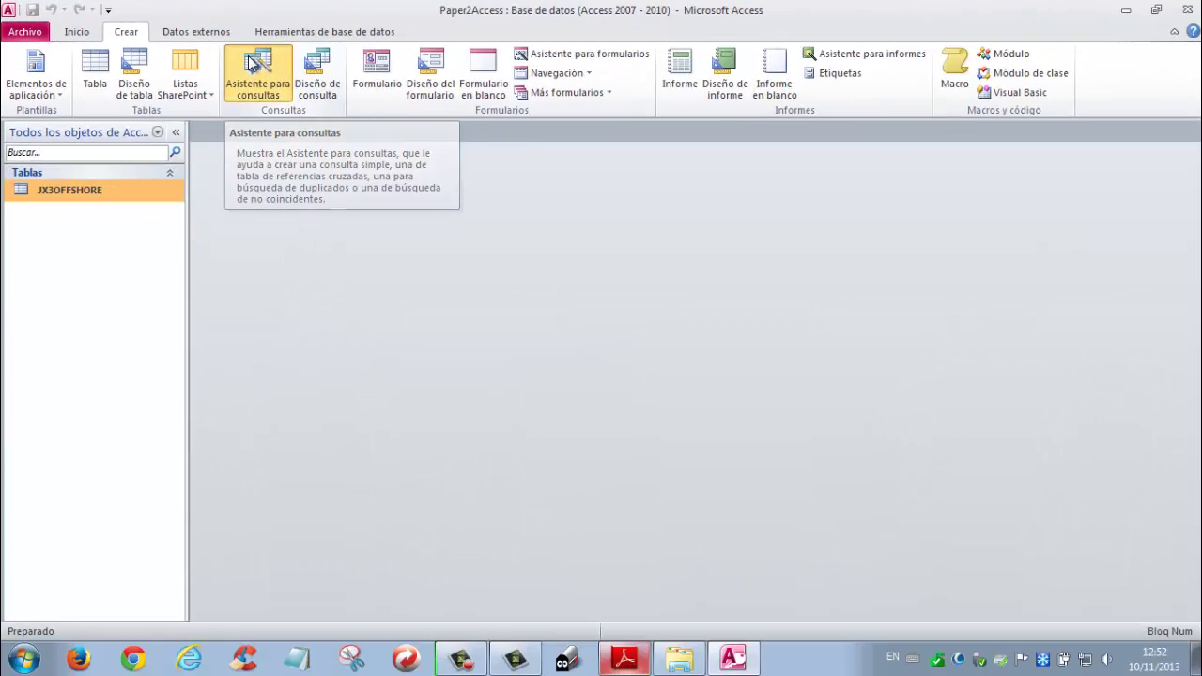
{"action": "left_click", "coordinate": [406, 89]}
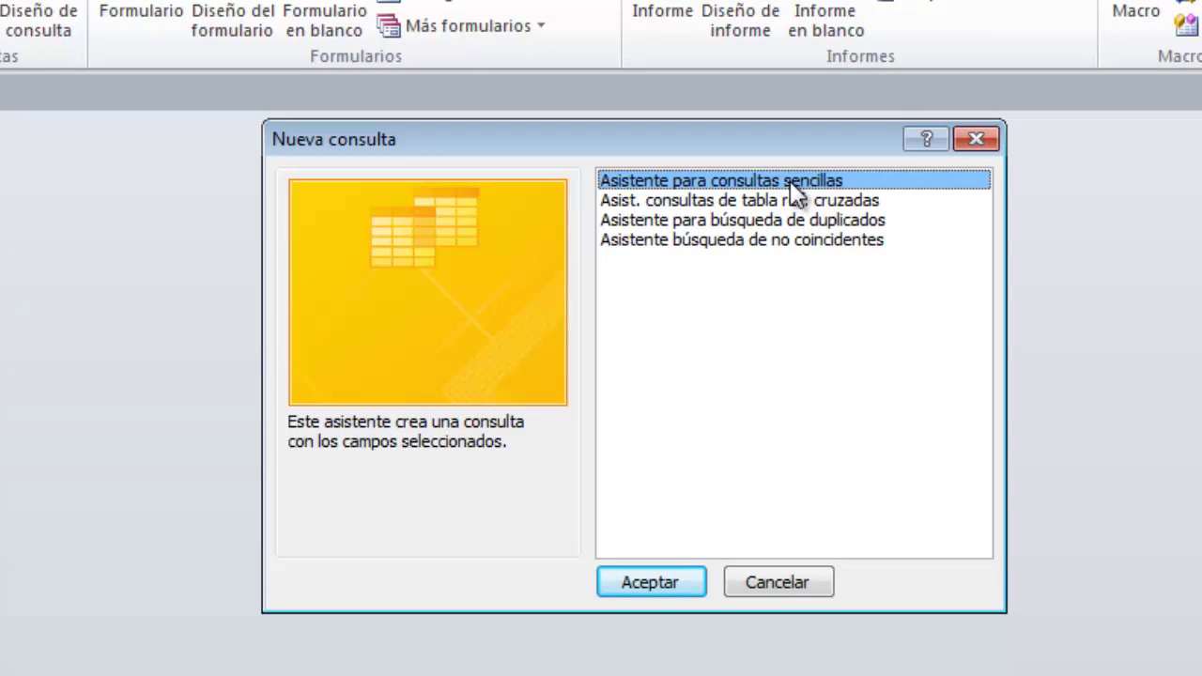
{"action": "left_click", "coordinate": [640, 575]}
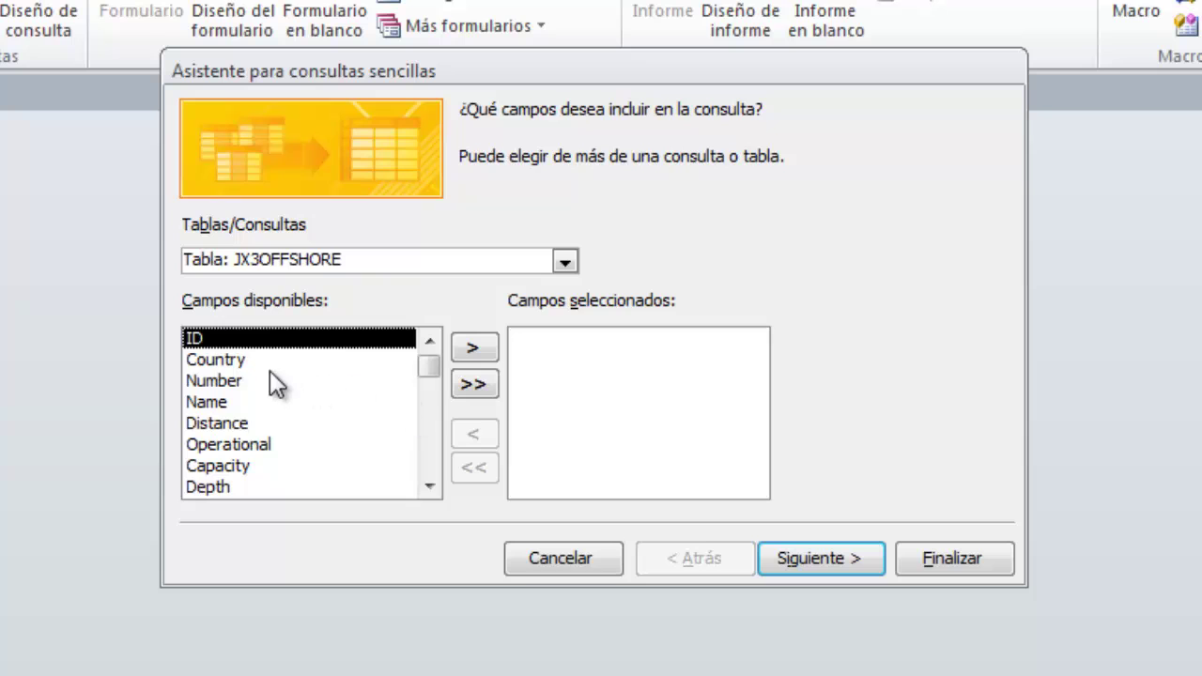
Add the Country, ID, Name and Number fields to the query.
{"action": "left_click", "coordinate": [241, 359]}
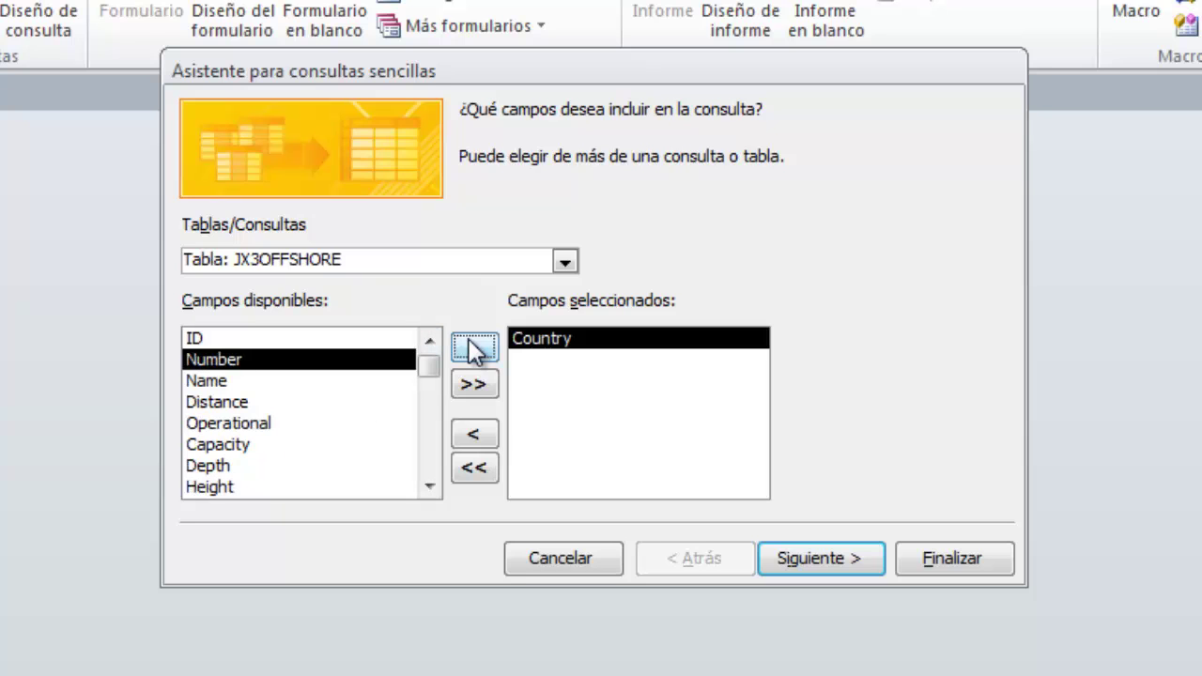
{"action": "left_click", "coordinate": [198, 338]}
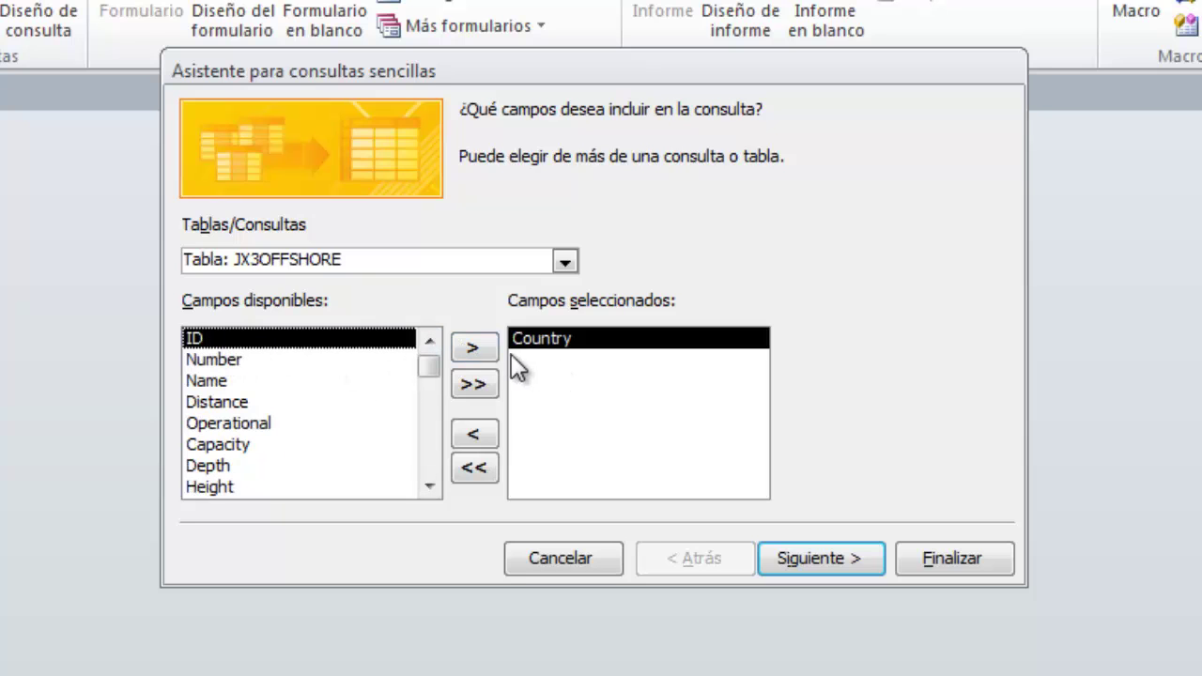
{"action": "left_click", "coordinate": [474, 350]}
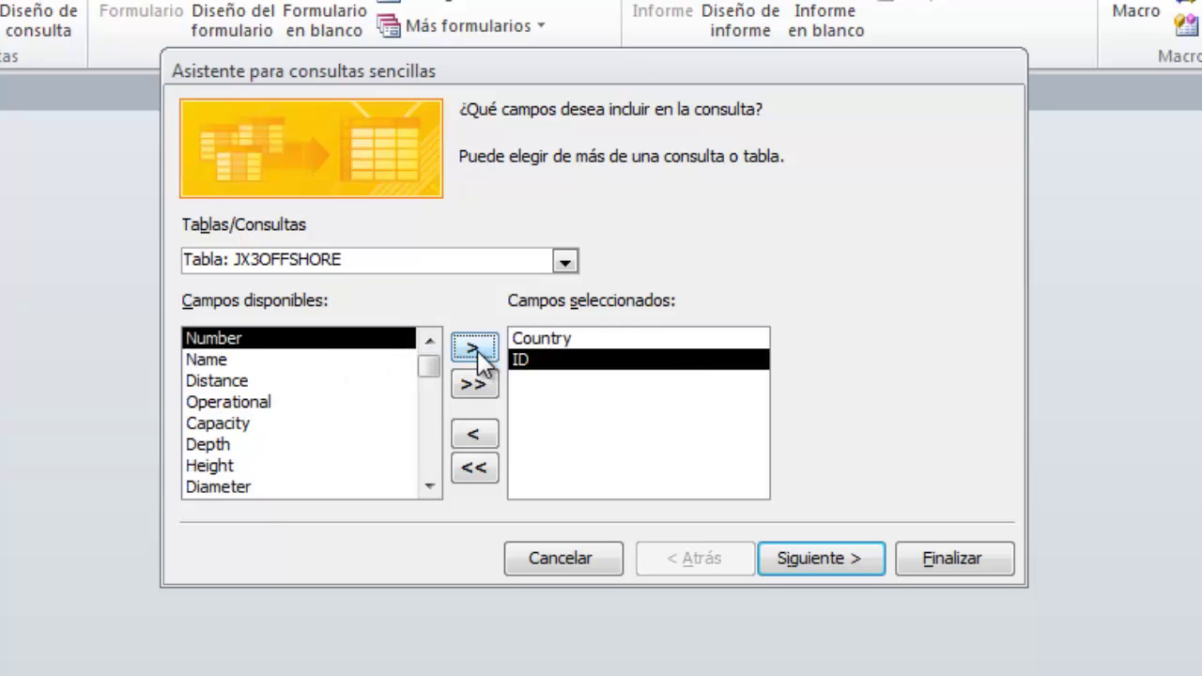
{"action": "left_click", "coordinate": [237, 361]}
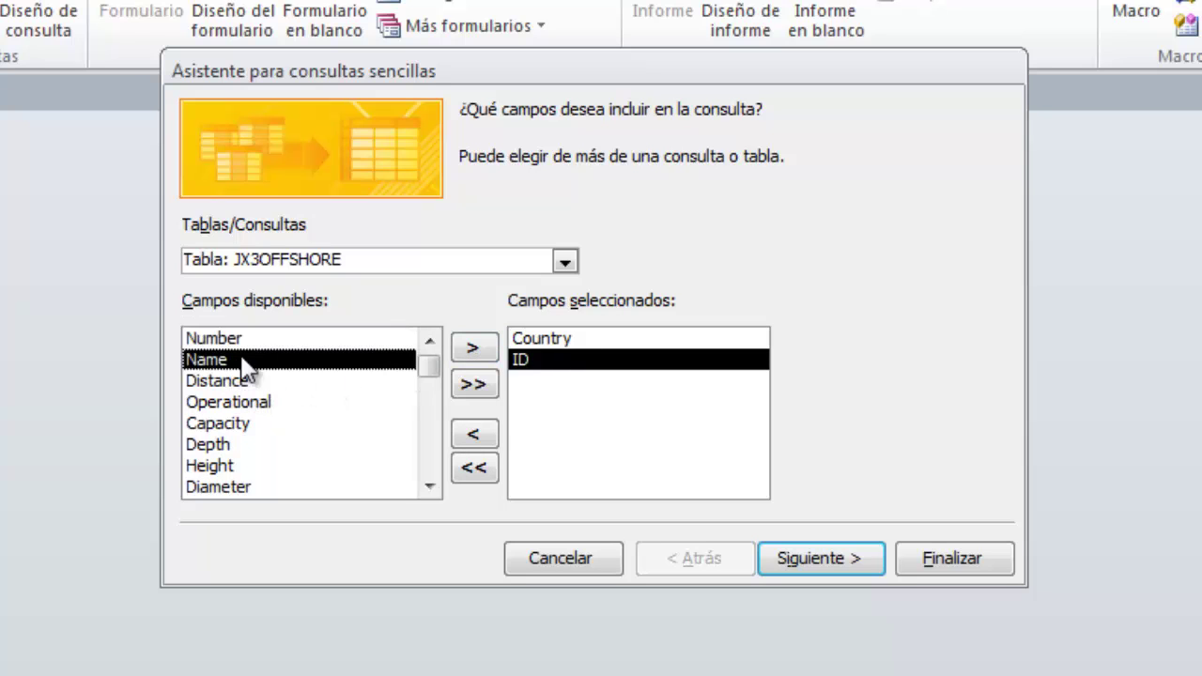
{"action": "left_click", "coordinate": [469, 353]}
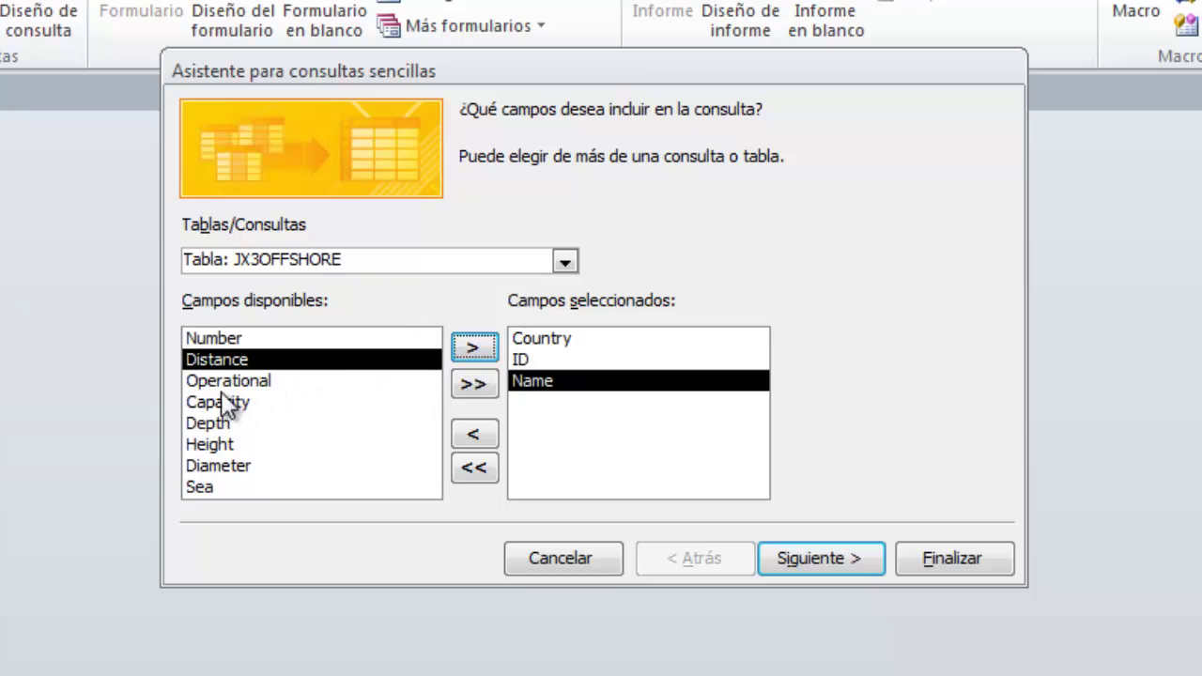
{"action": "left_click", "coordinate": [217, 342]}
{"action": "left_click", "coordinate": [483, 340]}
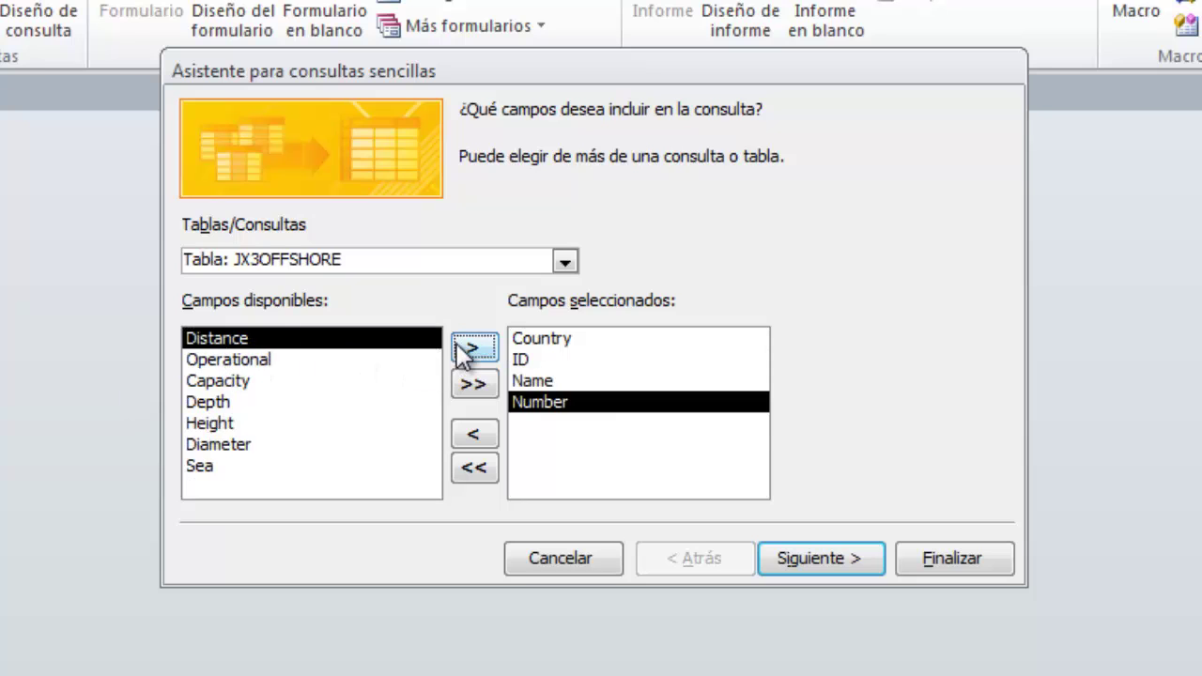
Add Distance, Operational, Capacity, Height and Sea, then continue to the detail/summary page.
{"action": "left_click", "coordinate": [457, 346]}
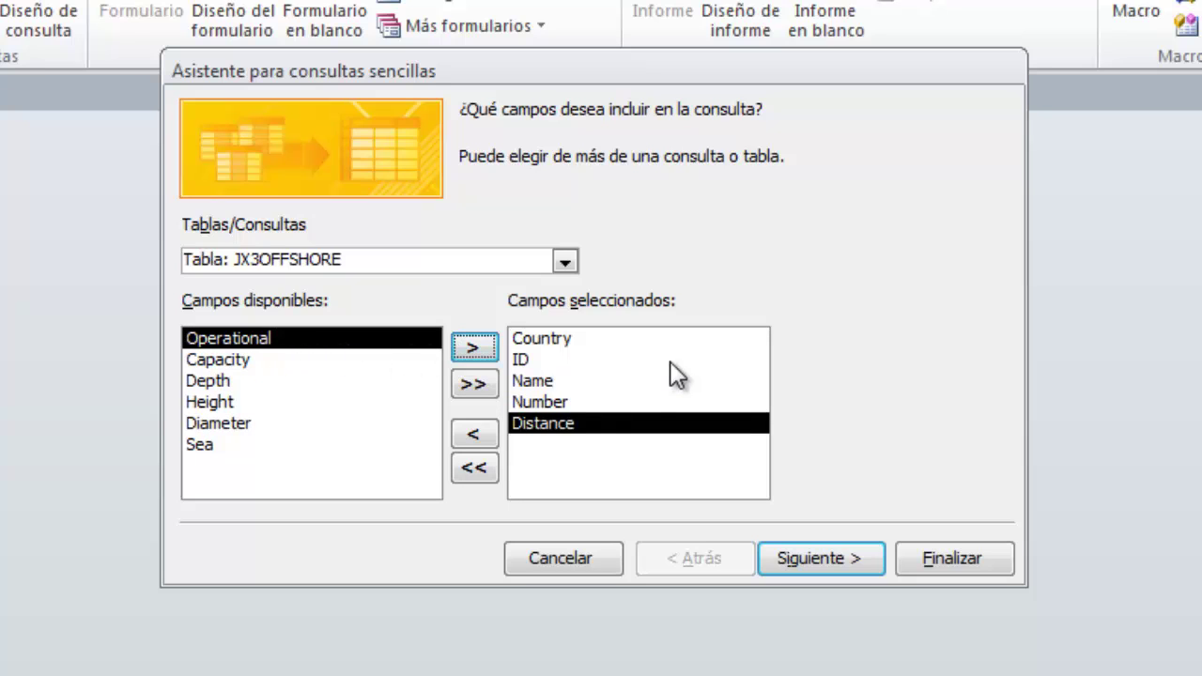
{"action": "left_click", "coordinate": [454, 340]}
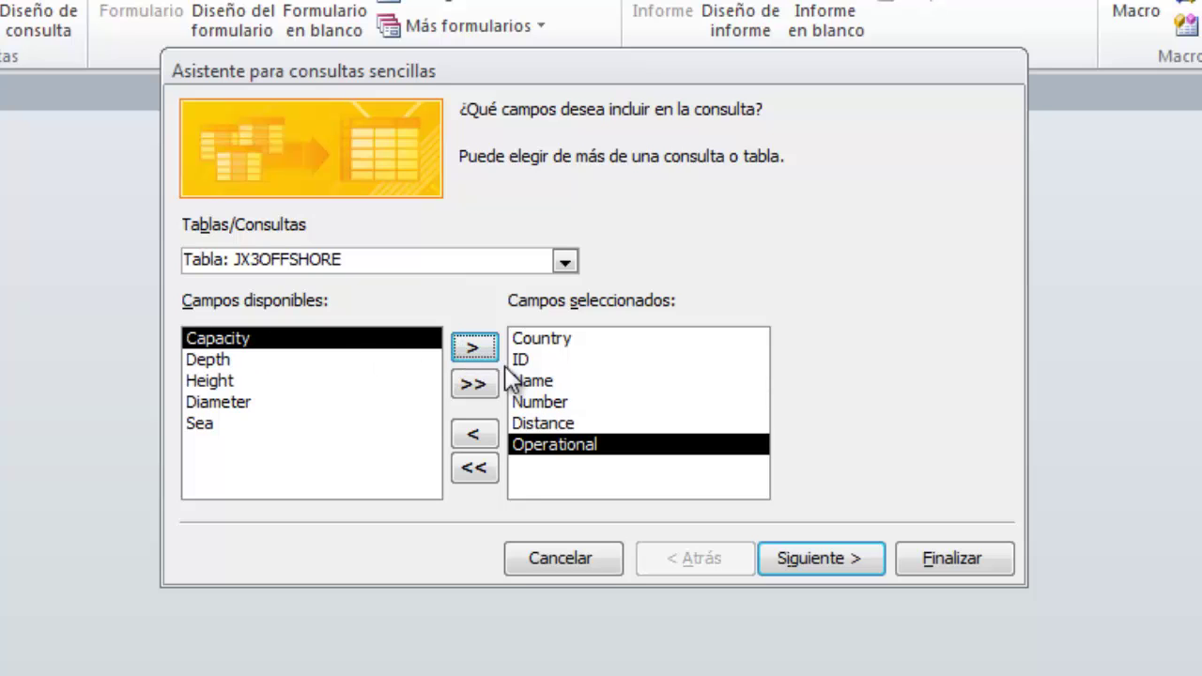
{"action": "left_click", "coordinate": [482, 348]}
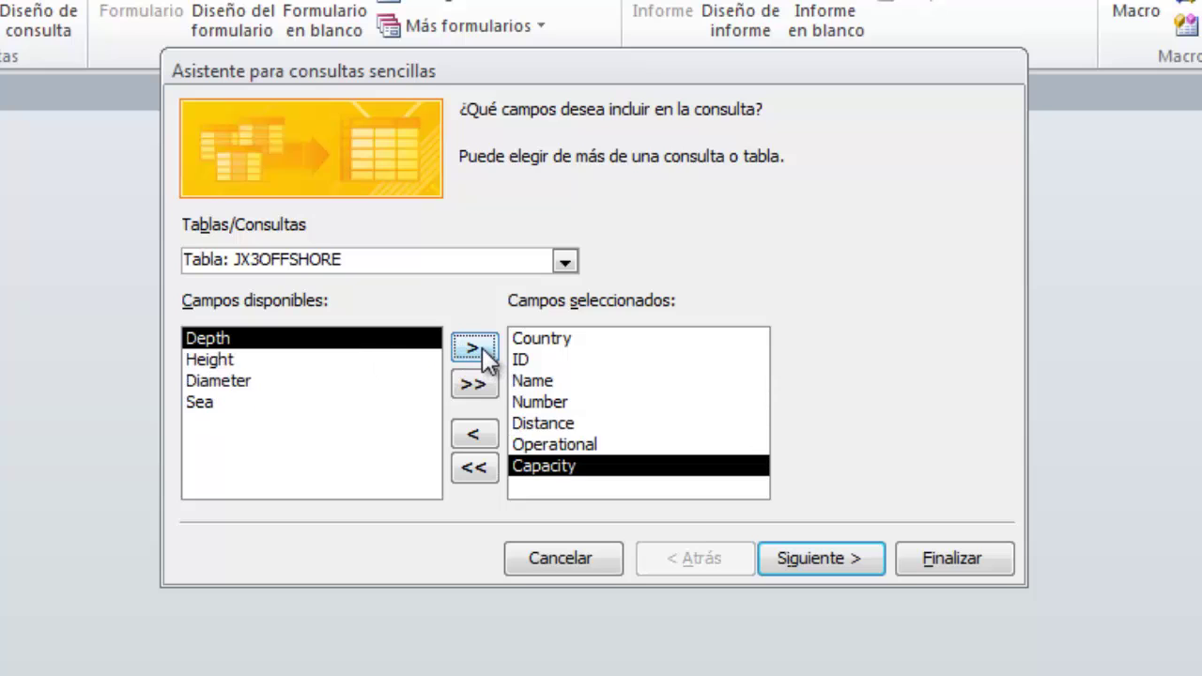
{"action": "left_click", "coordinate": [317, 357]}
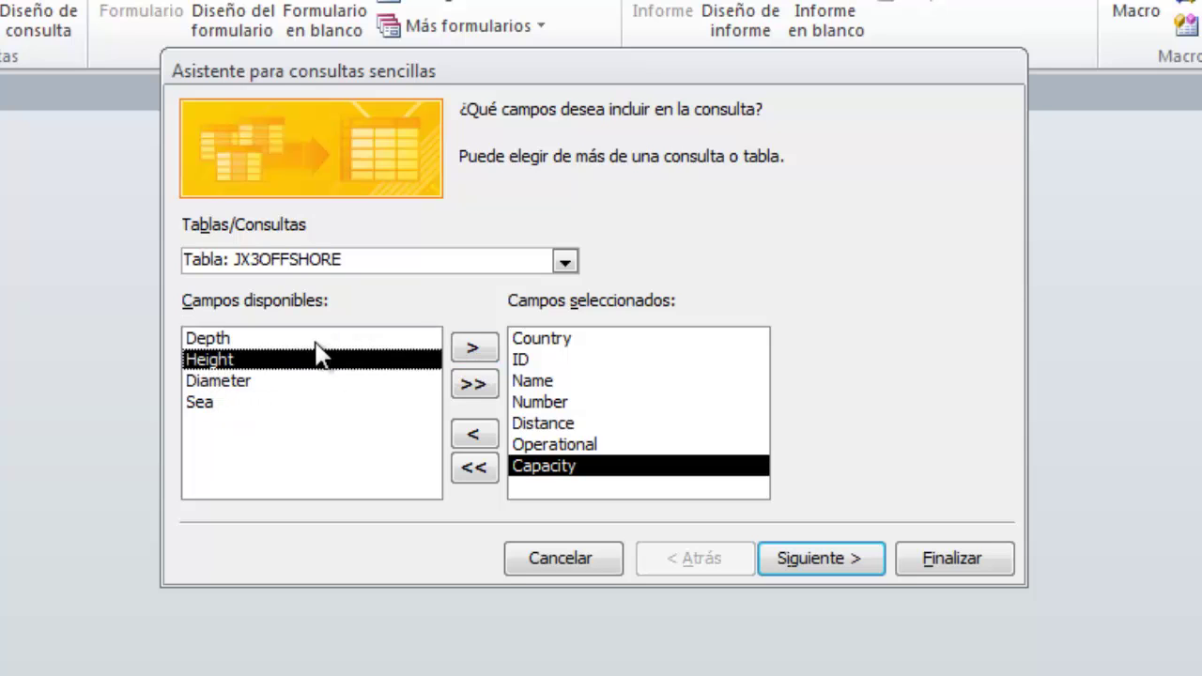
{"action": "left_click", "coordinate": [474, 348]}
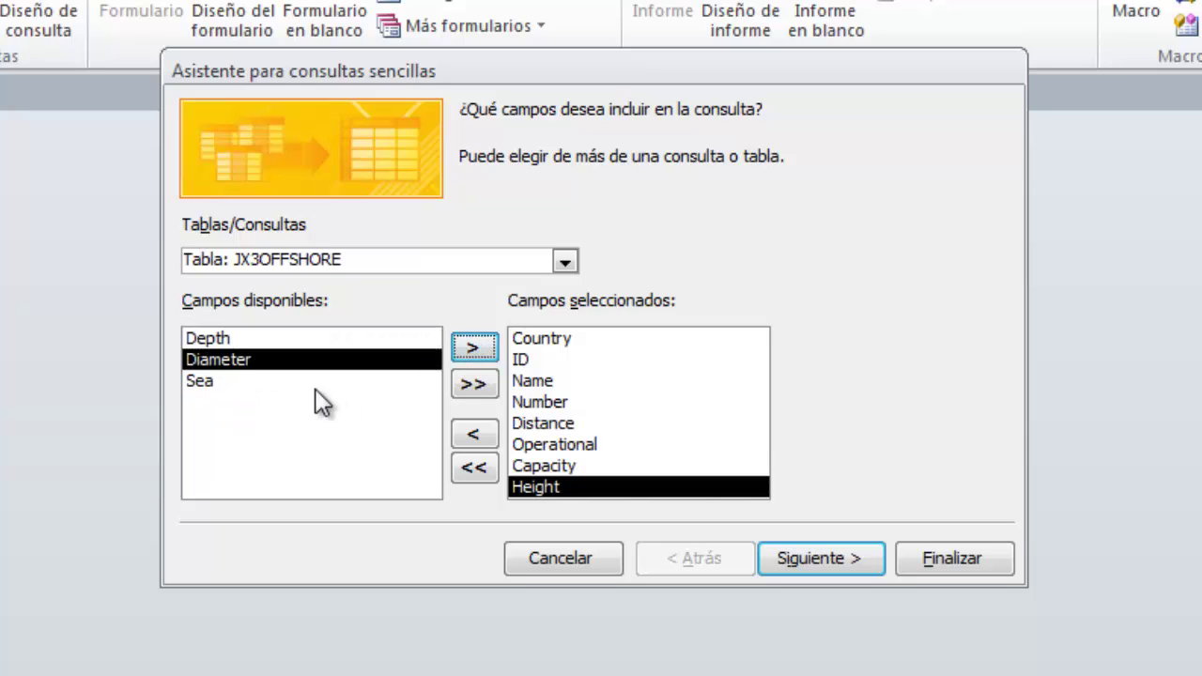
{"action": "left_click", "coordinate": [215, 381]}
{"action": "left_click", "coordinate": [469, 349]}
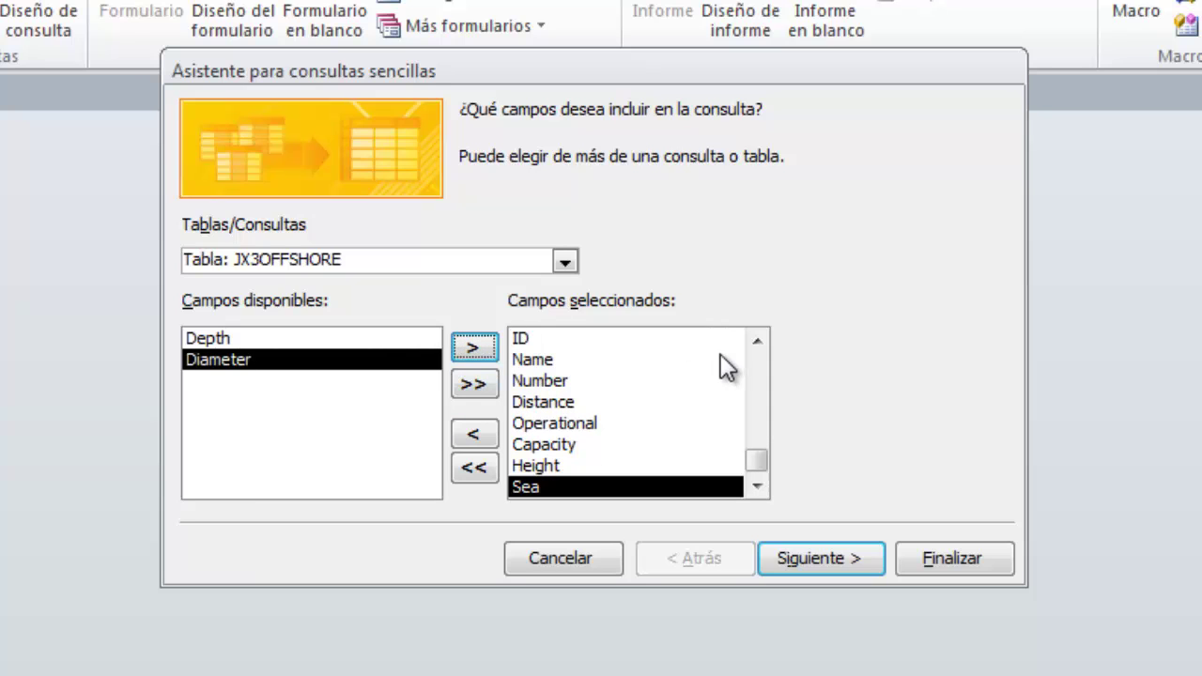
{"action": "left_click", "coordinate": [845, 562]}
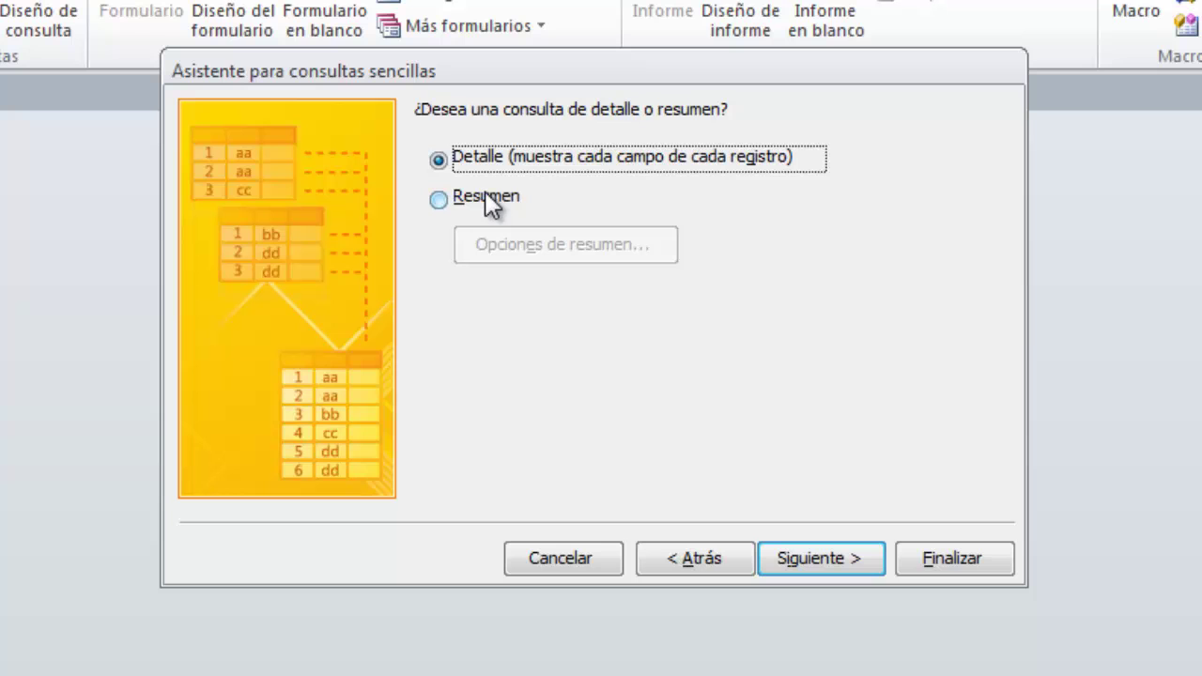
Finish the wizard with 'Modificar el diseño de consulta' to open JX3OFFSHORE Consulta in design view.
{"action": "left_click", "coordinate": [819, 560]}
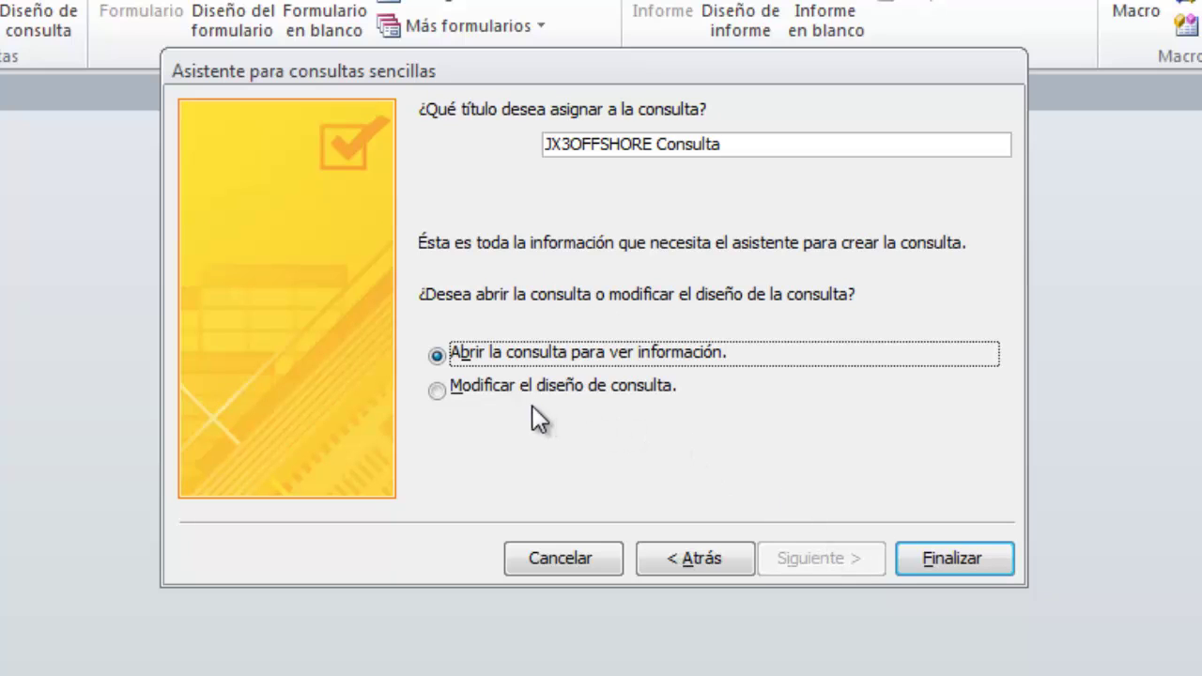
{"action": "left_click", "coordinate": [504, 388]}
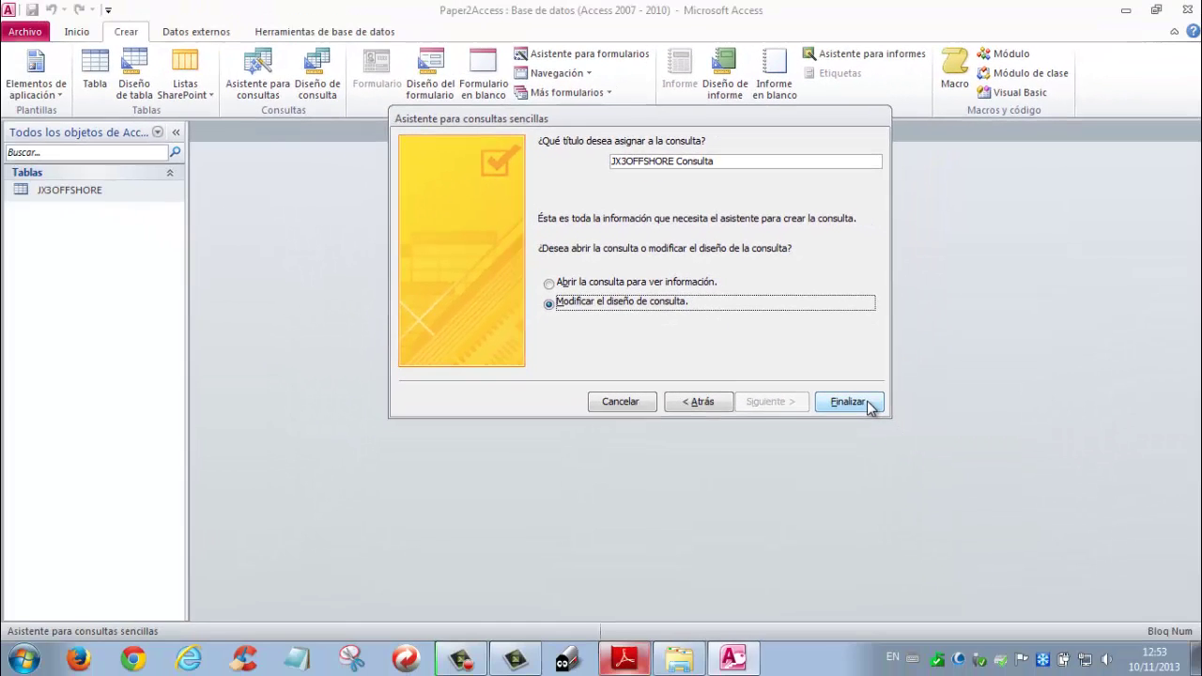
{"action": "left_click", "coordinate": [848, 402]}
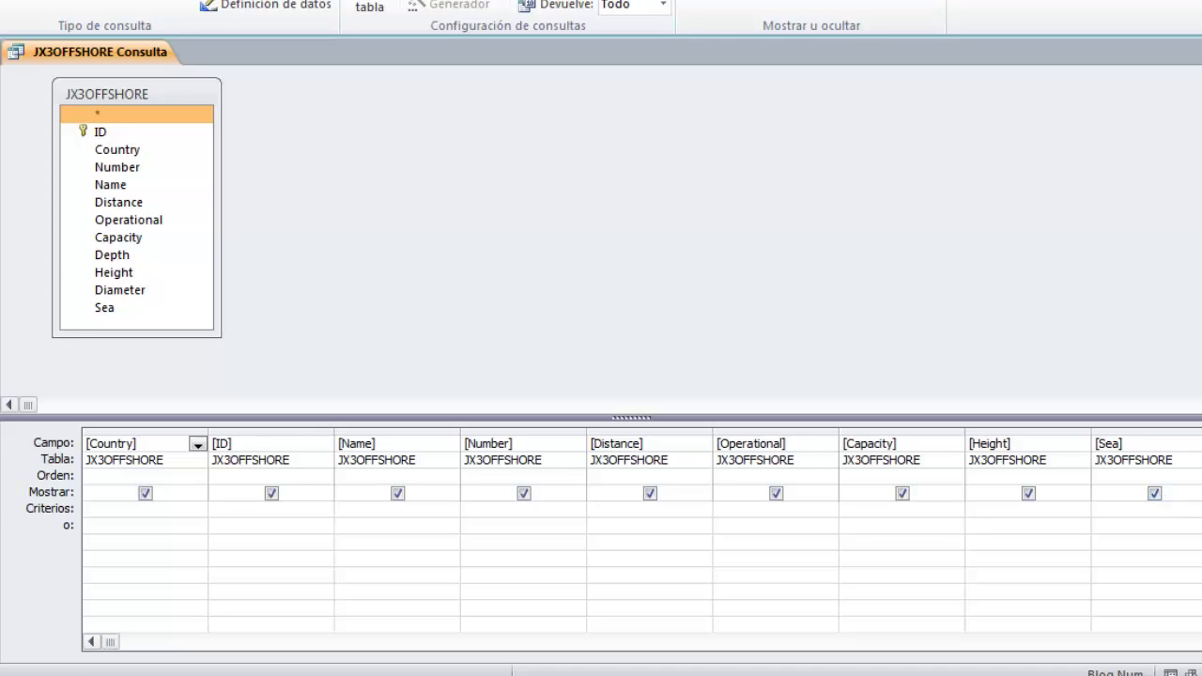
Scroll the query grid right and select the empty Campo cell after Sea.
{"action": "left_click", "coordinate": [1201, 641]}
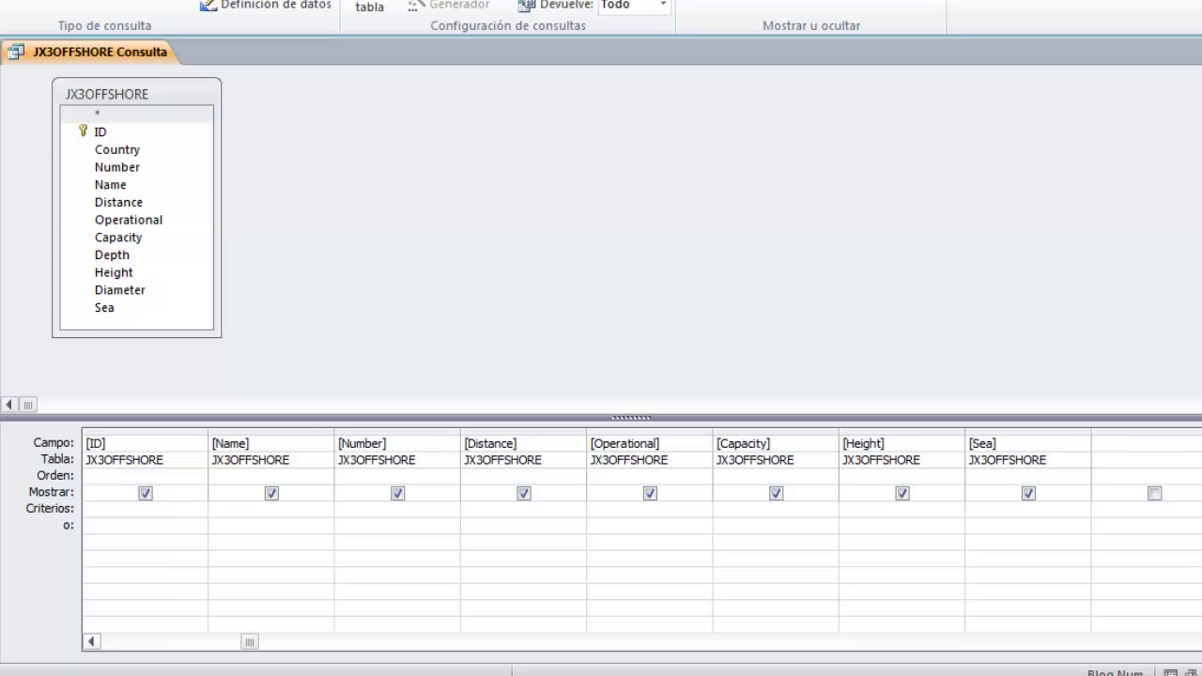
{"action": "left_click", "coordinate": [1201, 641]}
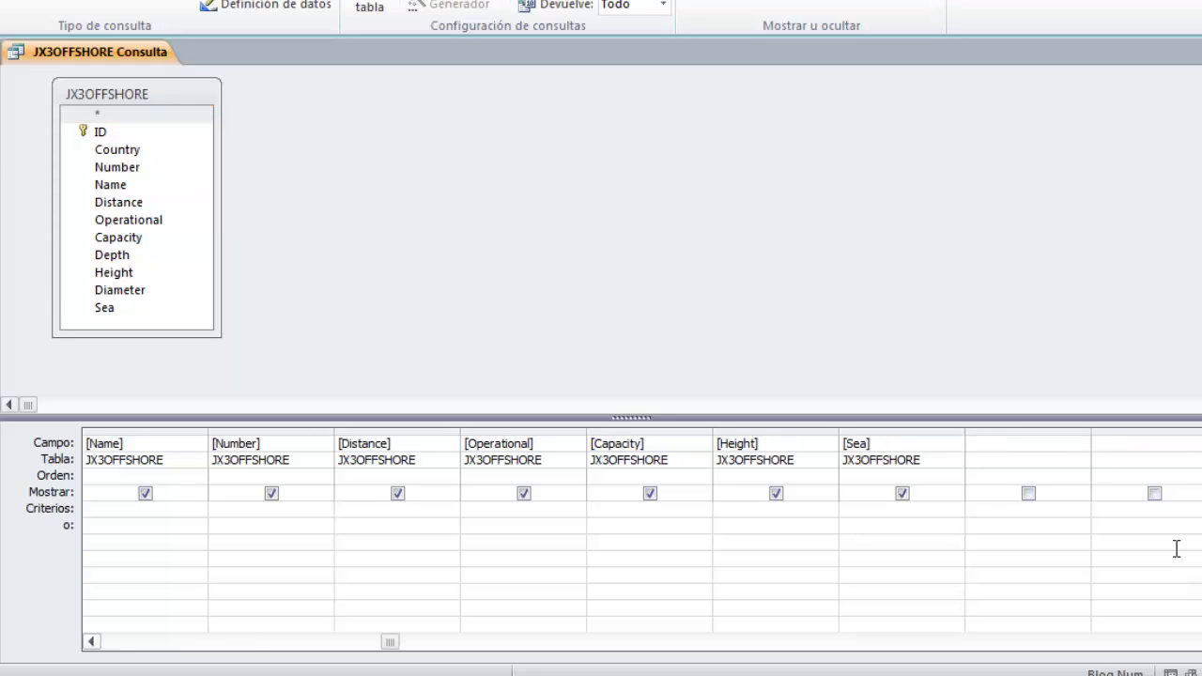
{"action": "left_click", "coordinate": [995, 441]}
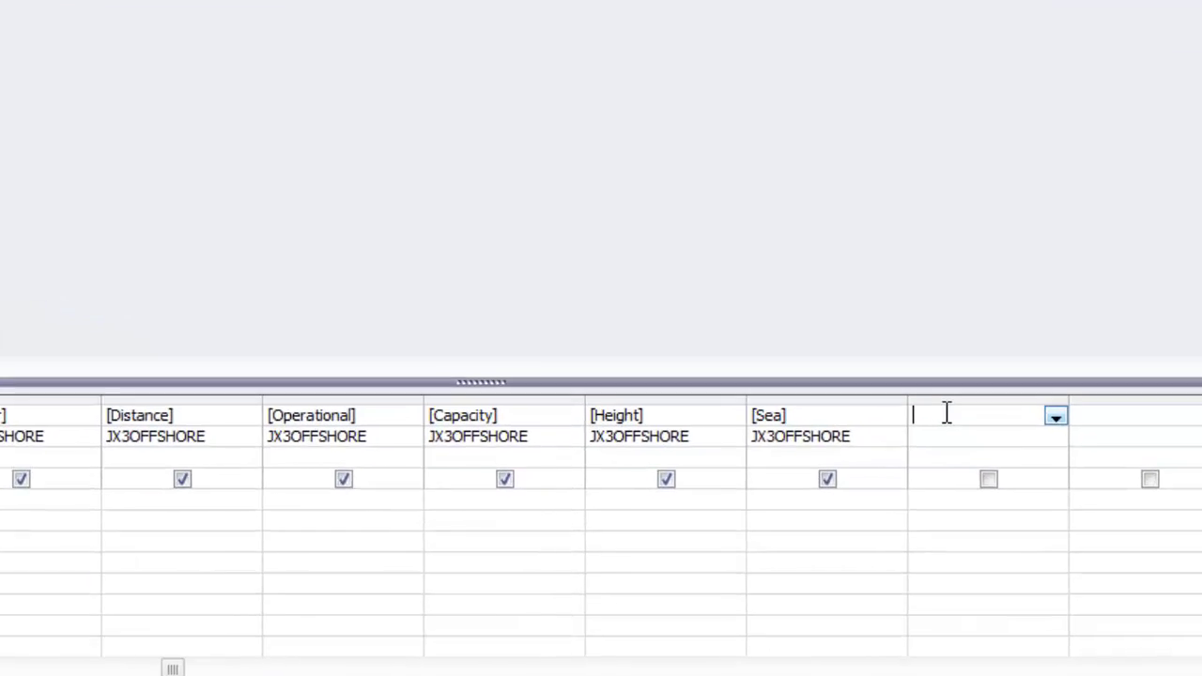
Add the calculated field Turbine_Capacity: [Capacity]/[Number] after Sea and keep it shown.
{"action": "type", "text": "T"}
{"action": "type", "text": "urbine"}
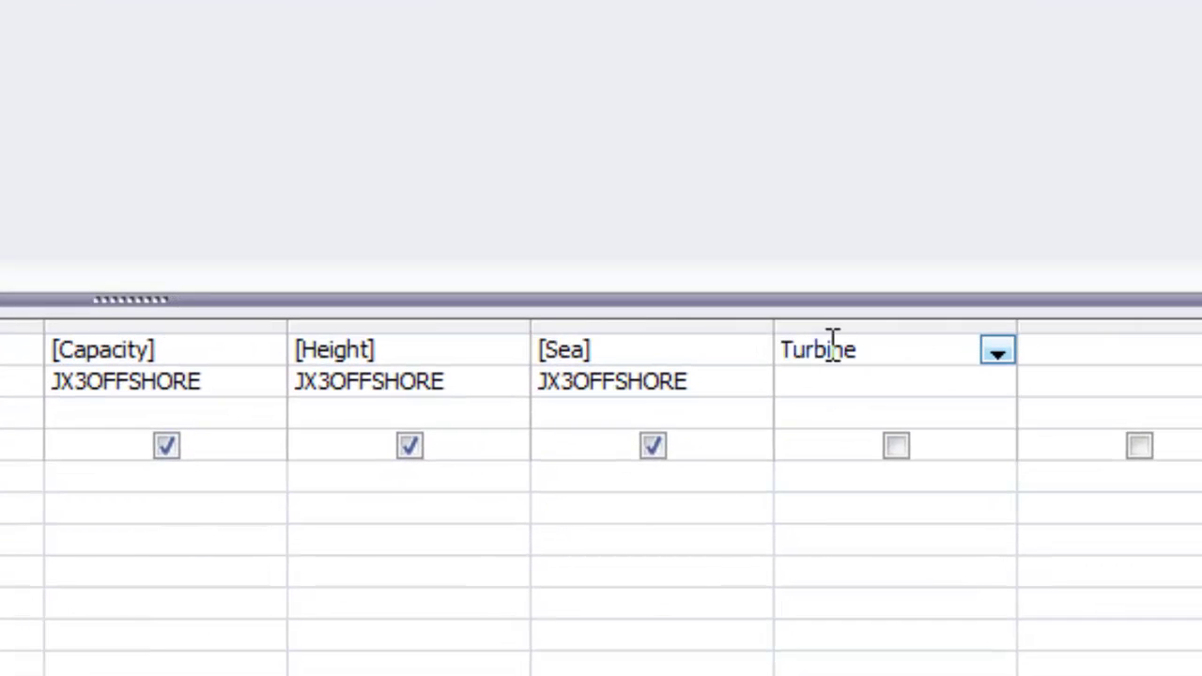
{"action": "type", "text": "_Capacity"}
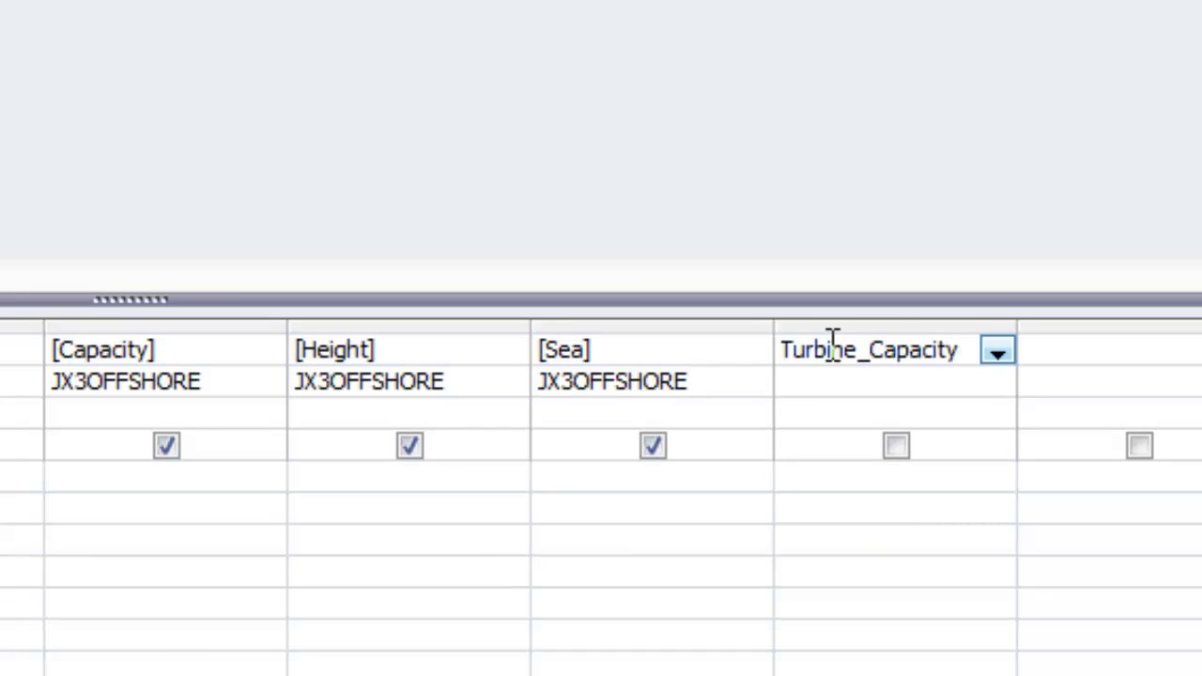
{"action": "type", "text": ":"}
{"action": "type", "text": "["}
{"action": "type", "text": "Capacit"}
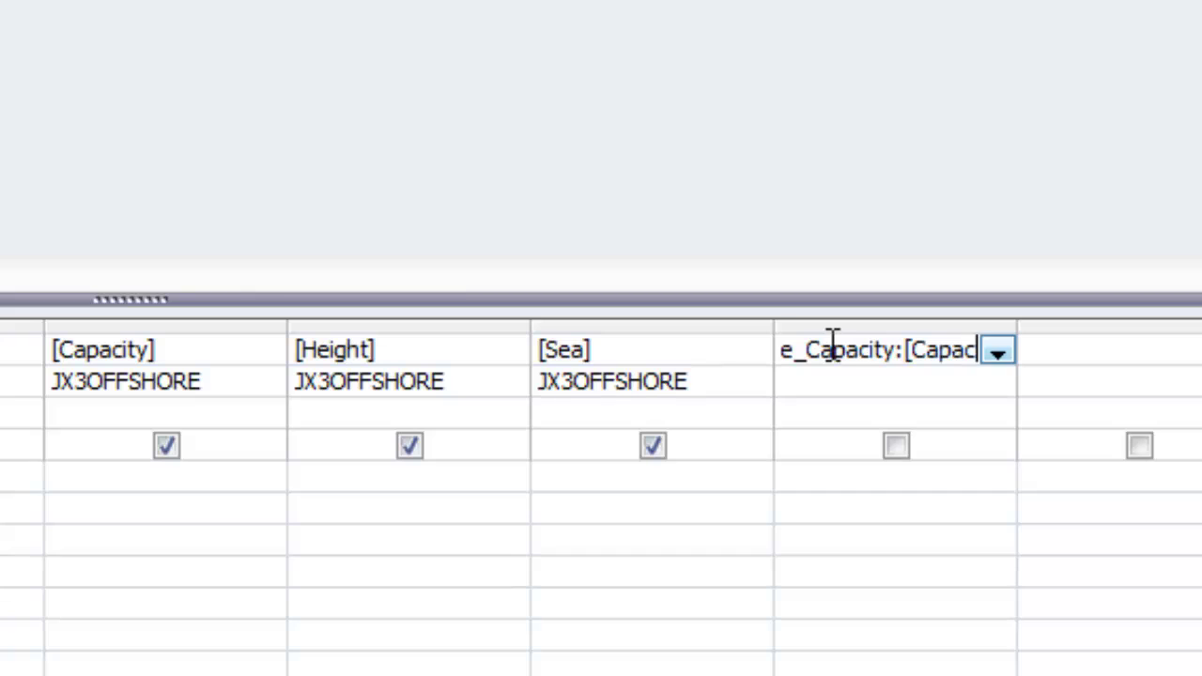
{"action": "type", "text": "y]"}
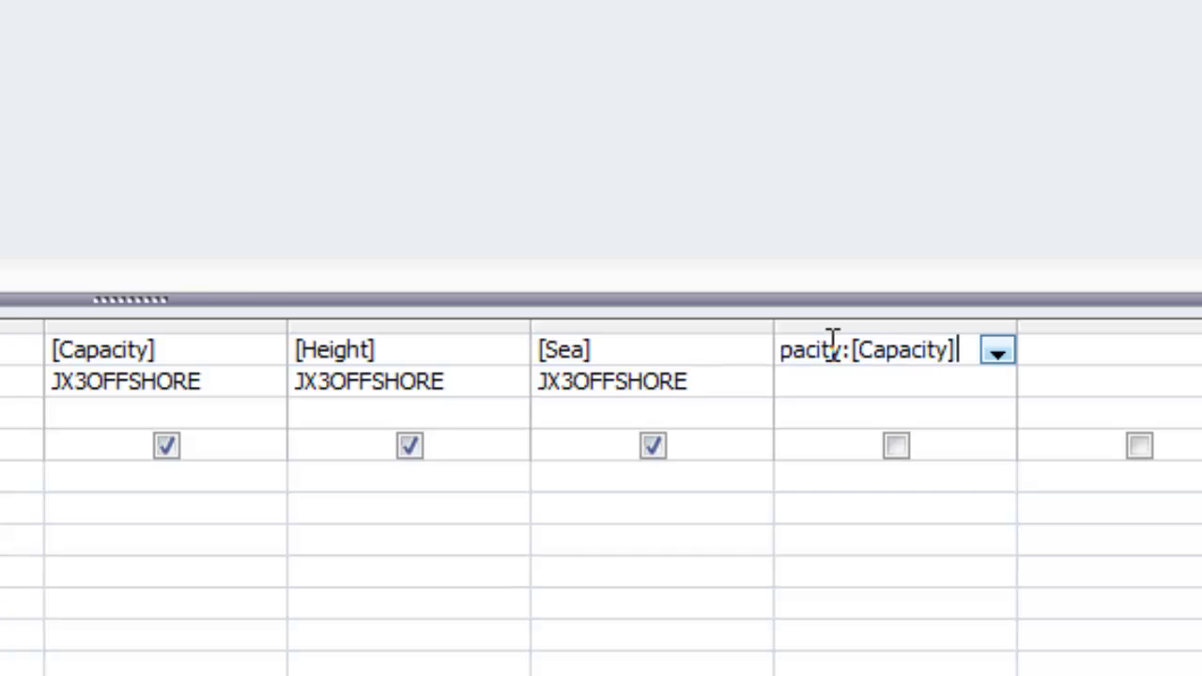
{"action": "type", "text": "/[Numb"}
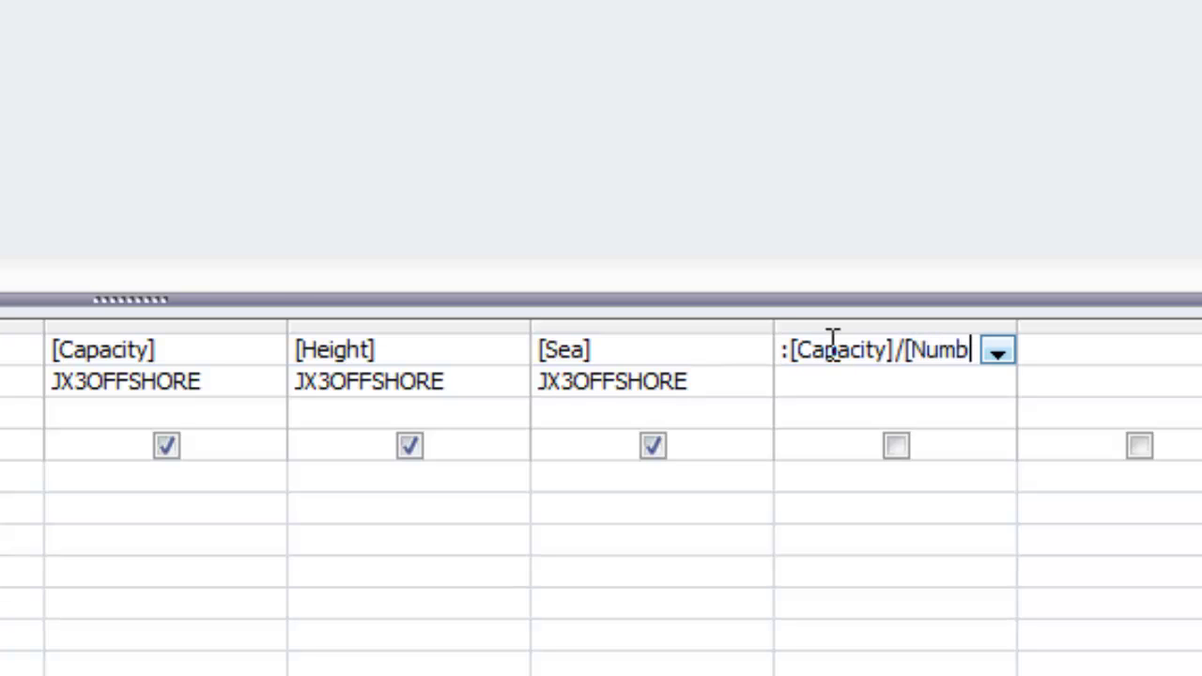
{"action": "type", "text": "er]"}
{"action": "left_click", "coordinate": [817, 377]}
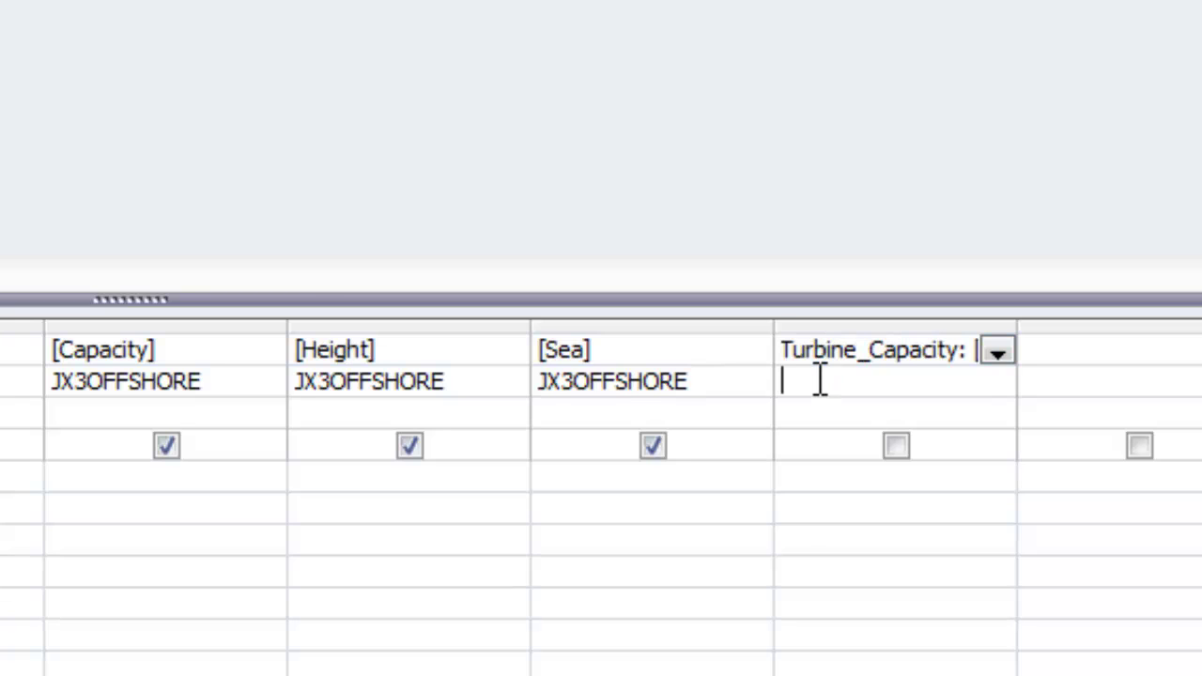
{"action": "left_click", "coordinate": [894, 446]}
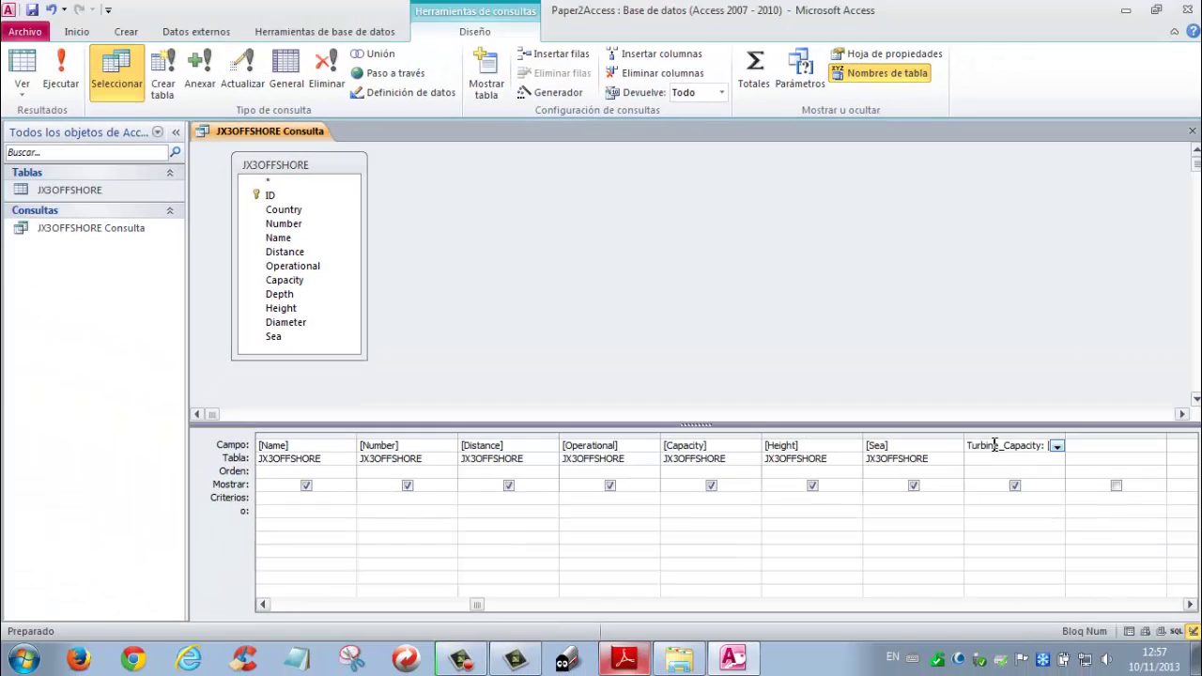
Set the Turbine_Capacity format to Fijo and widen its column so [Capacity]/[Number] reads fully.
{"action": "right_click", "coordinate": [995, 445]}
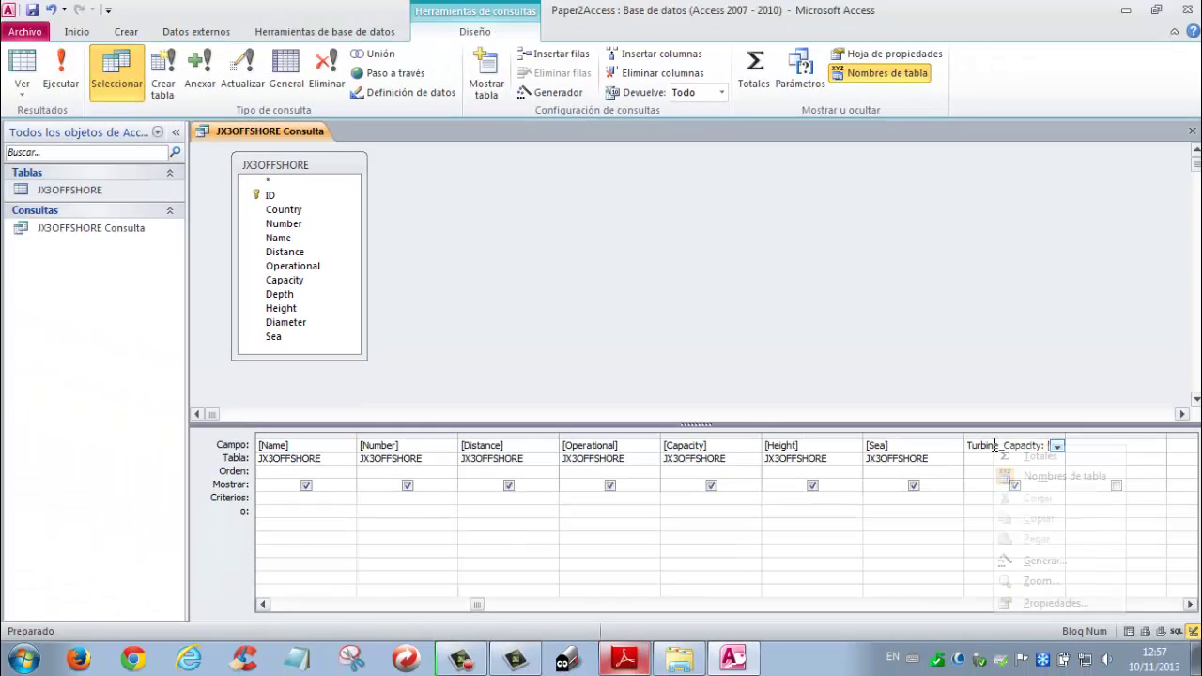
{"action": "left_click", "coordinate": [1056, 606]}
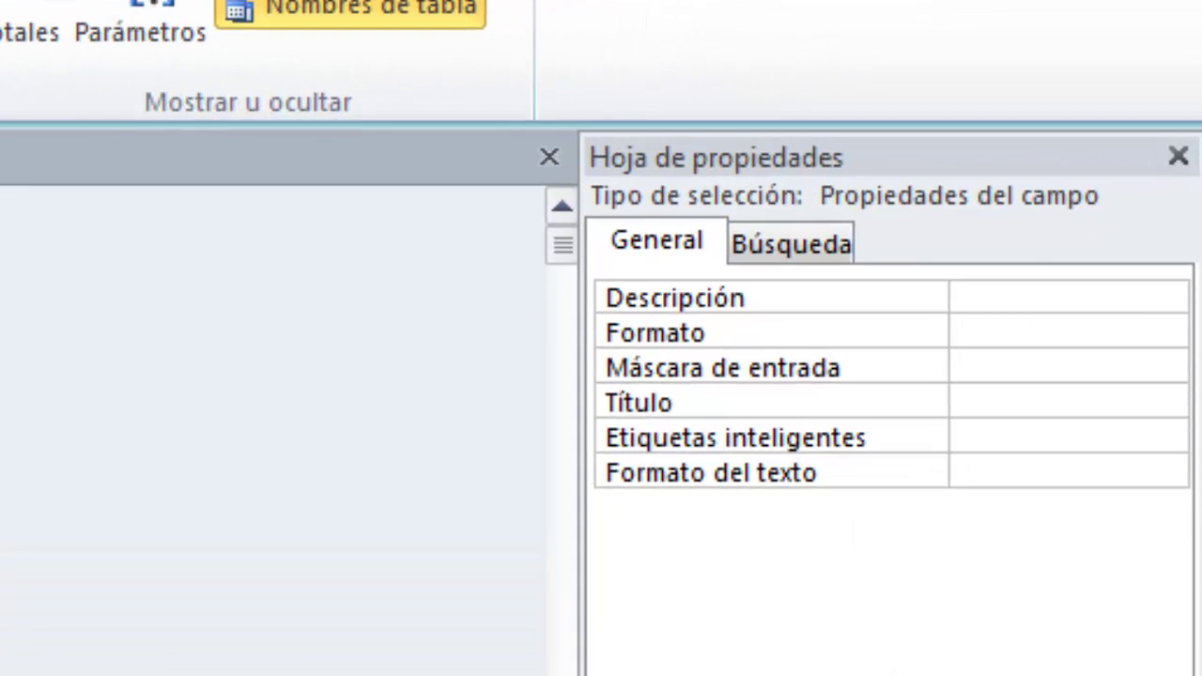
{"action": "left_click", "coordinate": [1006, 334]}
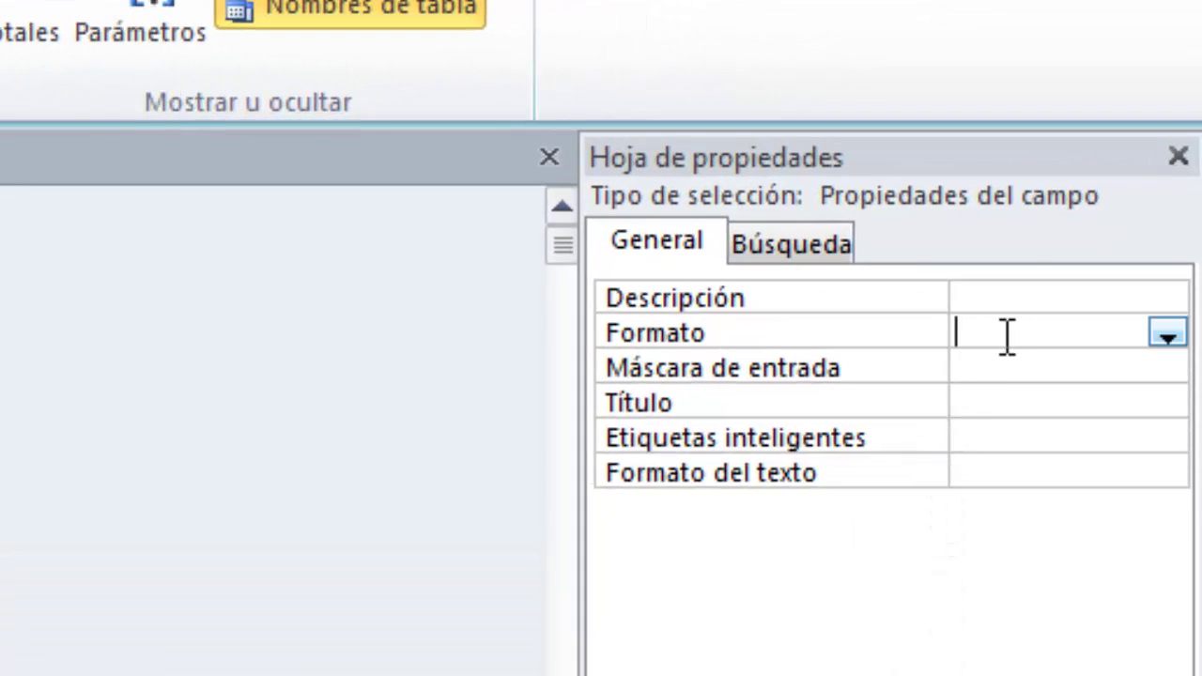
{"action": "left_click", "coordinate": [1166, 333]}
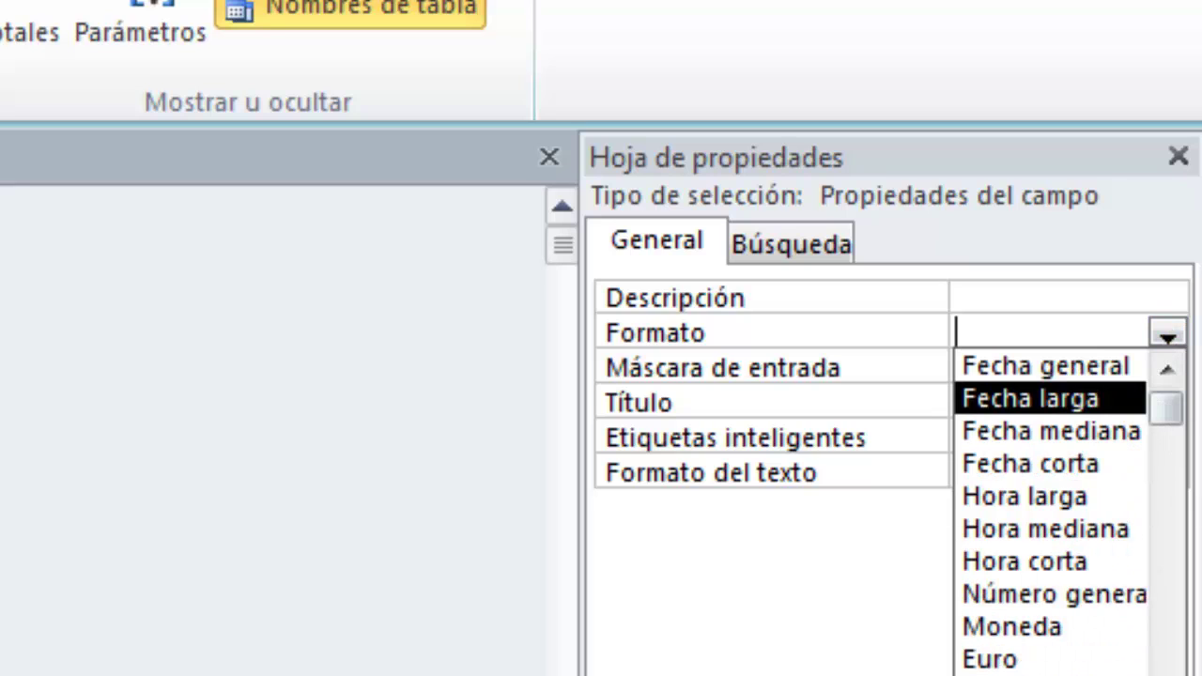
{"action": "left_click", "coordinate": [1166, 669]}
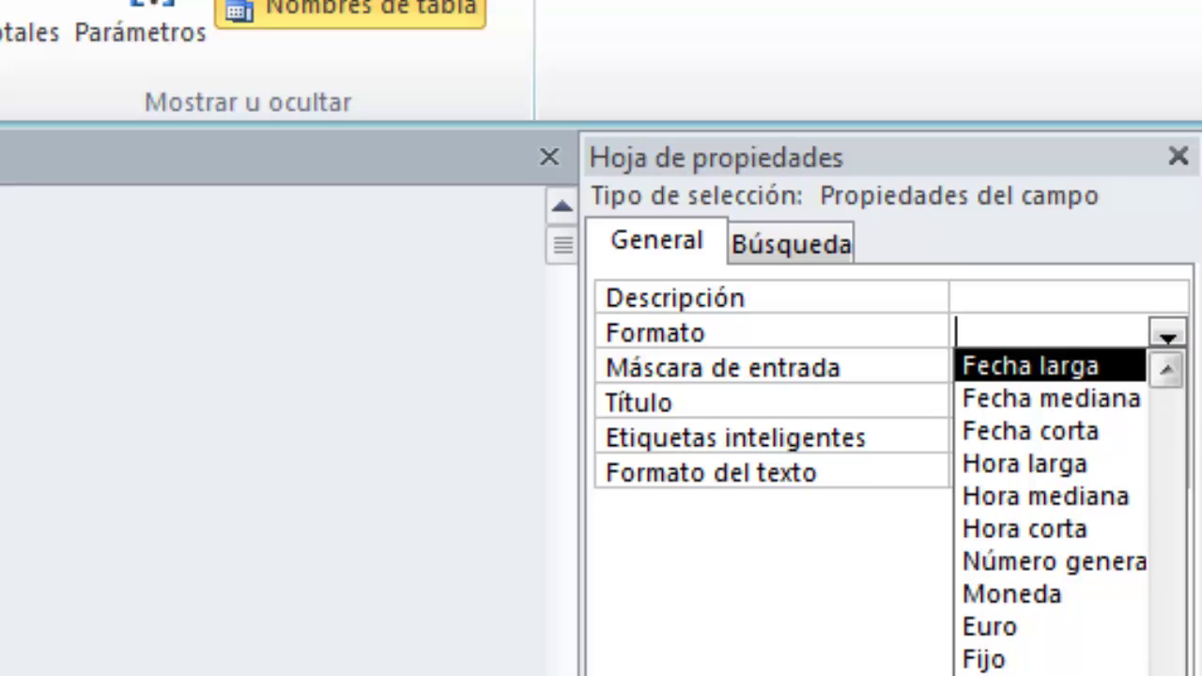
{"action": "left_click_drag", "start_coordinate": [1168, 663], "coordinate": [1174, 409]}
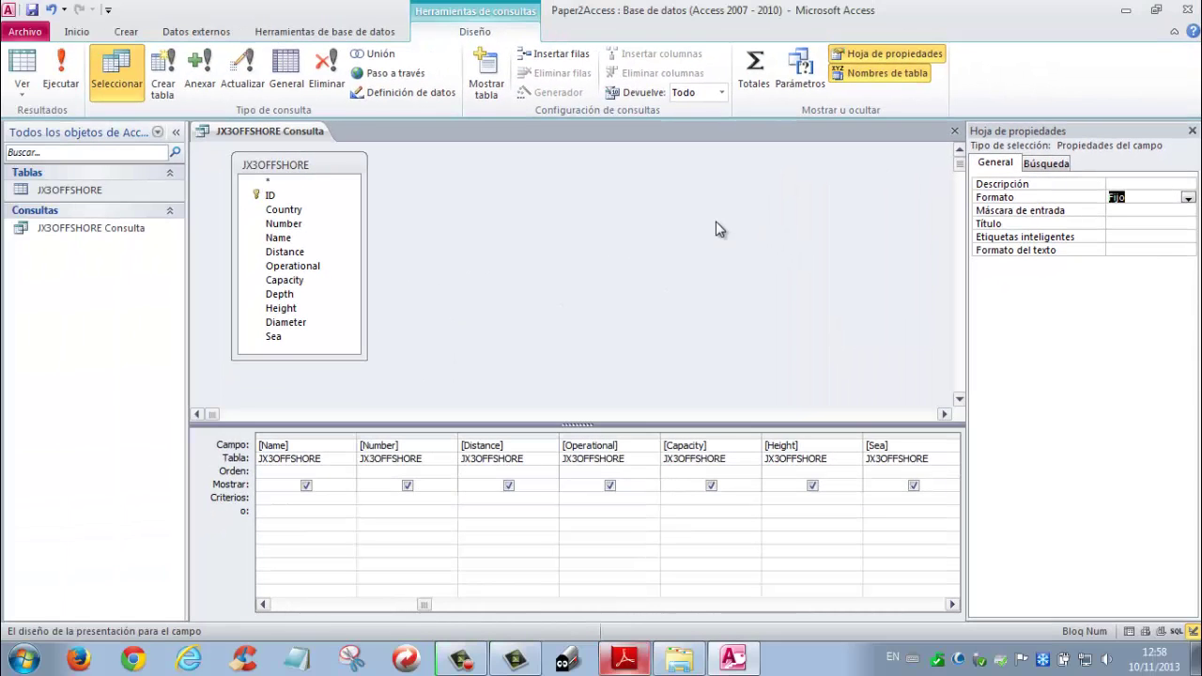
{"action": "left_click", "coordinate": [715, 222]}
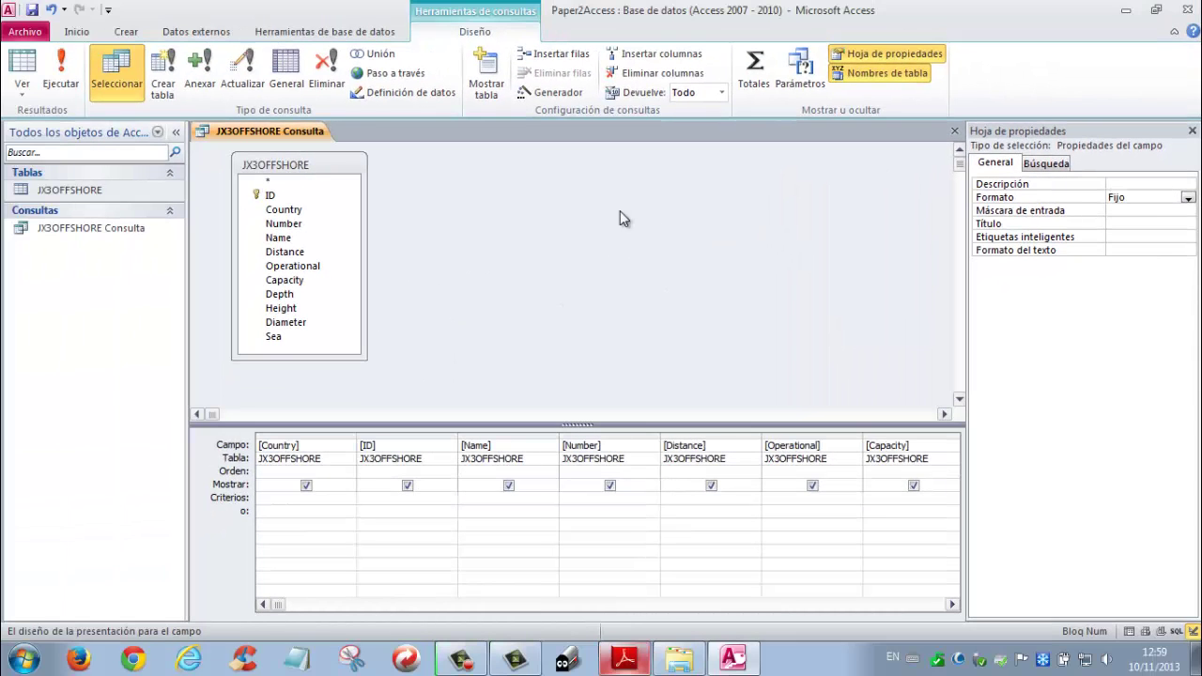
{"action": "left_click", "coordinate": [953, 607]}
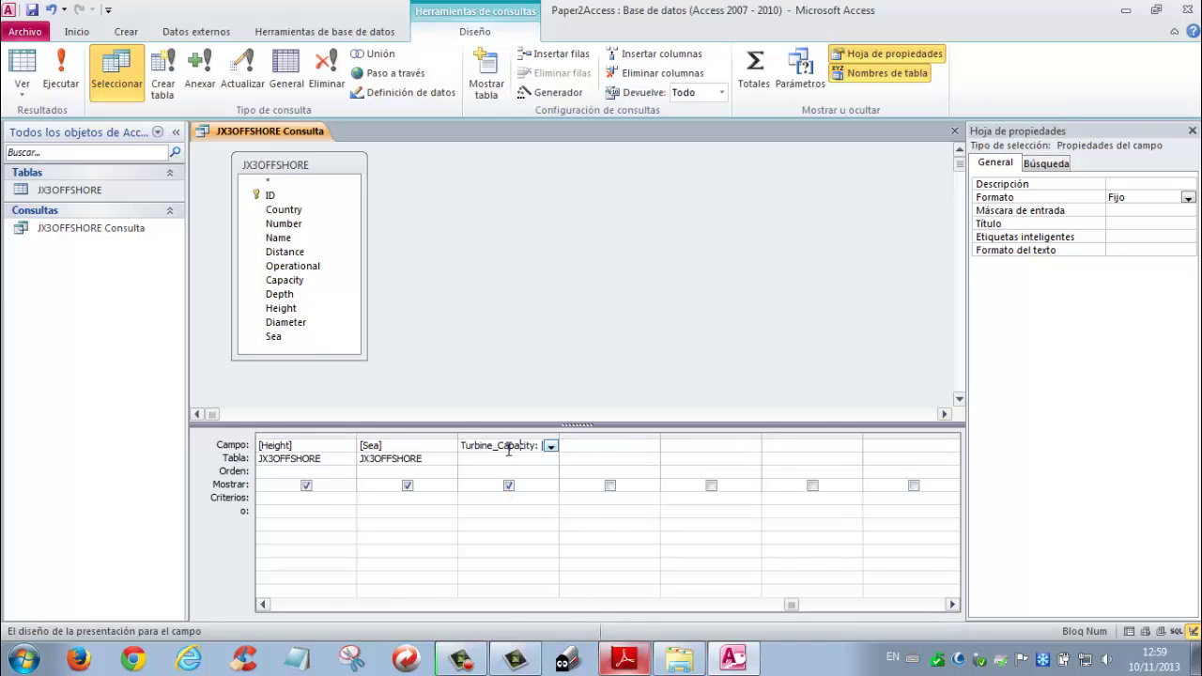
{"action": "left_click_drag", "start_coordinate": [562, 435], "coordinate": [674, 447]}
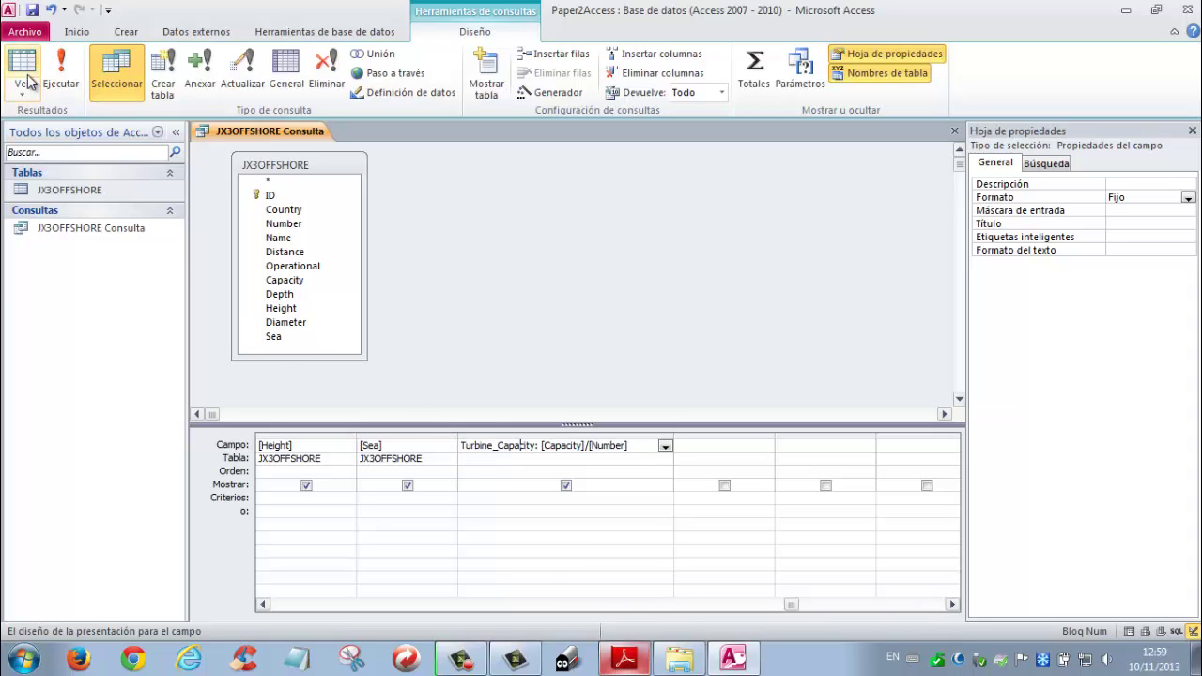
Give Turbine_Capacity 1 decimal place and view the 104 query results, e.g. 3.0 and 3.6.
{"action": "left_click", "coordinate": [21, 71]}
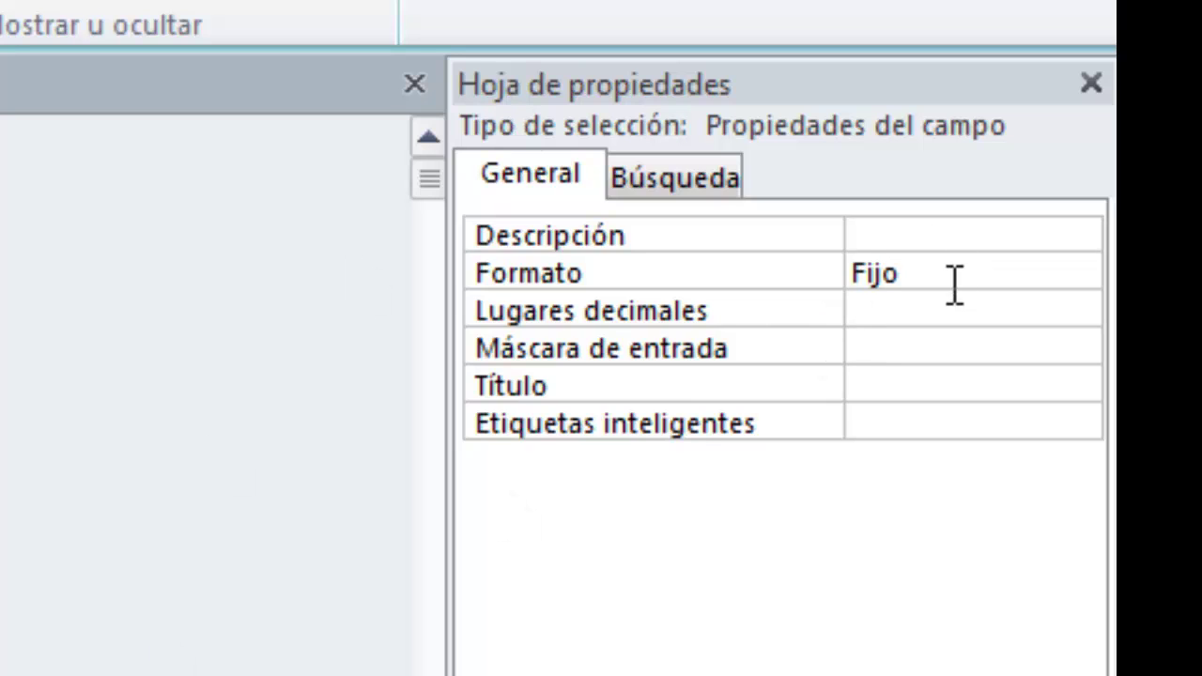
{"action": "left_click", "coordinate": [897, 305]}
{"action": "left_click", "coordinate": [1079, 317]}
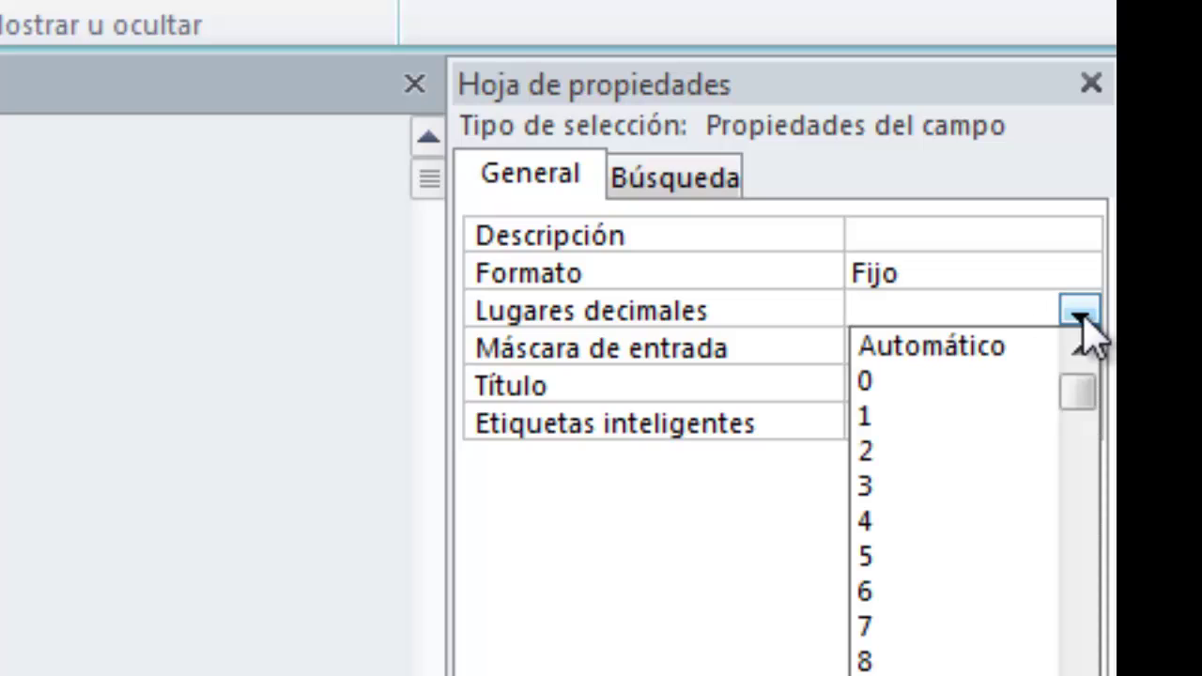
{"action": "left_click", "coordinate": [962, 418]}
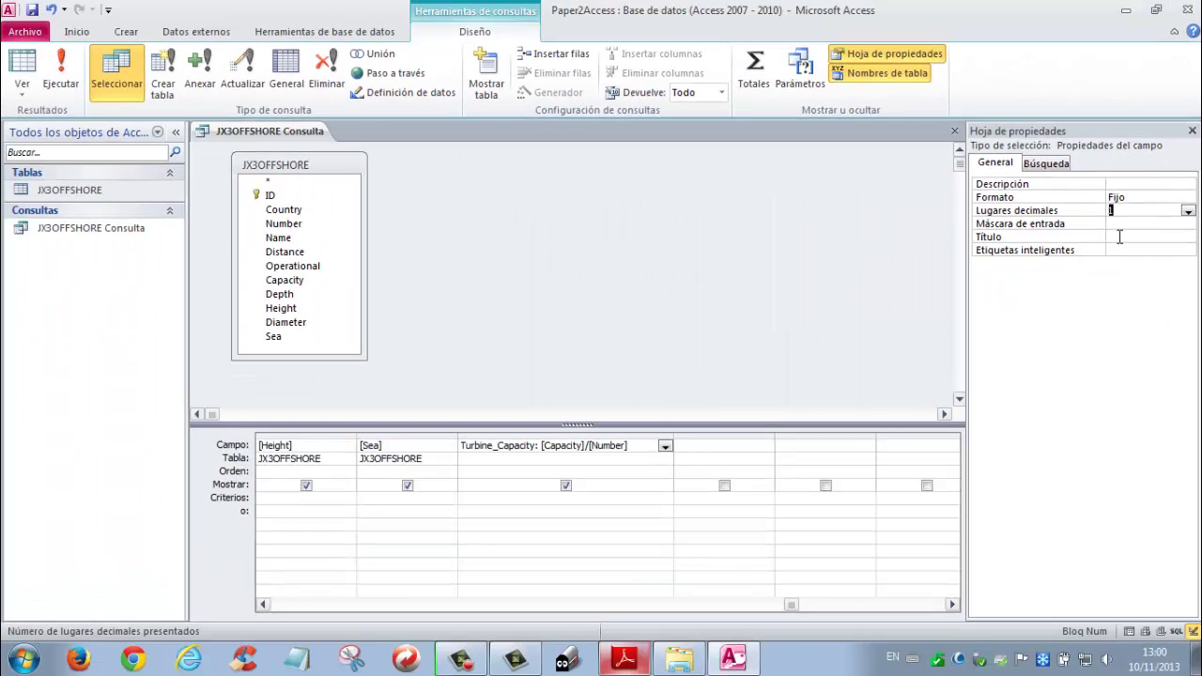
{"action": "left_click", "coordinate": [28, 66]}
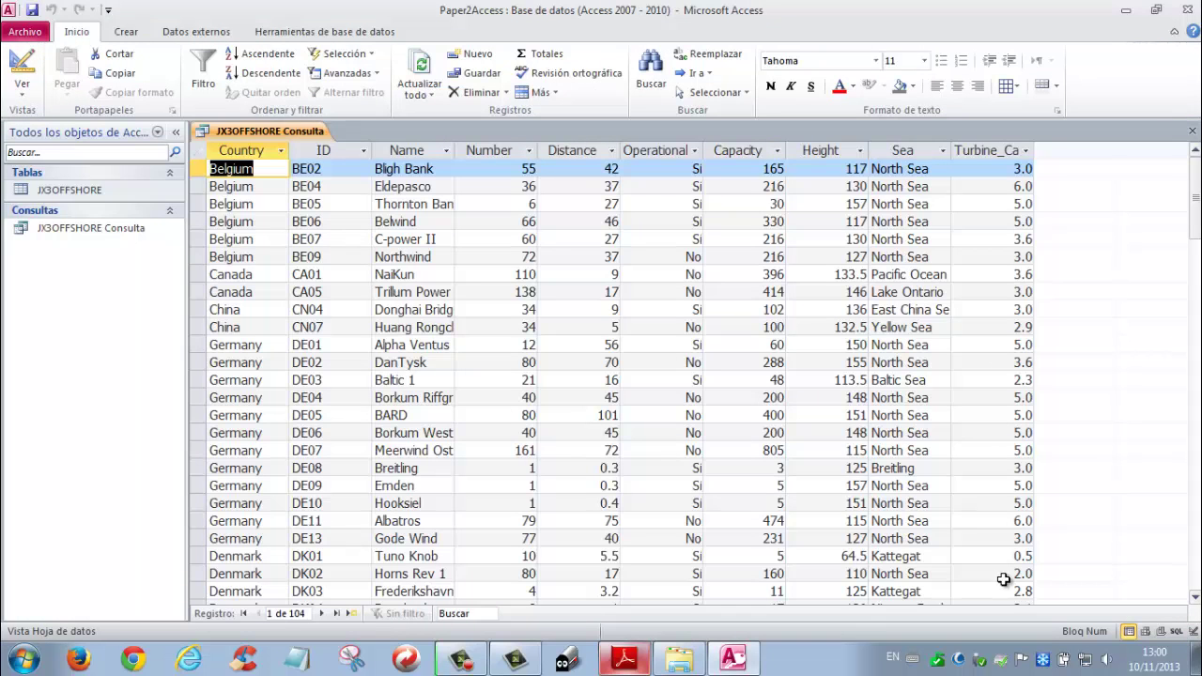
Switch the JX3OFFSHORE Consulta query back to Design view from the Ver menu.
{"action": "left_click", "coordinate": [22, 83]}
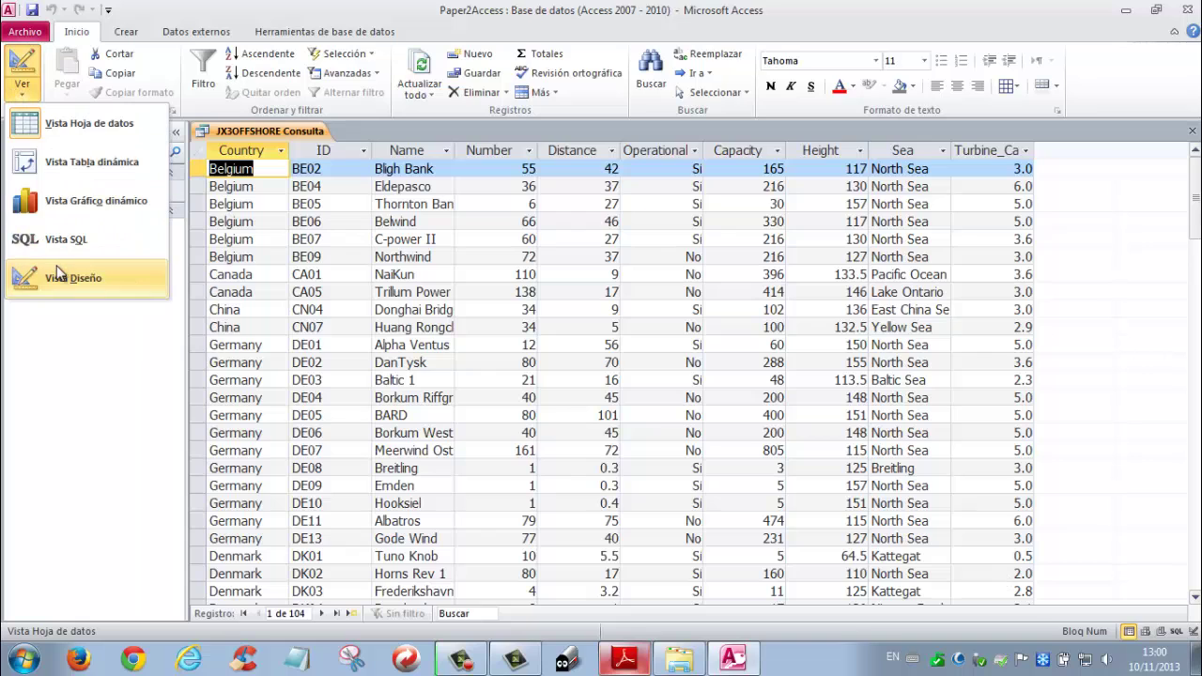
{"action": "left_click", "coordinate": [56, 275]}
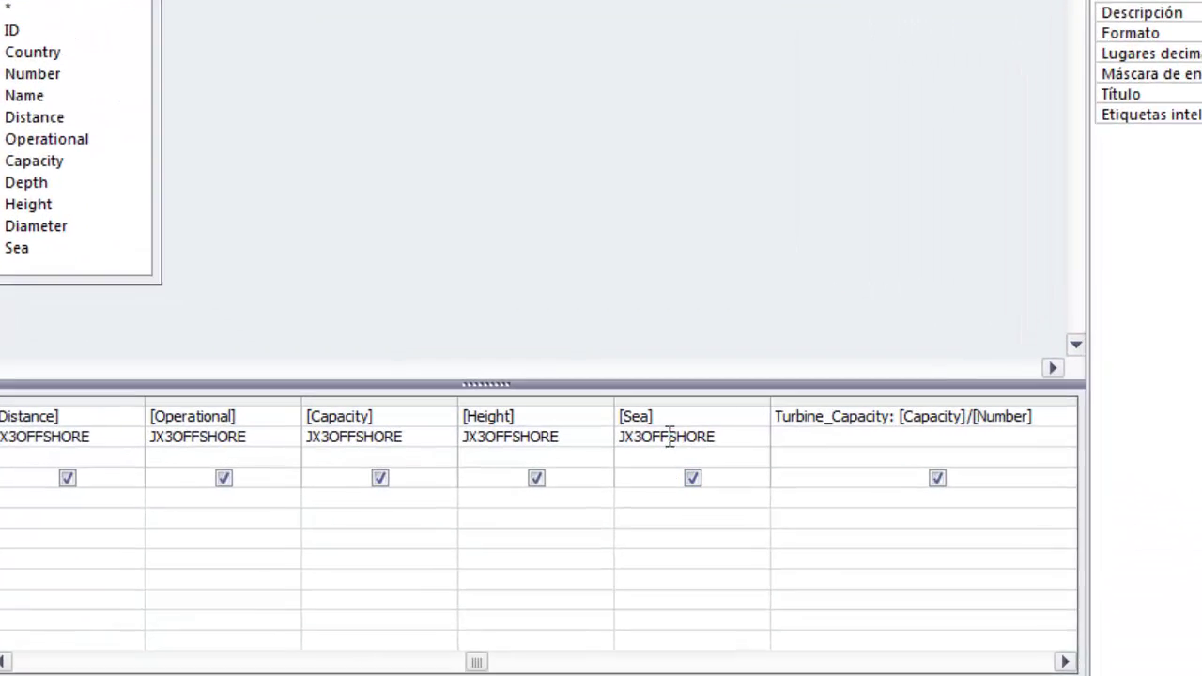
Enter 'North Sea' as the Sea criterion and 'Irish Sea' on the o: row.
{"action": "left_click", "coordinate": [636, 495]}
{"action": "type", "text": "Nor"}
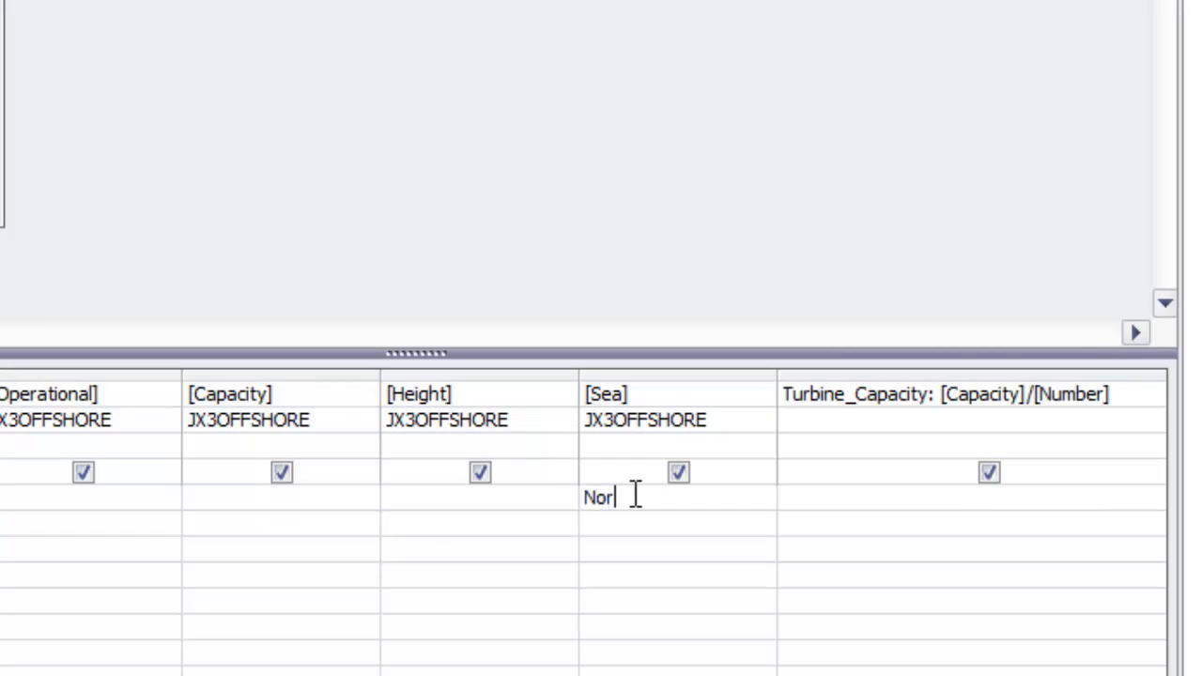
{"action": "type", "text": "th Sea"}
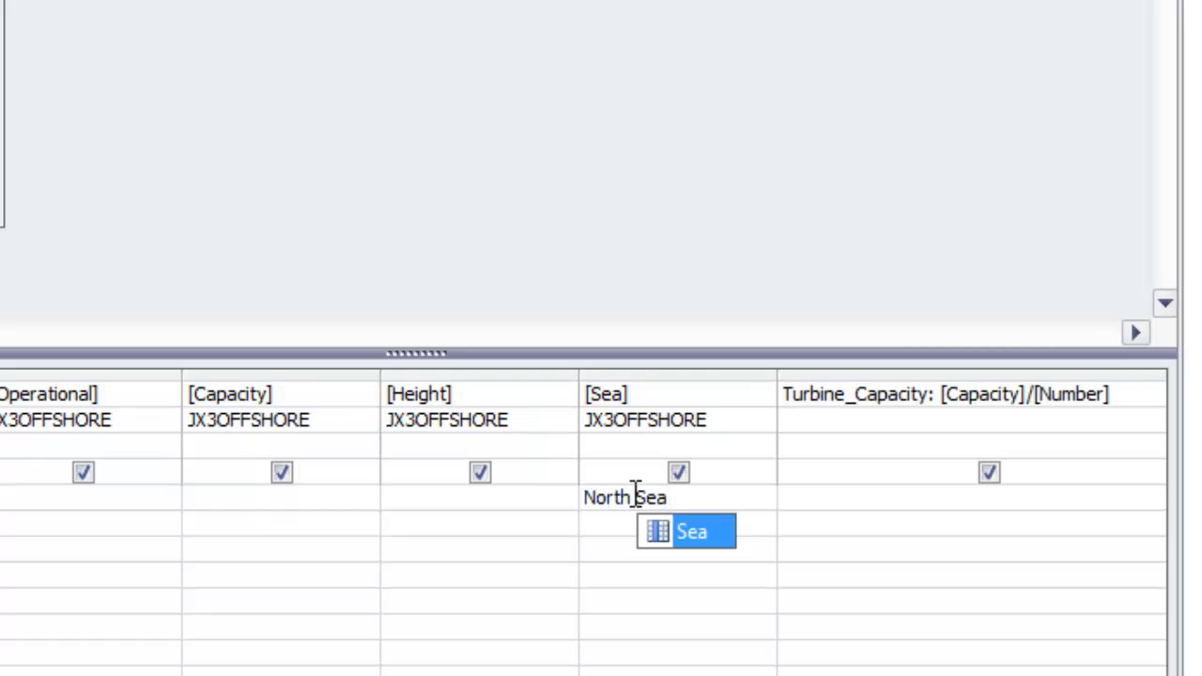
{"action": "left_click", "coordinate": [620, 523]}
{"action": "type", "text": "Irish Sea"}
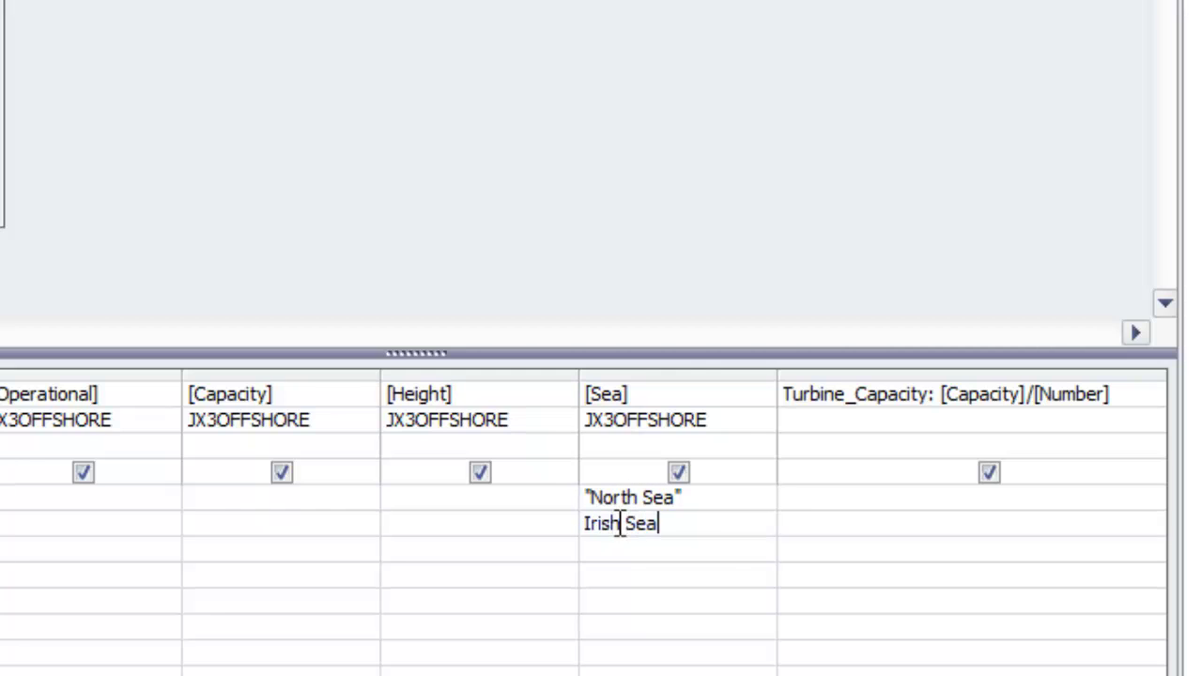
{"action": "left_click", "coordinate": [591, 552]}
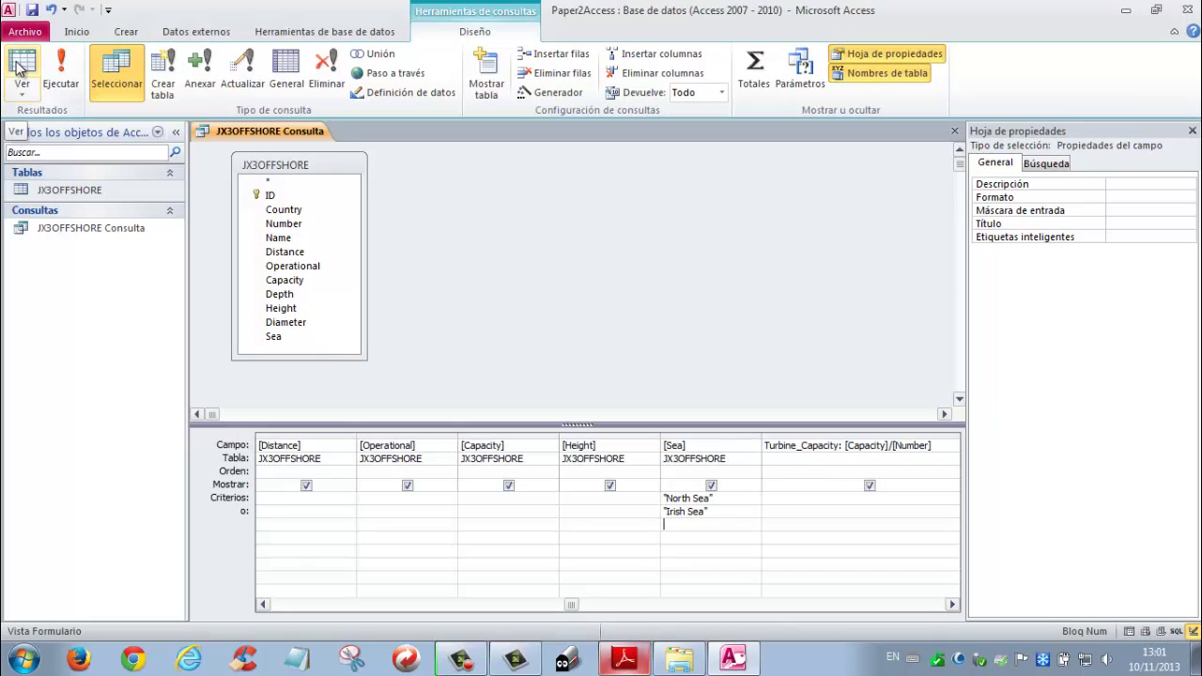
{"action": "left_click", "coordinate": [19, 68]}
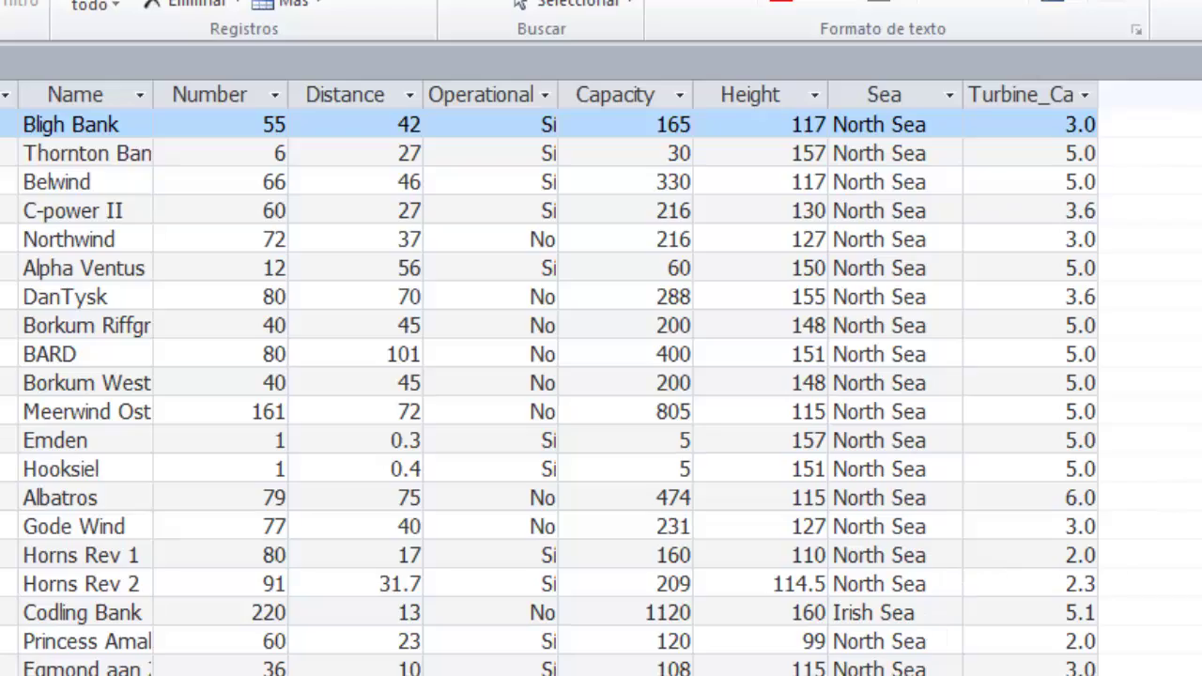
{"action": "scroll", "coordinate": [550, 376], "scroll_direction": "down", "scroll_amount": 15}
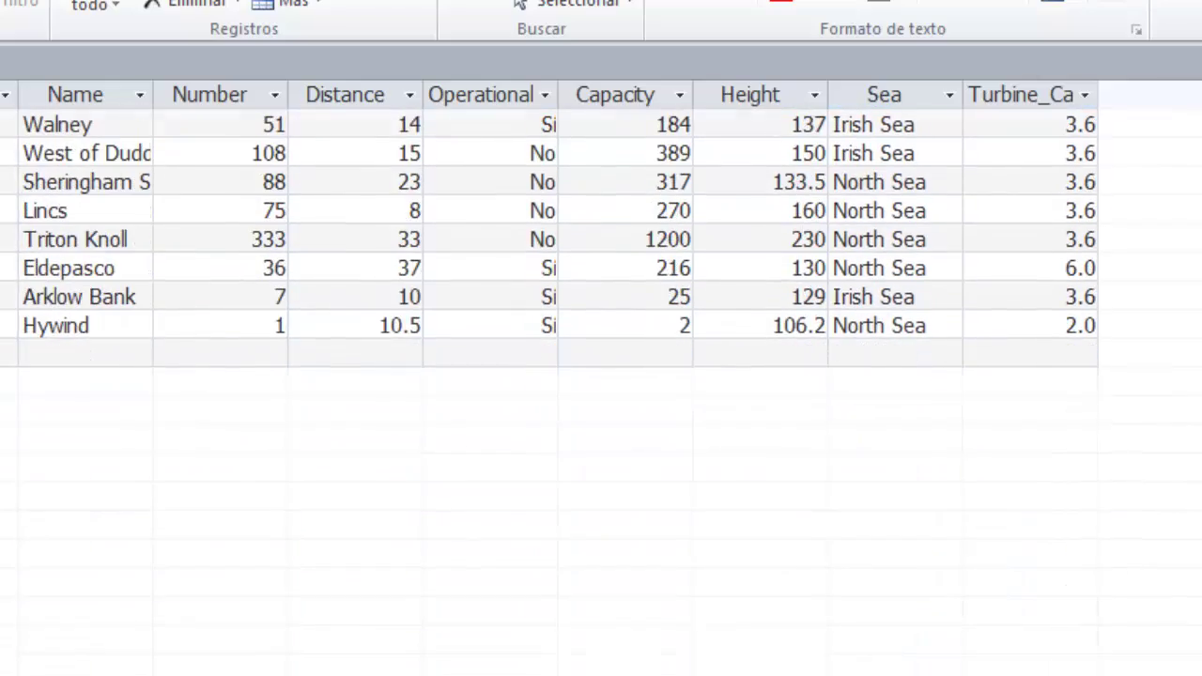
{"action": "scroll", "coordinate": [549, 376], "scroll_direction": "up", "scroll_amount": 15}
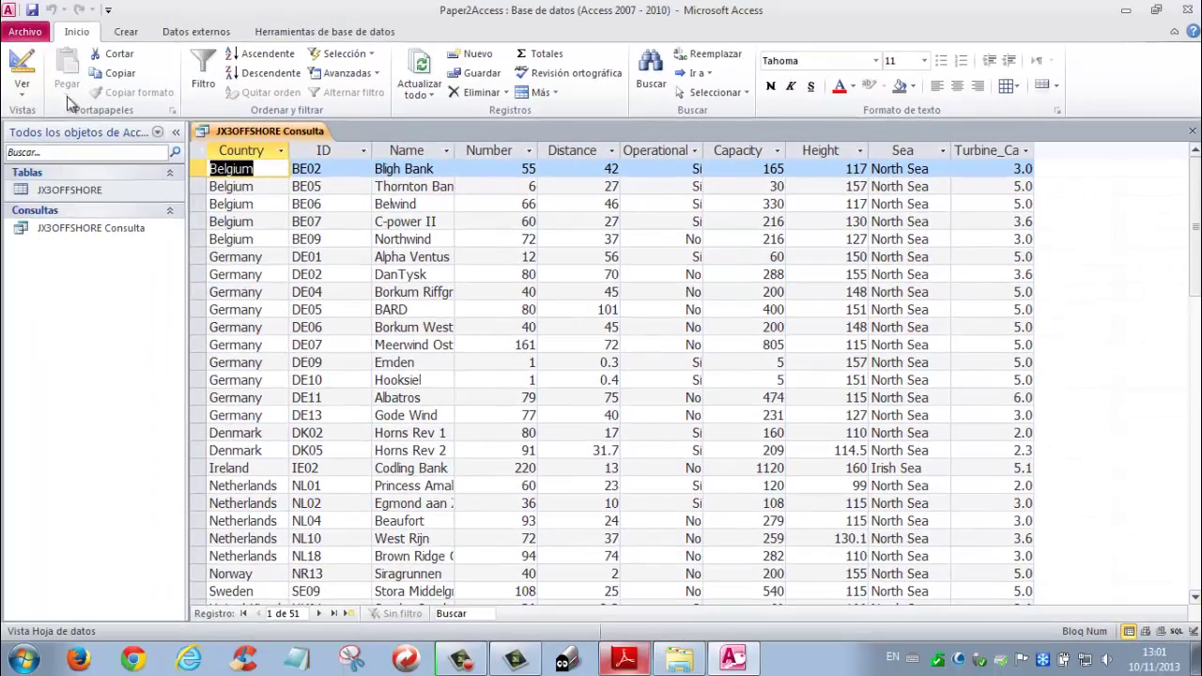
{"action": "left_click", "coordinate": [22, 89]}
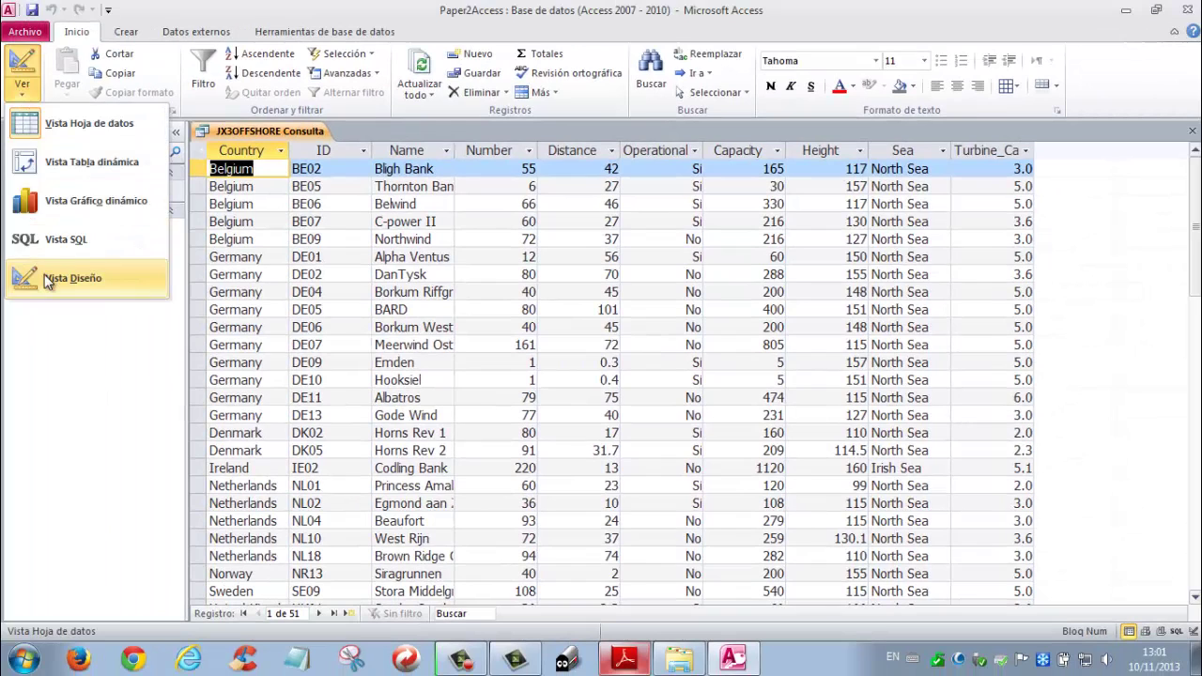
{"action": "left_click", "coordinate": [44, 276]}
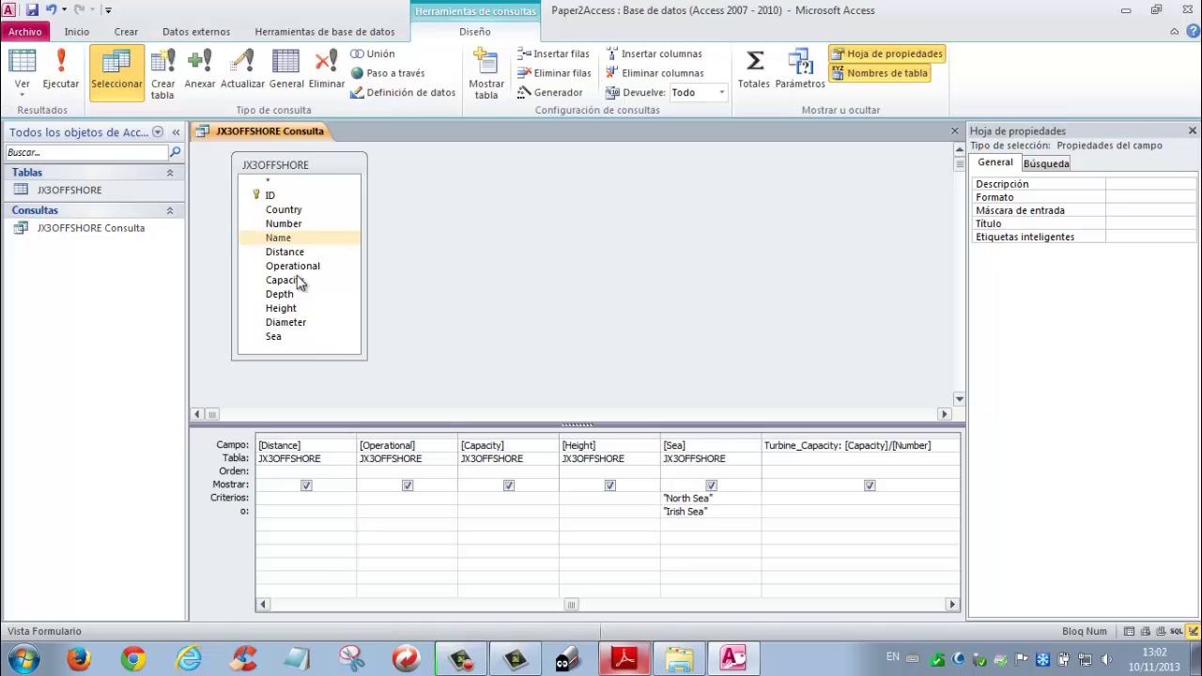
Set the Country field's Orden to Ascendente in the design grid.
{"action": "left_click", "coordinate": [263, 604]}
{"action": "left_click", "coordinate": [263, 604]}
{"action": "double_click", "coordinate": [263, 605]}
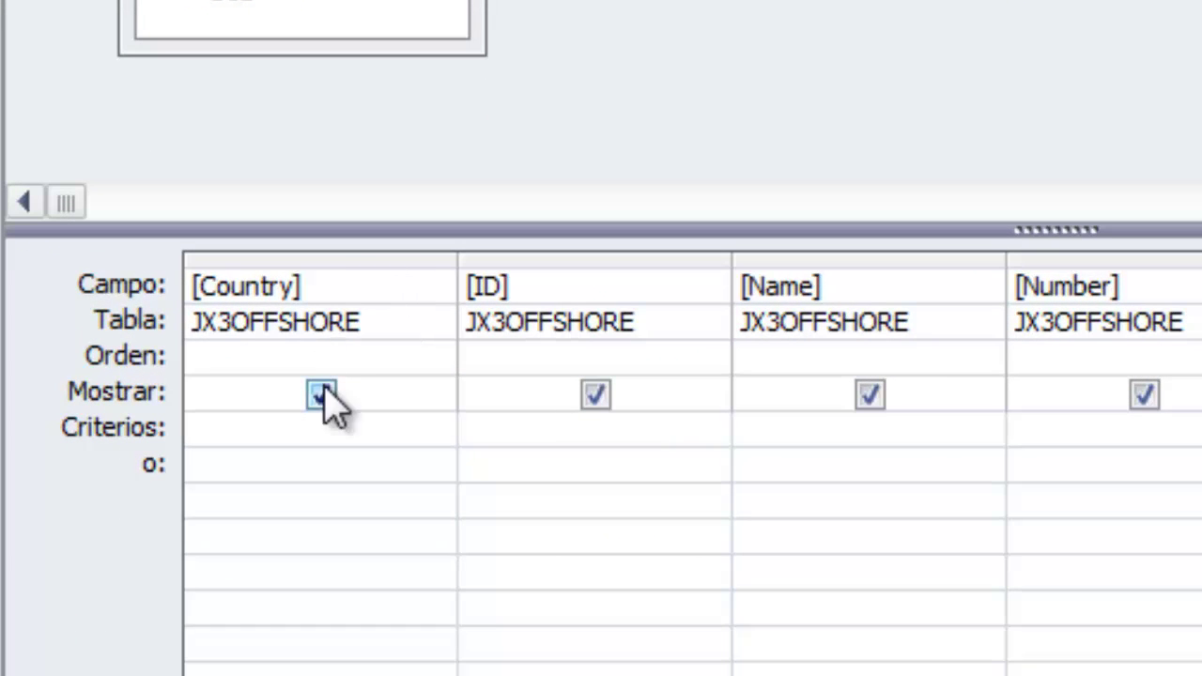
{"action": "left_click", "coordinate": [349, 364]}
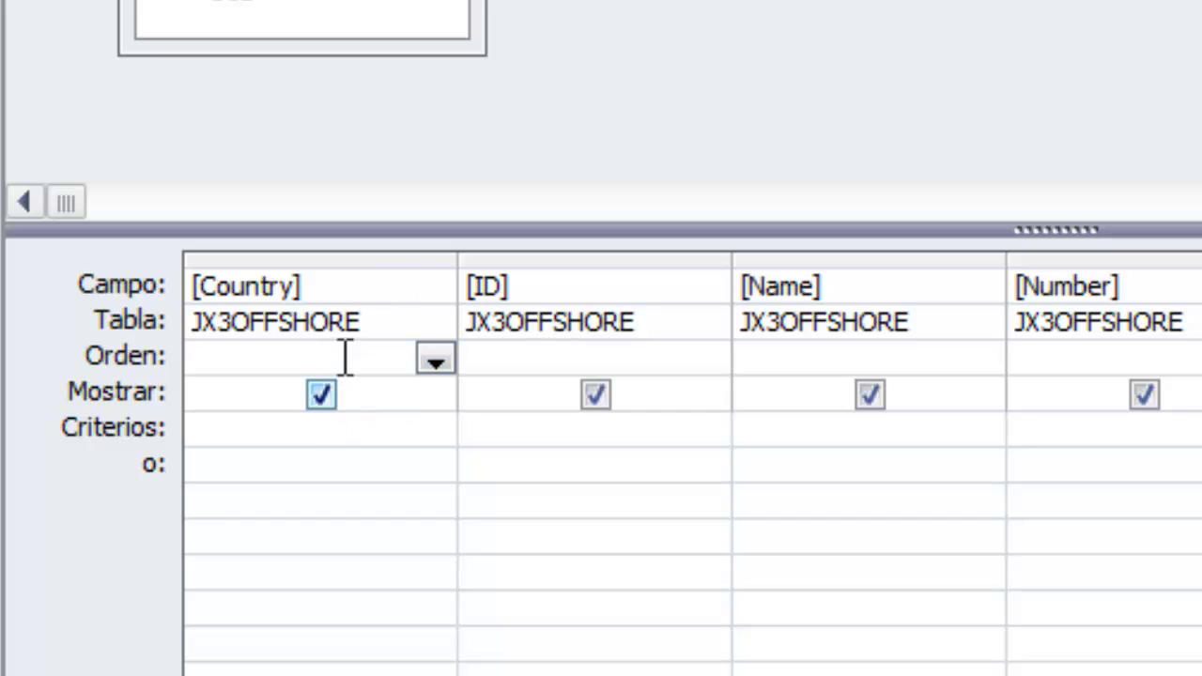
{"action": "left_click", "coordinate": [436, 362]}
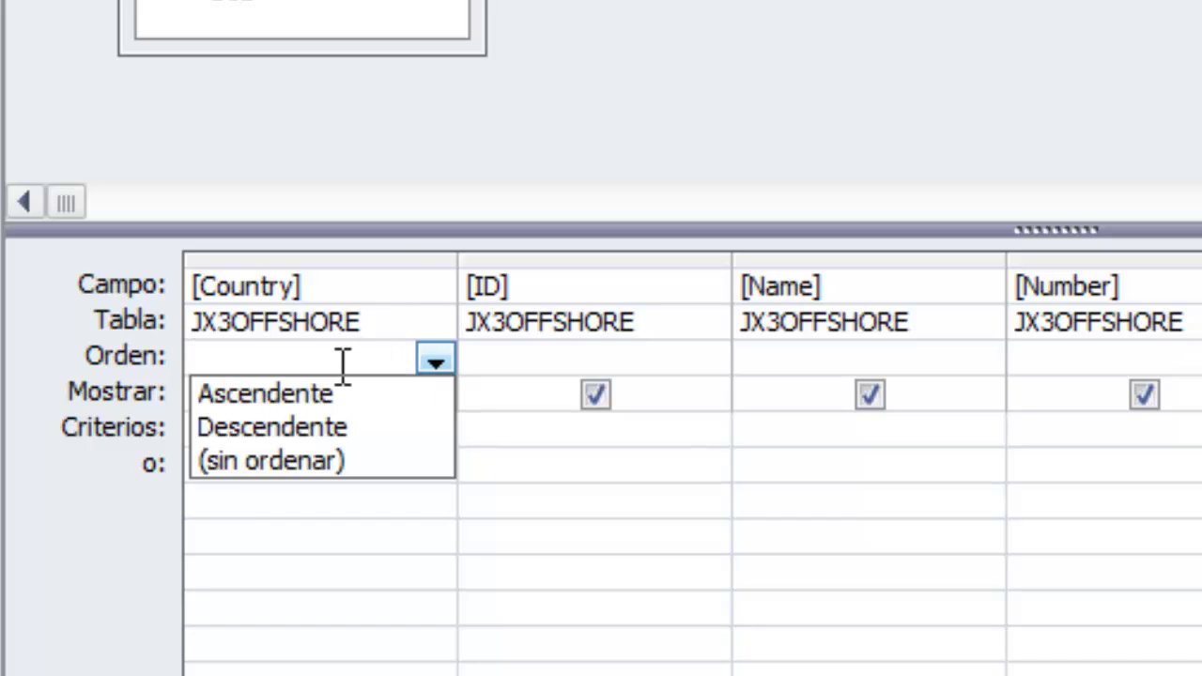
{"action": "left_click", "coordinate": [298, 402]}
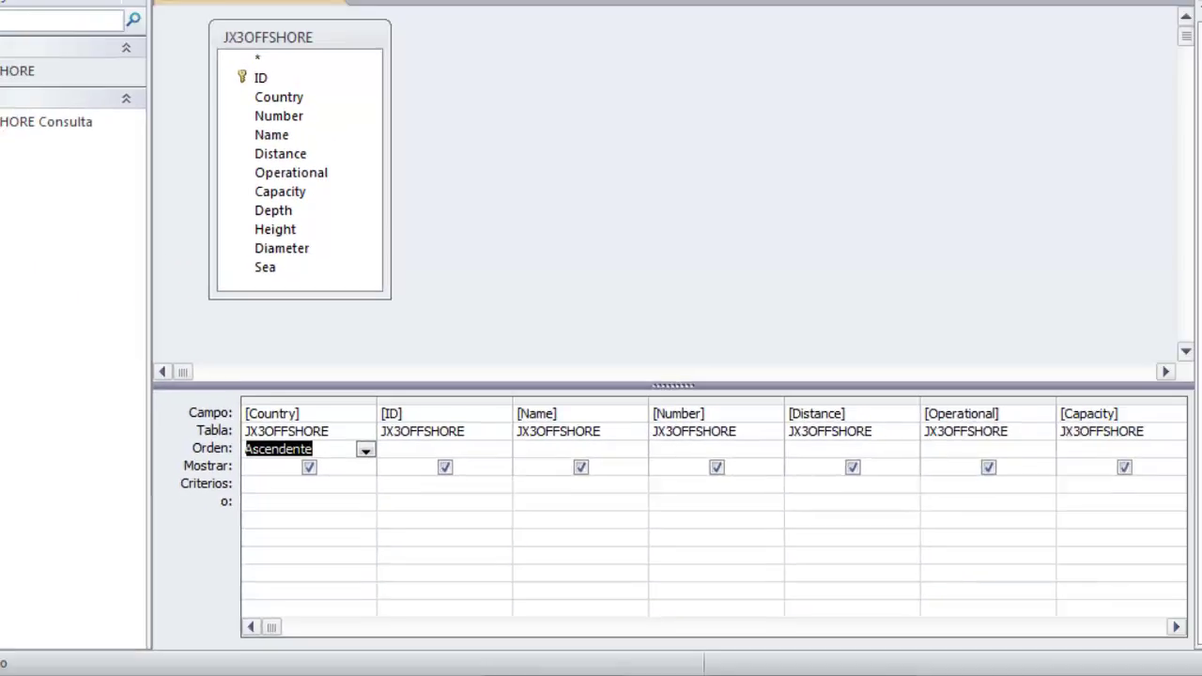
{"action": "left_click", "coordinate": [22, 61]}
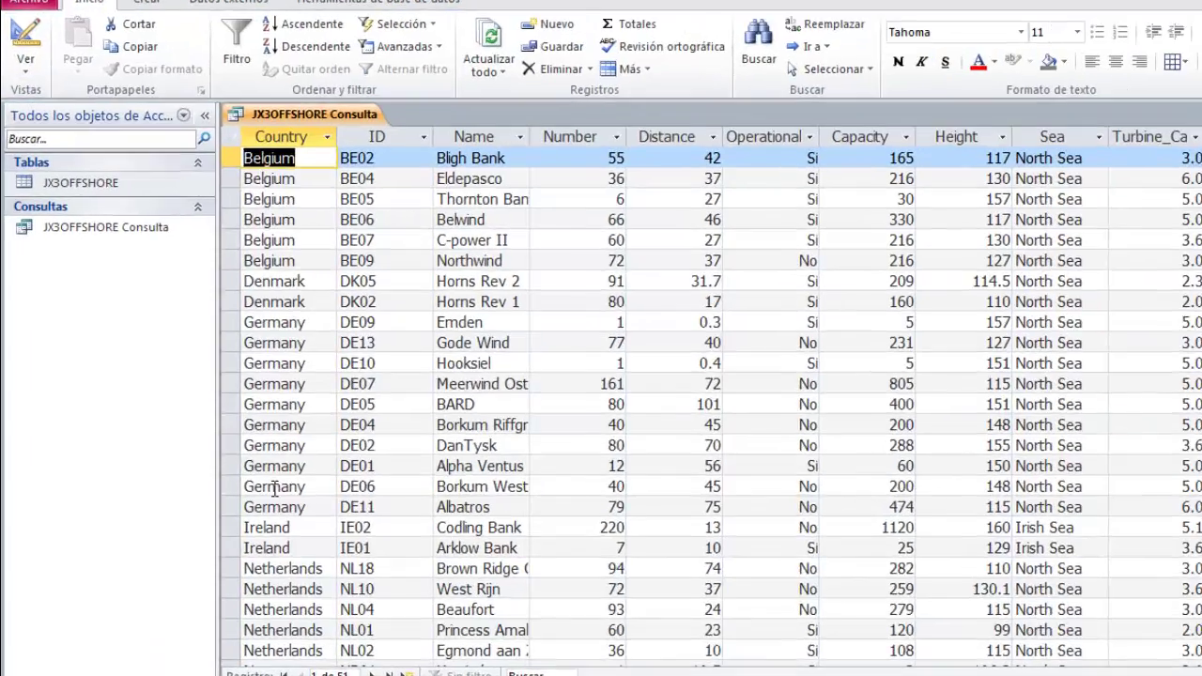
{"action": "scroll", "coordinate": [789, 376], "scroll_direction": "down", "scroll_amount": 12}
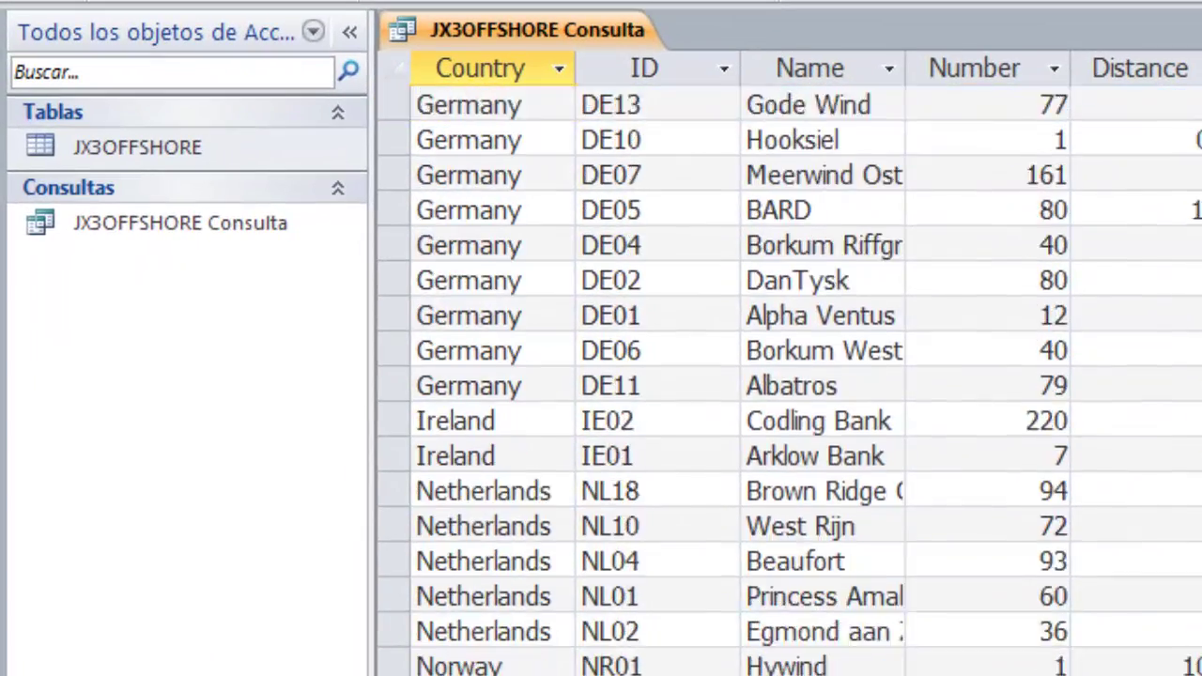
{"action": "scroll", "coordinate": [789, 376], "scroll_direction": "up", "scroll_amount": 12}
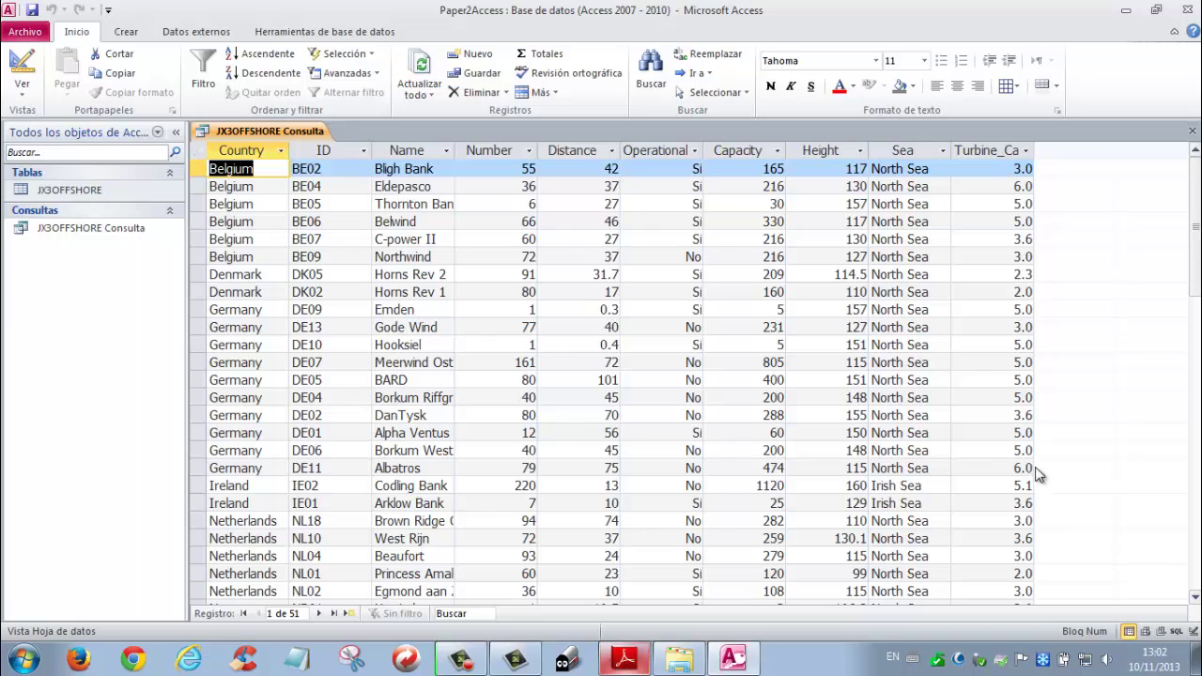
{"action": "key", "text": "ctrl+period"}
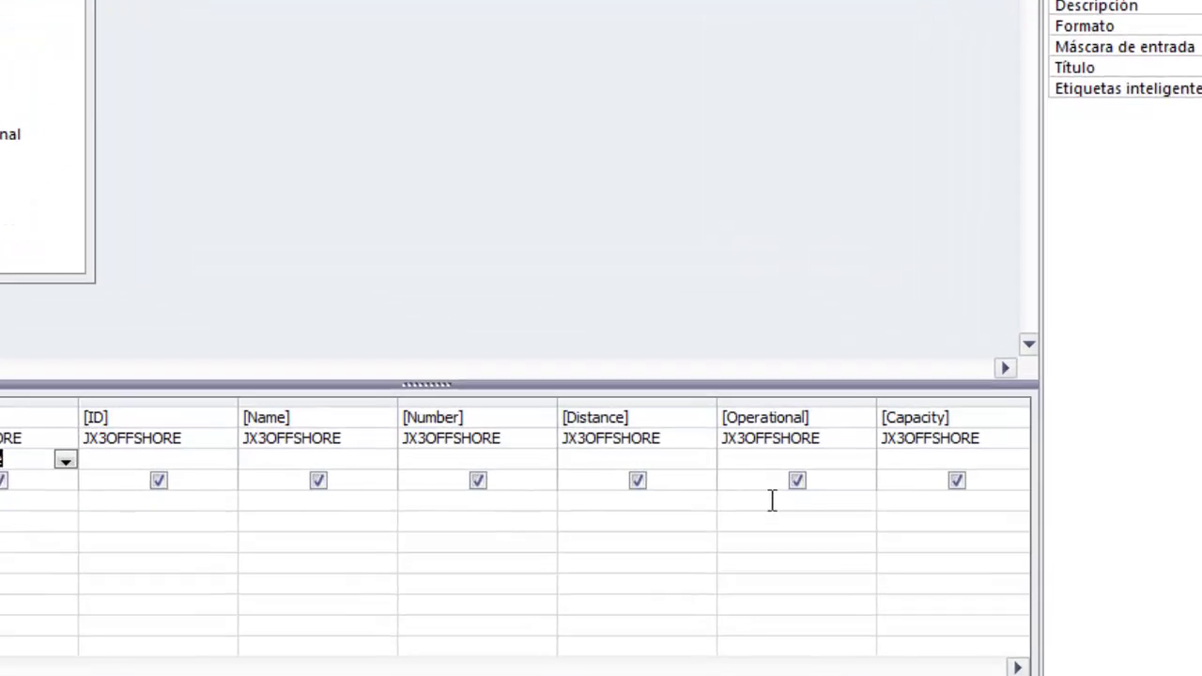
Enter -1 (Verdadero) as the Operational criterion and run the query, giving 32 records.
{"action": "left_click", "coordinate": [797, 498]}
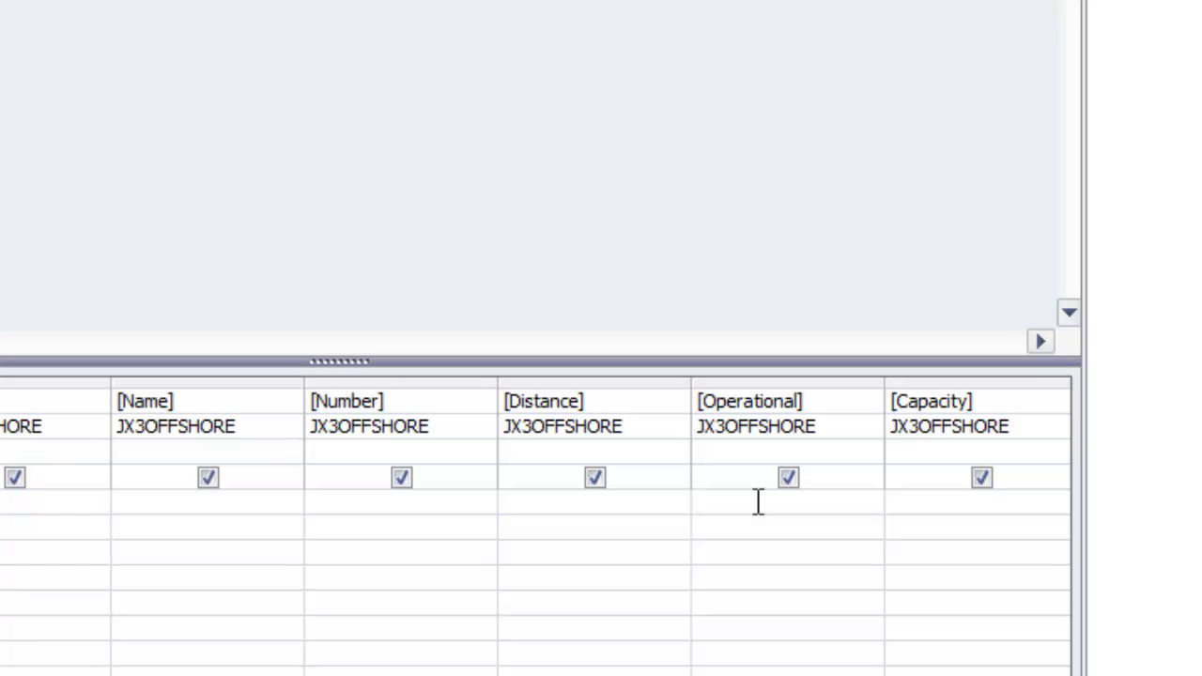
{"action": "type", "text": "-1"}
{"action": "left_click", "coordinate": [749, 523]}
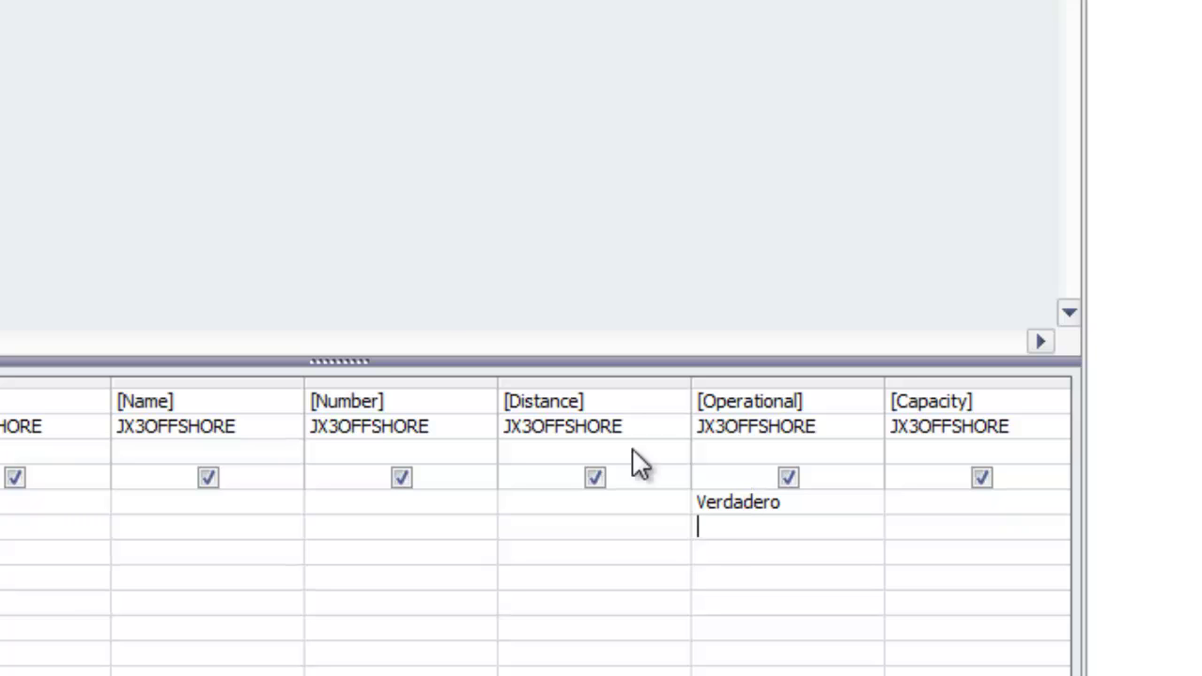
{"action": "left_click", "coordinate": [21, 70]}
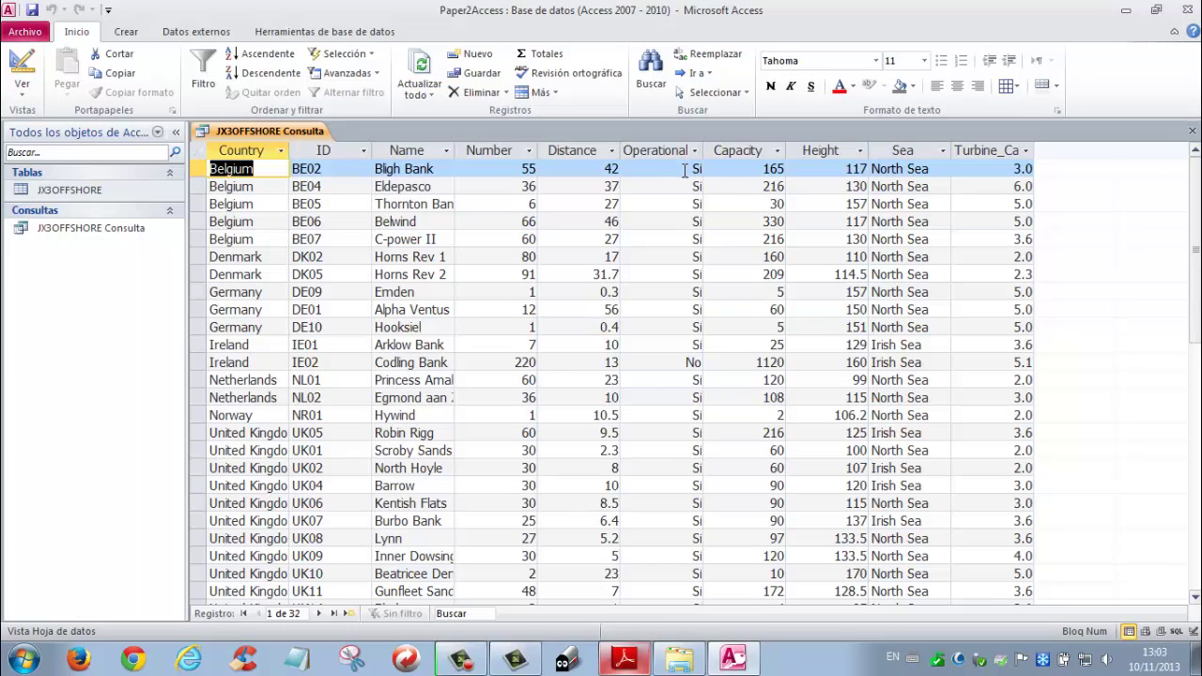
Scroll through the filtered operational query results.
{"action": "scroll", "coordinate": [729, 395], "scroll_direction": "down", "scroll_amount": 3}
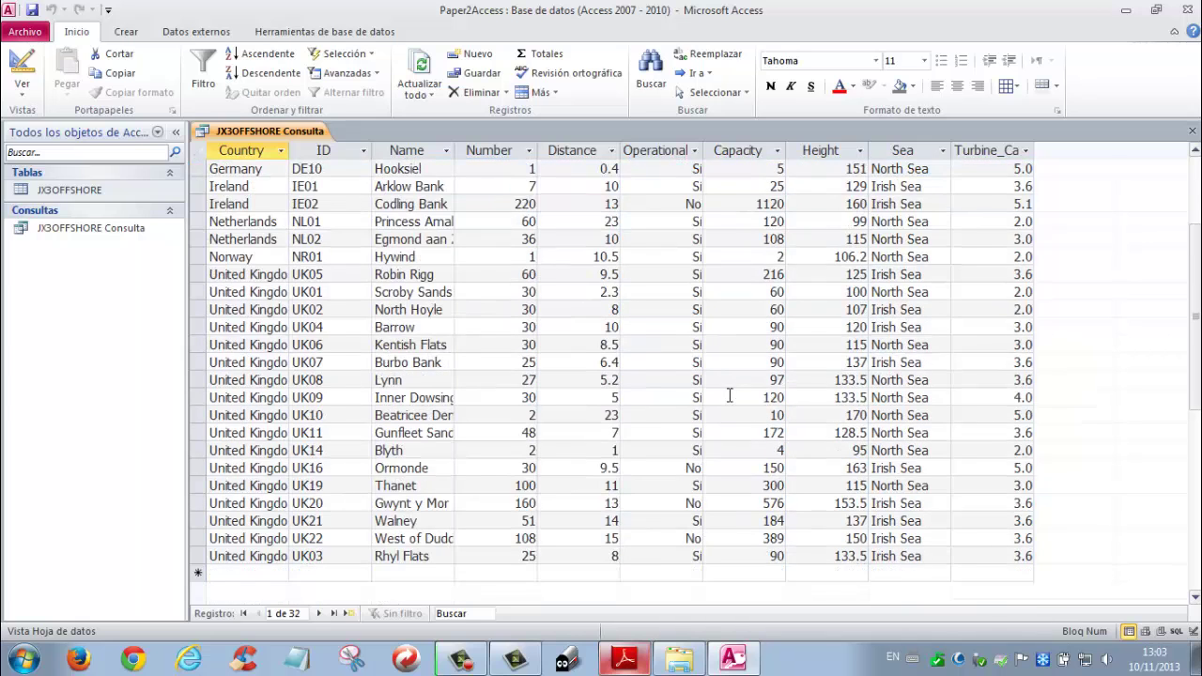
{"action": "scroll", "coordinate": [730, 396], "scroll_direction": "up", "scroll_amount": 3}
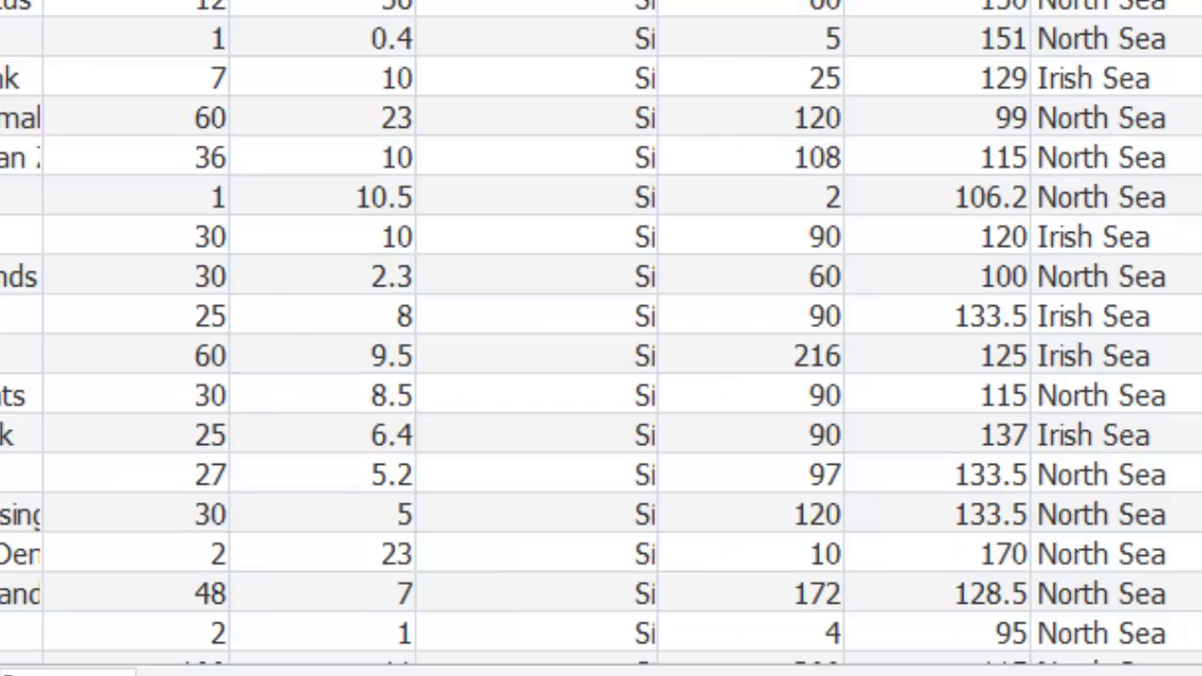
{"action": "scroll", "coordinate": [601, 376], "scroll_direction": "down", "scroll_amount": 5}
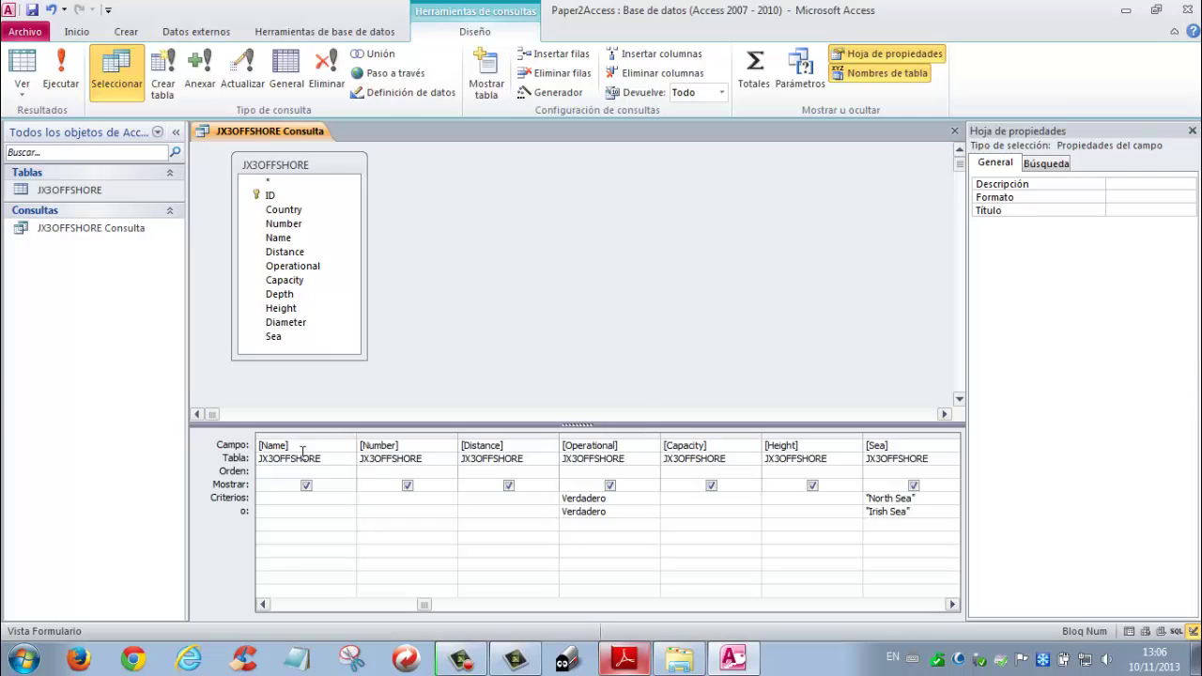
Save and close the query, then rename JX3OFFSHORE Consulta to QueryForReport32.
{"action": "left_click", "coordinate": [954, 131]}
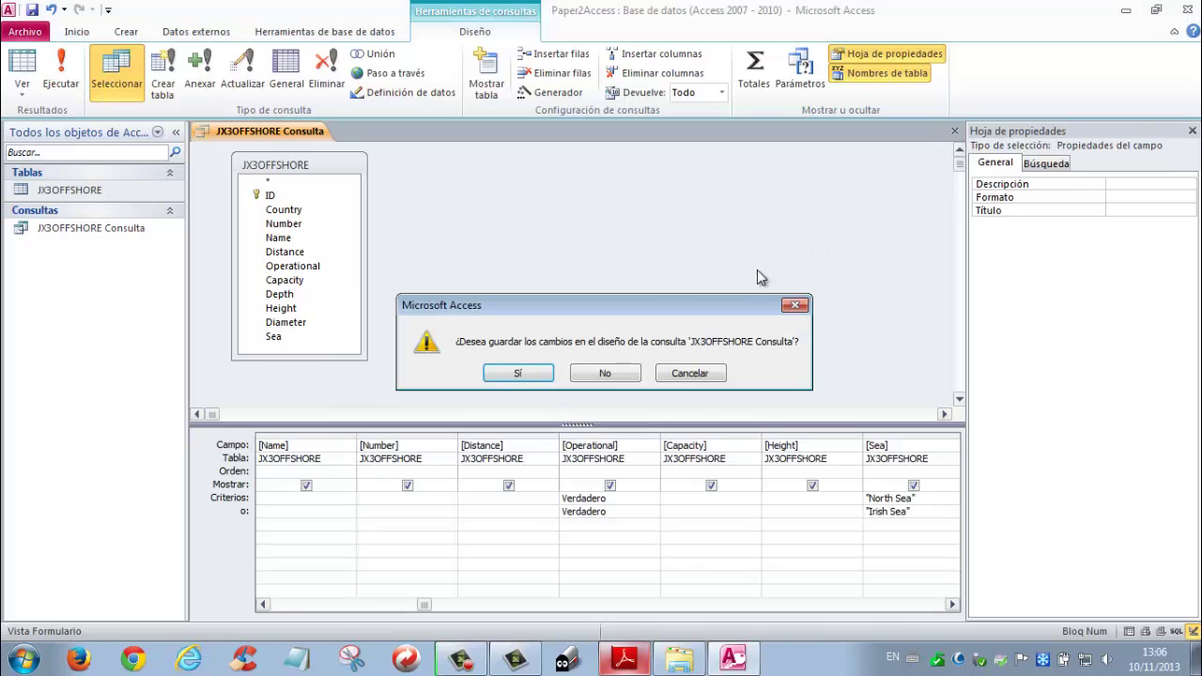
{"action": "left_click", "coordinate": [515, 374]}
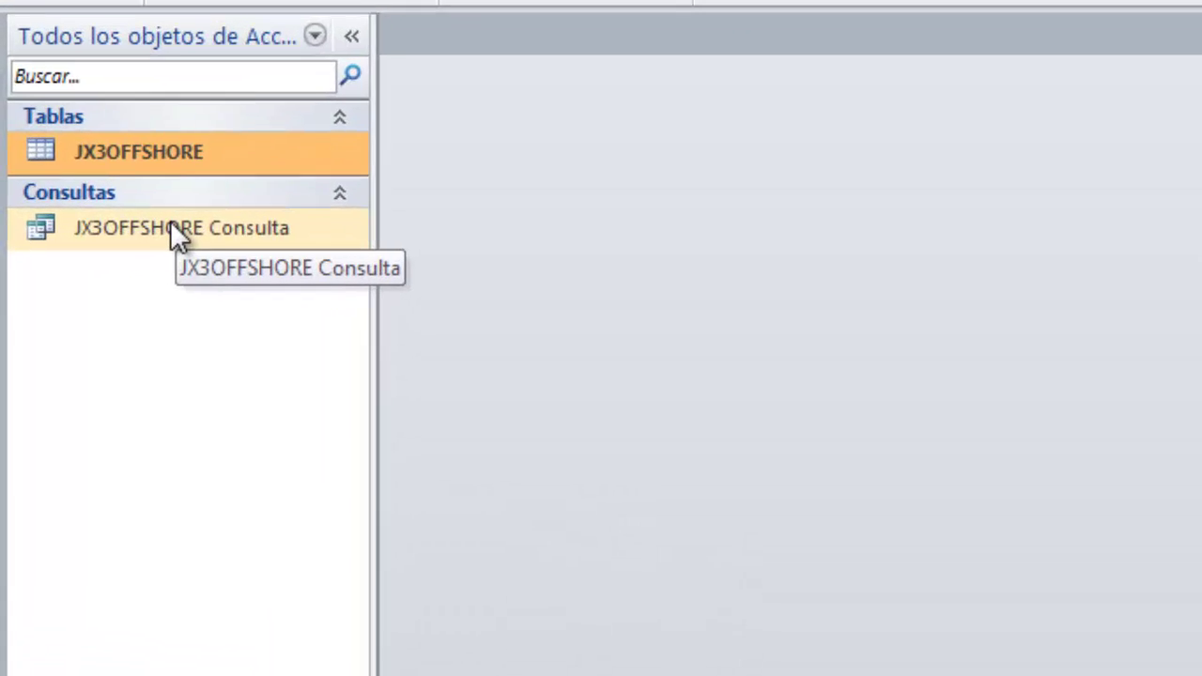
{"action": "left_click", "coordinate": [85, 229]}
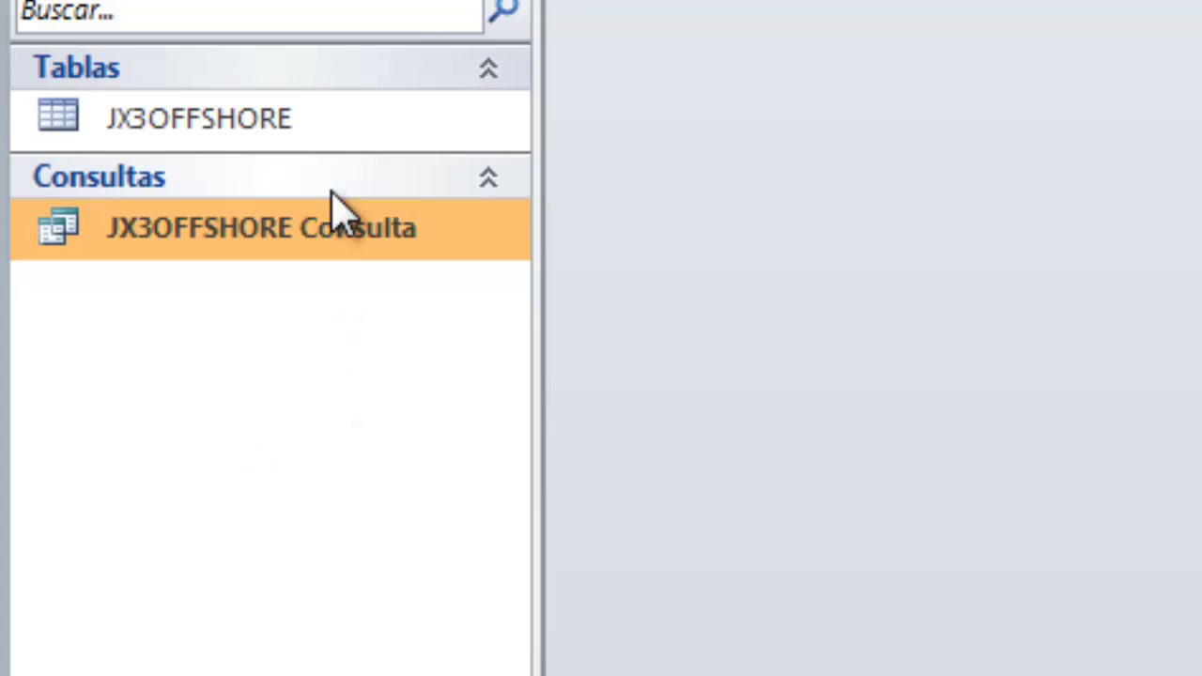
{"action": "right_click", "coordinate": [319, 266]}
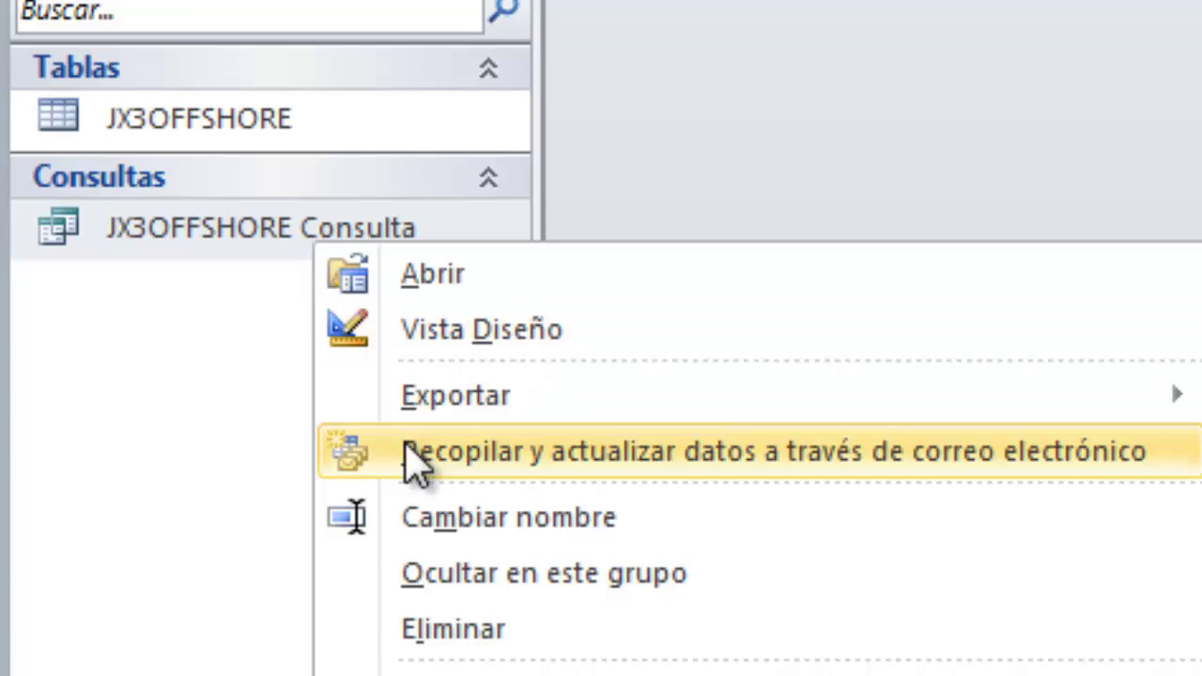
{"action": "left_click", "coordinate": [430, 519]}
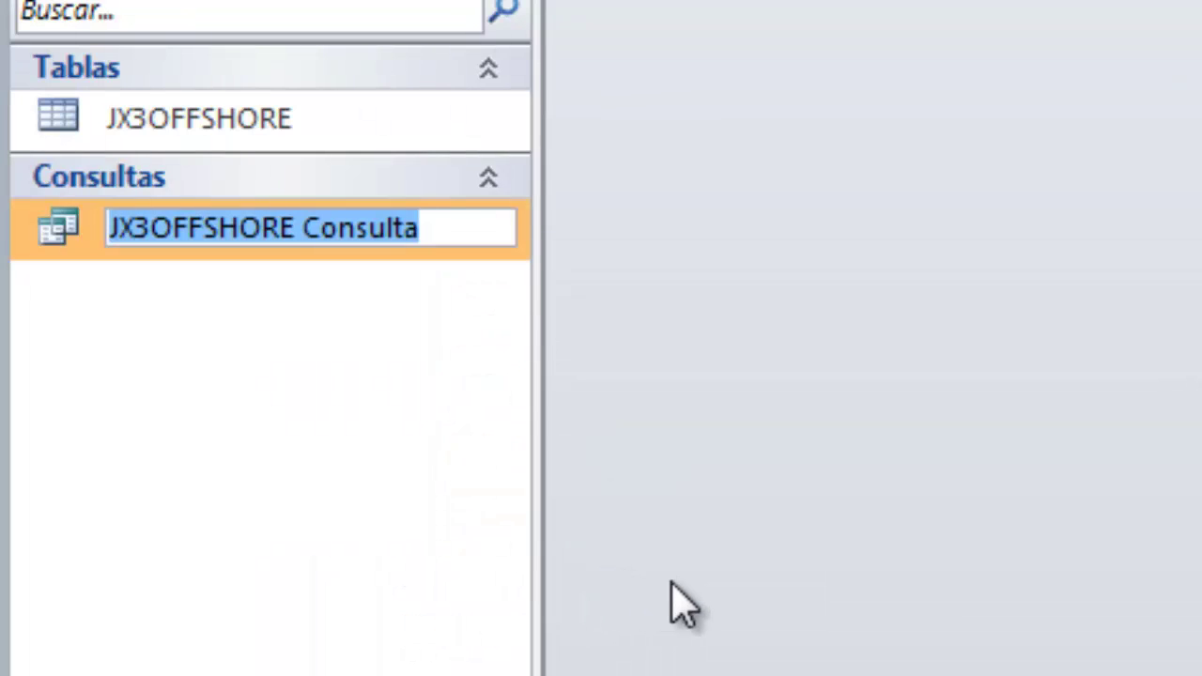
{"action": "type", "text": "Consulta"}
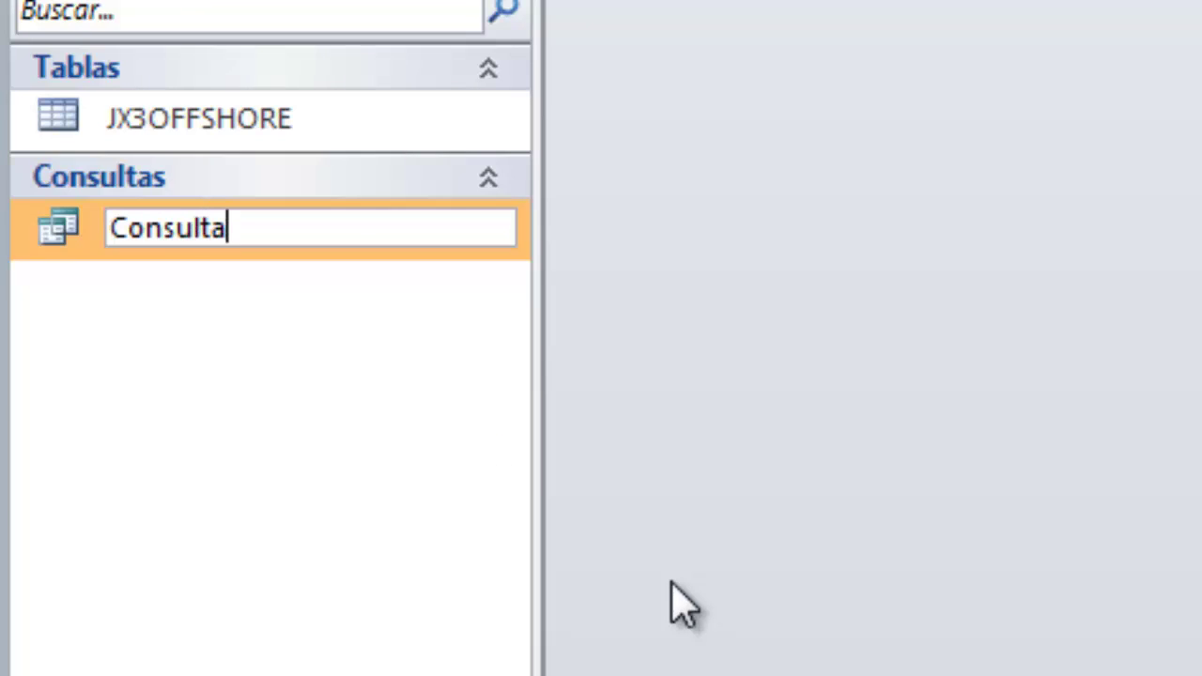
{"action": "key", "text": "BackSpace"}
{"action": "key", "text": "BackSpace"}
{"action": "key", "text": "BackSpace"}
{"action": "key", "text": "BackSpace"}
{"action": "key", "text": "BackSpace"}
{"action": "key", "text": "BackSpace"}
{"action": "key", "text": "BackSpace"}
{"action": "key", "text": "BackSpace"}
{"action": "type", "text": "Quyer"}
{"action": "key", "text": "BackSpace"}
{"action": "key", "text": "BackSpace"}
{"action": "key", "text": "BackSpace"}
{"action": "type", "text": "er"}
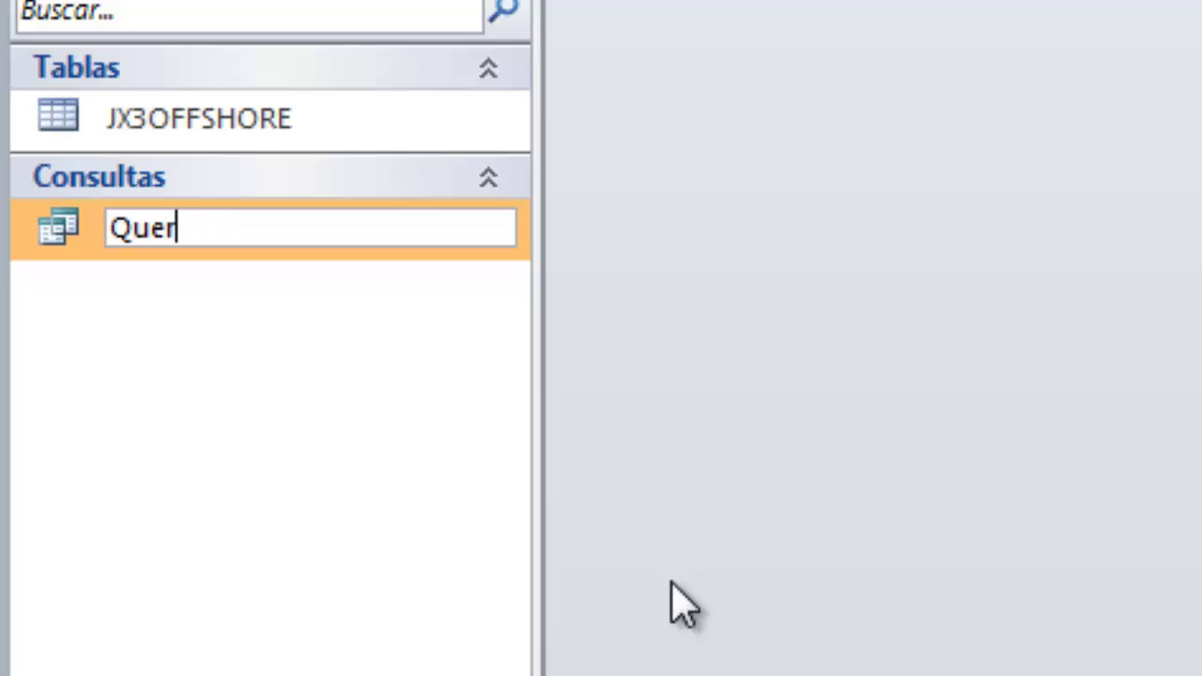
{"action": "type", "text": "yFor"}
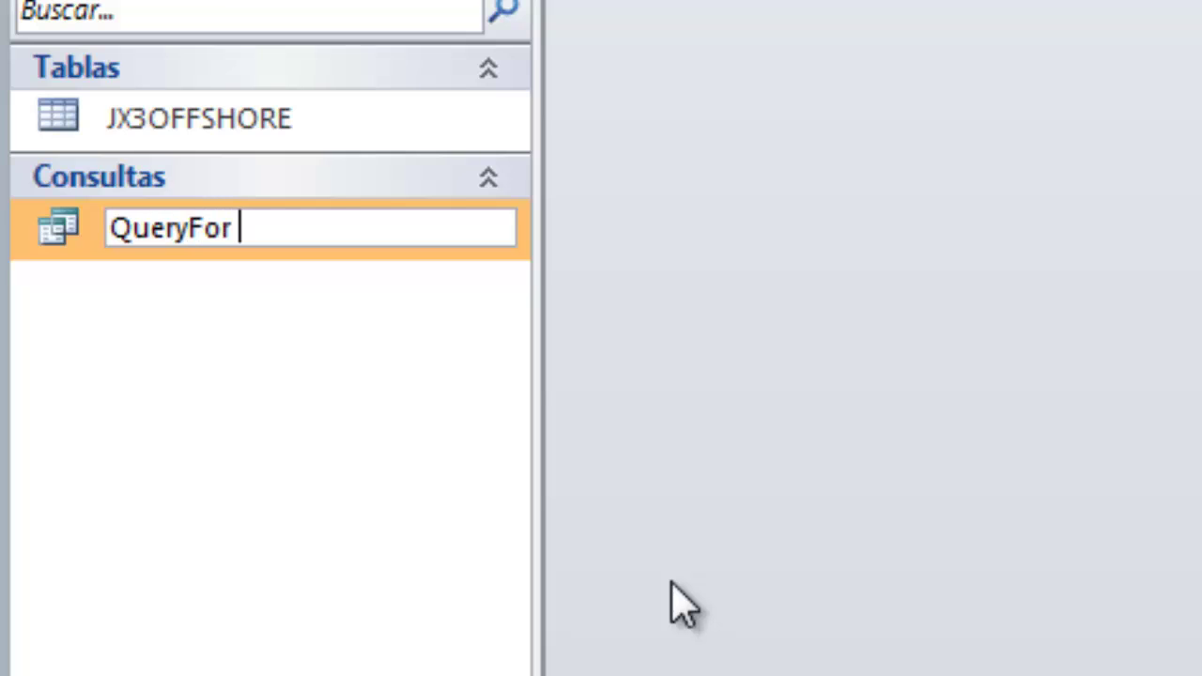
{"action": "type", "text": "Repor"}
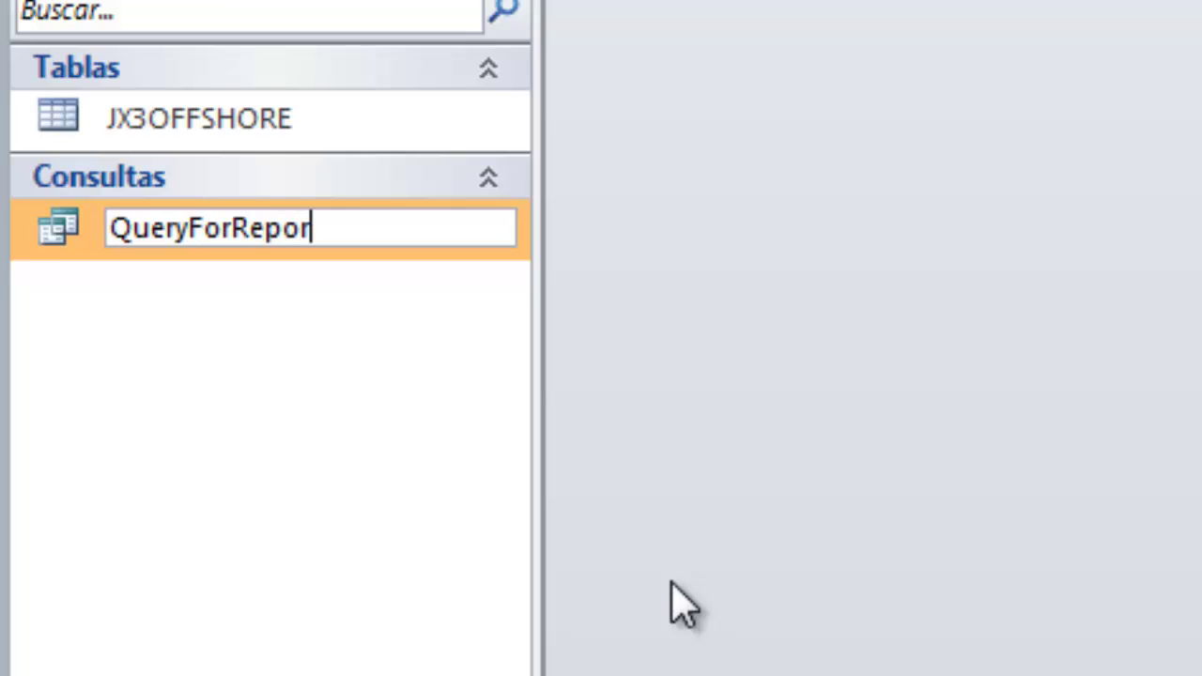
{"action": "type", "text": "t32"}
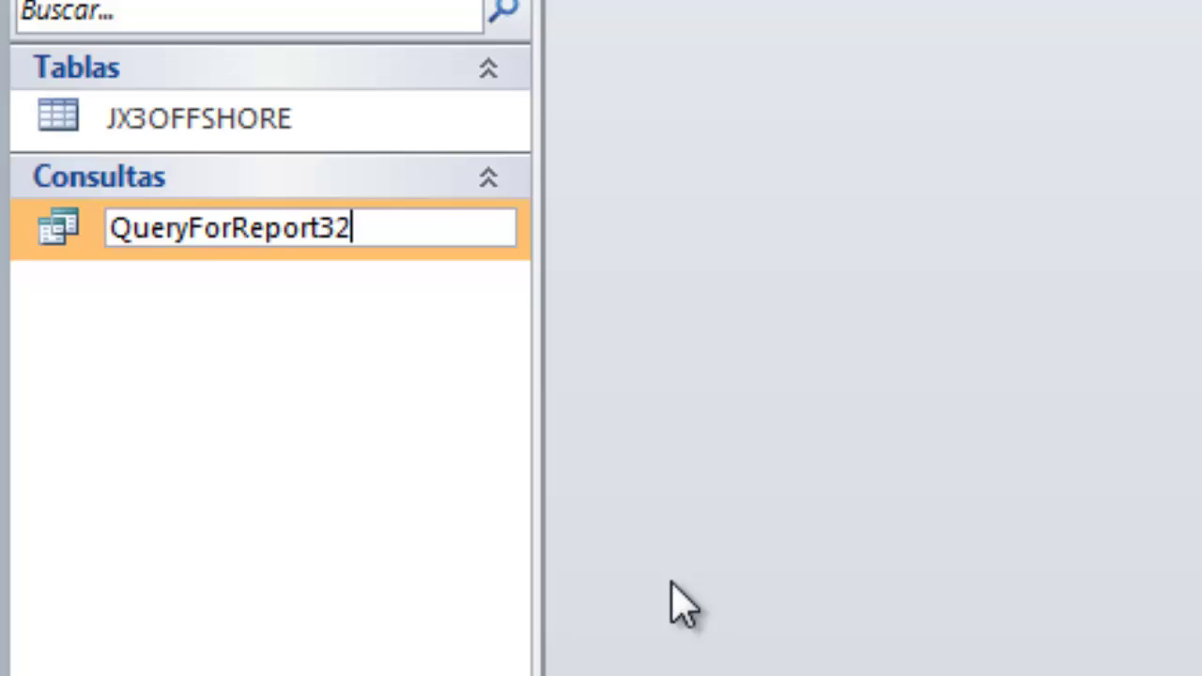
{"action": "key", "text": "Return"}
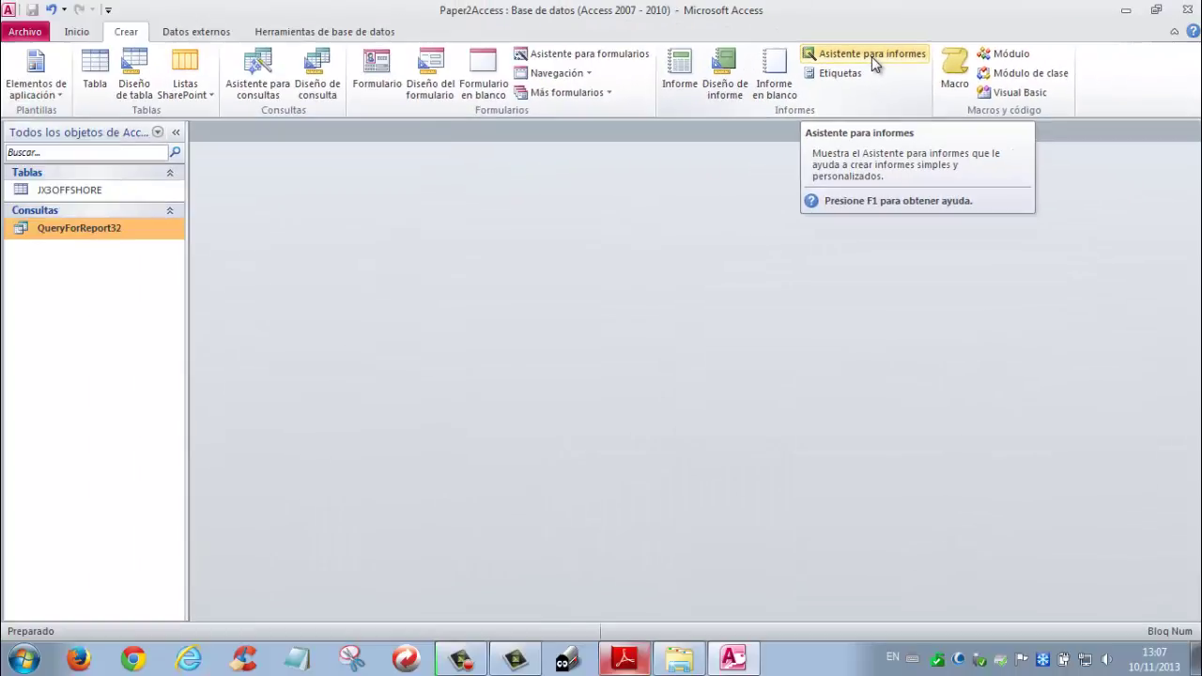
Start the Report Wizard on QueryForReport32 with all fields, Country through Turbine_Capacity.
{"action": "left_click", "coordinate": [872, 56]}
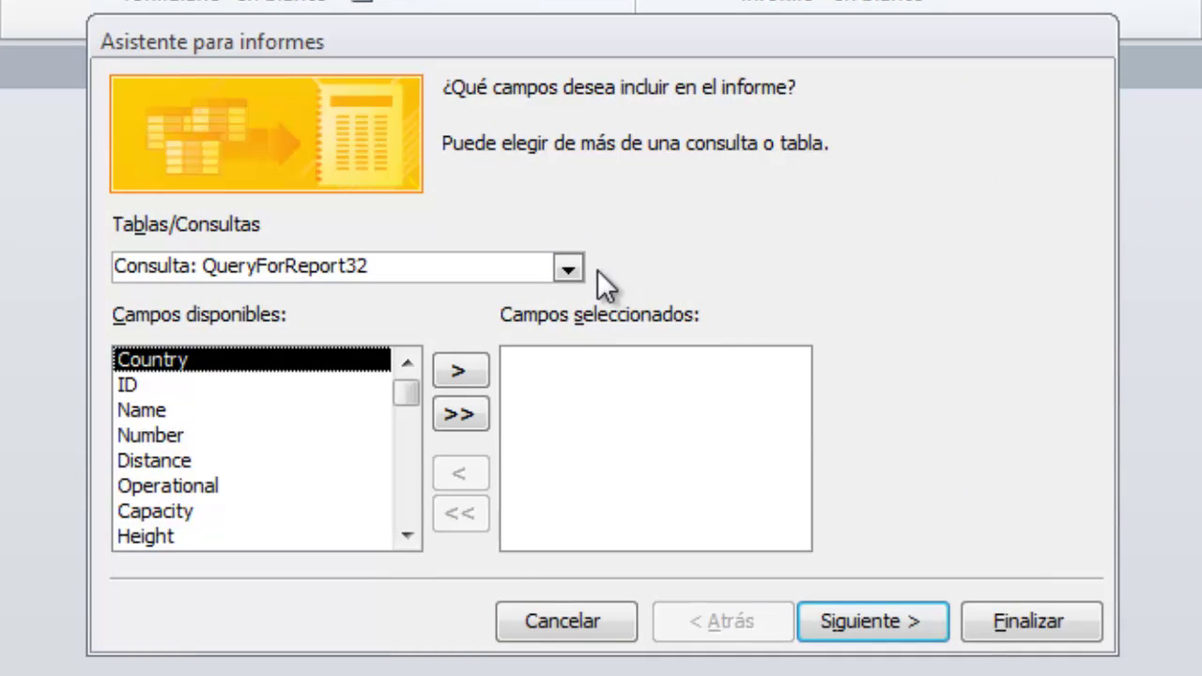
{"action": "left_click", "coordinate": [569, 270]}
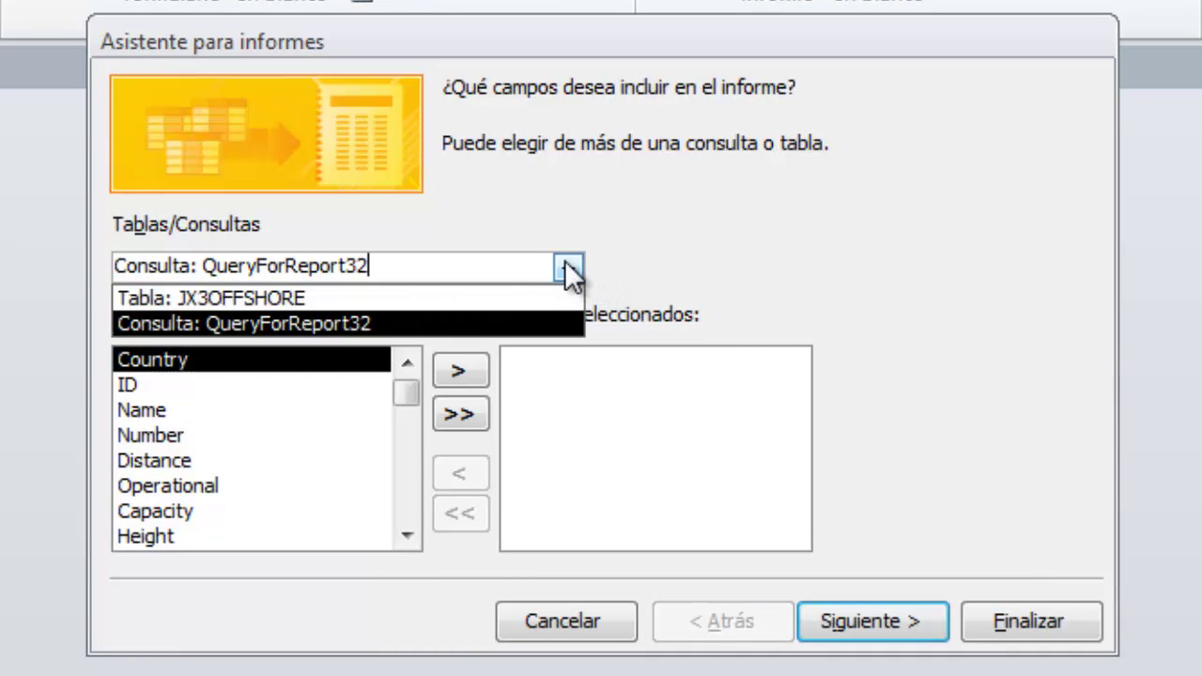
{"action": "left_click", "coordinate": [407, 324]}
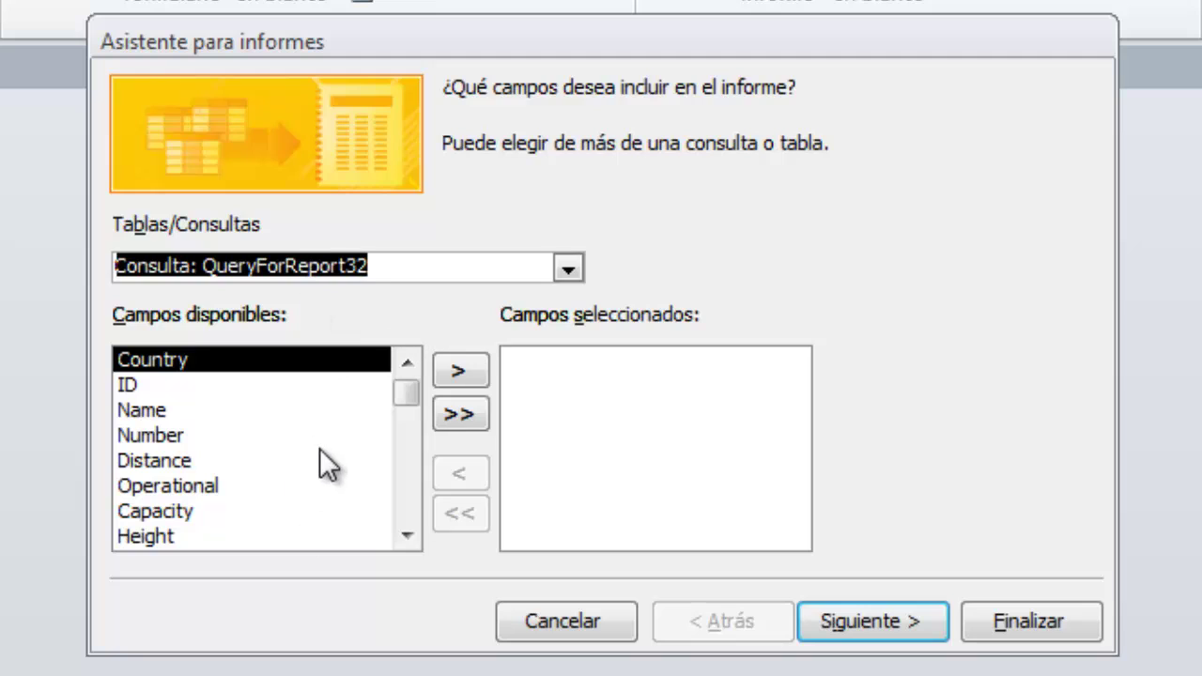
{"action": "left_click", "coordinate": [451, 418]}
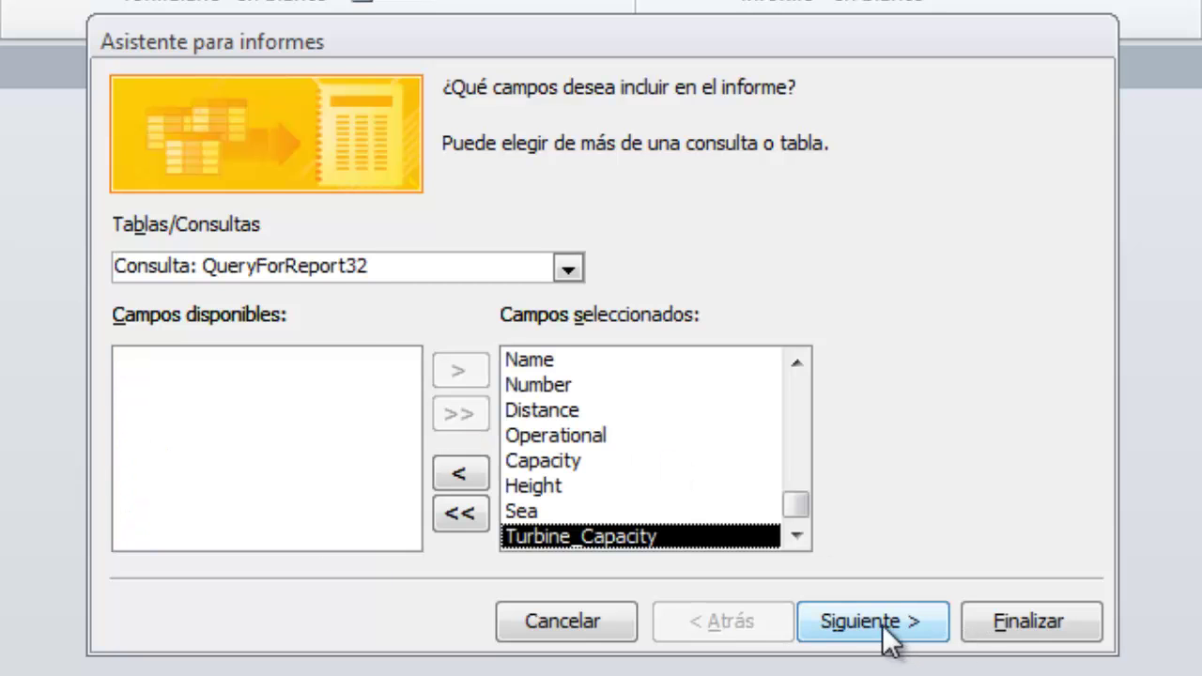
{"action": "left_click", "coordinate": [887, 639]}
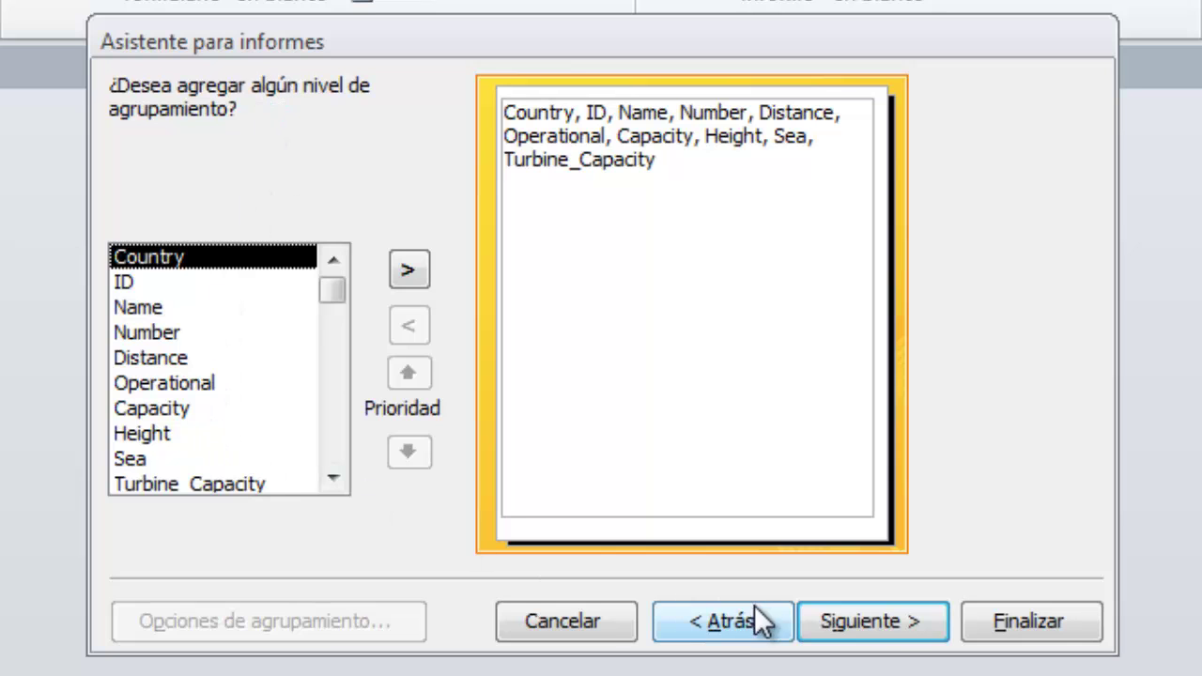
Skip grouping and leave the sort field empty to reach the layout options.
{"action": "left_click", "coordinate": [897, 627]}
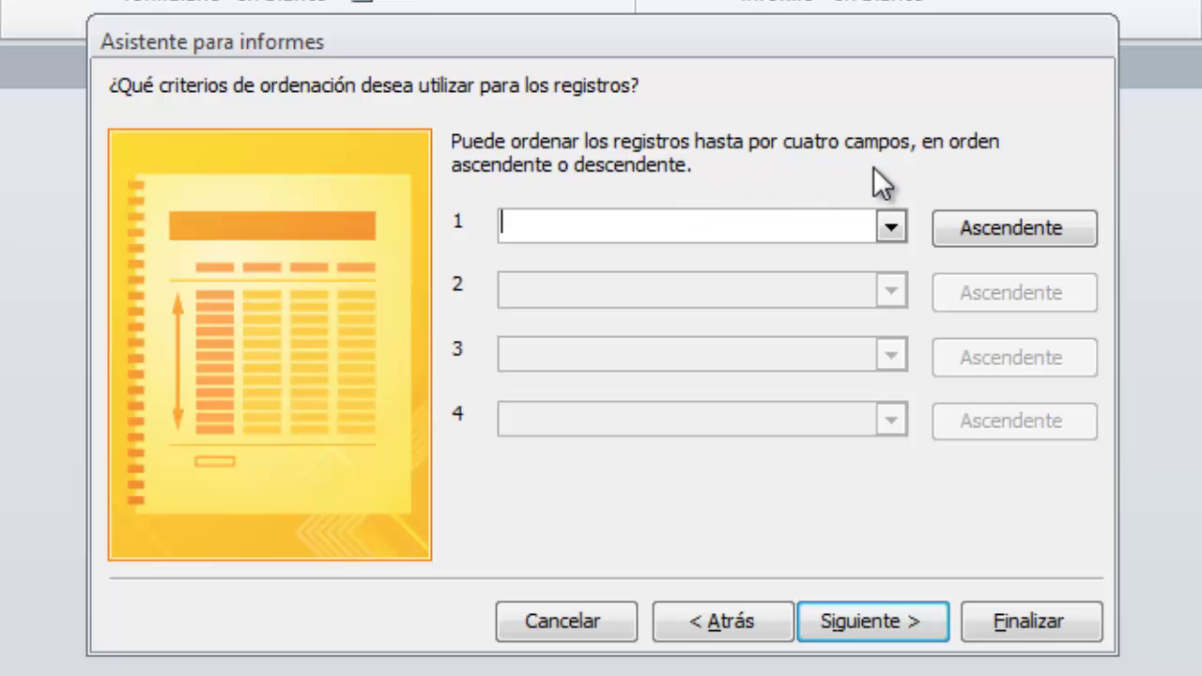
{"action": "left_click", "coordinate": [890, 227]}
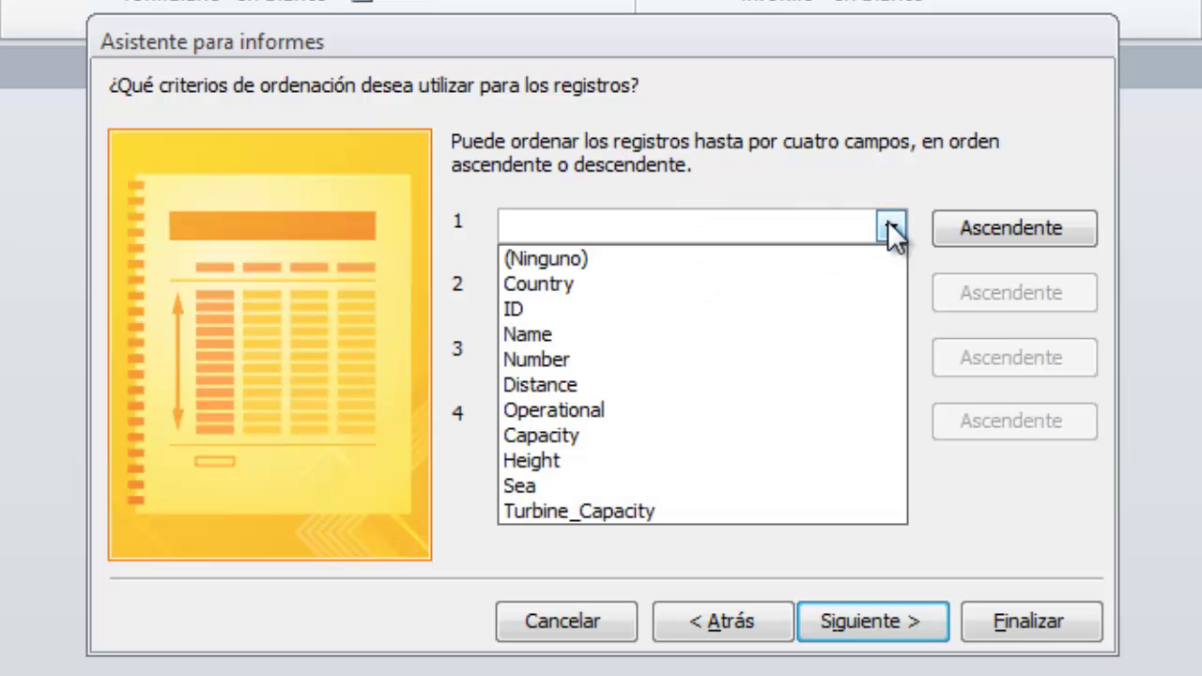
{"action": "left_click", "coordinate": [887, 222]}
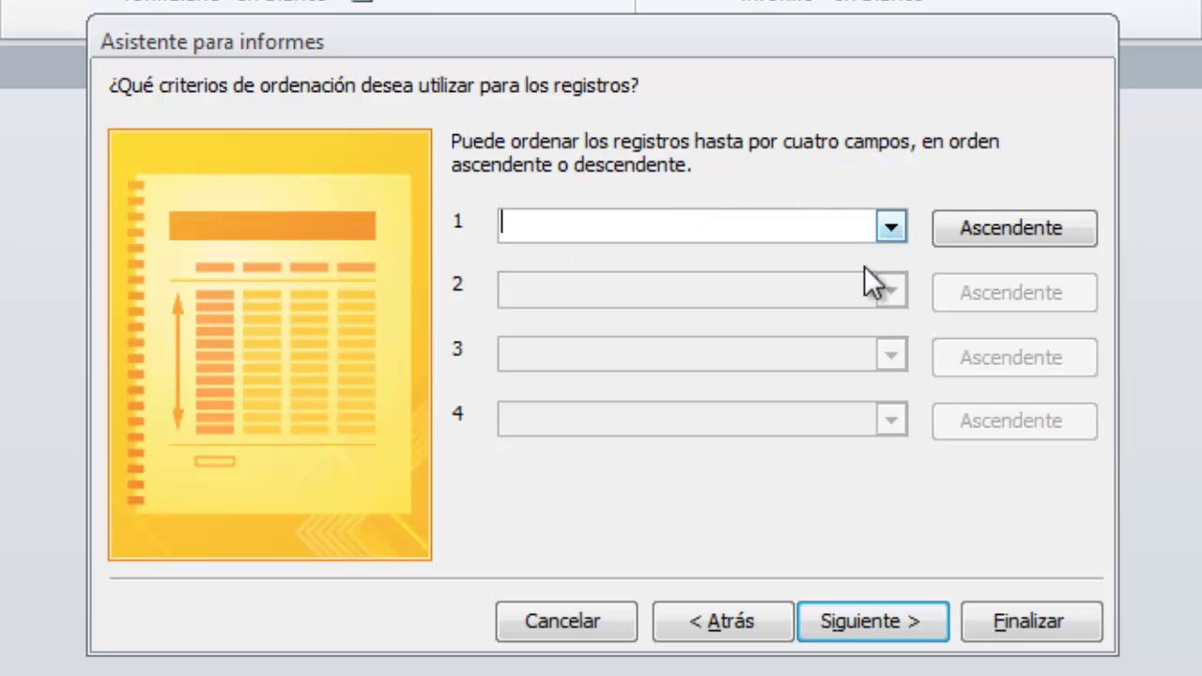
{"action": "left_click", "coordinate": [871, 620]}
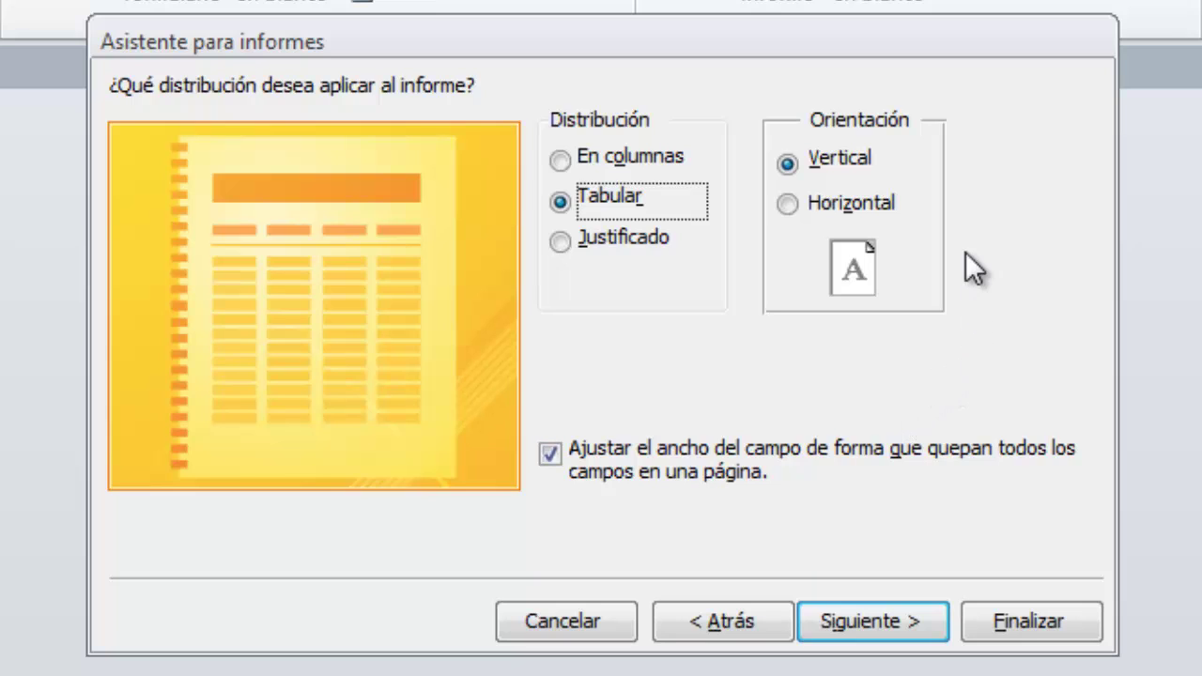
Set the tabular report to Horizontal (landscape) orientation and continue to the title step.
{"action": "left_click", "coordinate": [794, 205]}
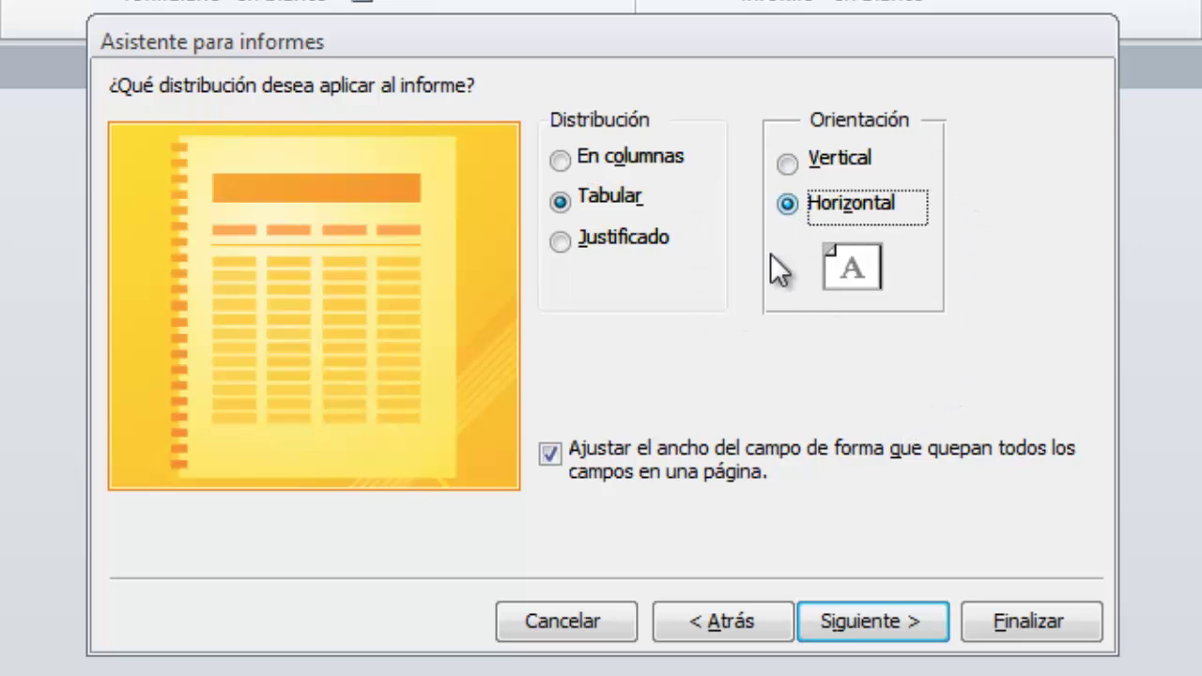
{"action": "left_click", "coordinate": [887, 612]}
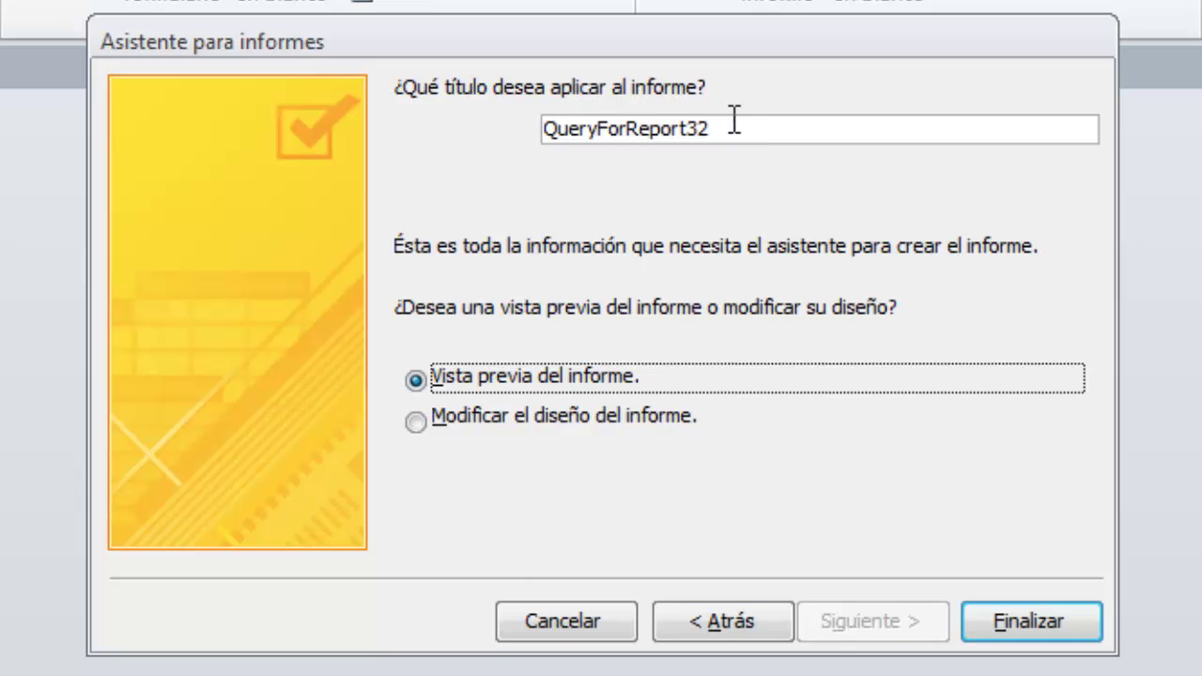
Title the report 'ReportStep32' and finish the wizard, opening it in design view.
{"action": "left_click_drag", "start_coordinate": [728, 122], "coordinate": [439, 122]}
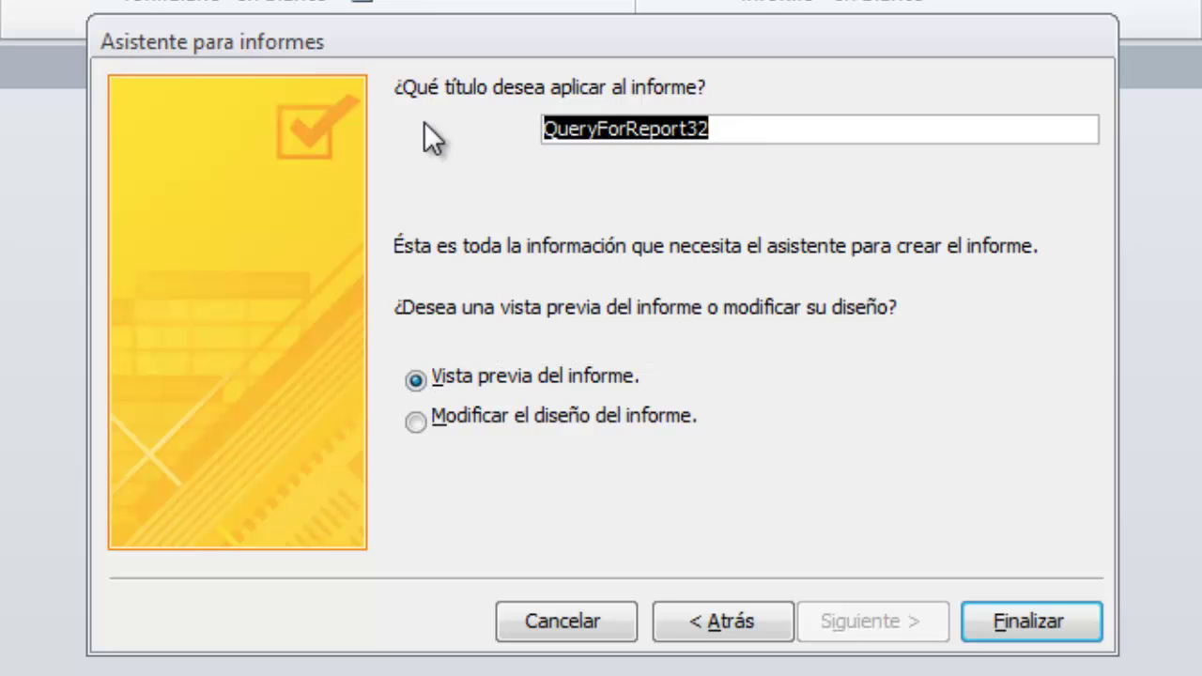
{"action": "type", "text": "Report"}
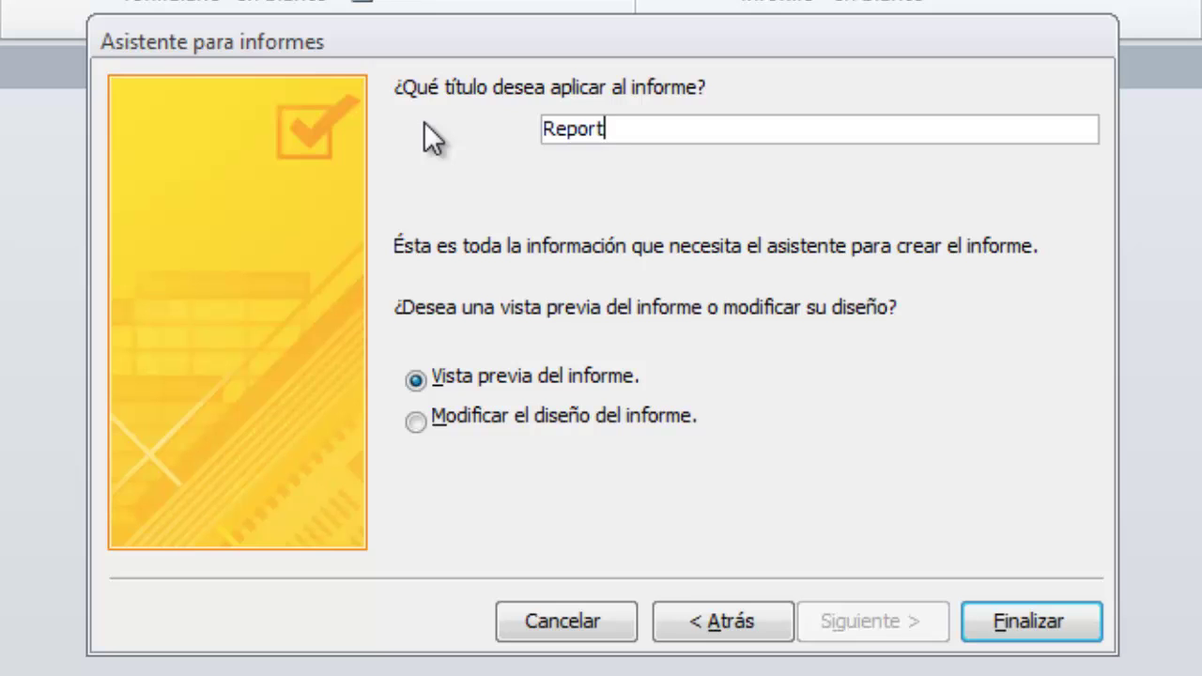
{"action": "type", "text": "Step"}
{"action": "type", "text": "32"}
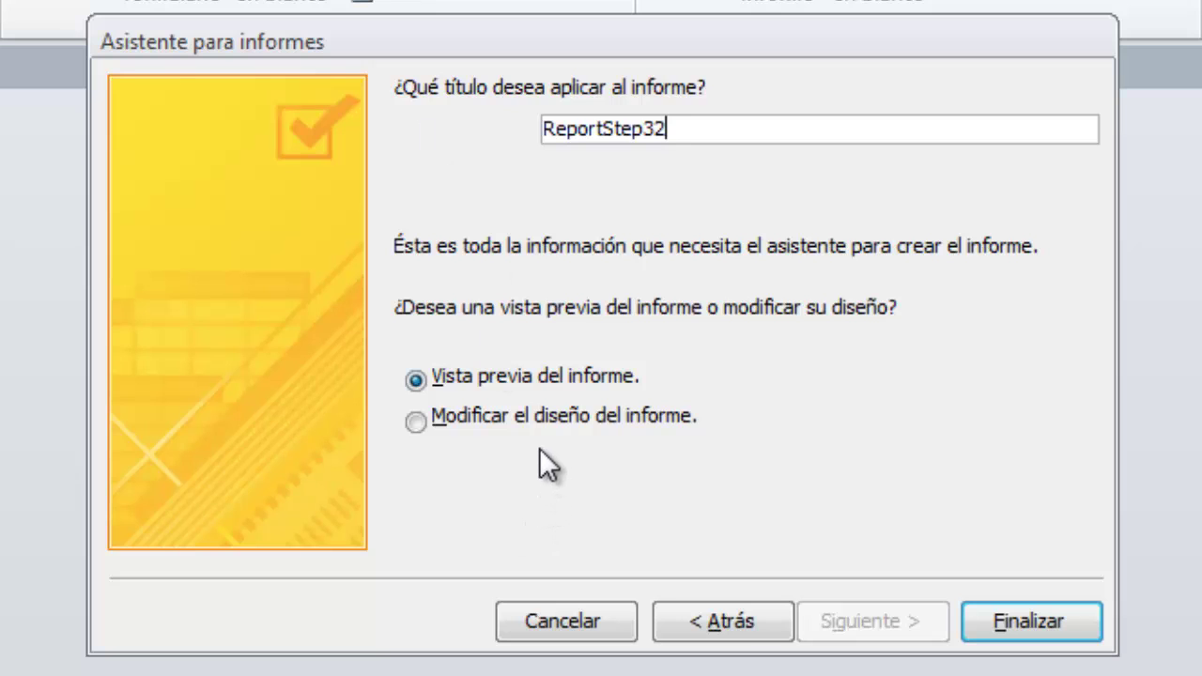
{"action": "left_click", "coordinate": [460, 418]}
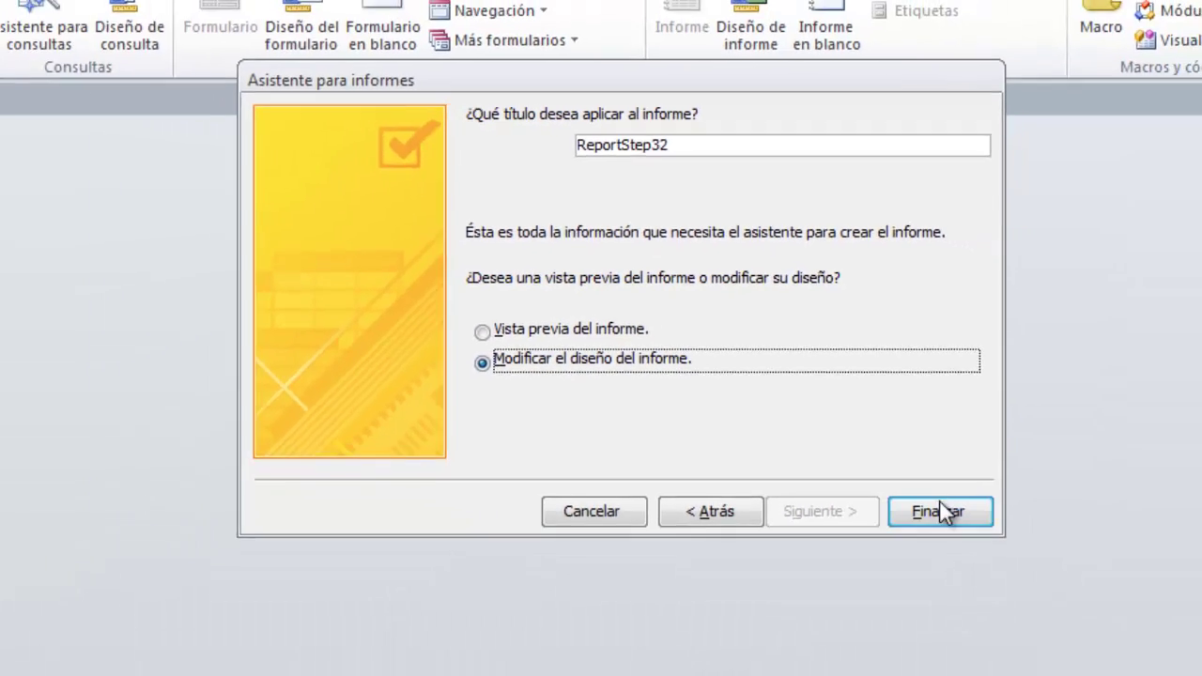
{"action": "left_click", "coordinate": [1028, 621]}
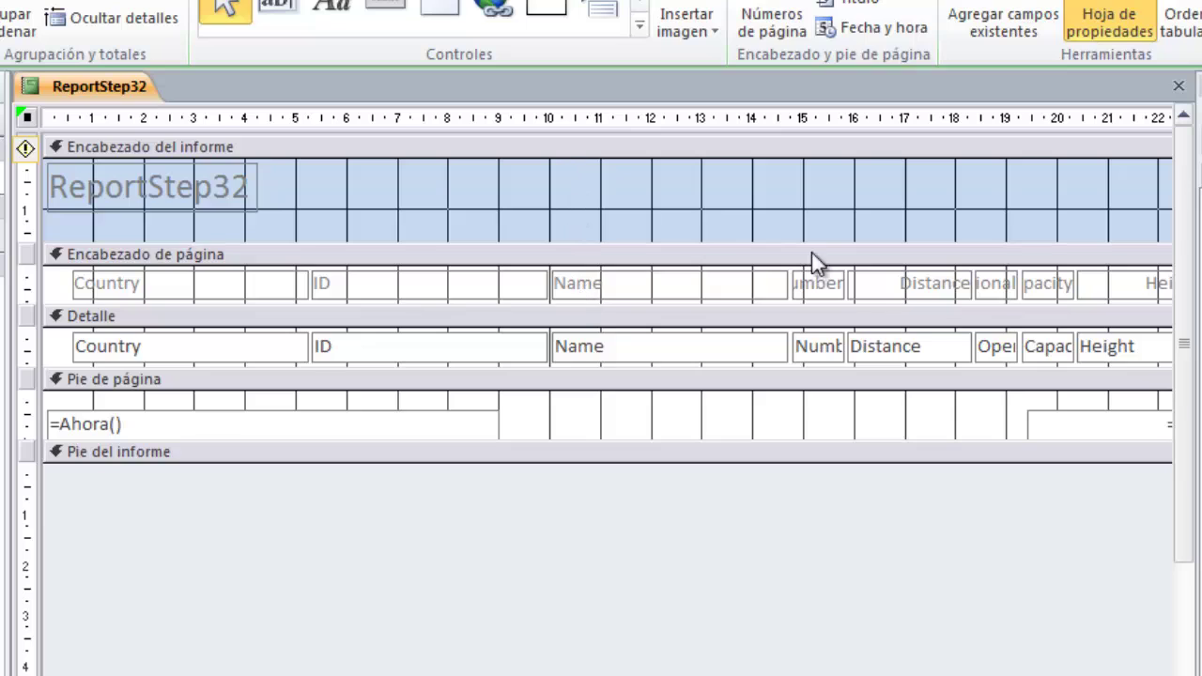
Close the property sheet with F4 to widen the ReportStep32 design view.
{"action": "key", "text": "F4"}
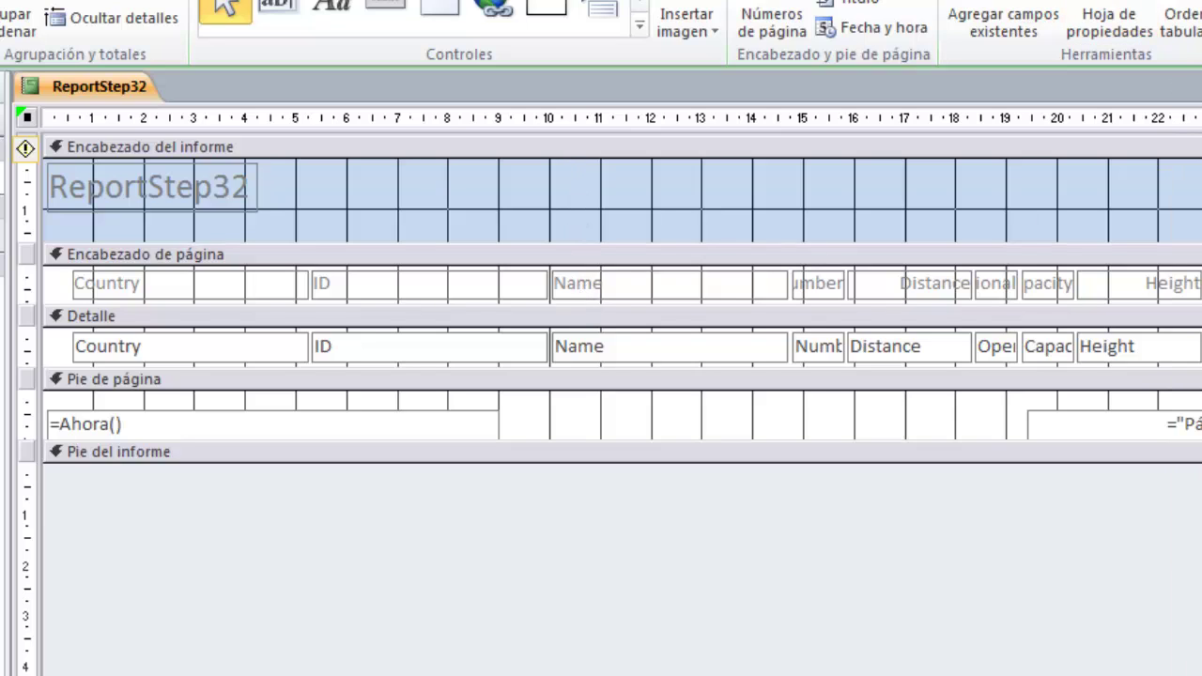
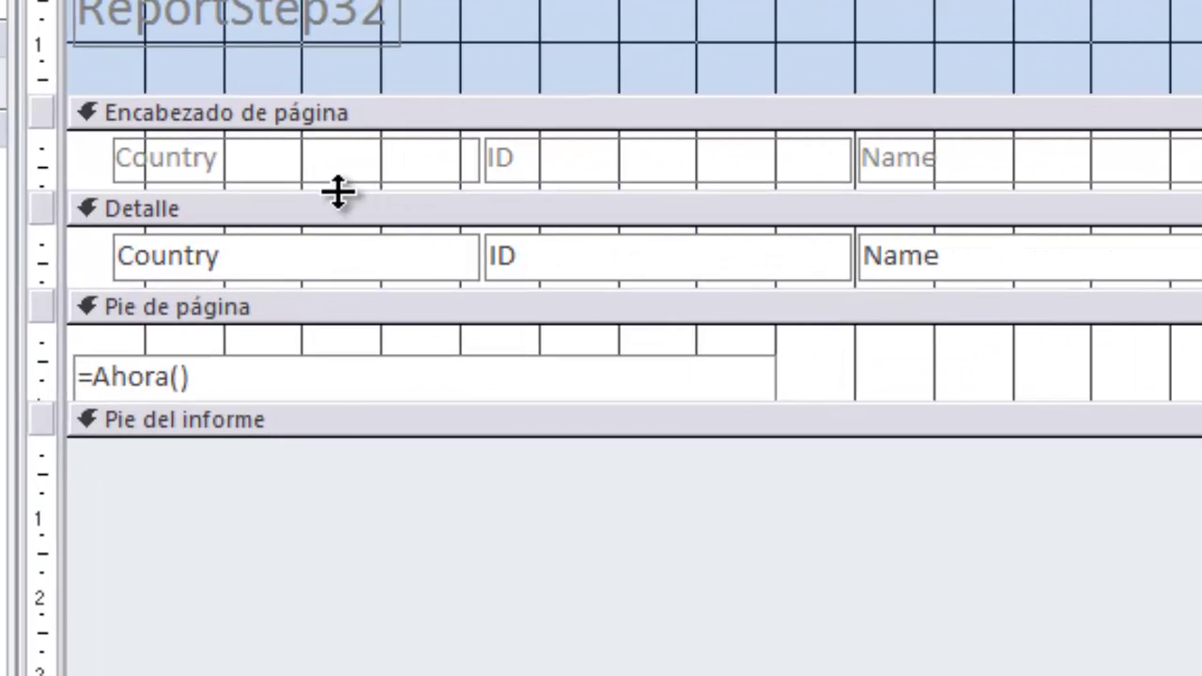
Drag the Detalle bar down to deepen the page header, then shift all six heading labels down two notches.
{"action": "left_click_drag", "start_coordinate": [339, 192], "coordinate": [332, 273]}
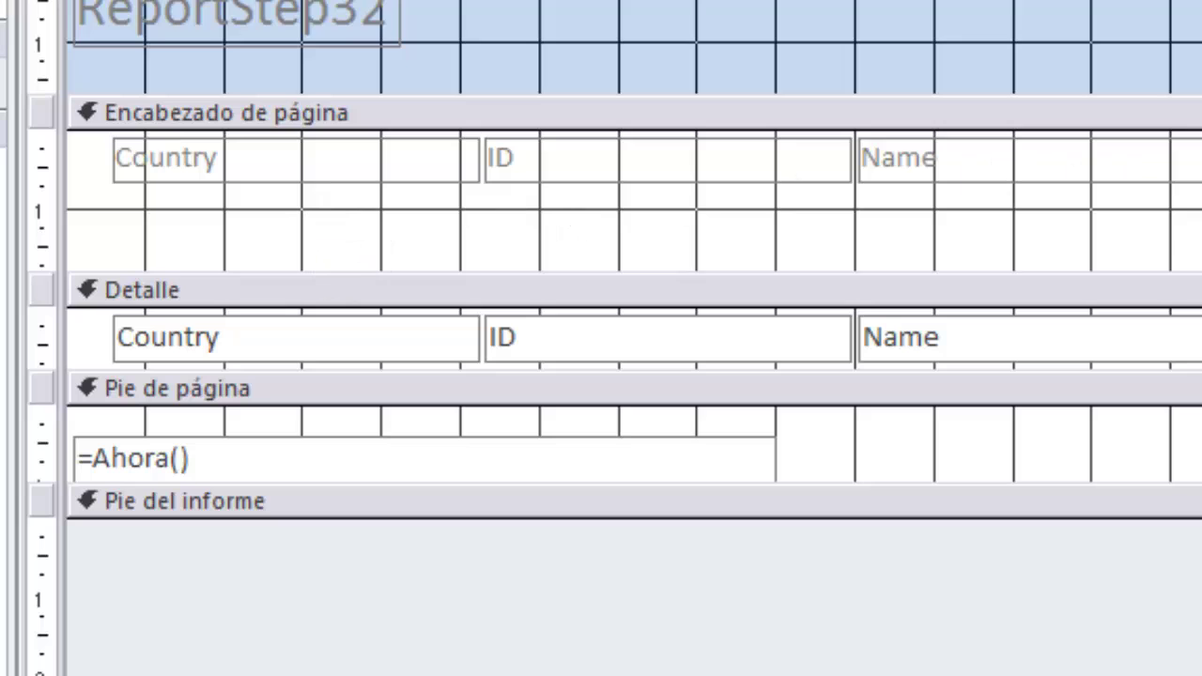
{"action": "left_click", "coordinate": [291, 173]}
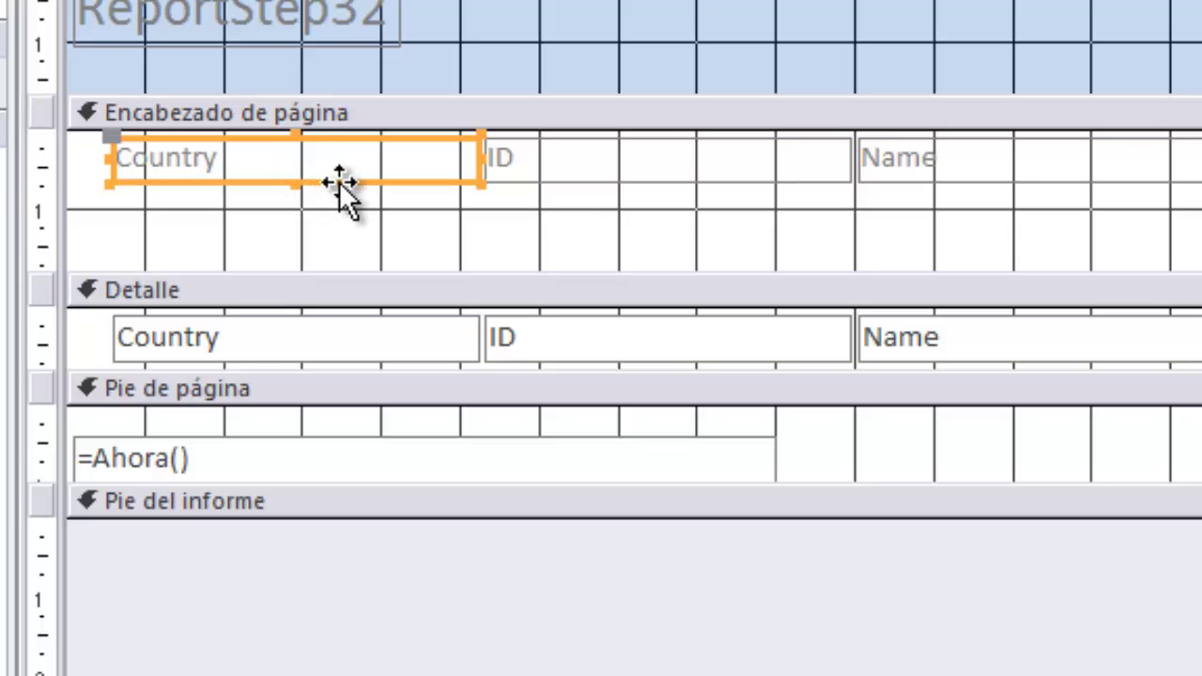
{"action": "left_click", "coordinate": [597, 170], "text": "shift"}
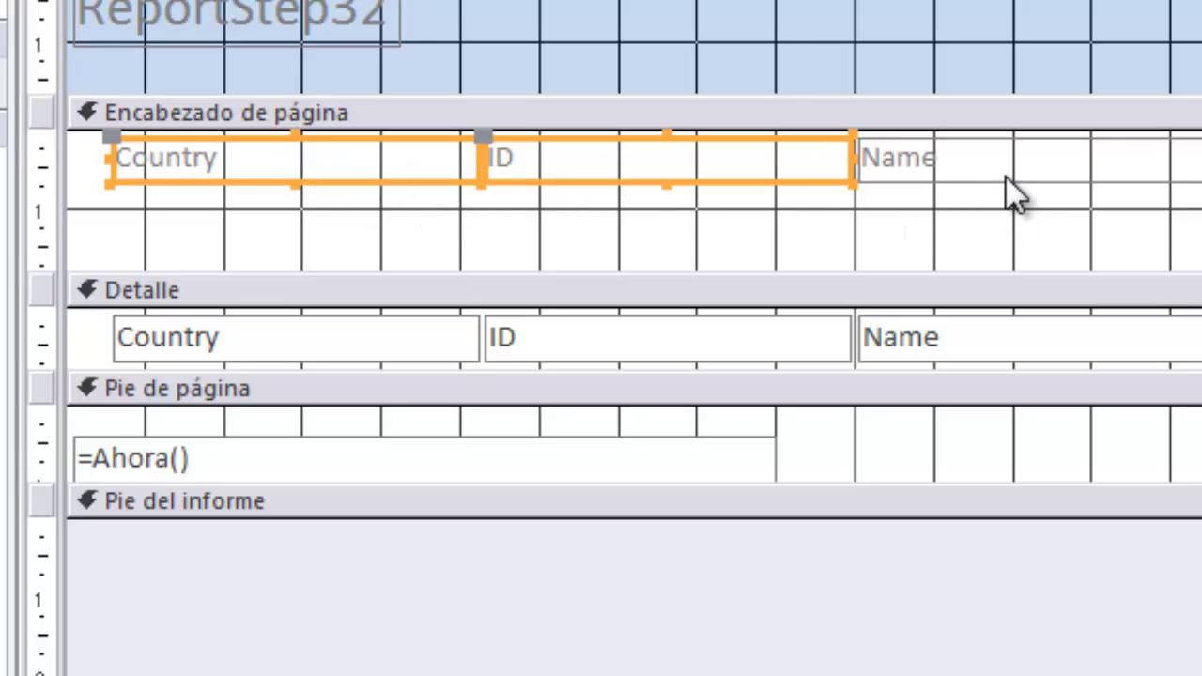
{"action": "left_click", "coordinate": [1063, 173], "text": "shift"}
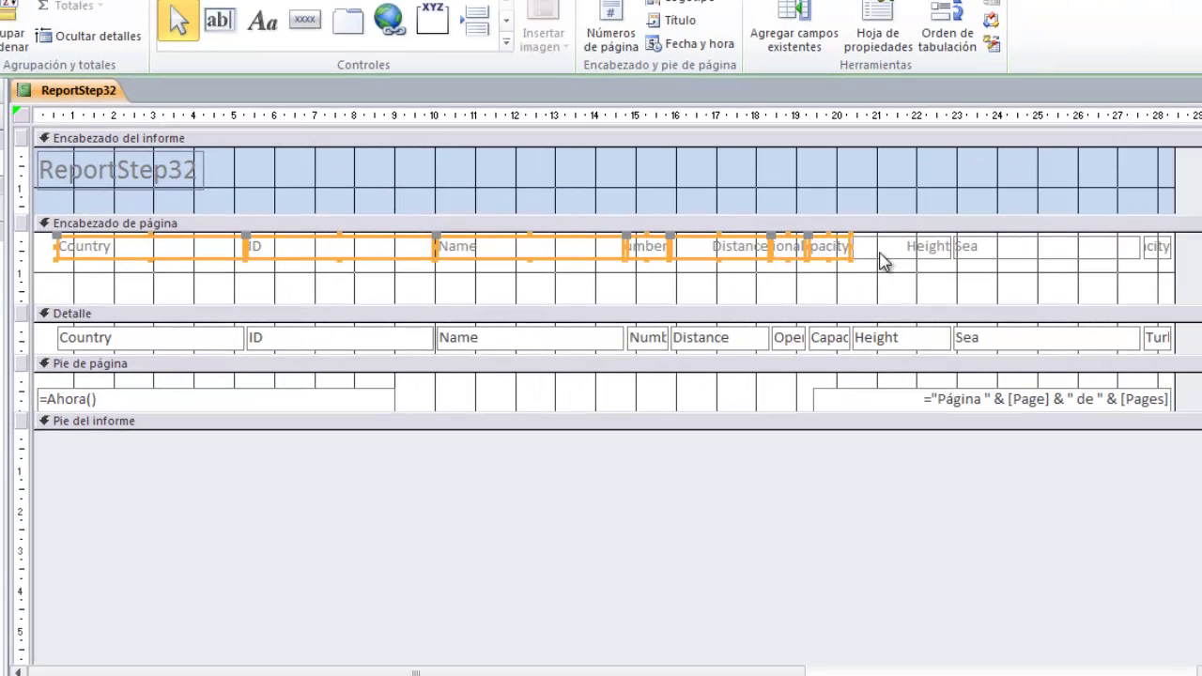
{"action": "left_click", "coordinate": [901, 252], "text": "shift"}
{"action": "left_click", "coordinate": [1108, 258], "text": "shift"}
{"action": "left_click", "coordinate": [1165, 252], "text": "shift"}
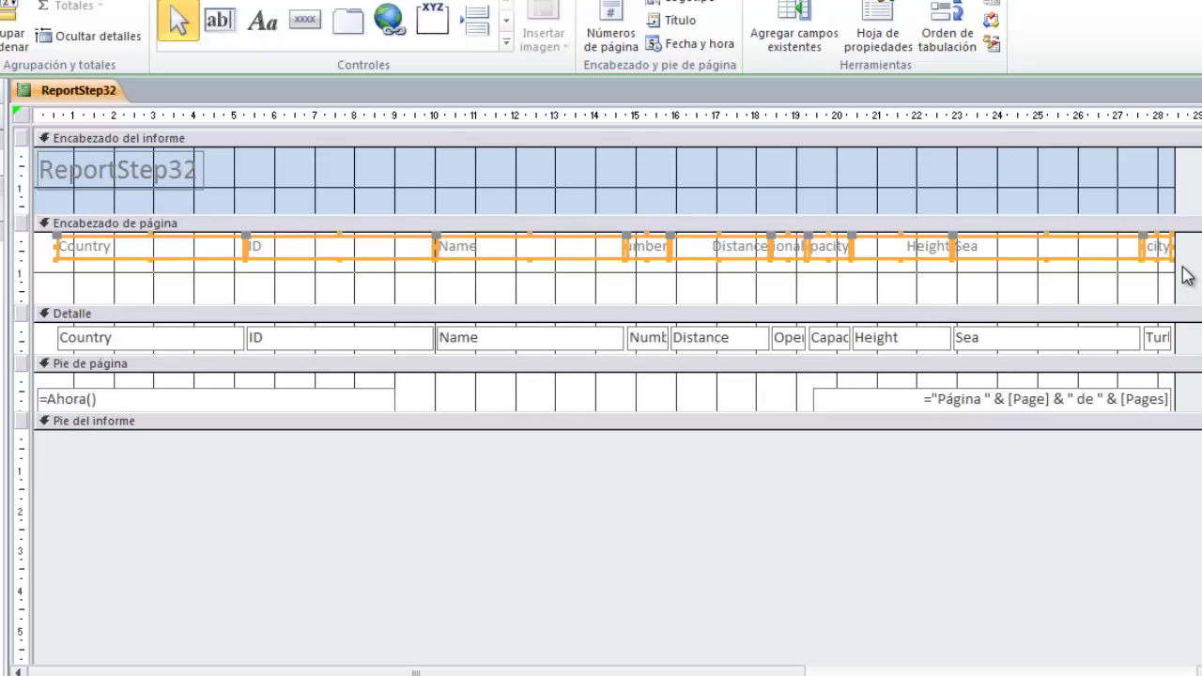
{"action": "key", "text": "Down"}
{"action": "key", "text": "Down"}
{"action": "key", "text": "Down"}
{"action": "key", "text": "Down"}
{"action": "key", "text": "Down"}
{"action": "key", "text": "Down"}
{"action": "key", "text": "Down"}
{"action": "key", "text": "Down"}
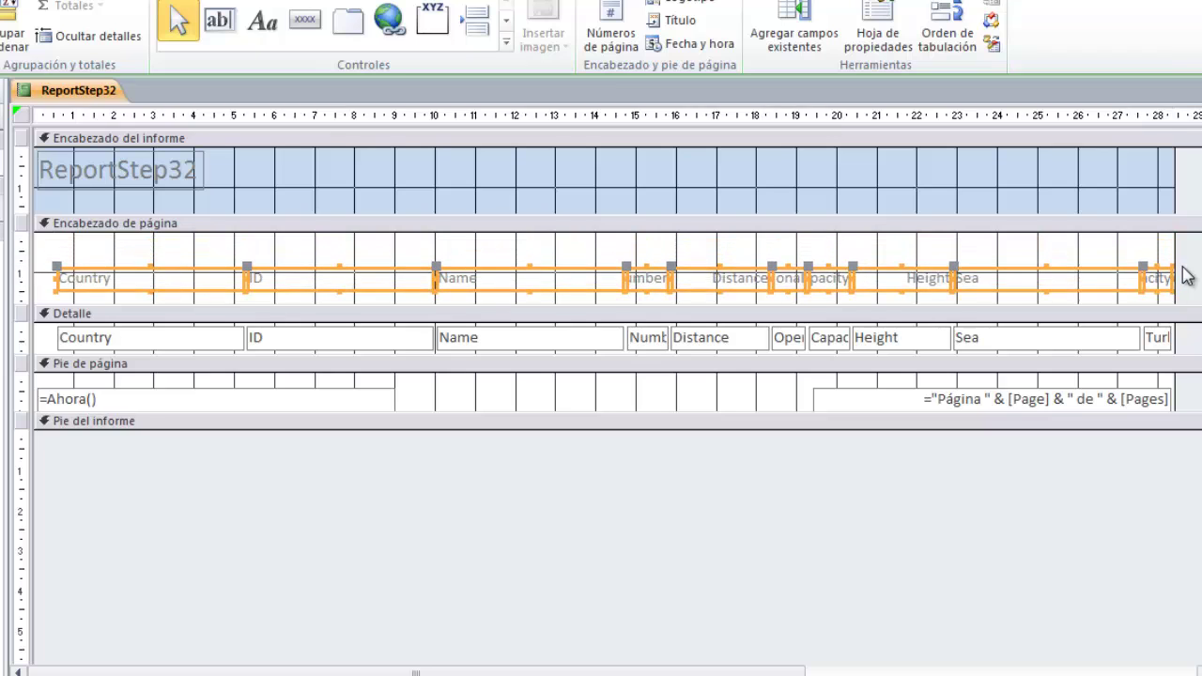
{"action": "key", "text": "Down"}
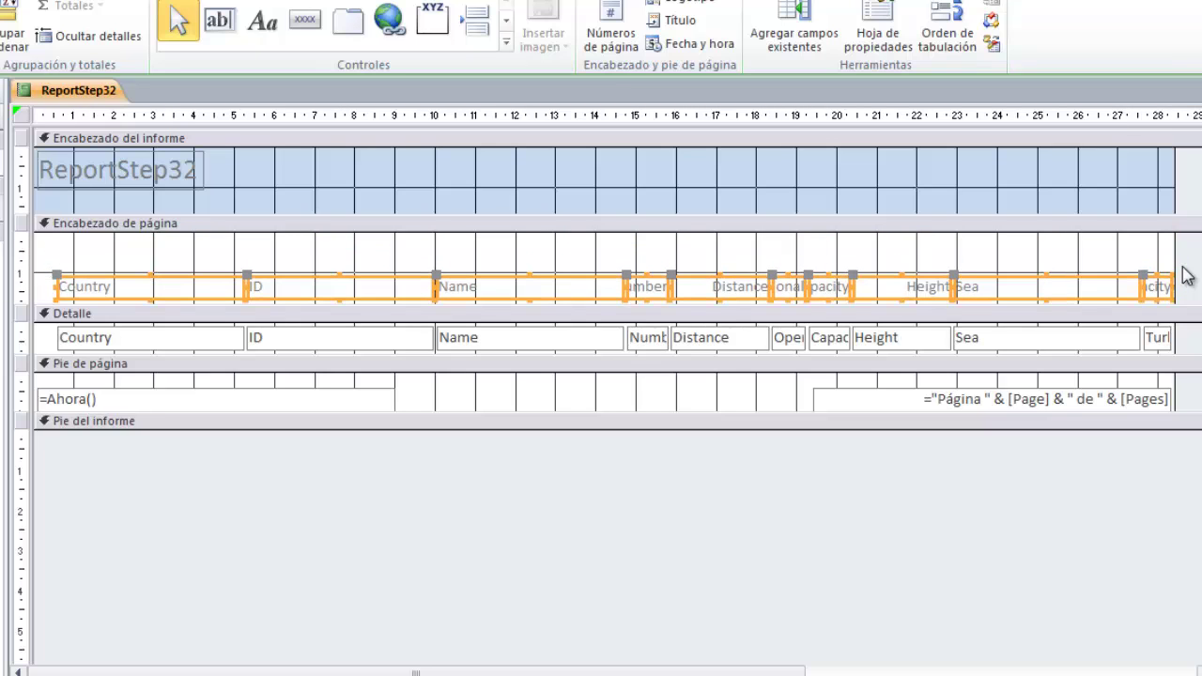
{"action": "left_click", "coordinate": [132, 260]}
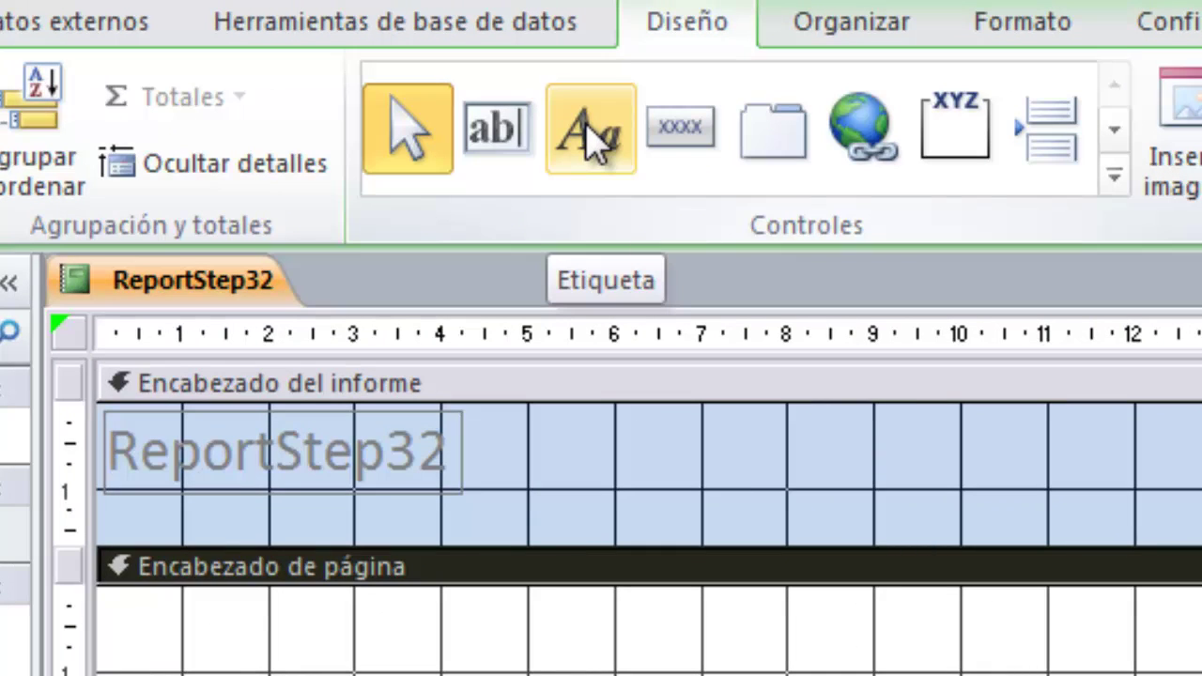
Draw a wide label above the headings reading 'Power from North and Irish Seas'.
{"action": "left_click", "coordinate": [592, 141]}
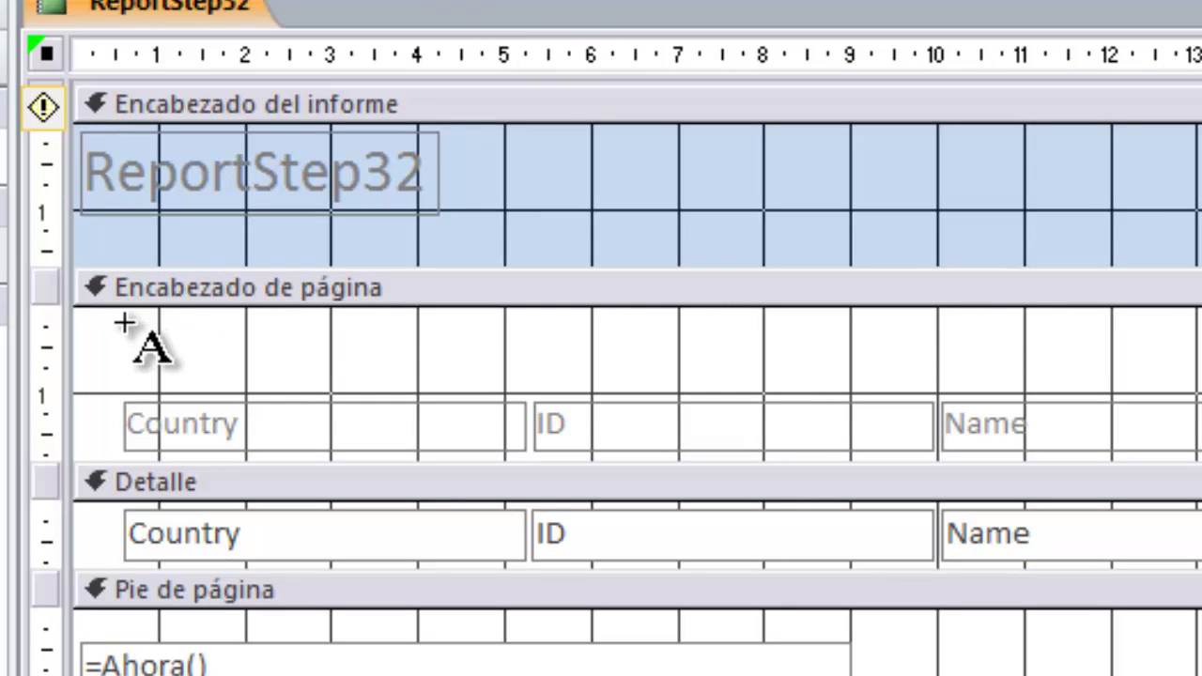
{"action": "left_click_drag", "start_coordinate": [124, 324], "coordinate": [936, 382]}
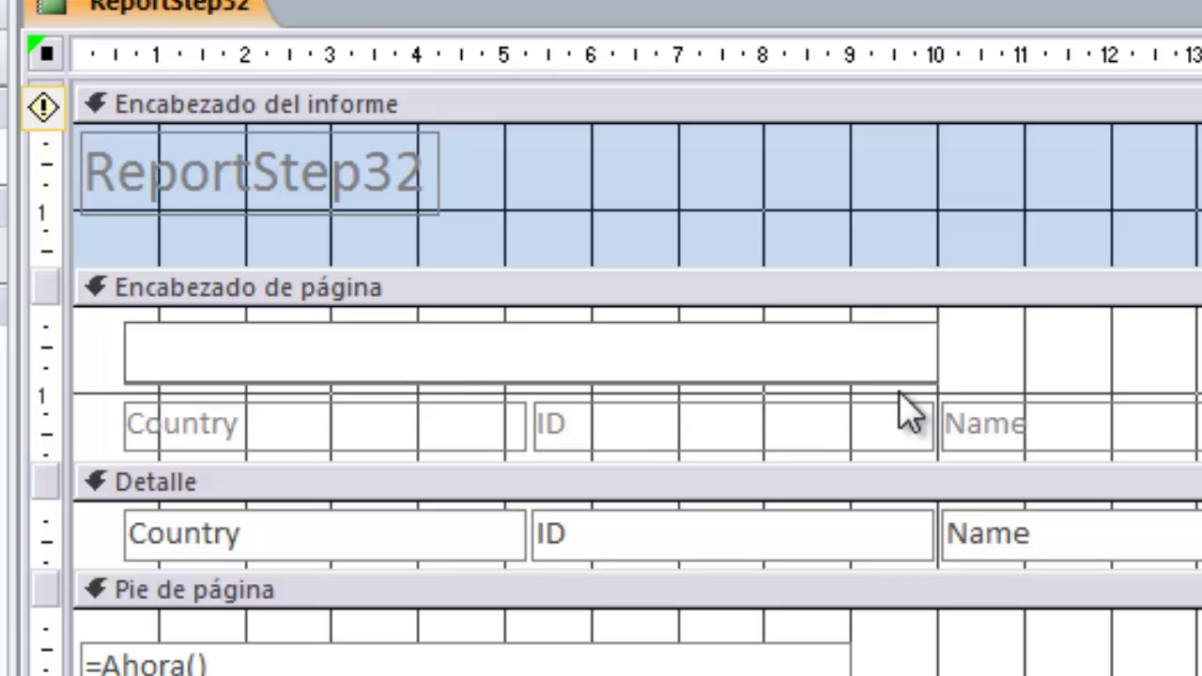
{"action": "type", "text": "Power from North and Irish Seas"}
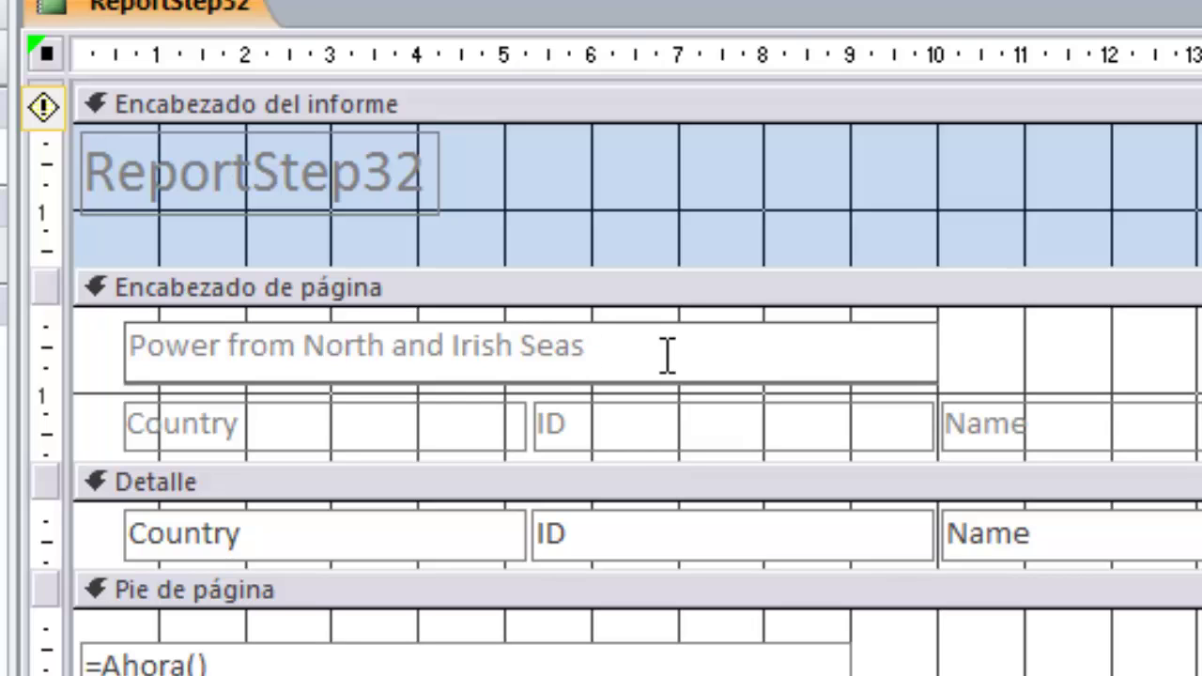
{"action": "left_click", "coordinate": [996, 374]}
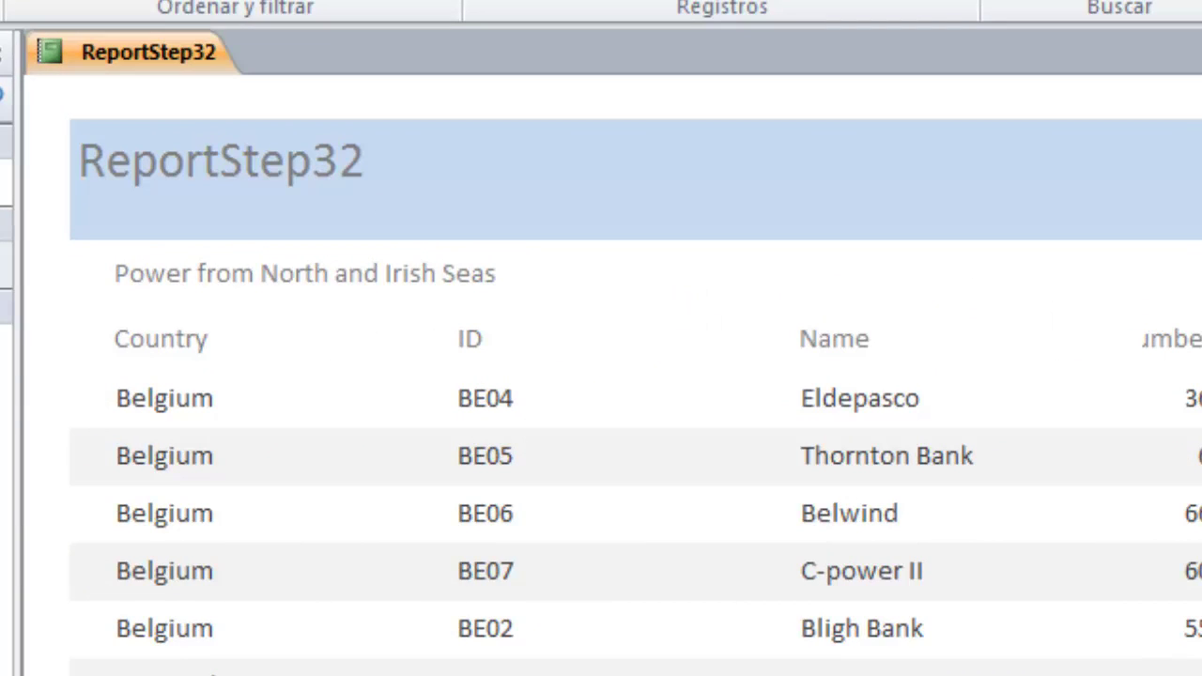
Scroll down through the report records and back to the top.
{"action": "scroll", "coordinate": [636, 391], "scroll_direction": "down", "scroll_amount": 10}
{"action": "scroll", "coordinate": [636, 376], "scroll_direction": "up", "scroll_amount": 10}
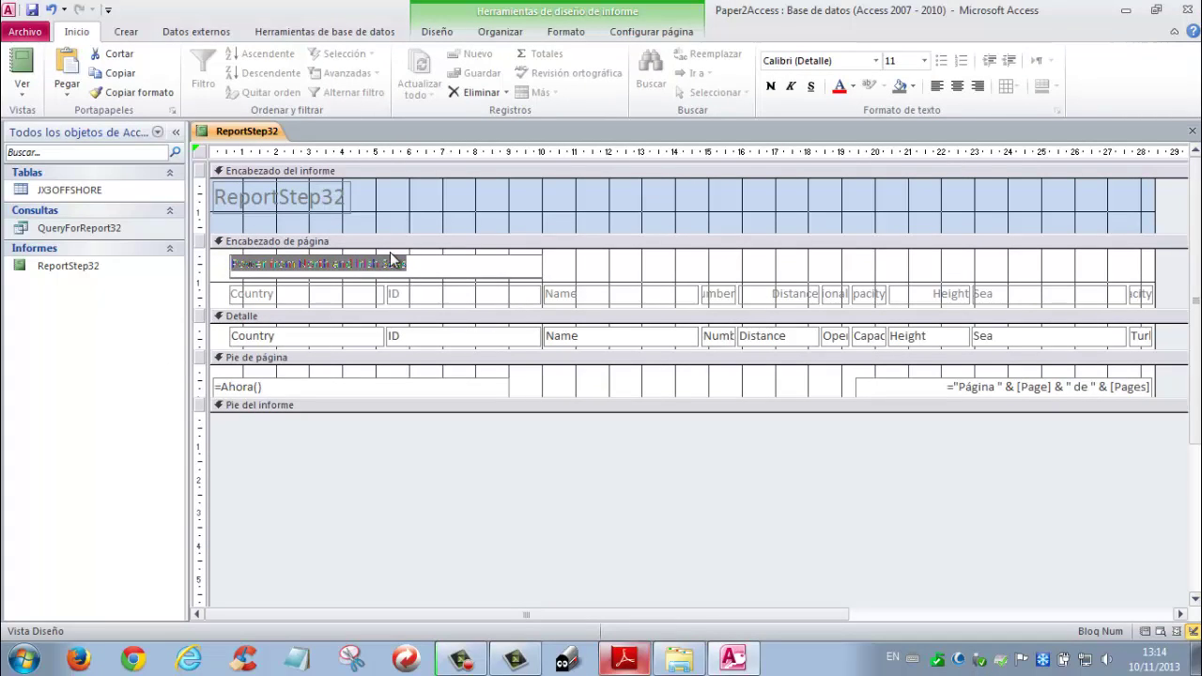
Format the 'Power from North and Irish Seas' subtitle as 14 pt bold.
{"action": "left_click", "coordinate": [925, 61]}
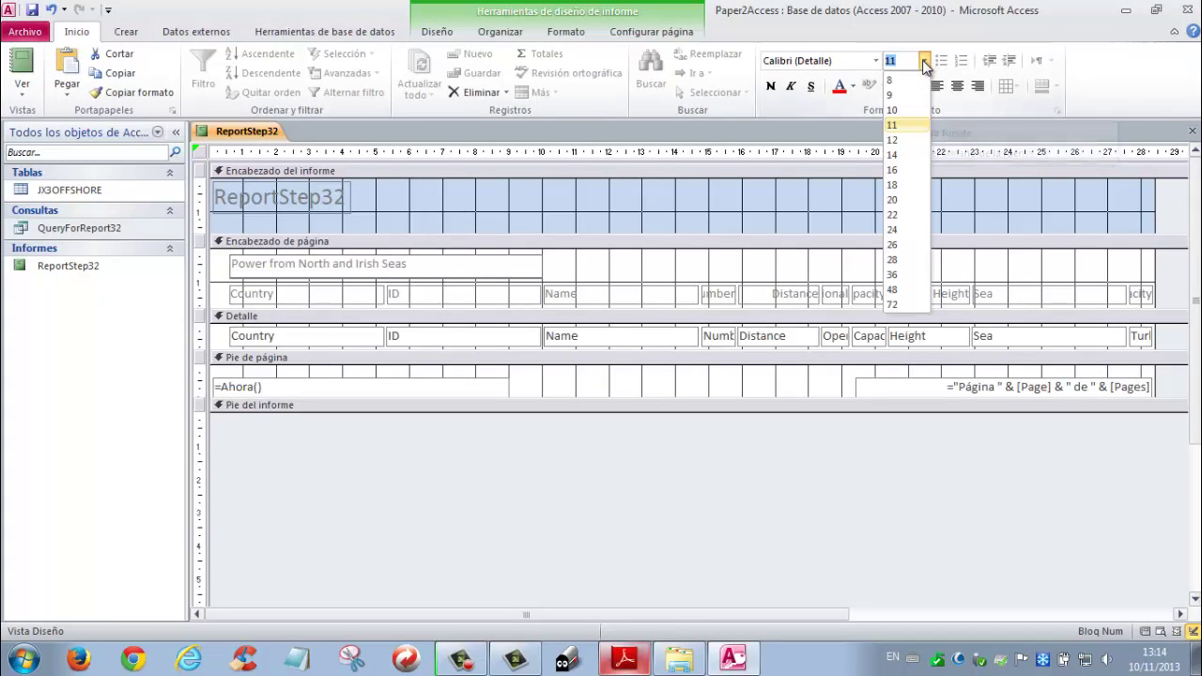
{"action": "left_click", "coordinate": [894, 152]}
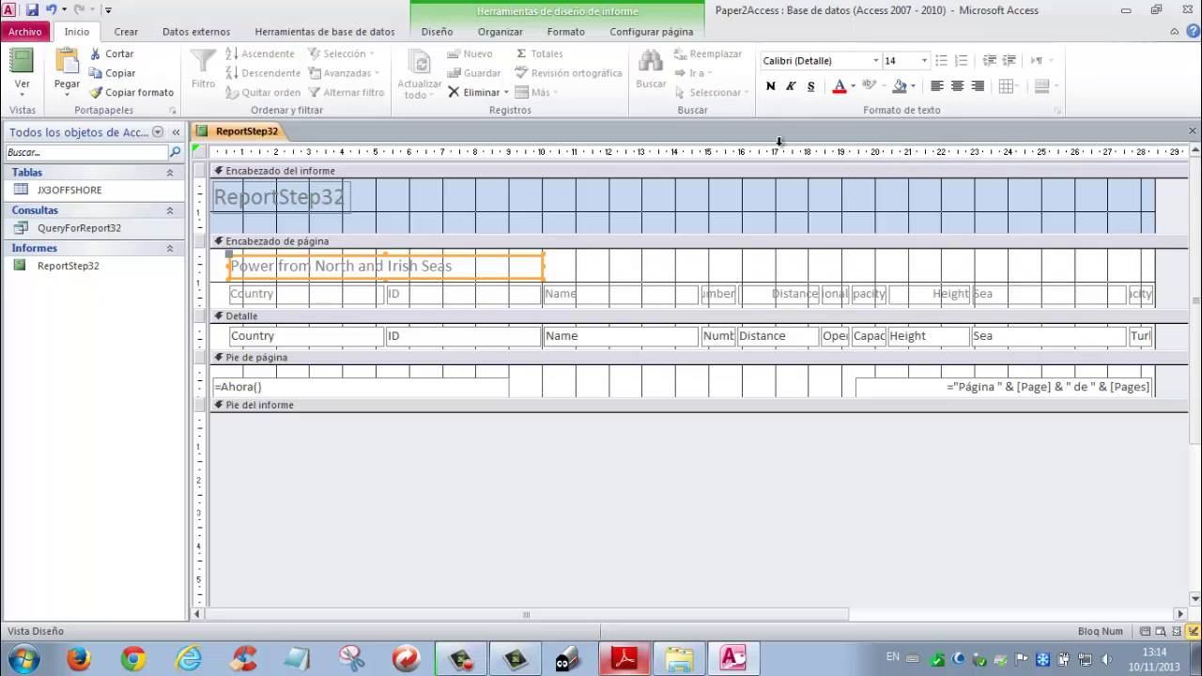
{"action": "left_click", "coordinate": [467, 264]}
{"action": "left_click_drag", "start_coordinate": [457, 265], "coordinate": [244, 254]}
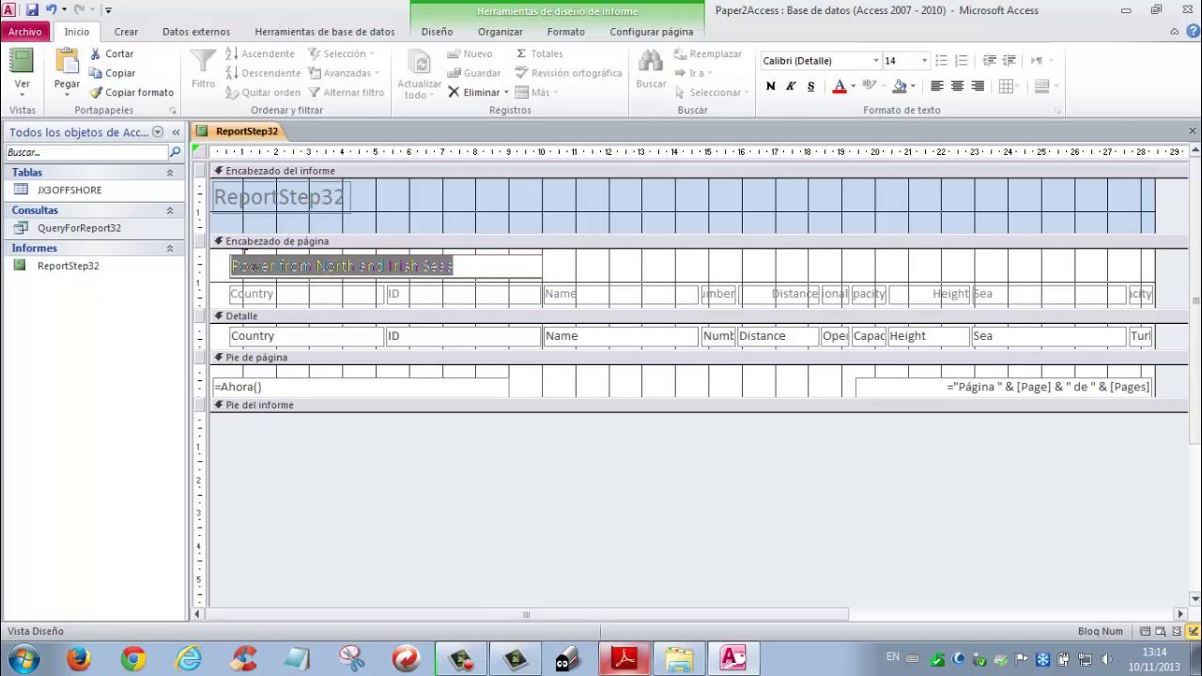
{"action": "left_click", "coordinate": [771, 87]}
{"action": "left_click", "coordinate": [648, 269]}
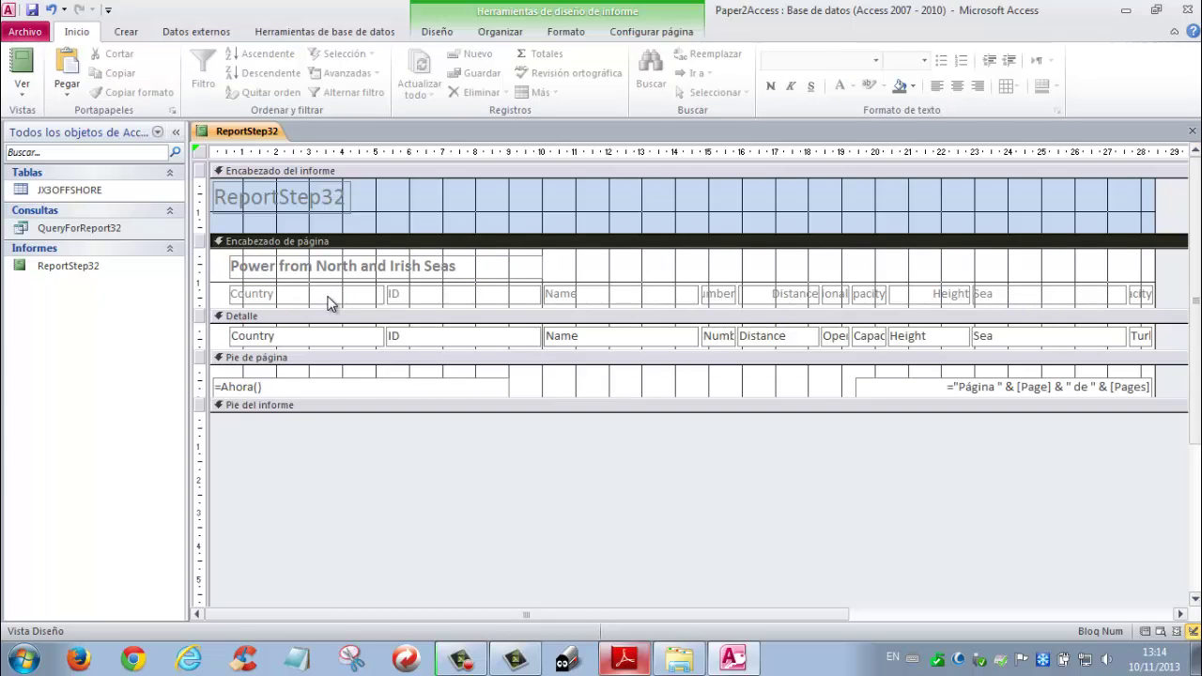
{"action": "left_click", "coordinate": [329, 301]}
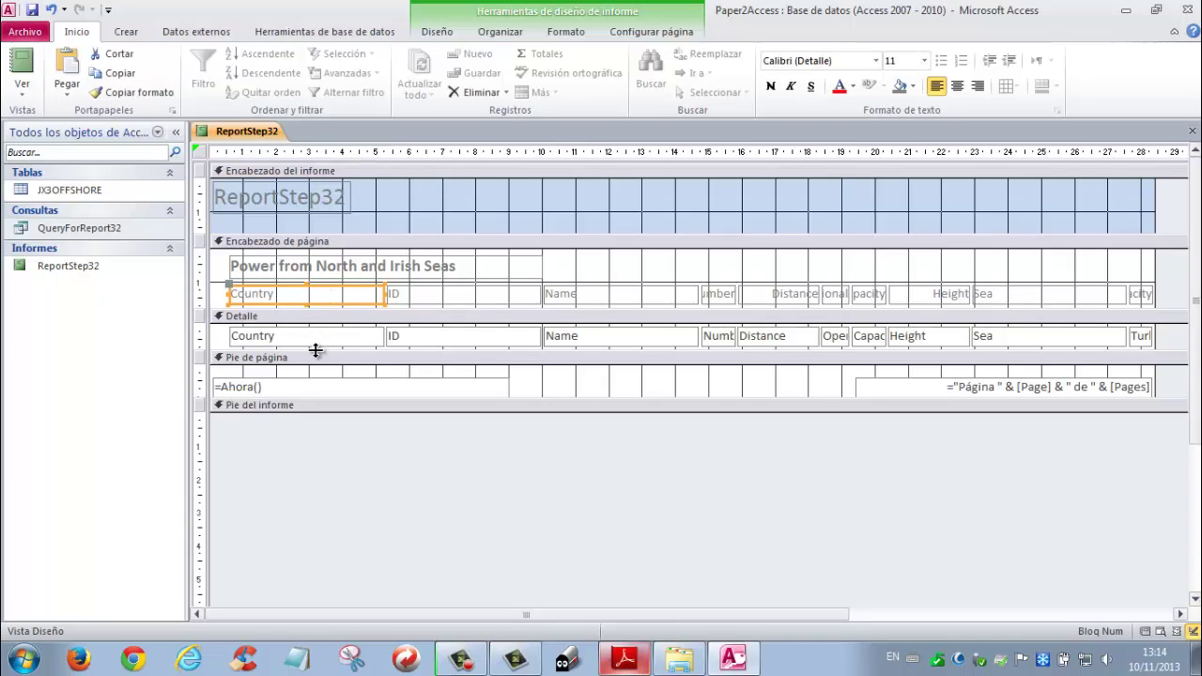
Narrow the Country column, then narrow the ID column and move it left beside Country.
{"action": "left_click", "coordinate": [317, 338], "text": "shift"}
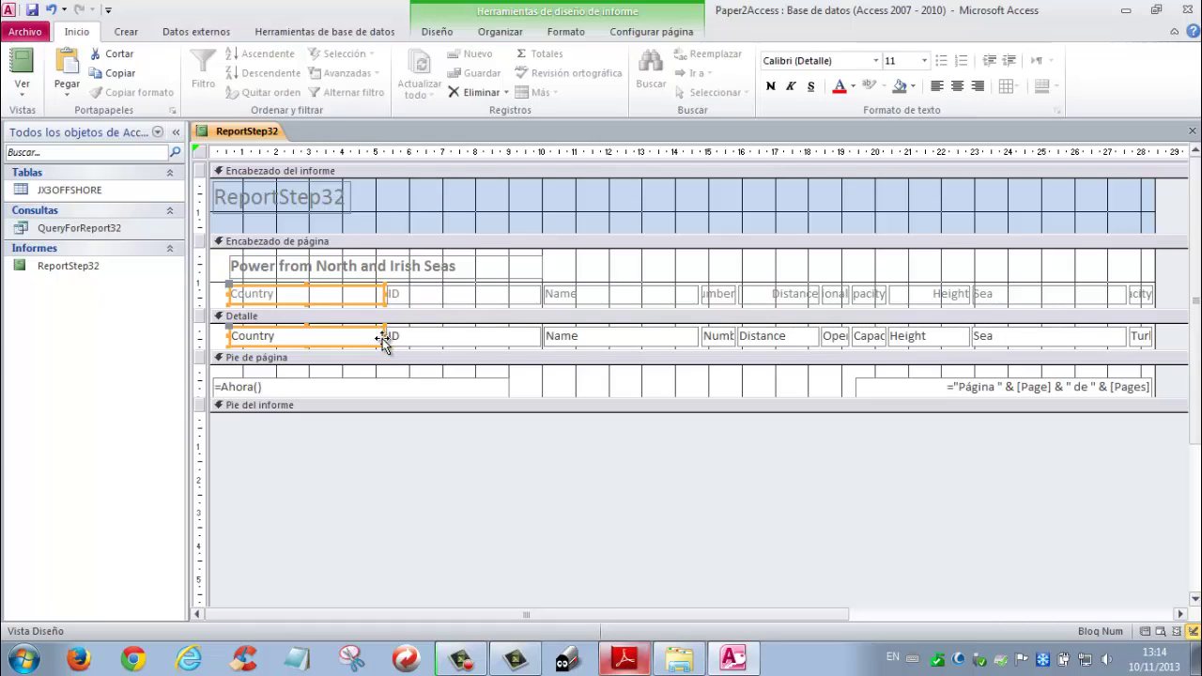
{"action": "left_click_drag", "start_coordinate": [383, 336], "coordinate": [323, 334]}
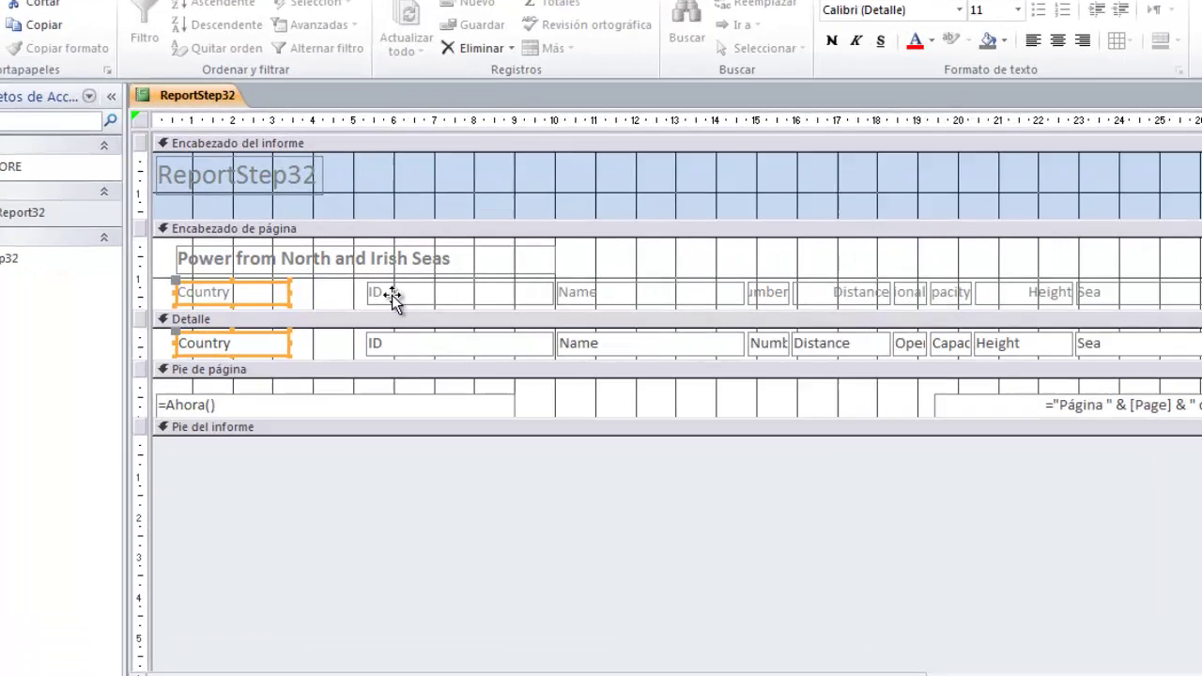
{"action": "left_click", "coordinate": [408, 296]}
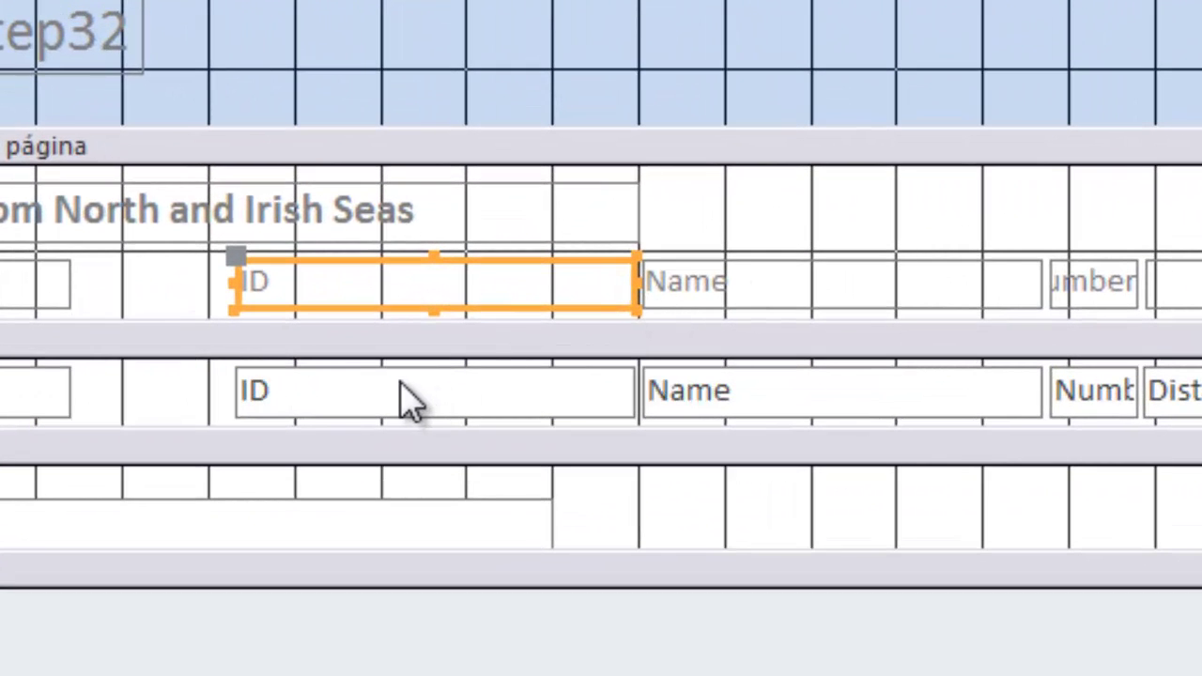
{"action": "left_click", "coordinate": [378, 385], "text": "shift"}
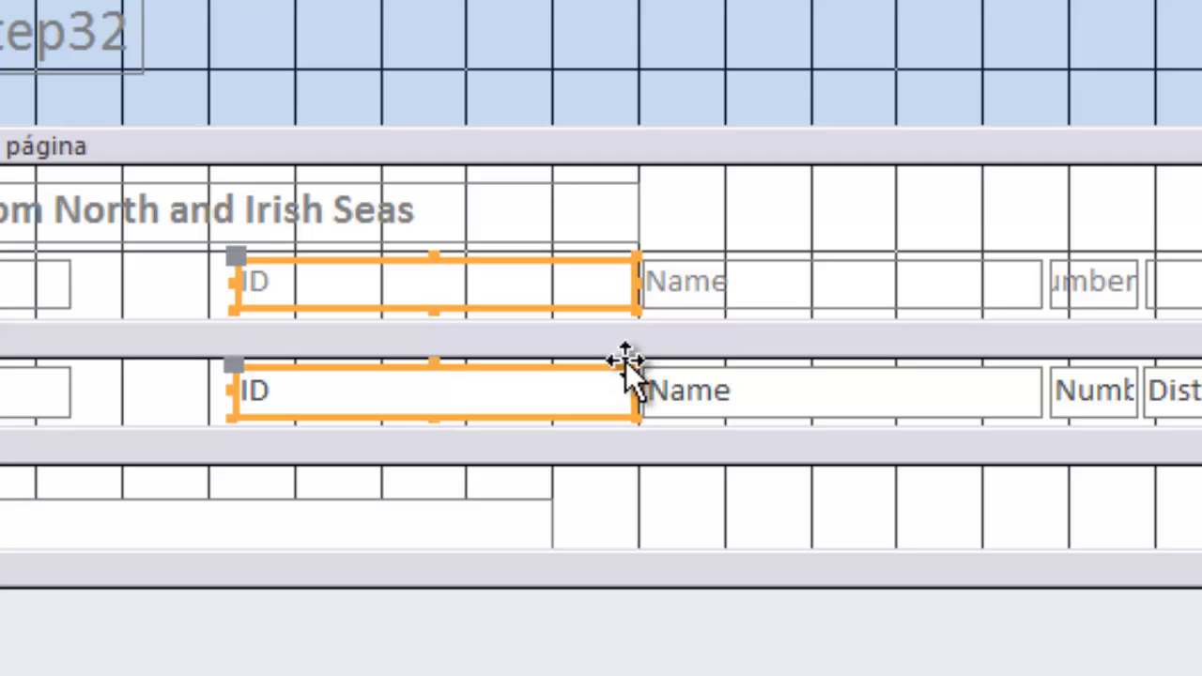
{"action": "left_click_drag", "start_coordinate": [636, 392], "coordinate": [427, 387]}
{"action": "key", "text": "Left"}
{"action": "key", "text": "Left"}
{"action": "key", "text": "Left"}
{"action": "key", "text": "Left"}
{"action": "key", "text": "Left"}
{"action": "key", "text": "Left"}
{"action": "key", "text": "Left"}
{"action": "key", "text": "Left"}
{"action": "key", "text": "Left"}
{"action": "key", "text": "Left"}
{"action": "key", "text": "Left"}
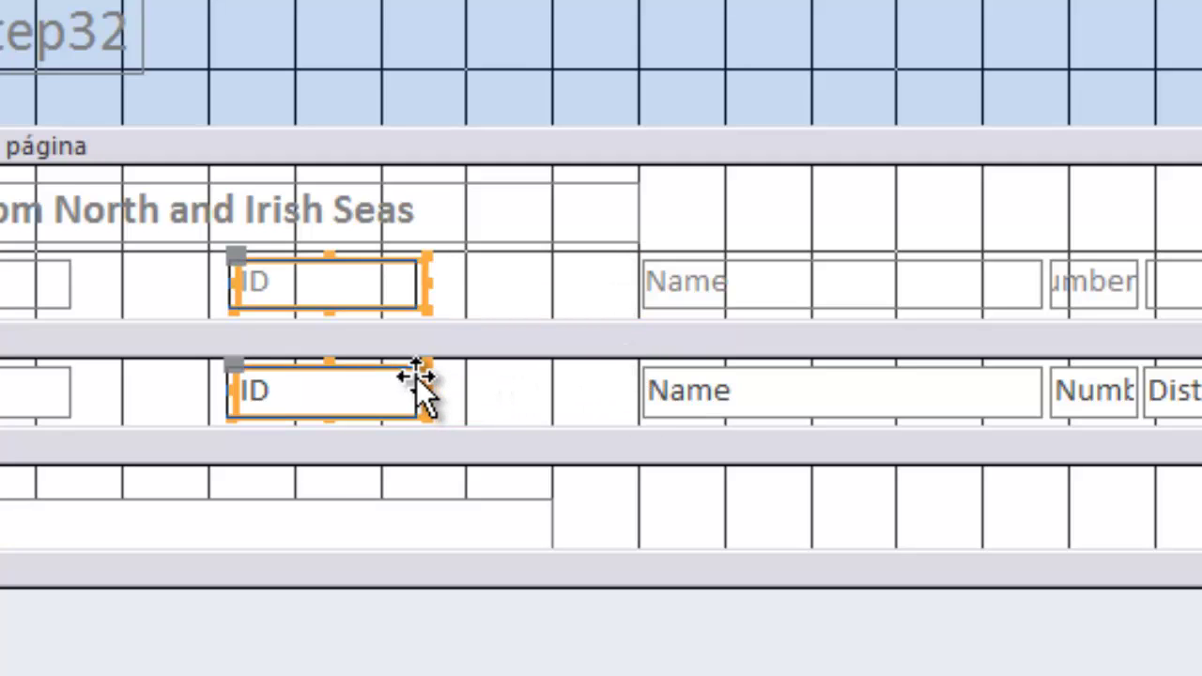
{"action": "key", "text": "Left"}
{"action": "key", "text": "Left"}
{"action": "key", "text": "Left"}
{"action": "key", "text": "Left"}
{"action": "key", "text": "Left"}
{"action": "key", "text": "Left"}
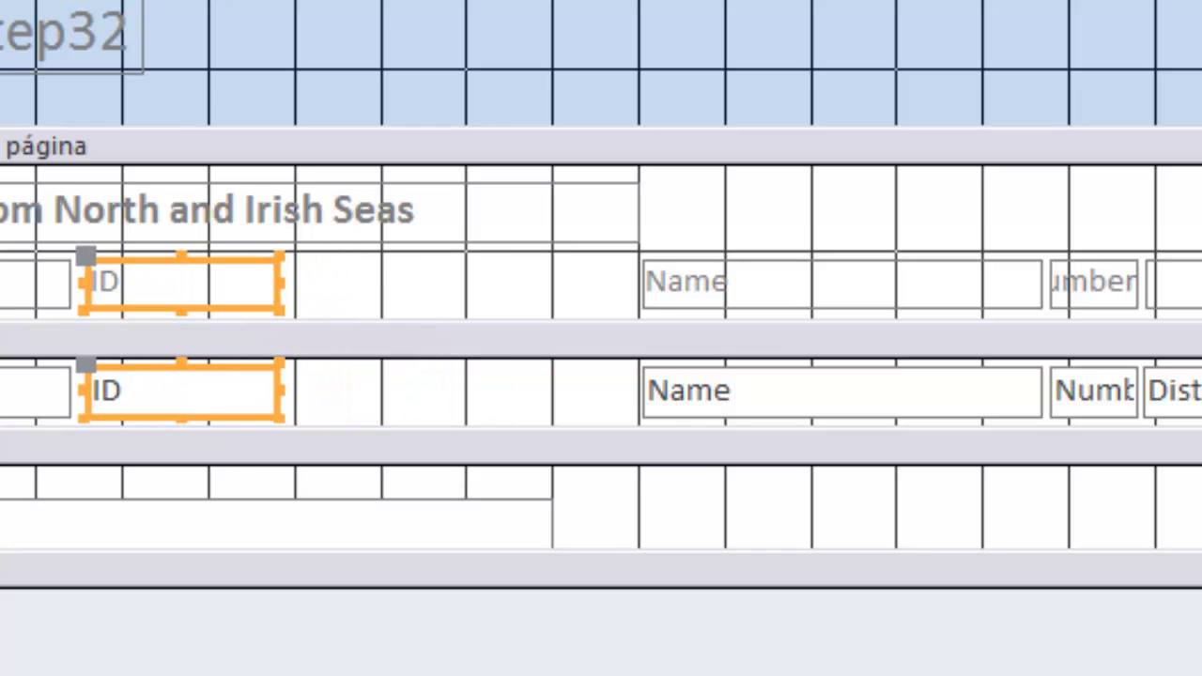
Narrow the Name heading and field and move them left beside ID.
{"action": "left_click", "coordinate": [877, 281]}
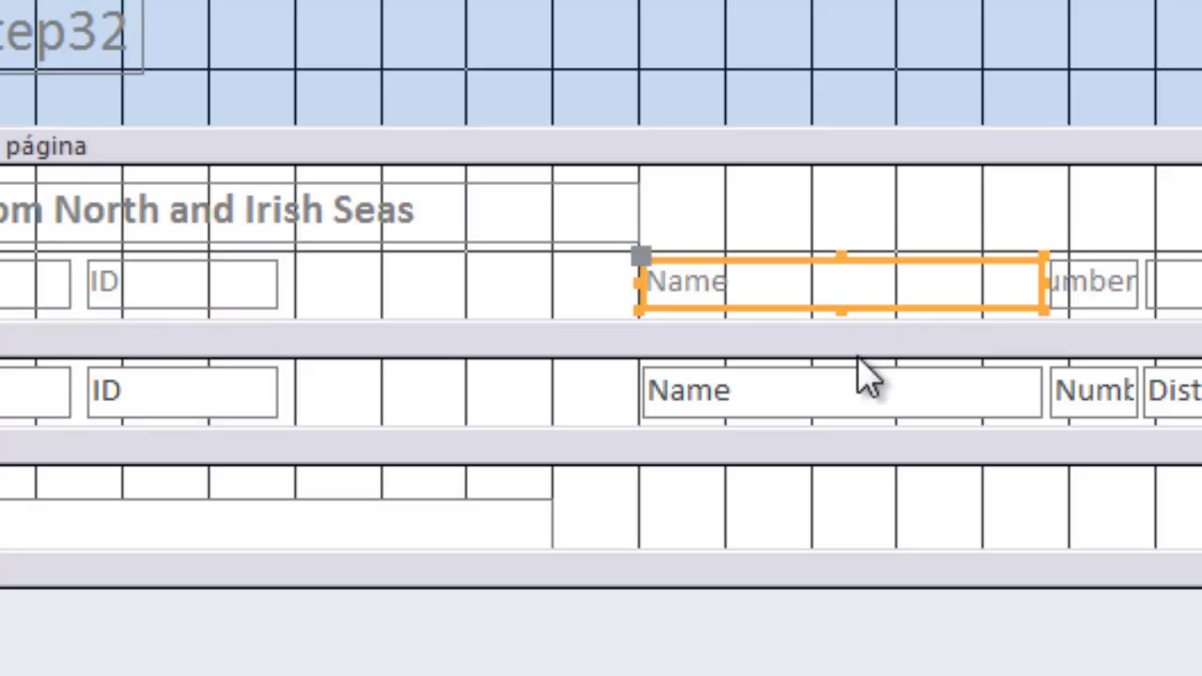
{"action": "left_click", "coordinate": [860, 399], "text": "shift"}
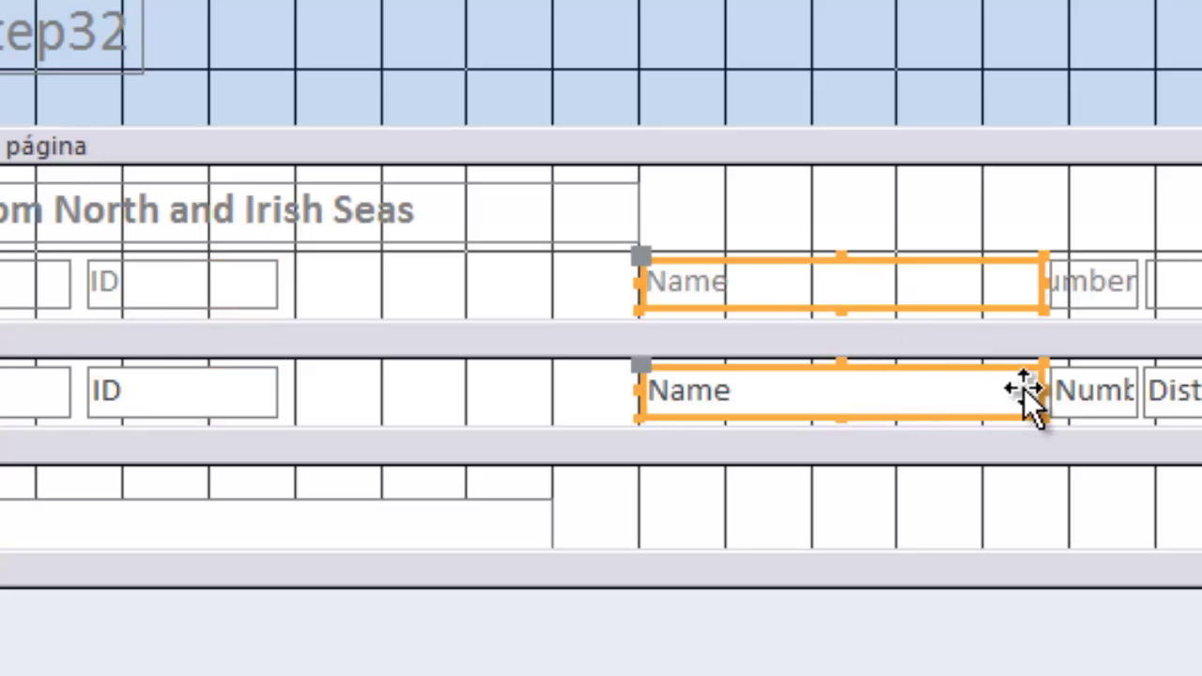
{"action": "left_click_drag", "start_coordinate": [1040, 391], "coordinate": [987, 394]}
{"action": "key", "text": "Left"}
{"action": "key", "text": "Left"}
{"action": "key", "text": "Left"}
{"action": "key", "text": "Left"}
{"action": "key", "text": "Left"}
{"action": "key", "text": "Left"}
{"action": "key", "text": "Left"}
{"action": "key", "text": "Left"}
{"action": "key", "text": "Left"}
{"action": "key", "text": "Left"}
{"action": "key", "text": "Left"}
{"action": "key", "text": "Left"}
{"action": "key", "text": "Left"}
{"action": "key", "text": "Left"}
{"action": "key", "text": "Left"}
{"action": "key", "text": "Left"}
{"action": "key", "text": "Left"}
{"action": "key", "text": "Left"}
{"action": "key", "text": "Left"}
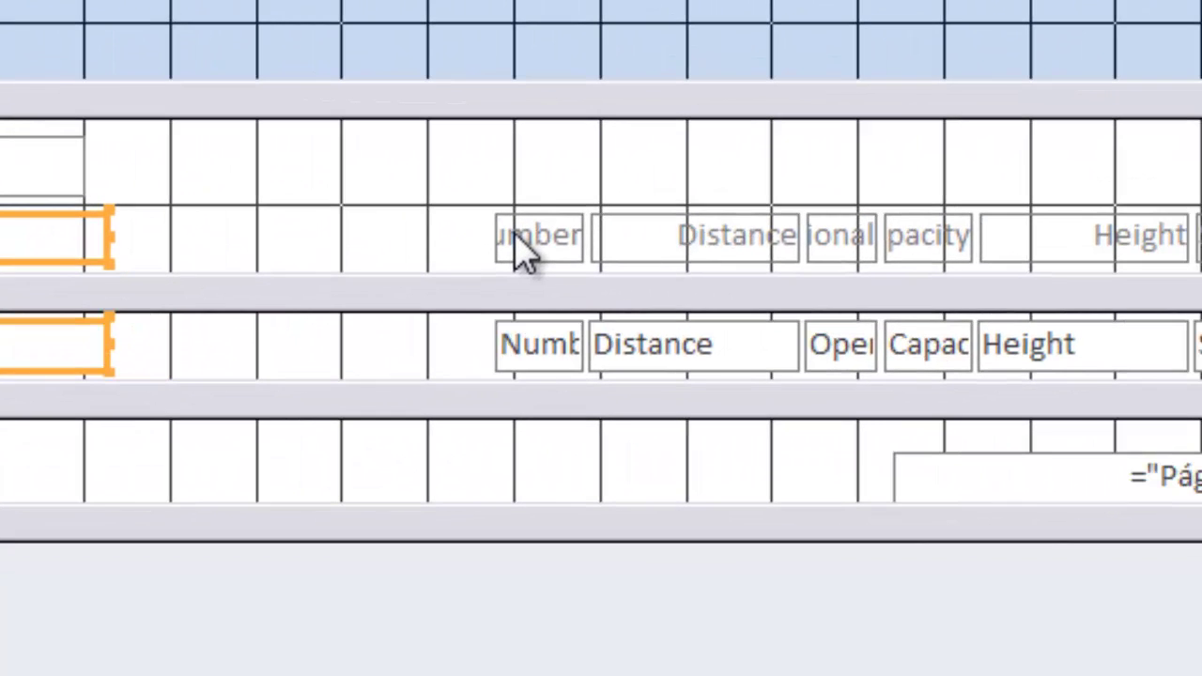
Move the Number column left beside Name, widen it, and right-align its values.
{"action": "left_click", "coordinate": [515, 234]}
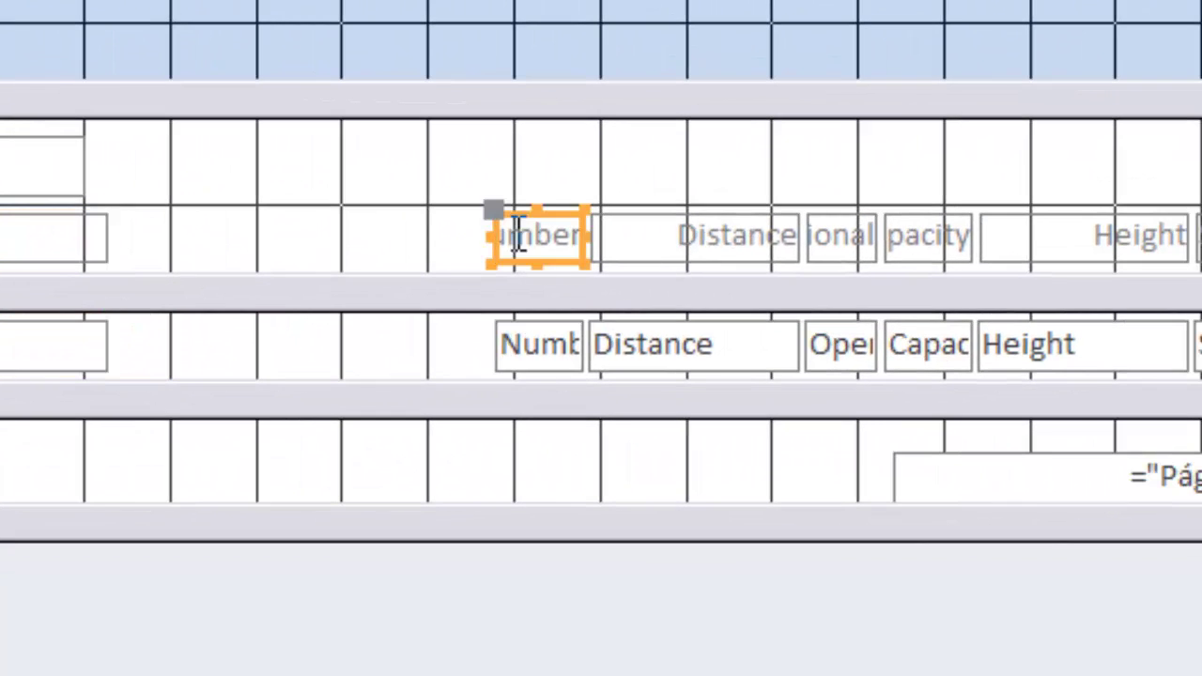
{"action": "left_click", "coordinate": [535, 345], "text": "shift"}
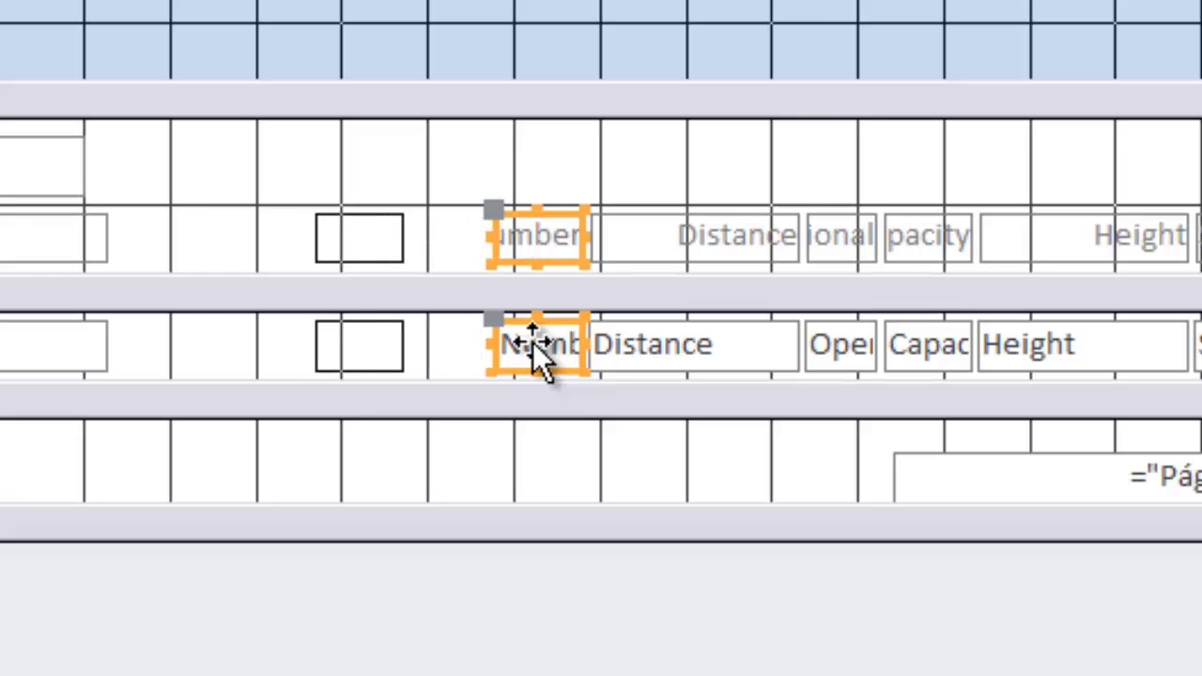
{"action": "key", "text": "Left"}
{"action": "key", "text": "Left"}
{"action": "key", "text": "Left"}
{"action": "key", "text": "Left"}
{"action": "key", "text": "Left"}
{"action": "key", "text": "Left"}
{"action": "key", "text": "Left"}
{"action": "key", "text": "Left"}
{"action": "key", "text": "Left"}
{"action": "key", "text": "Left"}
{"action": "key", "text": "Left"}
{"action": "key", "text": "Left"}
{"action": "key", "text": "Left"}
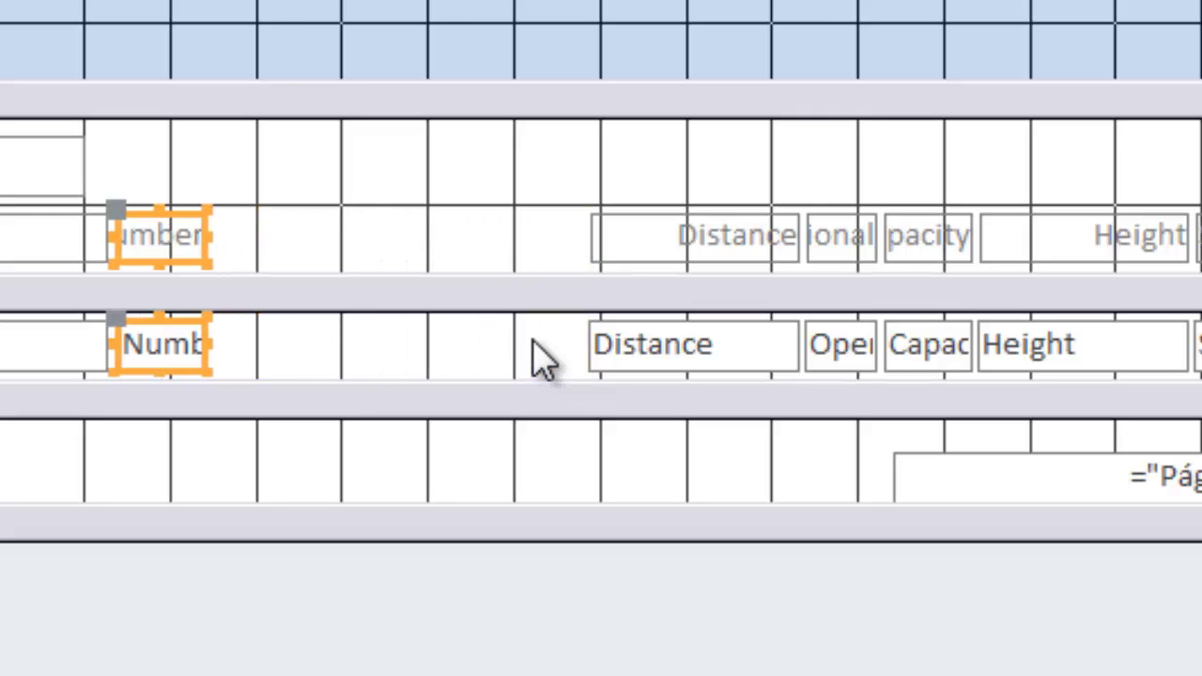
{"action": "left_click_drag", "start_coordinate": [203, 235], "coordinate": [270, 247]}
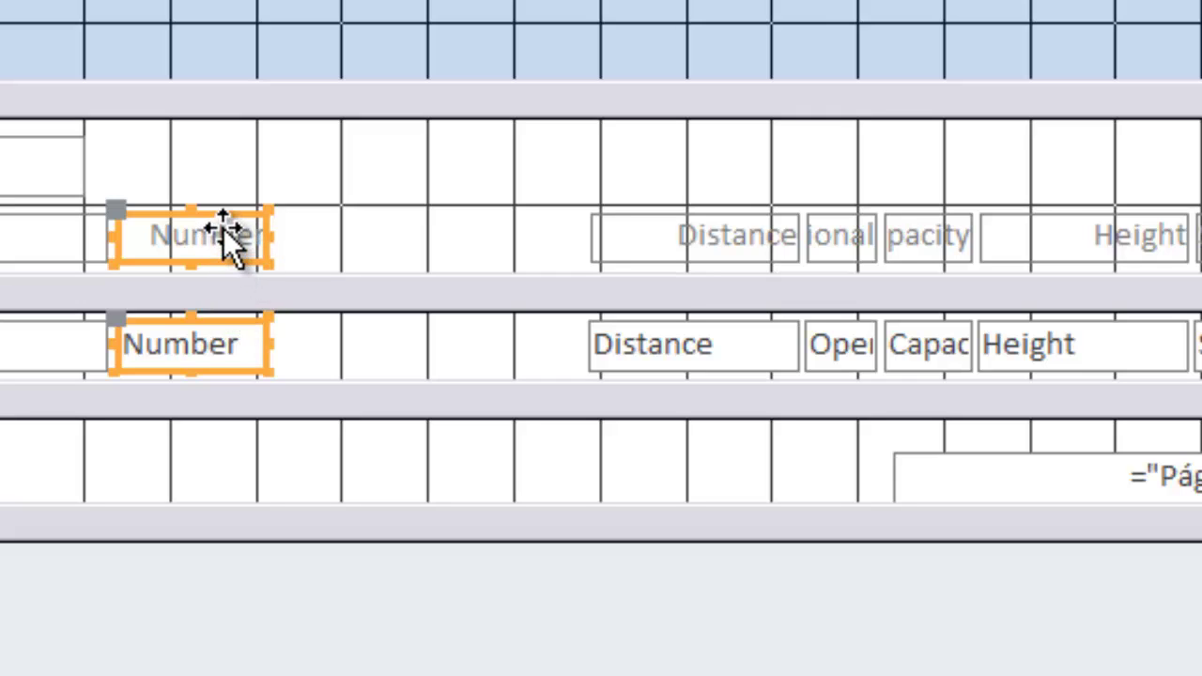
{"action": "left_click", "coordinate": [335, 348]}
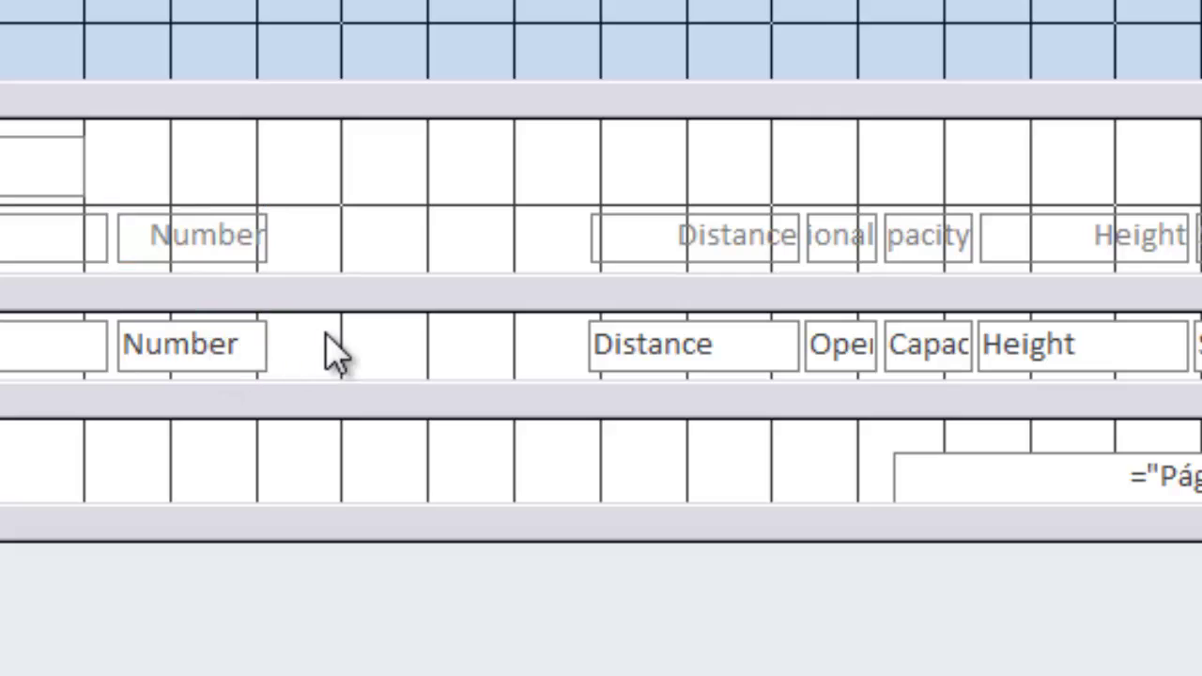
{"action": "left_click", "coordinate": [244, 342]}
{"action": "left_click", "coordinate": [242, 343]}
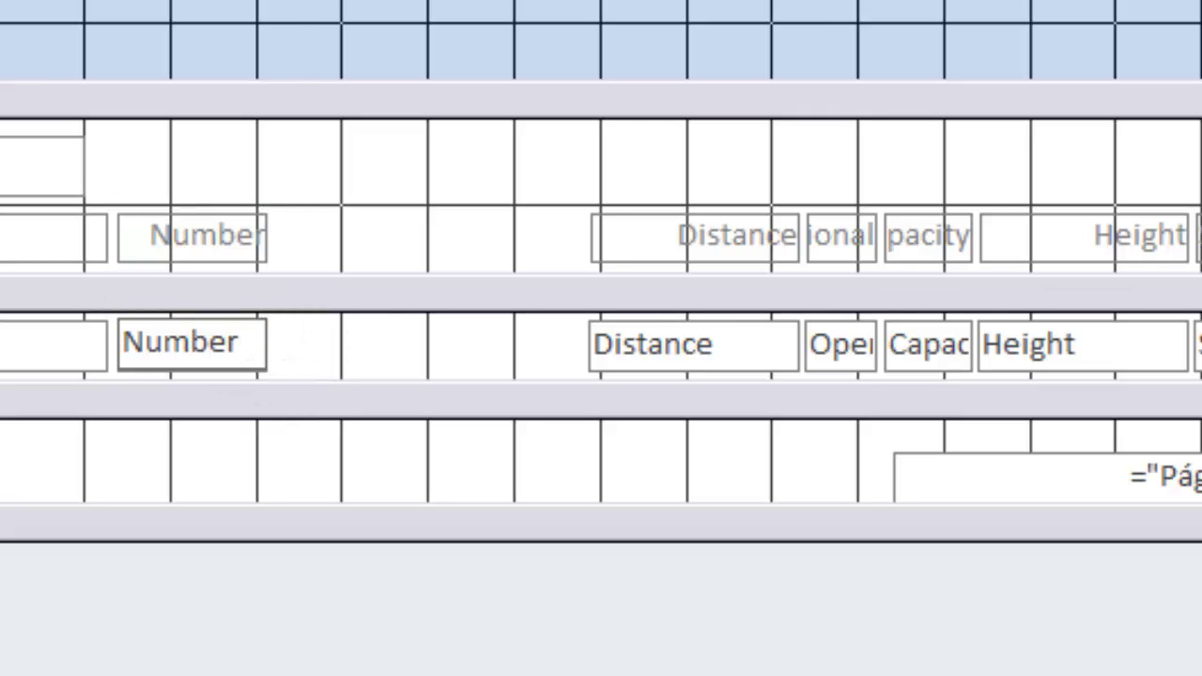
{"action": "key", "text": "Return"}
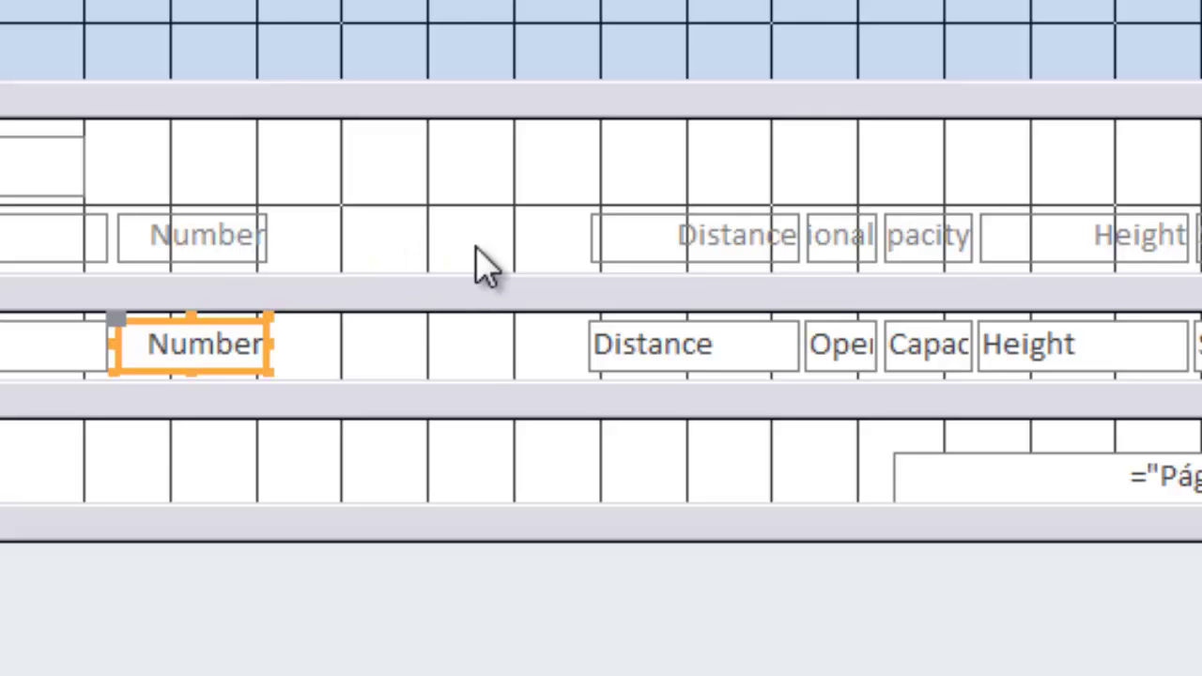
Move the Distance column left beside Number and make it narrower.
{"action": "left_click", "coordinate": [640, 255]}
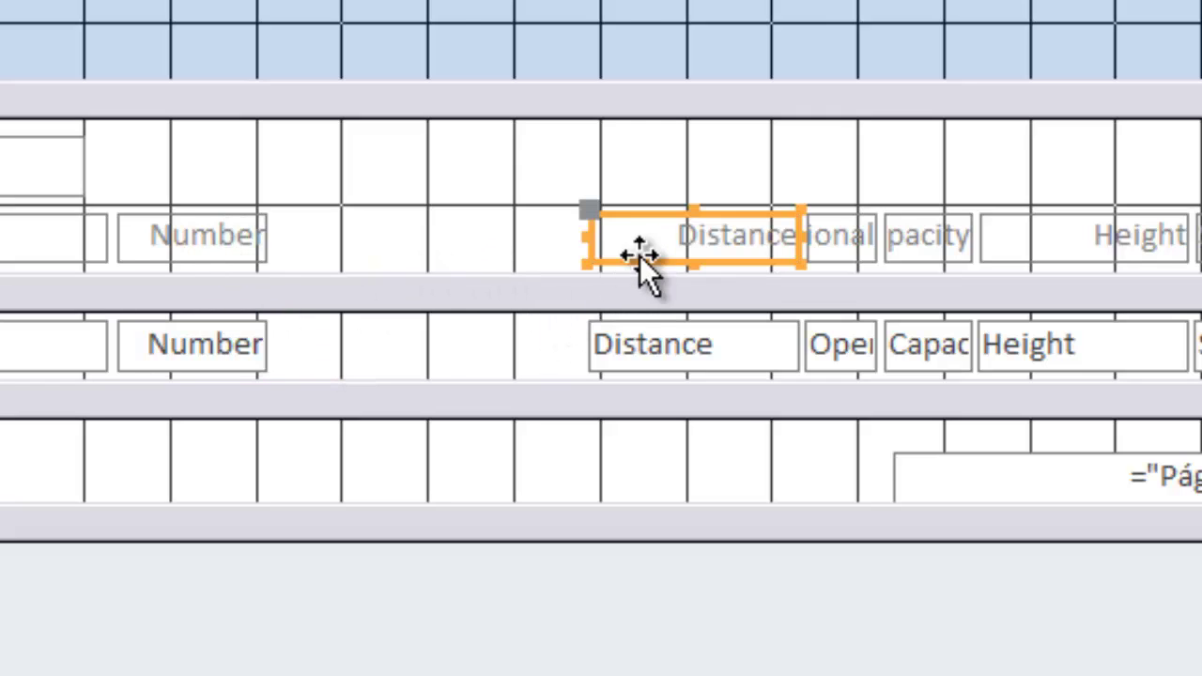
{"action": "left_click", "coordinate": [662, 331], "text": "shift"}
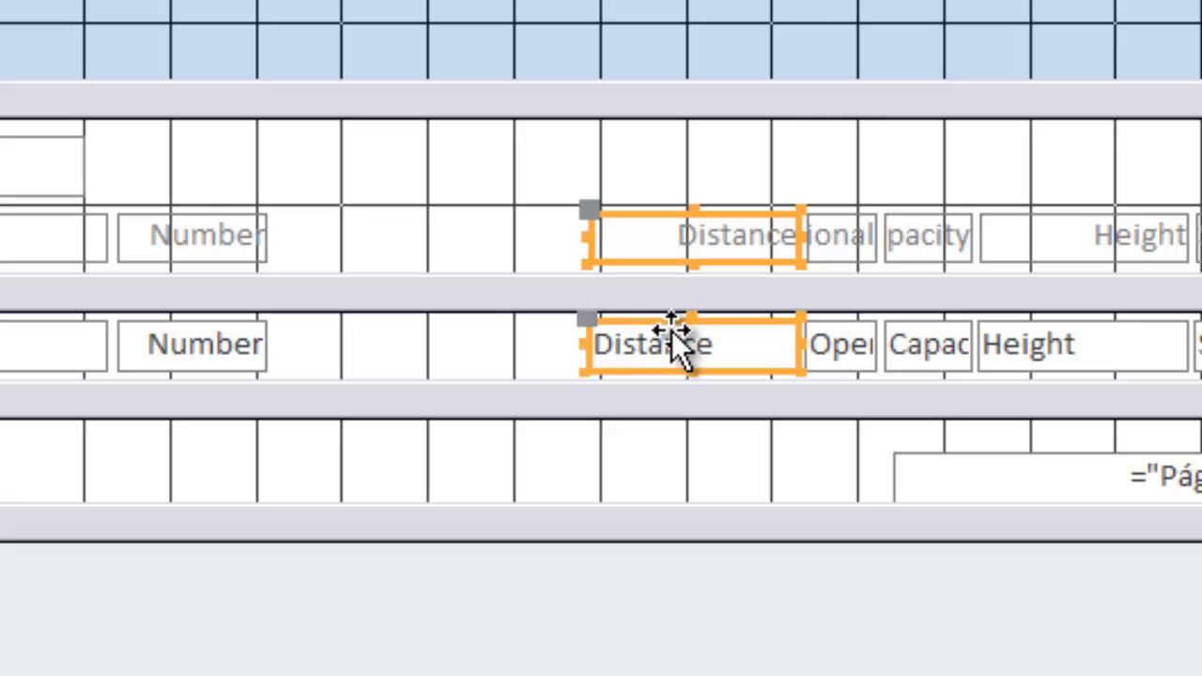
{"action": "key", "text": "Left"}
{"action": "key", "text": "Left"}
{"action": "key", "text": "Left"}
{"action": "key", "text": "Left"}
{"action": "key", "text": "Left"}
{"action": "key", "text": "Left"}
{"action": "key", "text": "Left"}
{"action": "key", "text": "Left"}
{"action": "key", "text": "Left"}
{"action": "key", "text": "Left"}
{"action": "key", "text": "Left"}
{"action": "key", "text": "Left"}
{"action": "key", "text": "Left"}
{"action": "key", "text": "Left"}
{"action": "key", "text": "Left"}
{"action": "key", "text": "Left"}
{"action": "key", "text": "Left"}
{"action": "key", "text": "Left"}
{"action": "key", "text": "Left"}
{"action": "key", "text": "Left"}
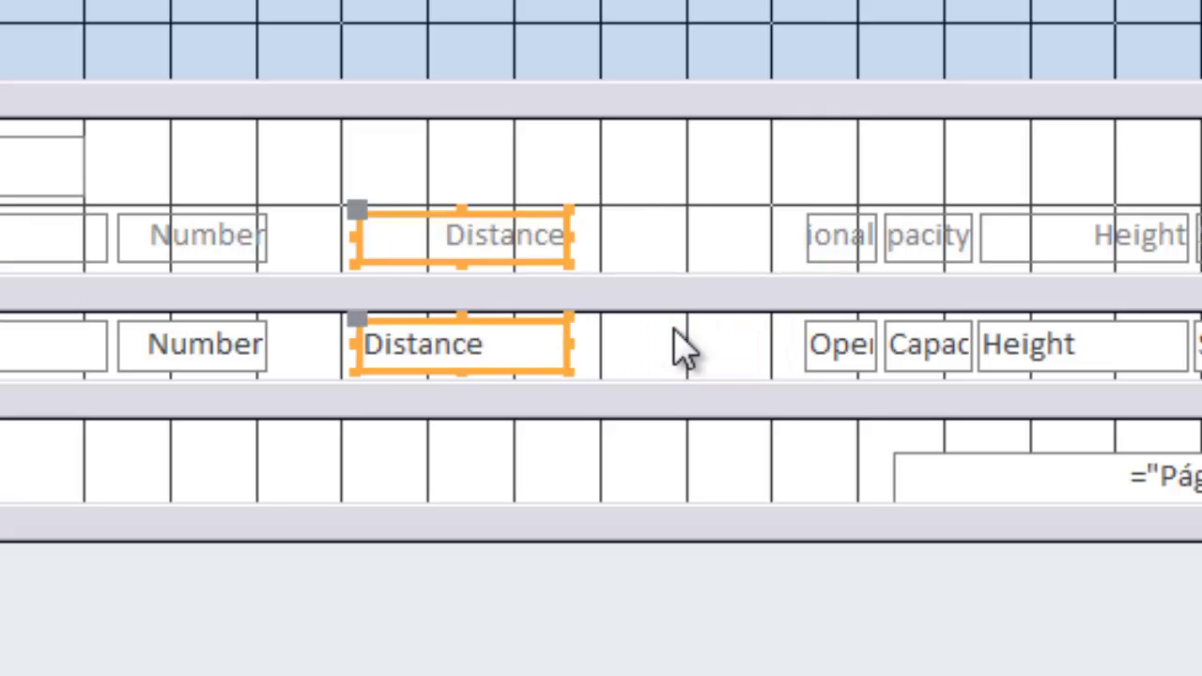
{"action": "key", "text": "Left"}
{"action": "key", "text": "Left"}
{"action": "key", "text": "Left"}
{"action": "key", "text": "Left"}
{"action": "key", "text": "Left"}
{"action": "key", "text": "Left"}
{"action": "key", "text": "Left"}
{"action": "key", "text": "Left"}
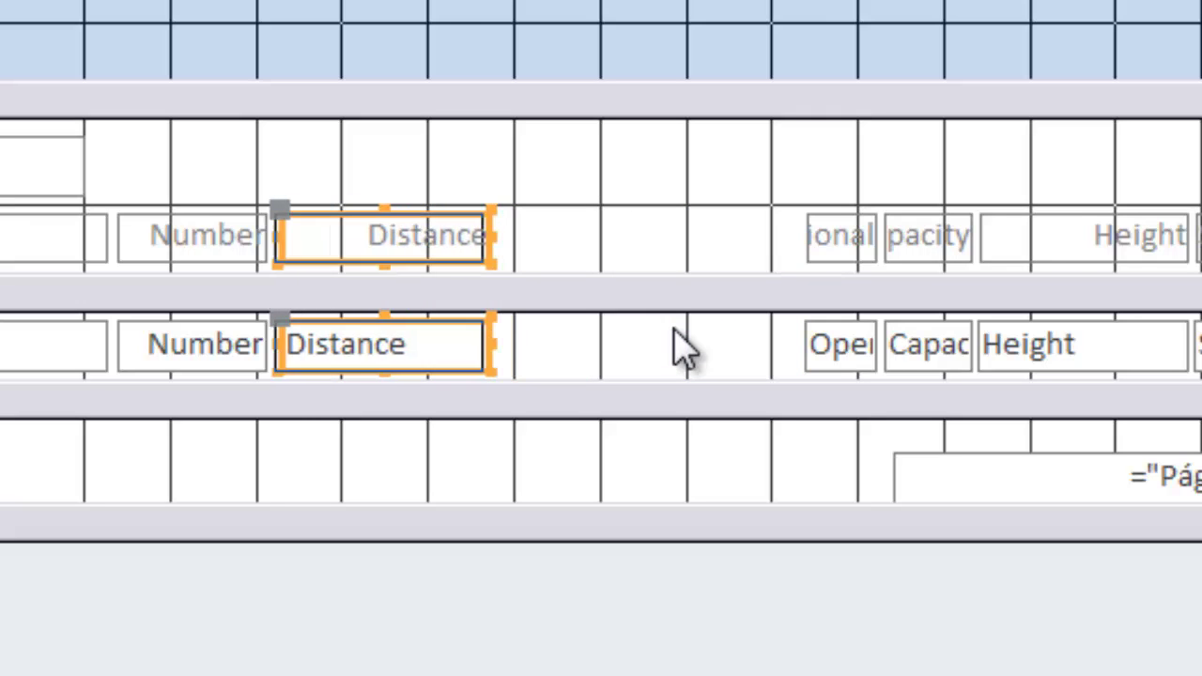
{"action": "key", "text": "Right"}
{"action": "key", "text": "Right"}
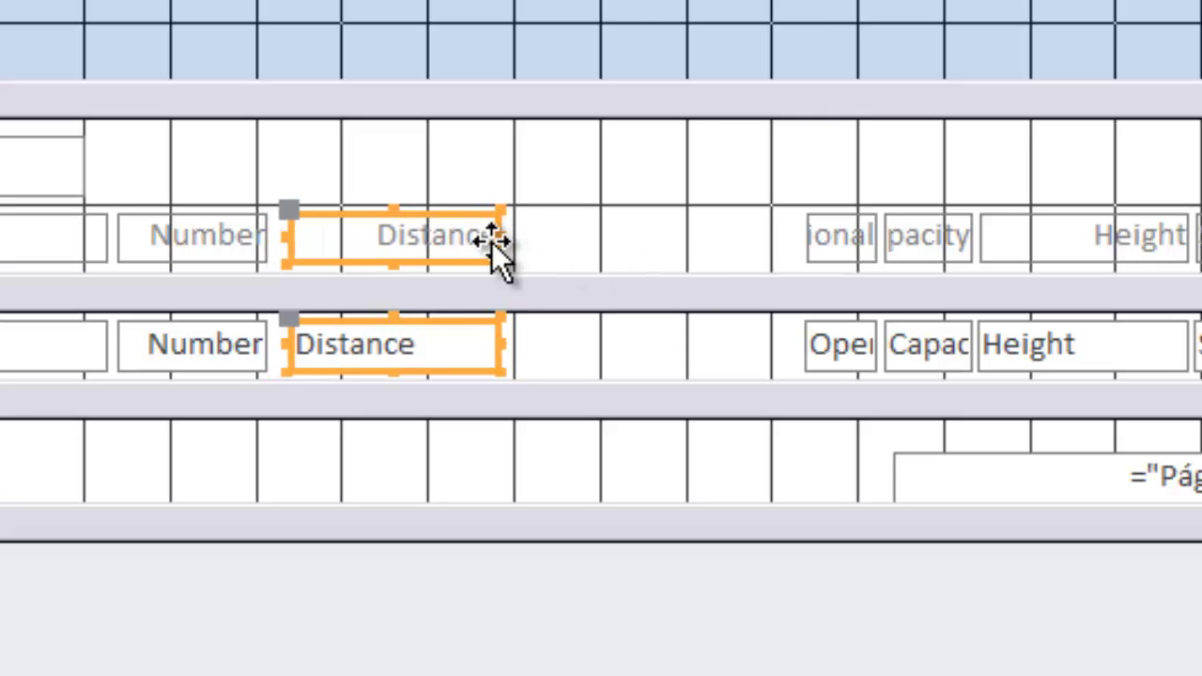
{"action": "left_click_drag", "start_coordinate": [502, 234], "coordinate": [456, 235]}
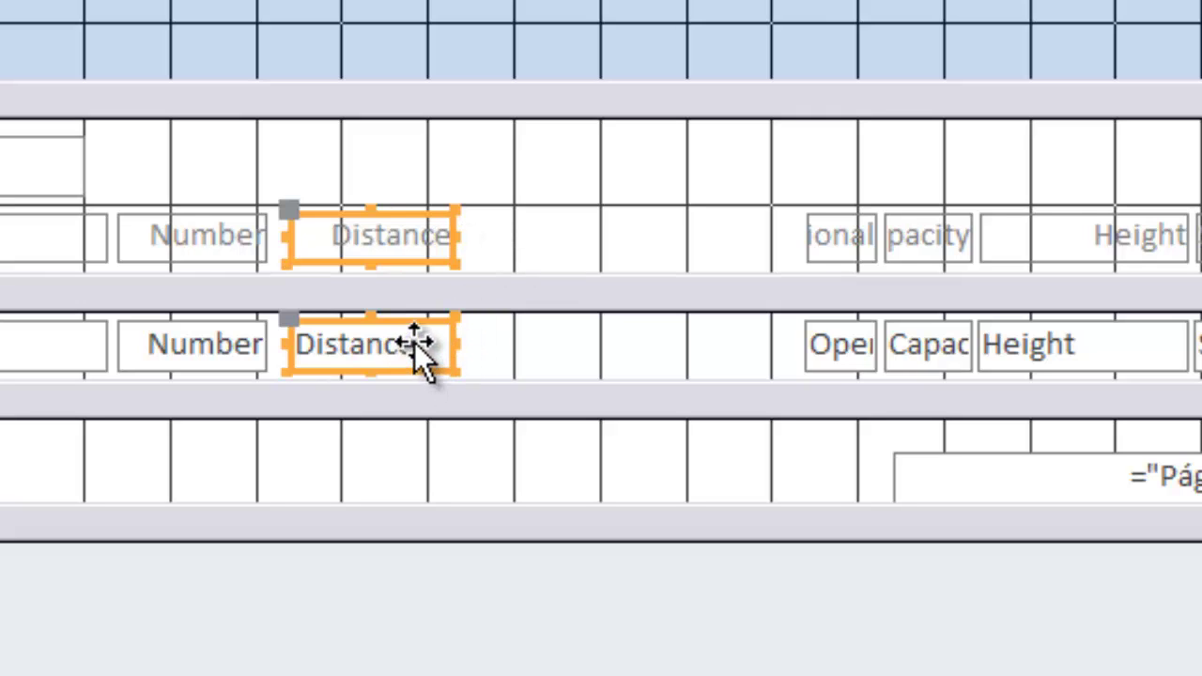
{"action": "left_click", "coordinate": [526, 344]}
{"action": "left_click", "coordinate": [420, 354]}
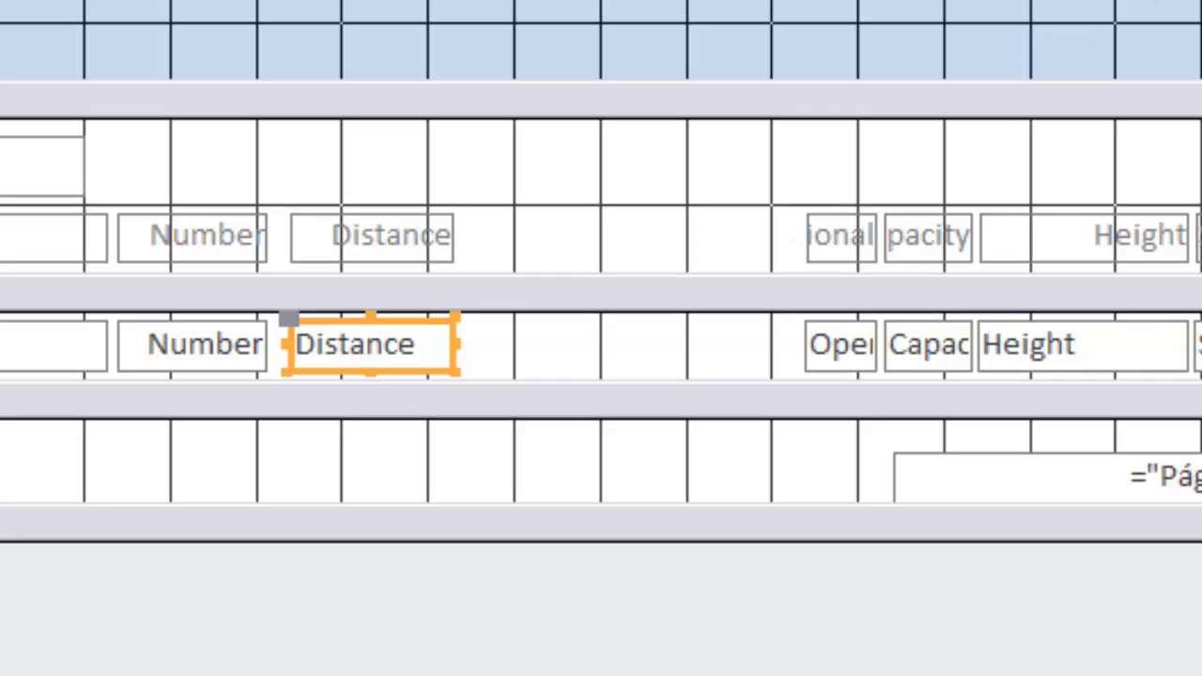
Move the Operational column left beside Distance and widen it to show the full word.
{"action": "left_click", "coordinate": [841, 235]}
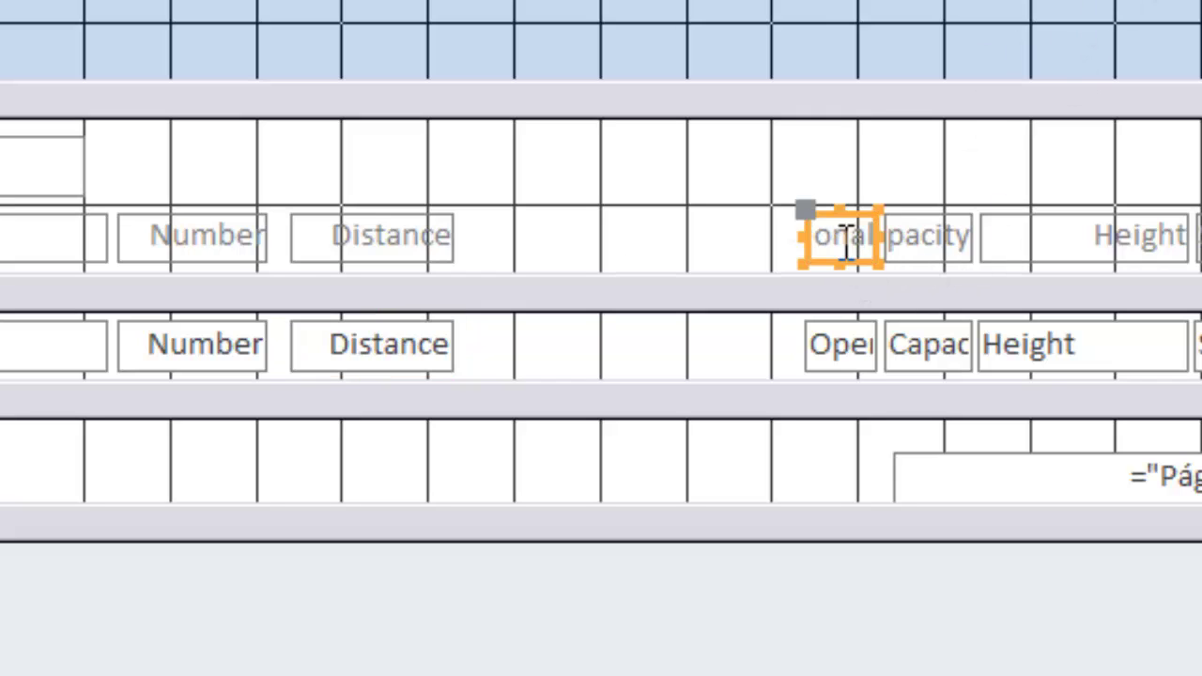
{"action": "left_click", "coordinate": [843, 360], "text": "shift"}
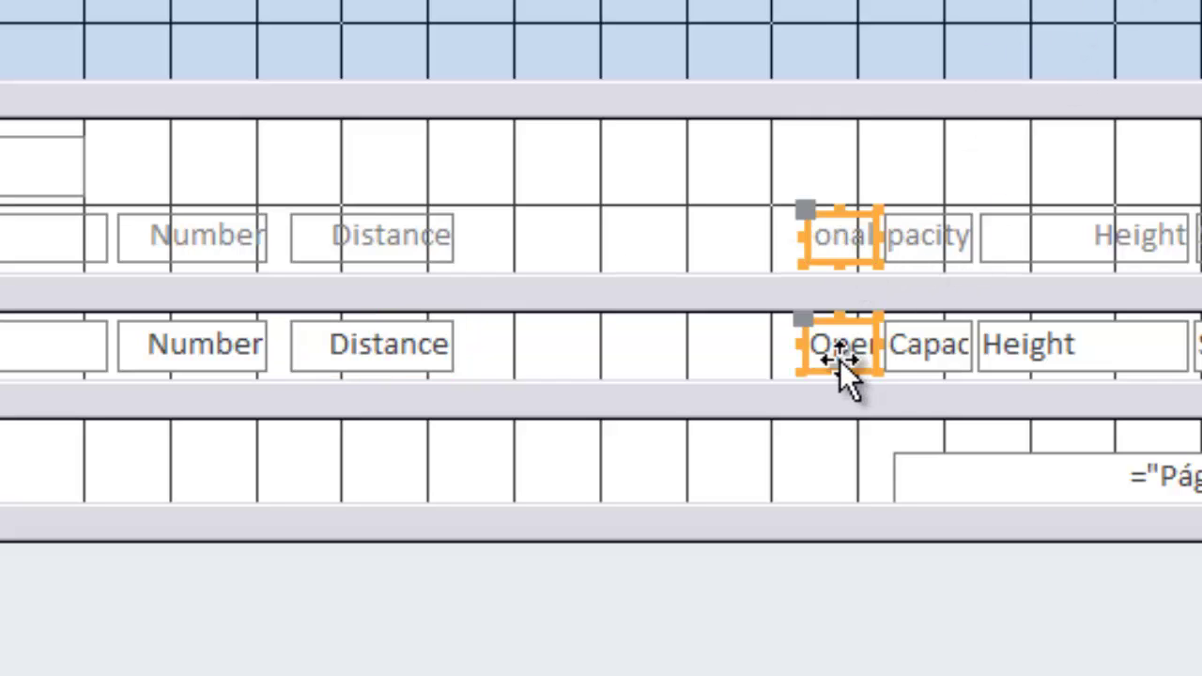
{"action": "key", "text": "Left"}
{"action": "key", "text": "Left"}
{"action": "key", "text": "Left"}
{"action": "key", "text": "Left"}
{"action": "key", "text": "Left"}
{"action": "key", "text": "Left"}
{"action": "key", "text": "Left"}
{"action": "key", "text": "Left"}
{"action": "key", "text": "Left"}
{"action": "key", "text": "Left"}
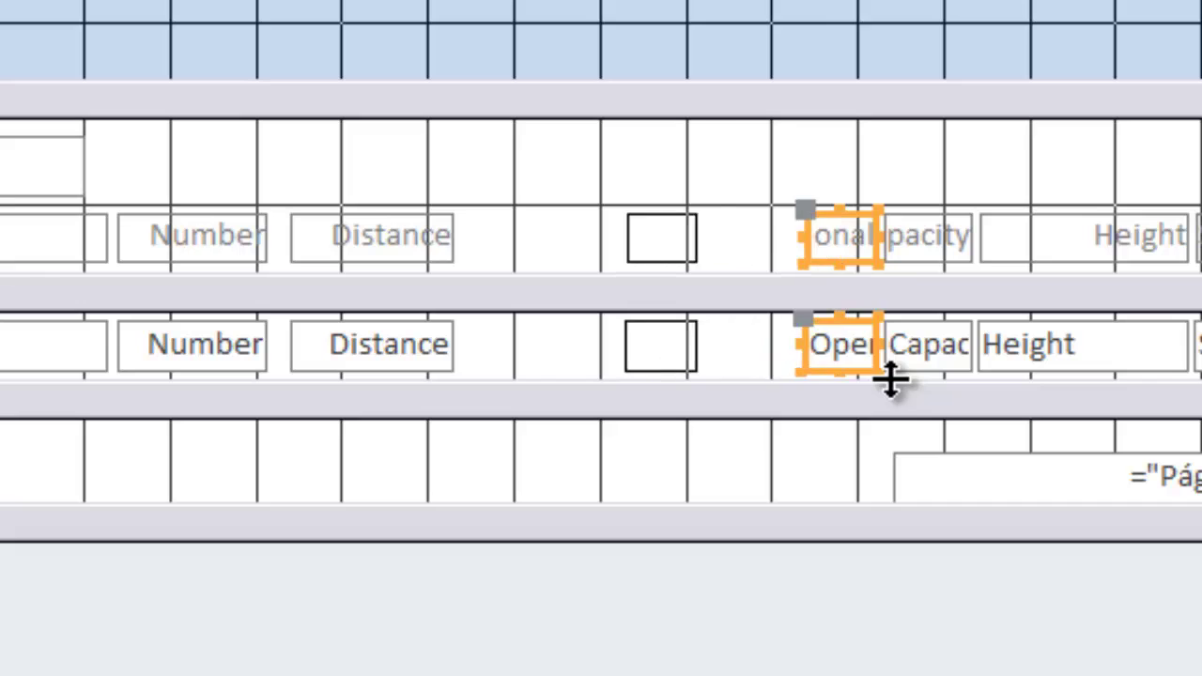
{"action": "key", "text": "Left"}
{"action": "key", "text": "Left"}
{"action": "key", "text": "Left"}
{"action": "key", "text": "Left"}
{"action": "key", "text": "Left"}
{"action": "key", "text": "Left"}
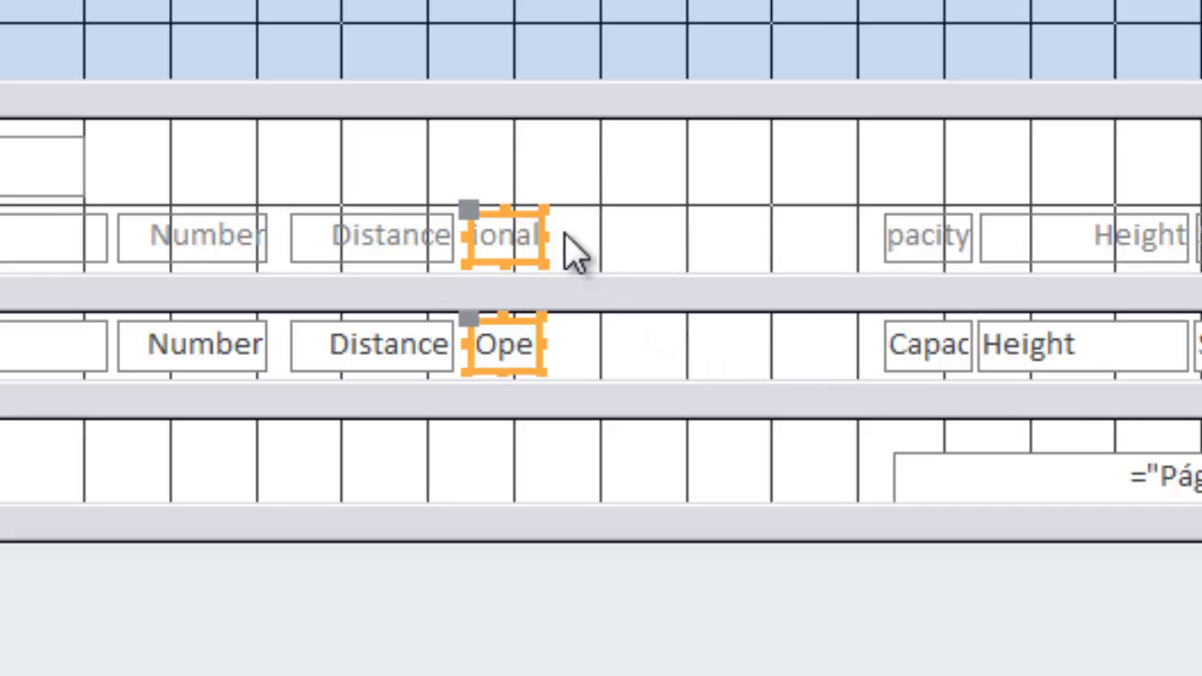
{"action": "left_click_drag", "start_coordinate": [541, 234], "coordinate": [686, 241]}
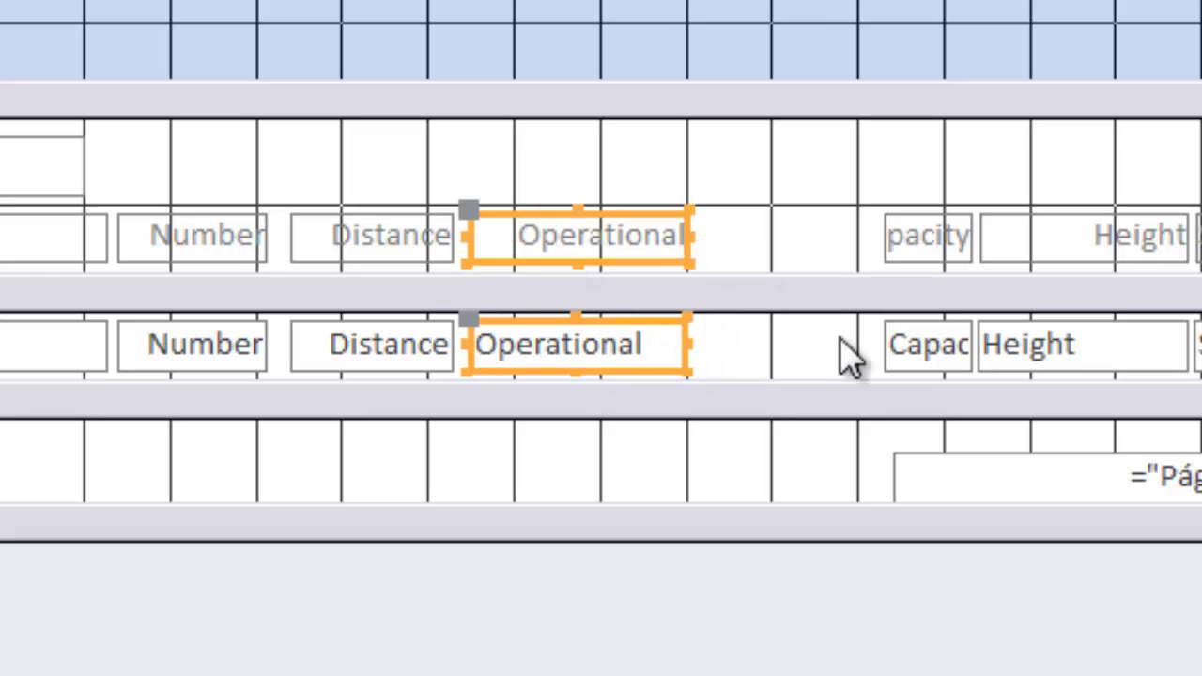
{"action": "left_click", "coordinate": [798, 371]}
{"action": "left_click", "coordinate": [650, 343]}
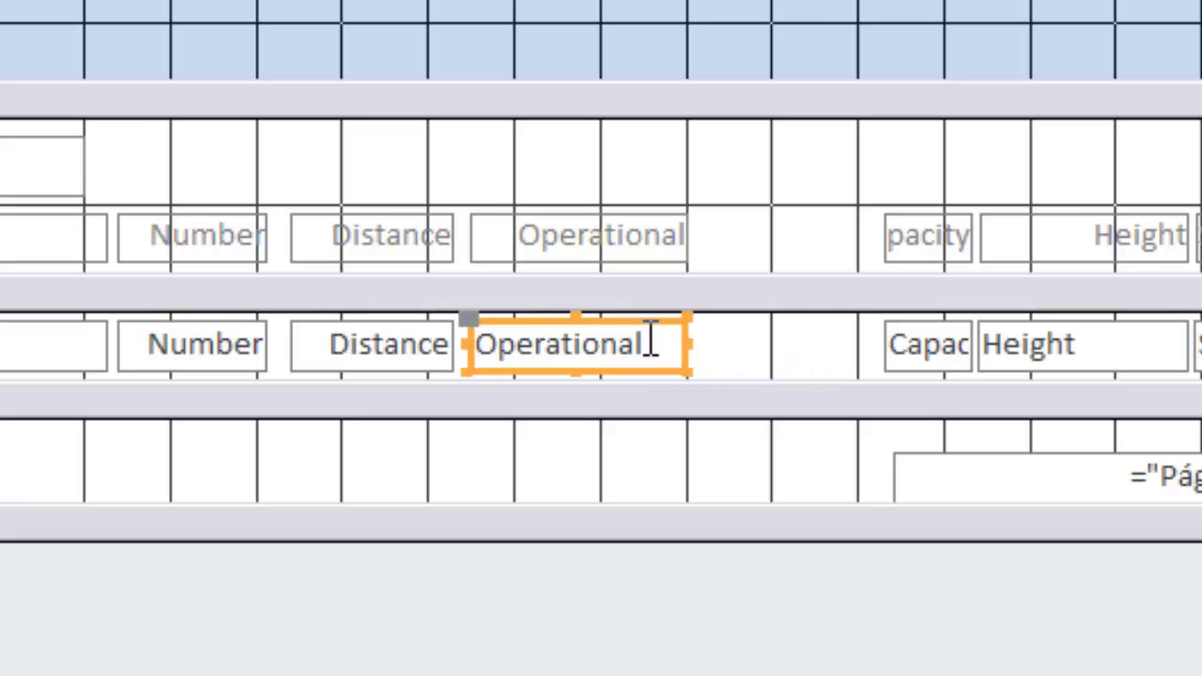
{"action": "left_click", "coordinate": [669, 344]}
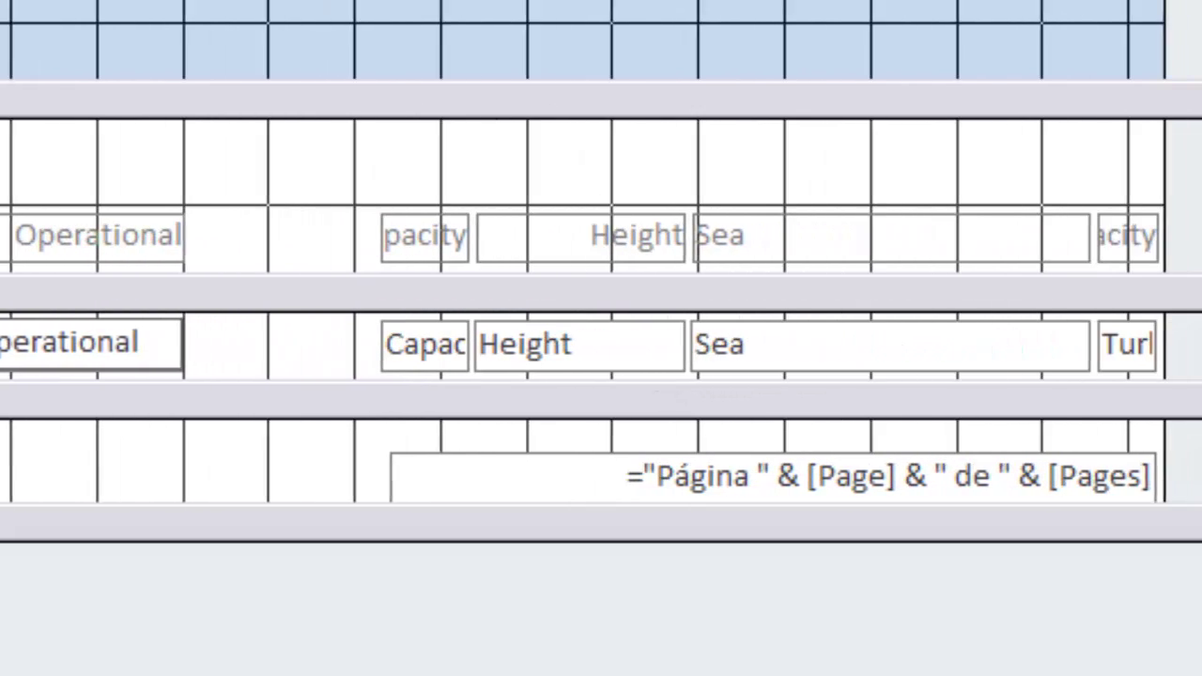
{"action": "key", "text": "Escape"}
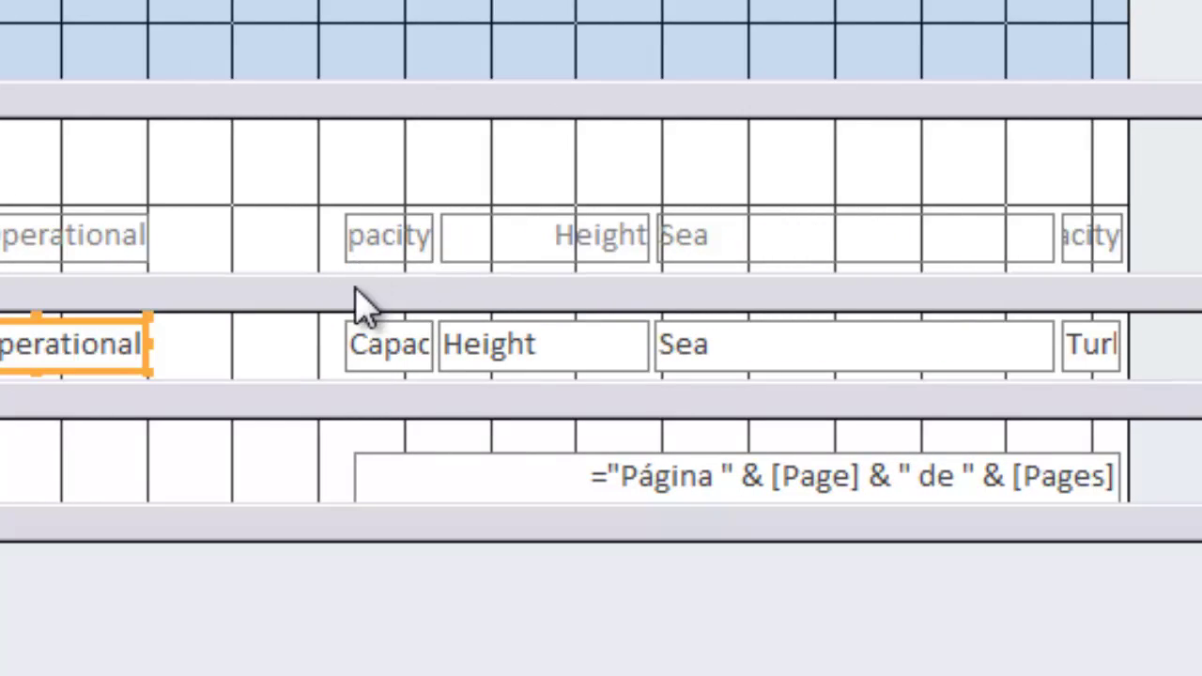
Move the Capacity column left beside Operational, widen it, and right-align its values.
{"action": "left_click", "coordinate": [384, 244]}
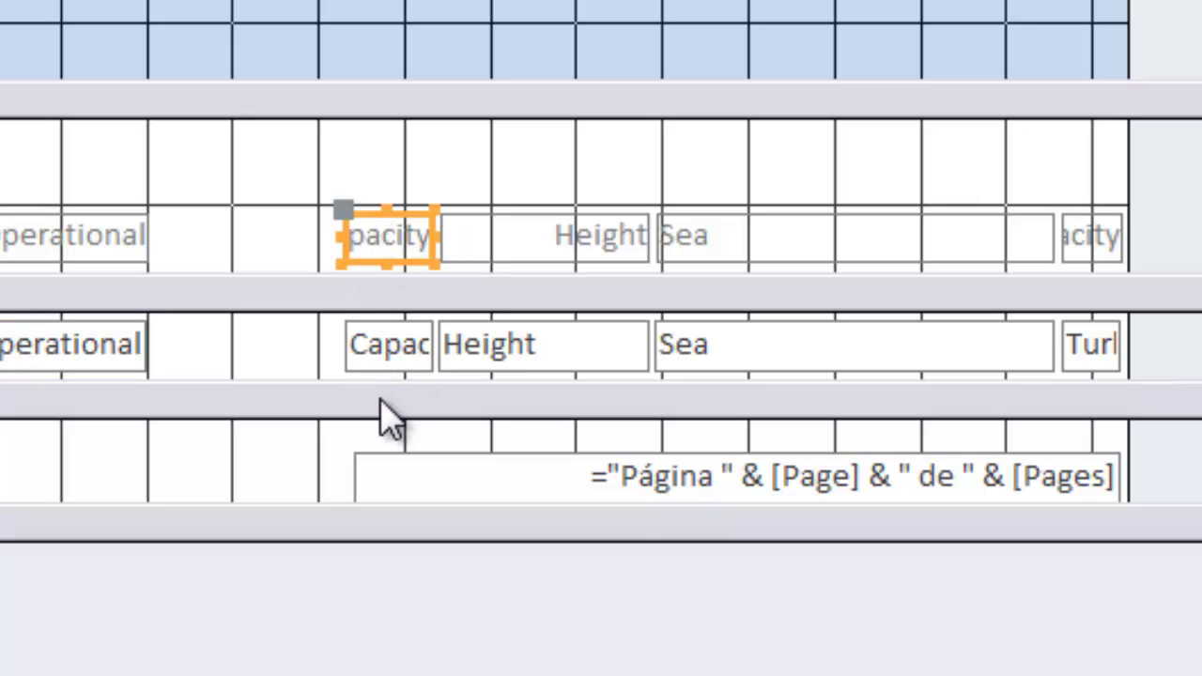
{"action": "left_click", "coordinate": [394, 360], "text": "shift"}
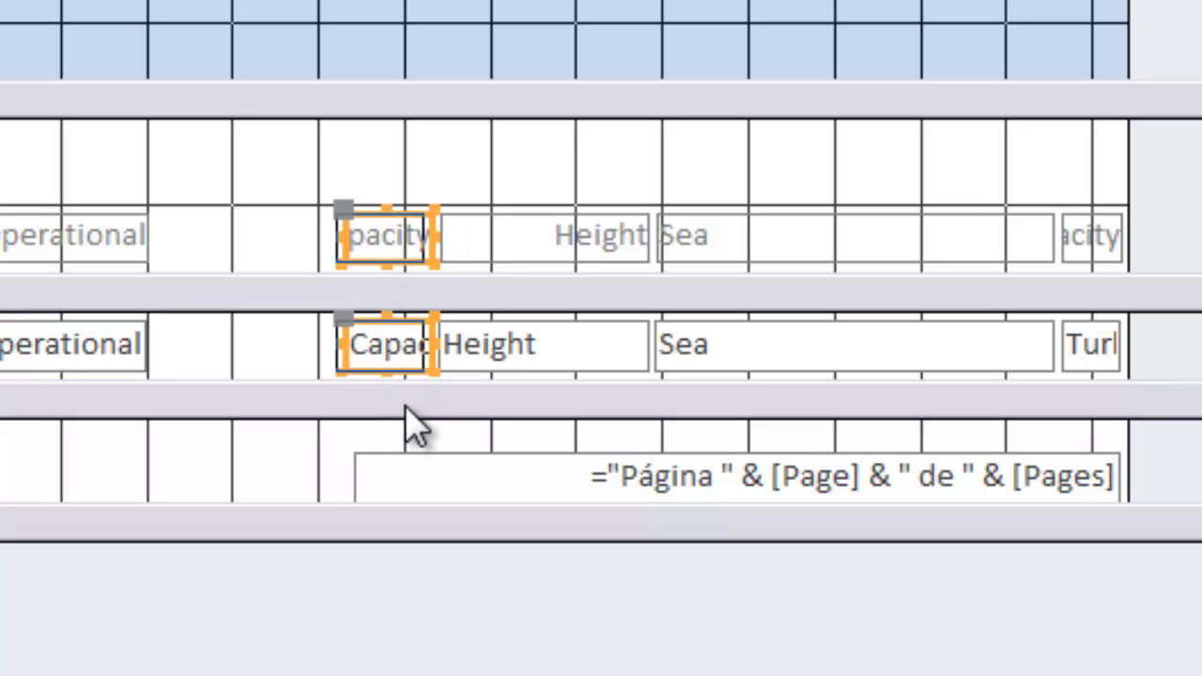
{"action": "key", "text": "Left"}
{"action": "key", "text": "Left"}
{"action": "key", "text": "Left"}
{"action": "key", "text": "Left"}
{"action": "key", "text": "Left"}
{"action": "key", "text": "Left"}
{"action": "key", "text": "Left"}
{"action": "key", "text": "Left"}
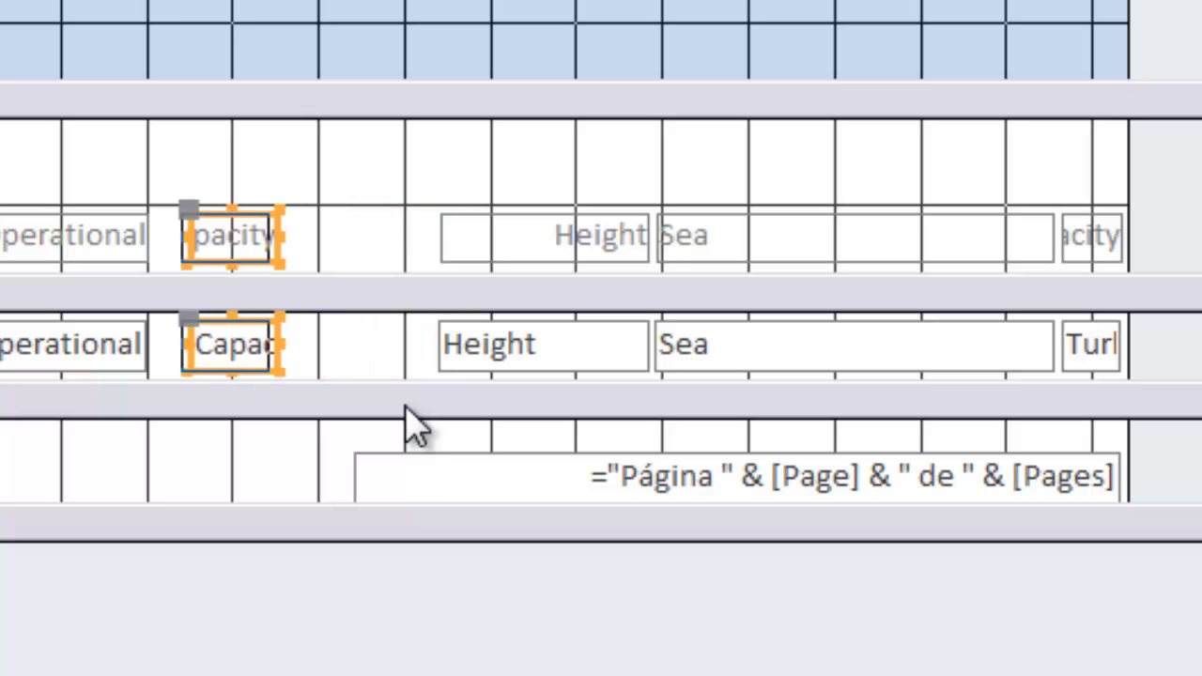
{"action": "key", "text": "Left"}
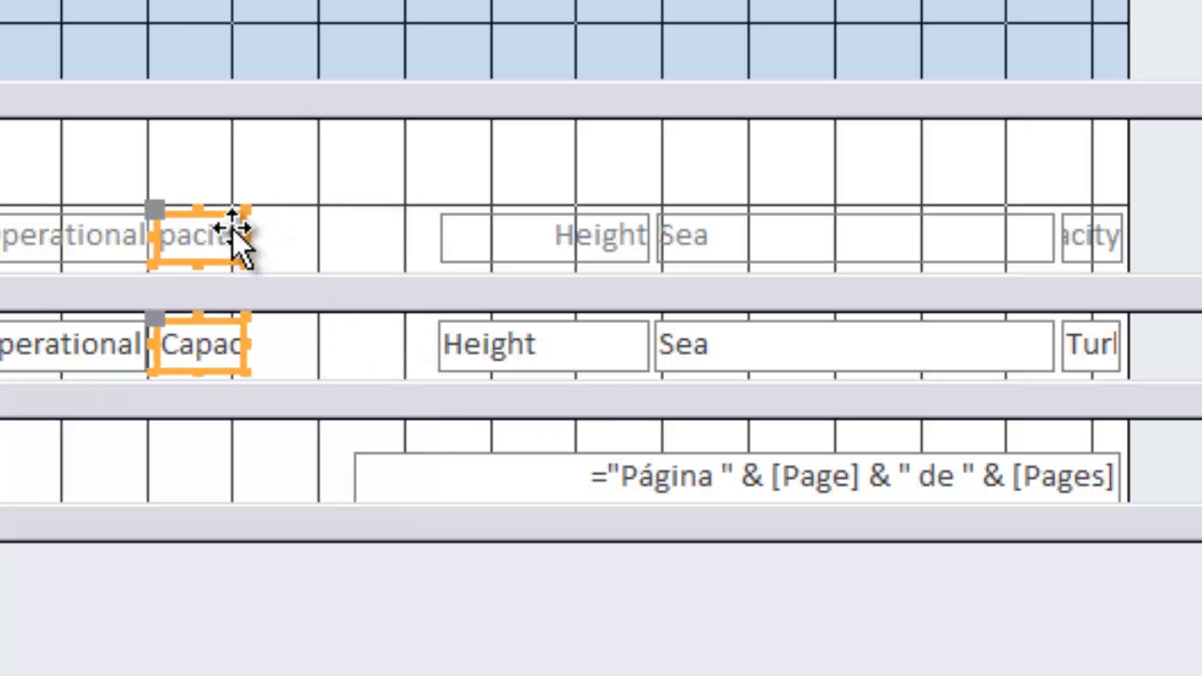
{"action": "left_click_drag", "start_coordinate": [249, 229], "coordinate": [295, 234]}
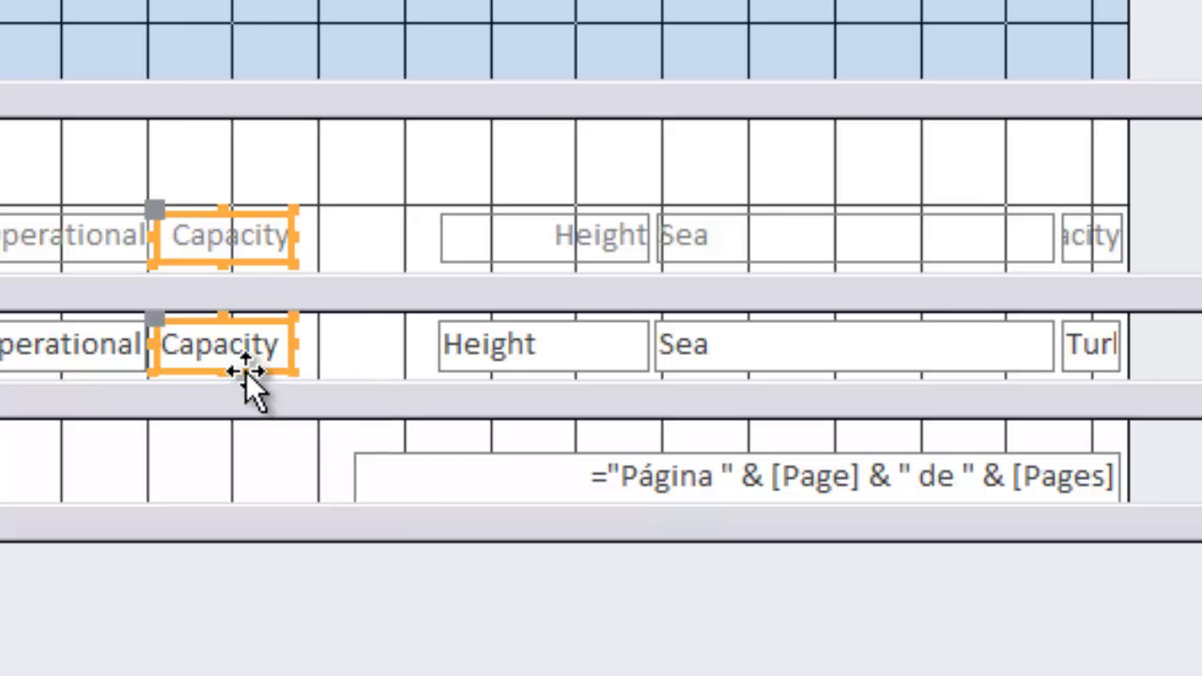
{"action": "left_click", "coordinate": [322, 375]}
{"action": "left_click", "coordinate": [281, 348]}
{"action": "left_click", "coordinate": [279, 346]}
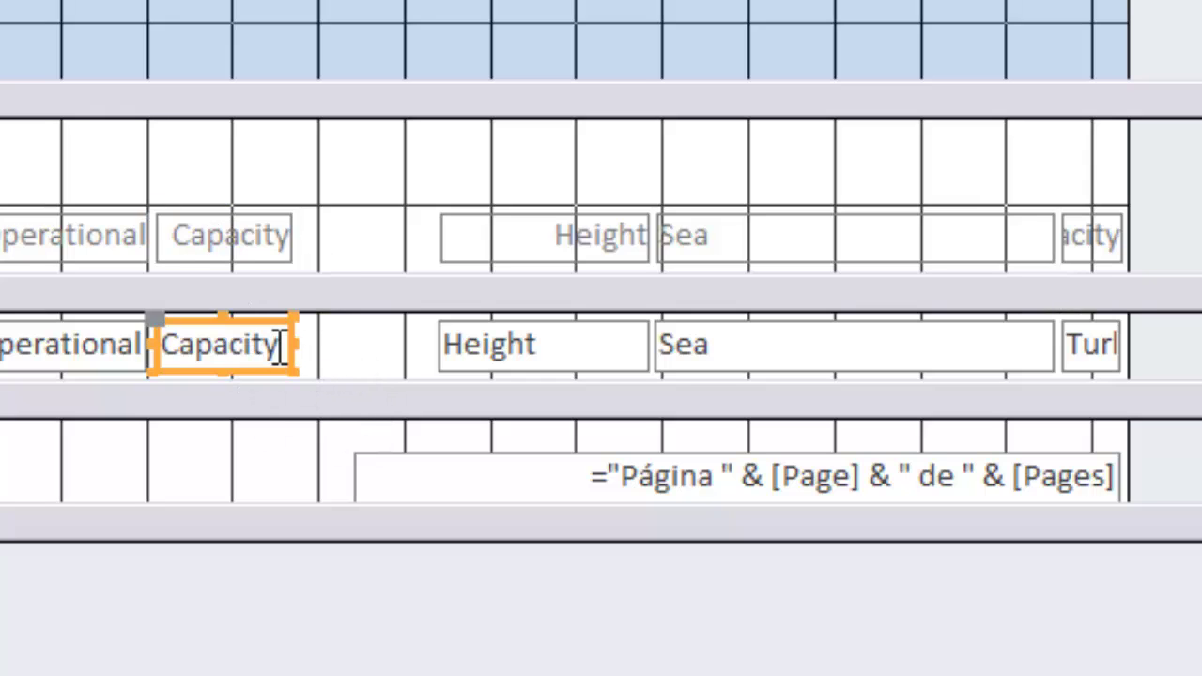
{"action": "key", "text": "ctrl+r"}
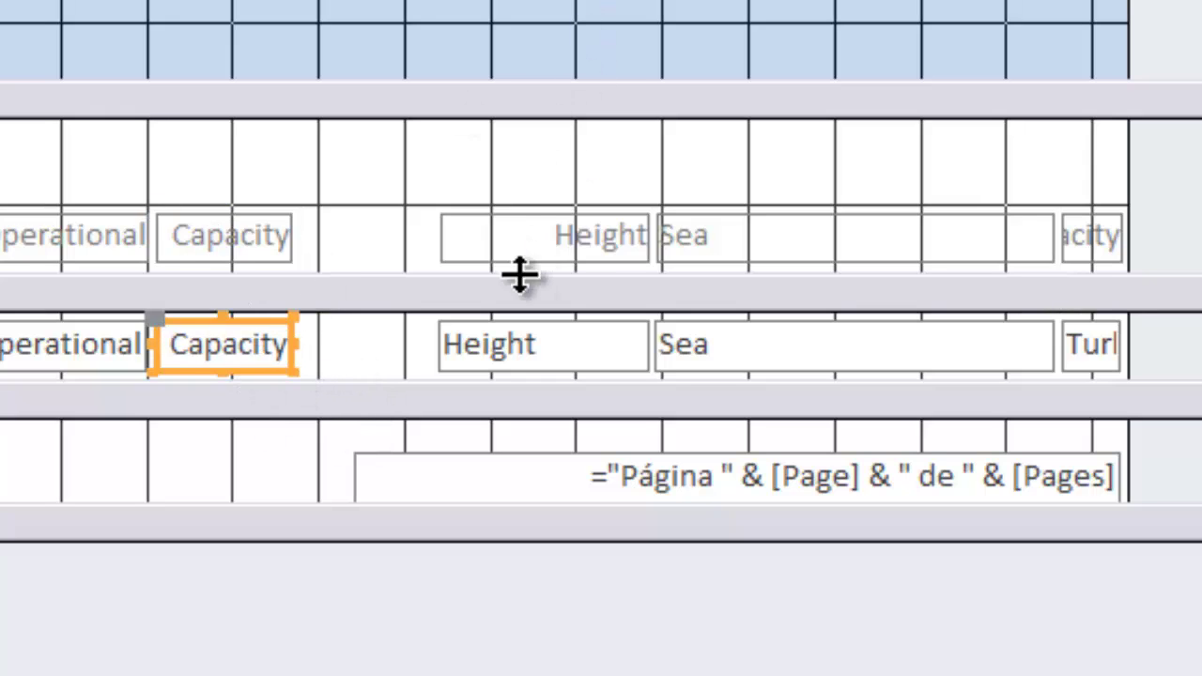
Move the Height column left beside Capacity and make it narrower.
{"action": "left_click", "coordinate": [577, 236]}
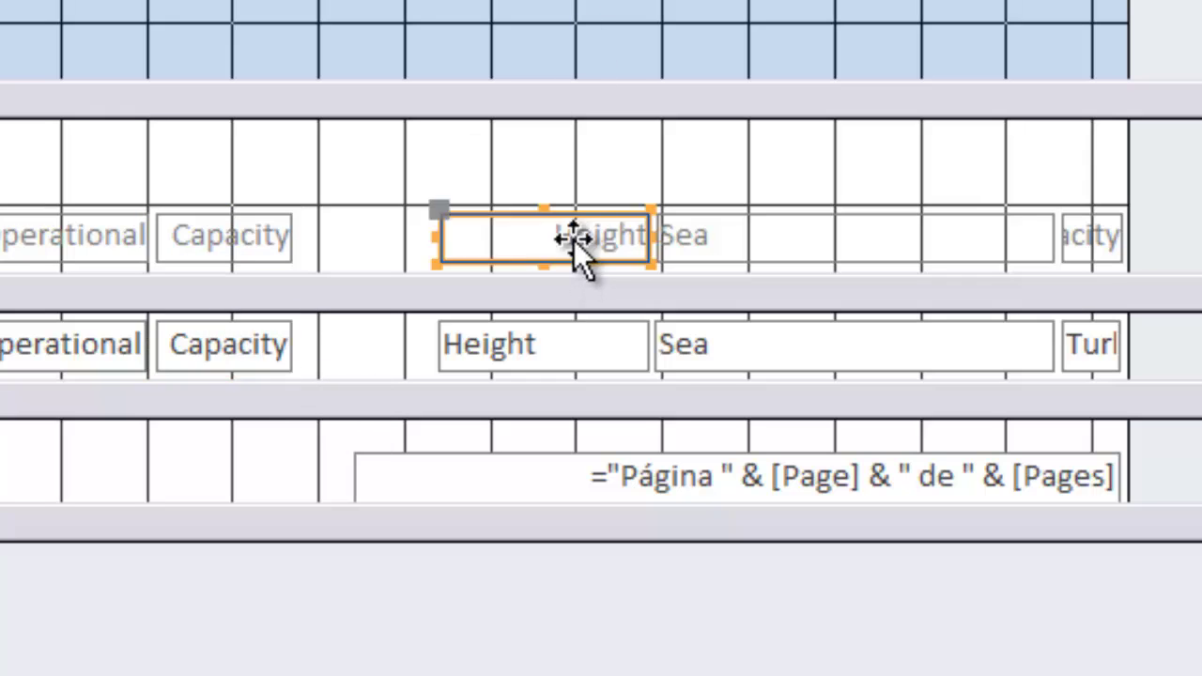
{"action": "left_click", "coordinate": [535, 348], "text": "shift"}
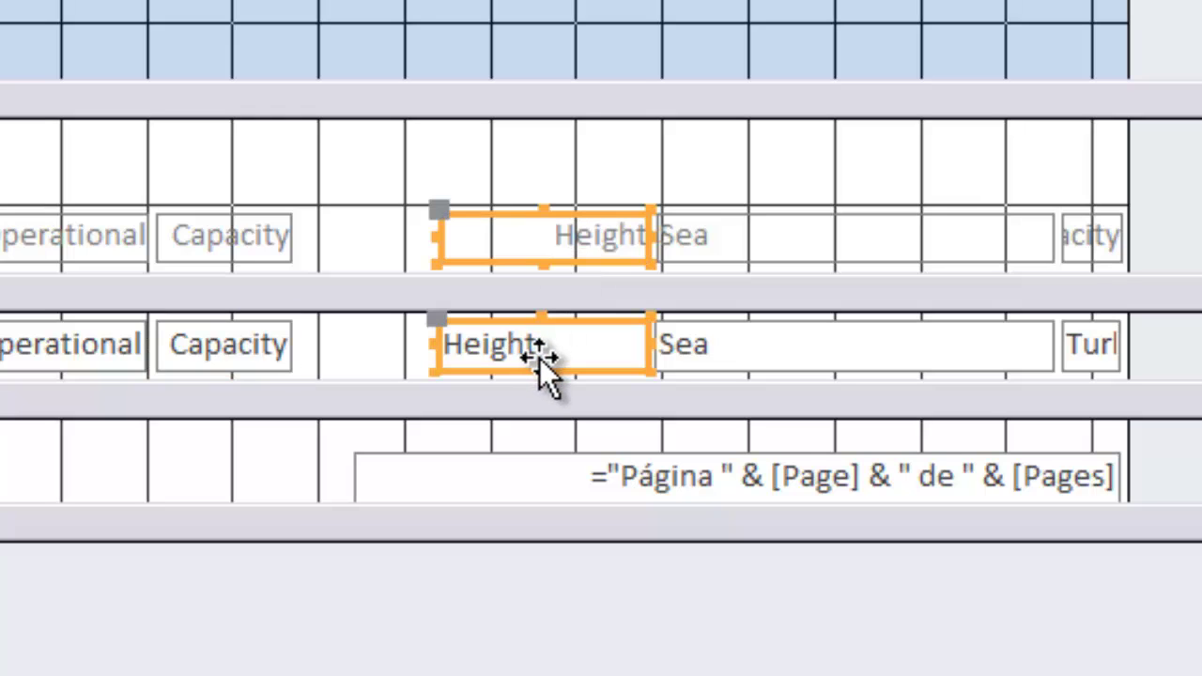
{"action": "key", "text": "Left"}
{"action": "key", "text": "Left"}
{"action": "key", "text": "Left"}
{"action": "key", "text": "Left"}
{"action": "key", "text": "Left"}
{"action": "key", "text": "Left"}
{"action": "key", "text": "Left"}
{"action": "key", "text": "Left"}
{"action": "key", "text": "Left"}
{"action": "key", "text": "Left"}
{"action": "key", "text": "Left"}
{"action": "key", "text": "Left"}
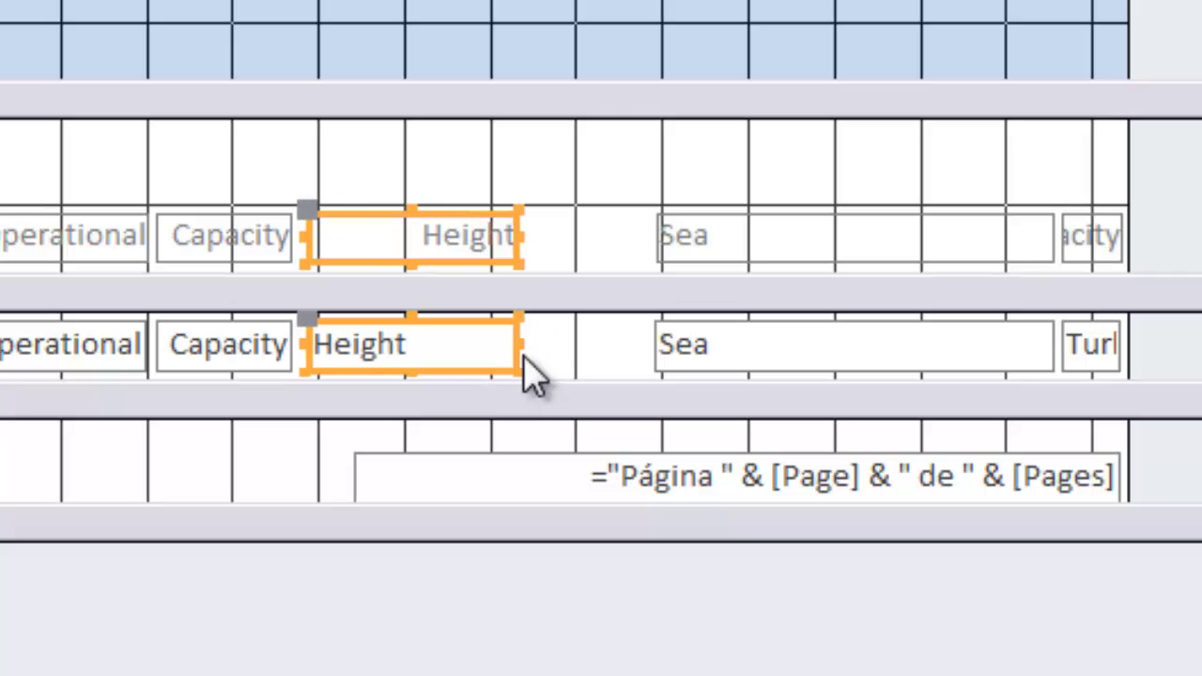
{"action": "left_click_drag", "start_coordinate": [518, 348], "coordinate": [451, 348]}
{"action": "left_click", "coordinate": [564, 357]}
{"action": "left_click", "coordinate": [422, 345]}
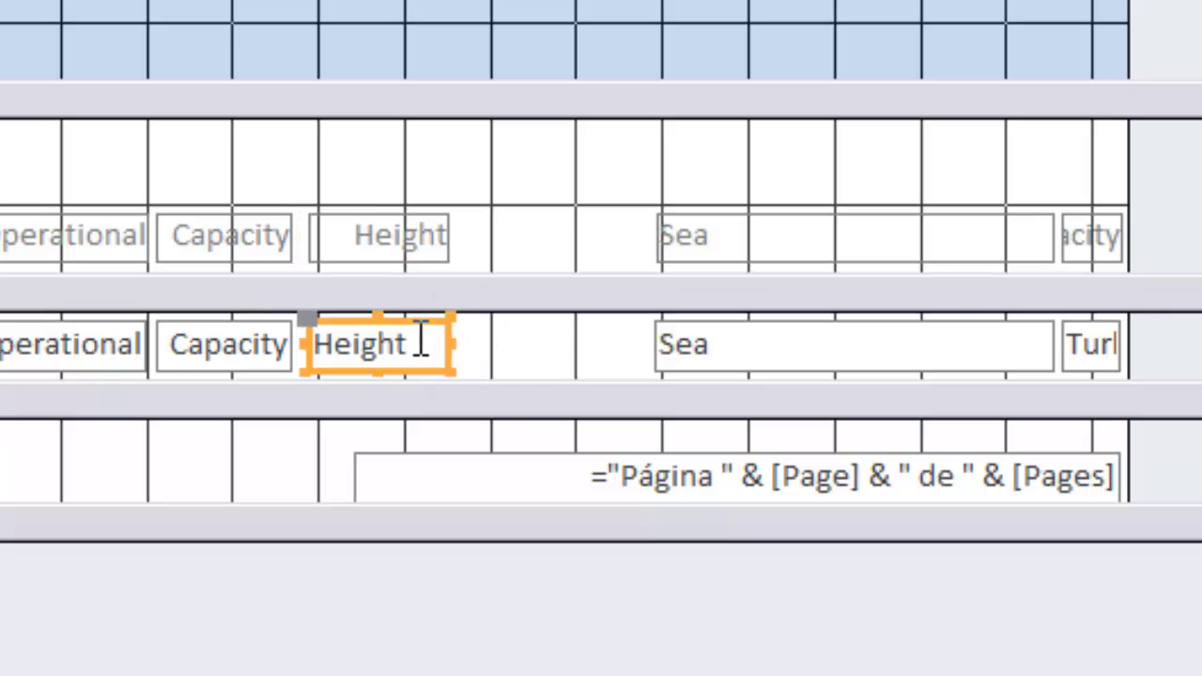
Move the Sea column left beside Height and make it narrower.
{"action": "left_click", "coordinate": [692, 246]}
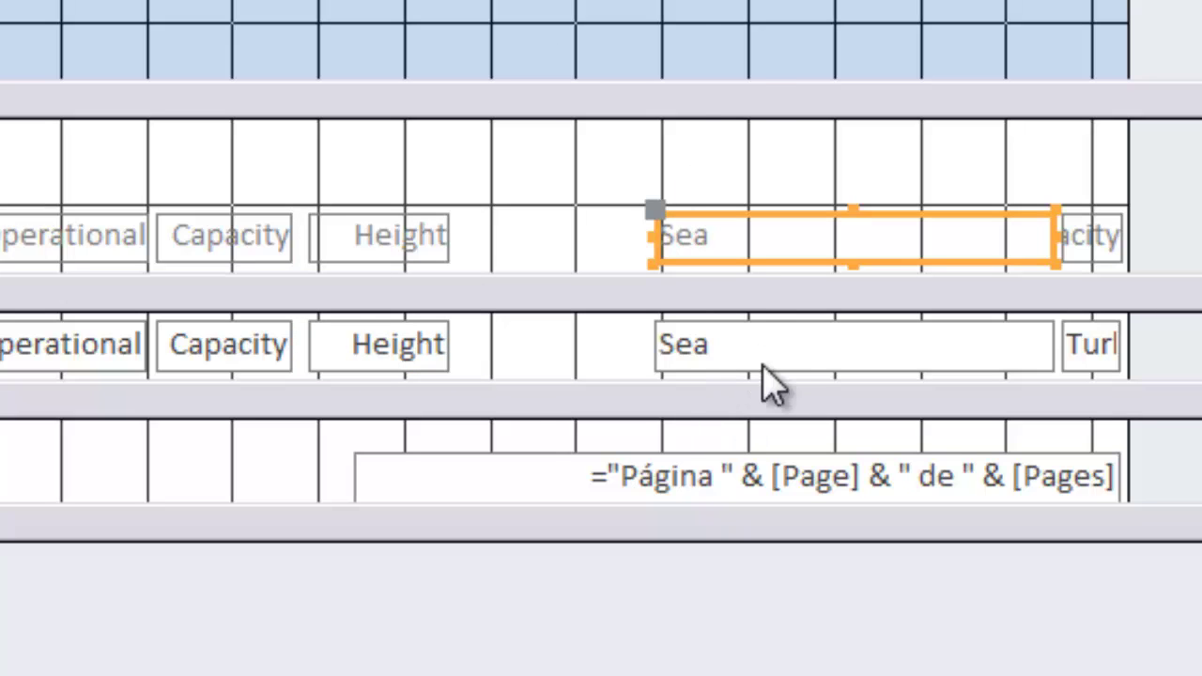
{"action": "left_click", "coordinate": [768, 355], "text": "shift"}
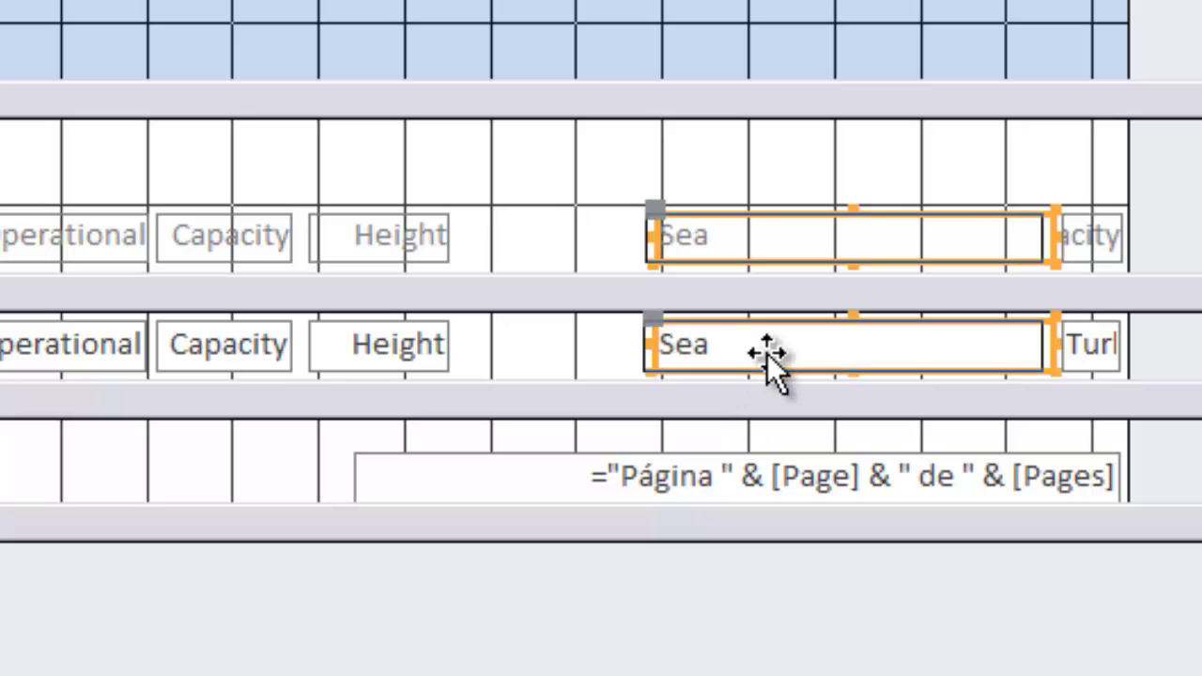
{"action": "key", "text": "Left"}
{"action": "key", "text": "Left"}
{"action": "key", "text": "Left"}
{"action": "key", "text": "Left"}
{"action": "key", "text": "Left"}
{"action": "key", "text": "Left"}
{"action": "key", "text": "Left"}
{"action": "key", "text": "Left"}
{"action": "key", "text": "Left"}
{"action": "key", "text": "Left"}
{"action": "key", "text": "Left"}
{"action": "key", "text": "Left"}
{"action": "key", "text": "Left"}
{"action": "key", "text": "Left"}
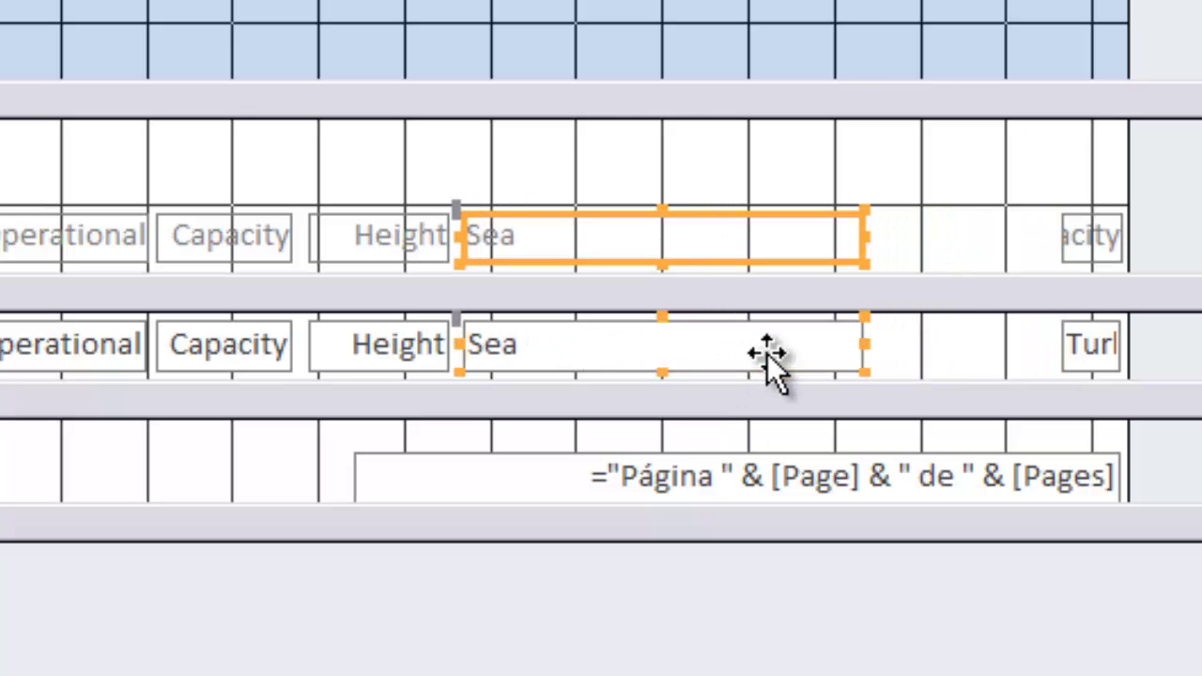
{"action": "left_click_drag", "start_coordinate": [859, 234], "coordinate": [751, 236]}
Move the Turbine_Capacity heading and field beside Sea, widen them, and right-align the values.
{"action": "left_click", "coordinate": [1094, 242]}
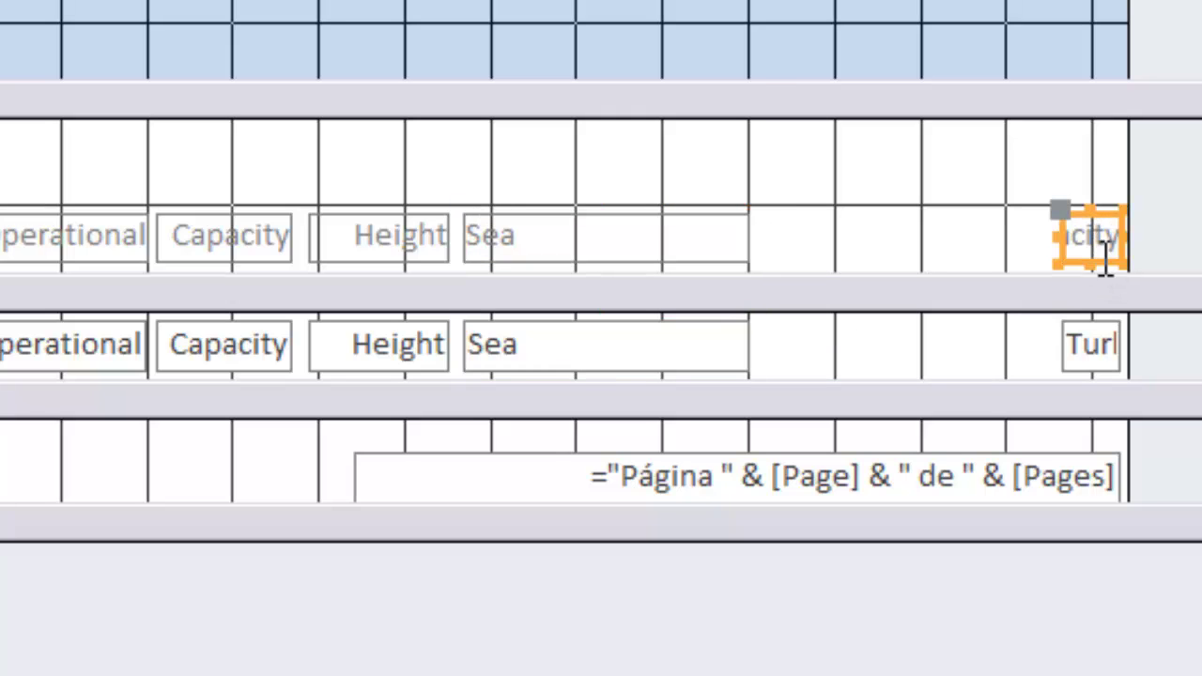
{"action": "left_click", "coordinate": [1102, 358], "text": "shift"}
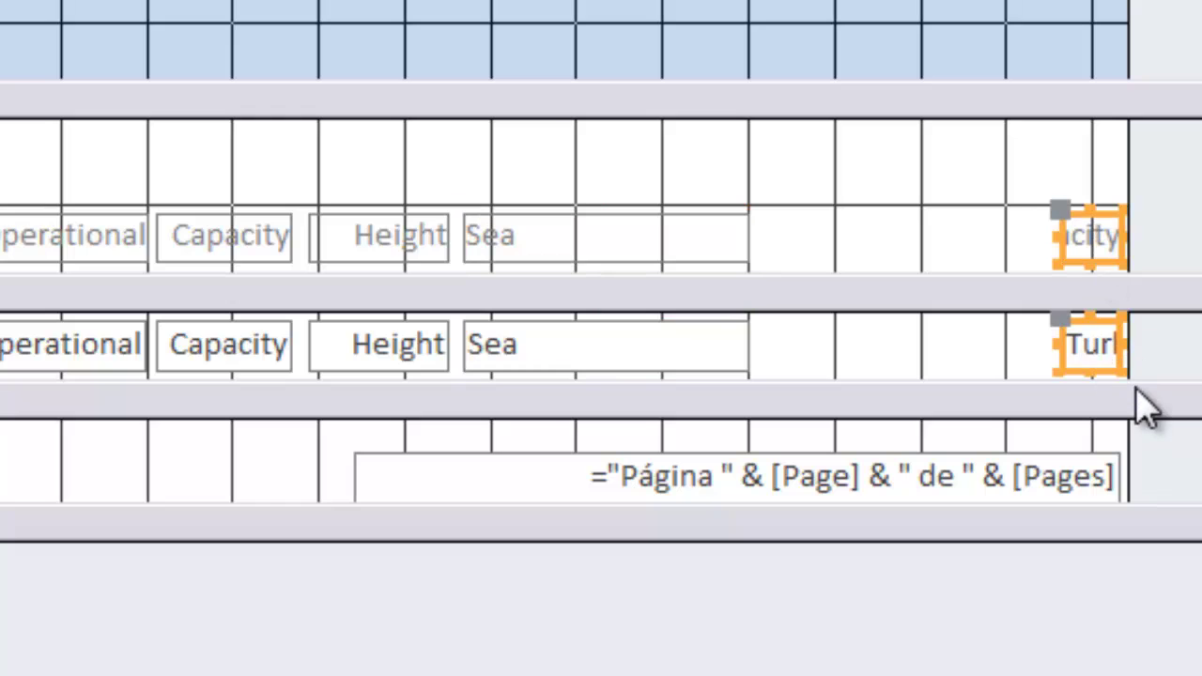
{"action": "key", "text": "Left"}
{"action": "key", "text": "Left"}
{"action": "key", "text": "Left"}
{"action": "key", "text": "Left"}
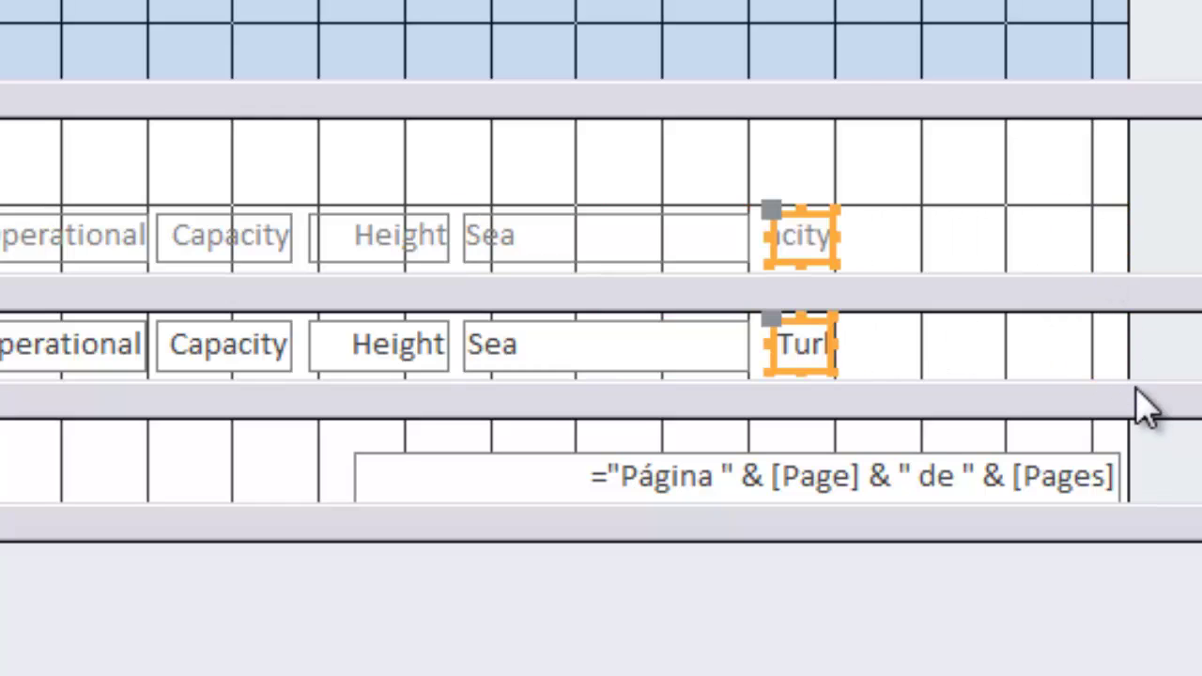
{"action": "left_click_drag", "start_coordinate": [835, 234], "coordinate": [1068, 225]}
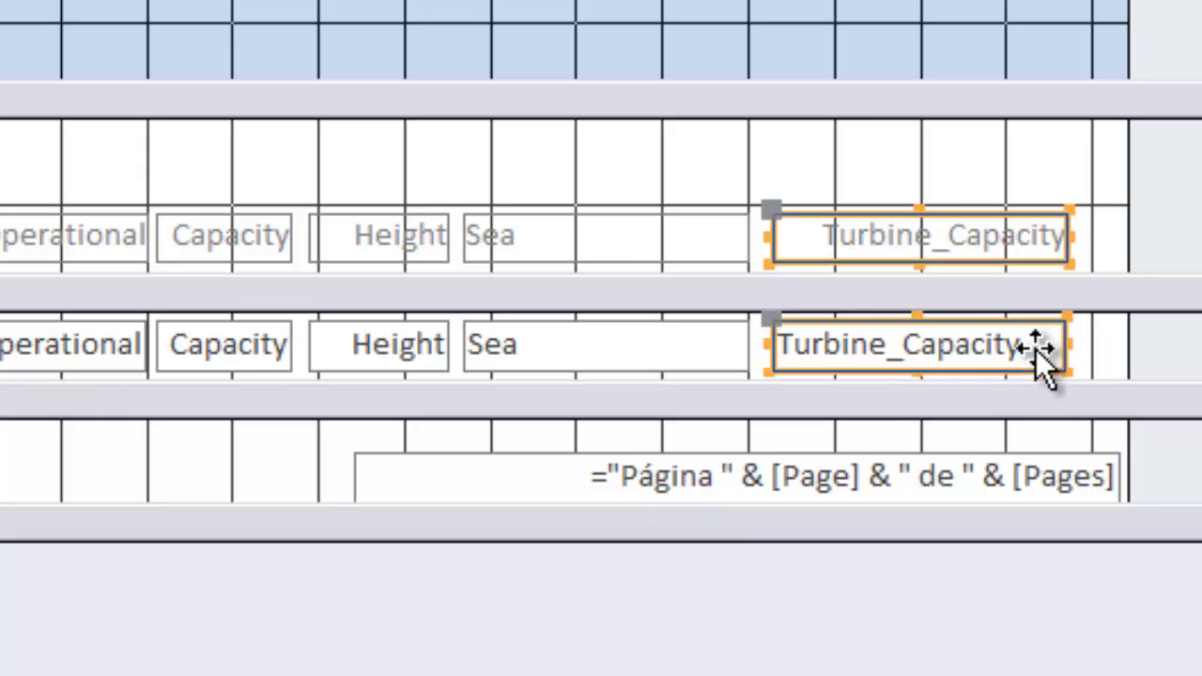
{"action": "left_click", "coordinate": [1095, 363]}
{"action": "left_click", "coordinate": [1035, 355]}
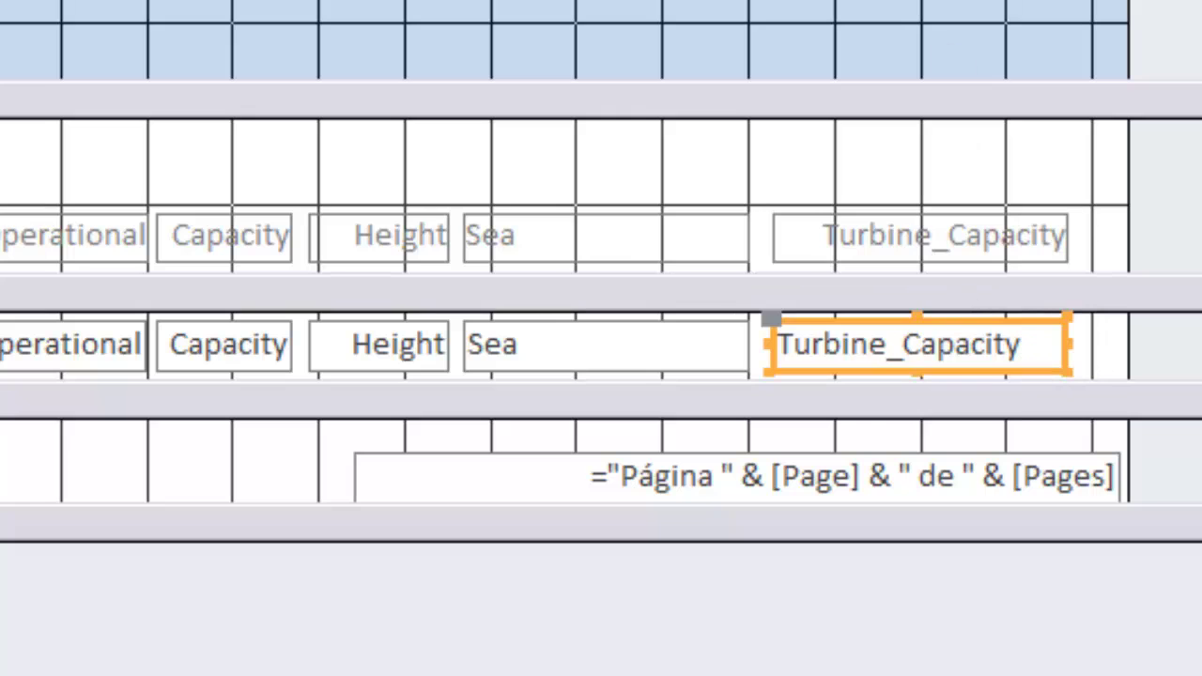
{"action": "left_click", "coordinate": [947, 46]}
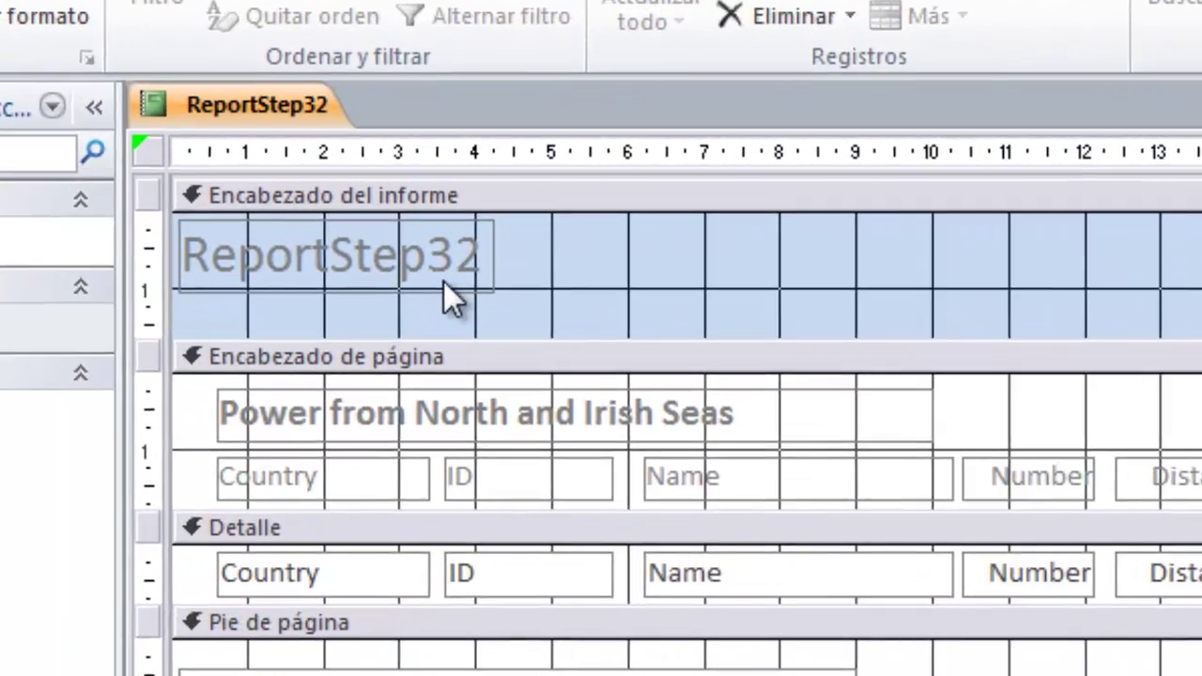
Delete the ReportStep32 title, collapse the report header to zero height, and switch to Report view.
{"action": "left_click", "coordinate": [330, 208]}
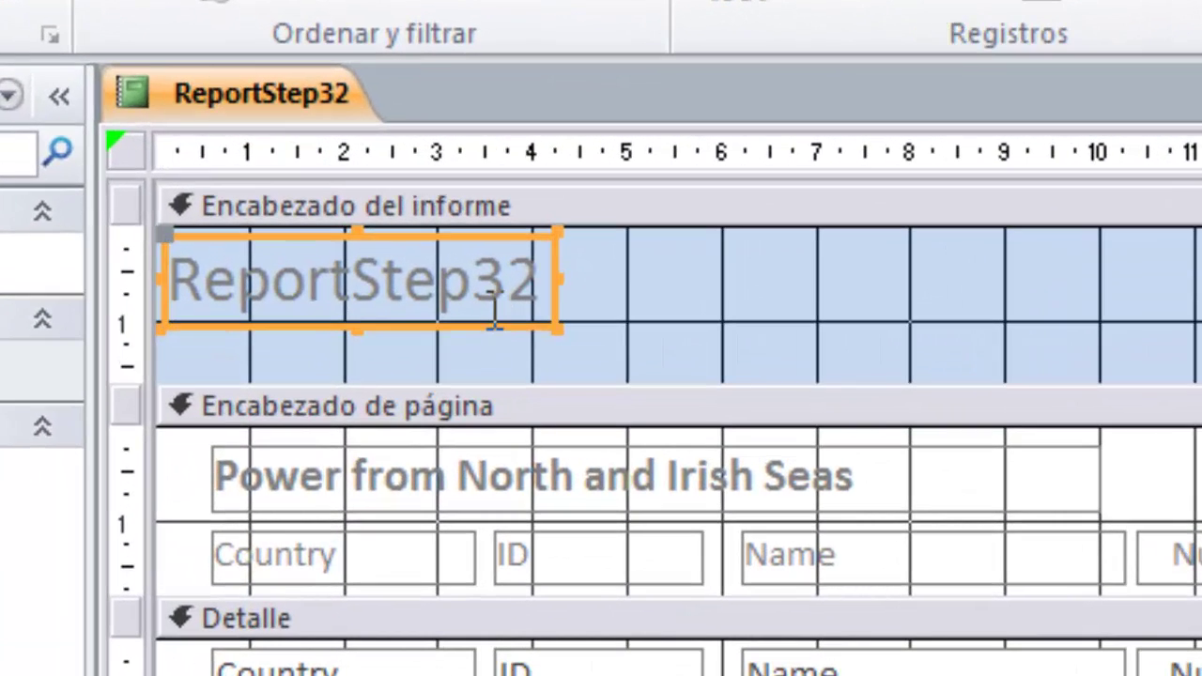
{"action": "key", "text": "Delete"}
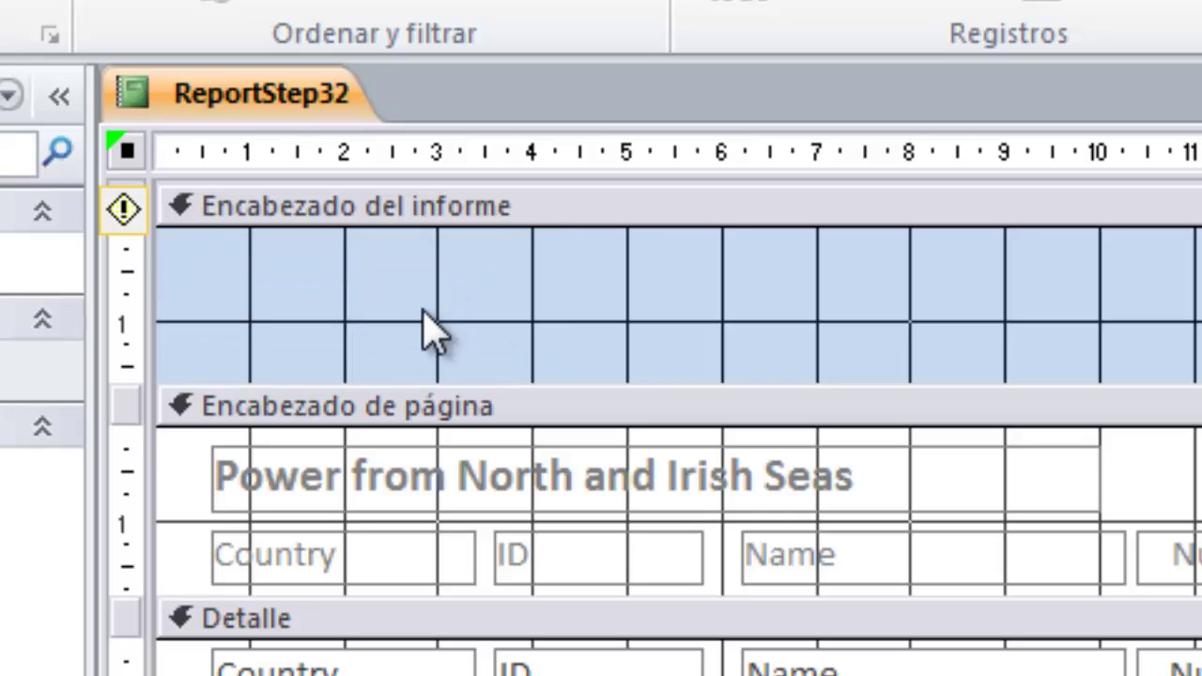
{"action": "left_click", "coordinate": [673, 383]}
{"action": "left_click_drag", "start_coordinate": [673, 383], "coordinate": [676, 222]}
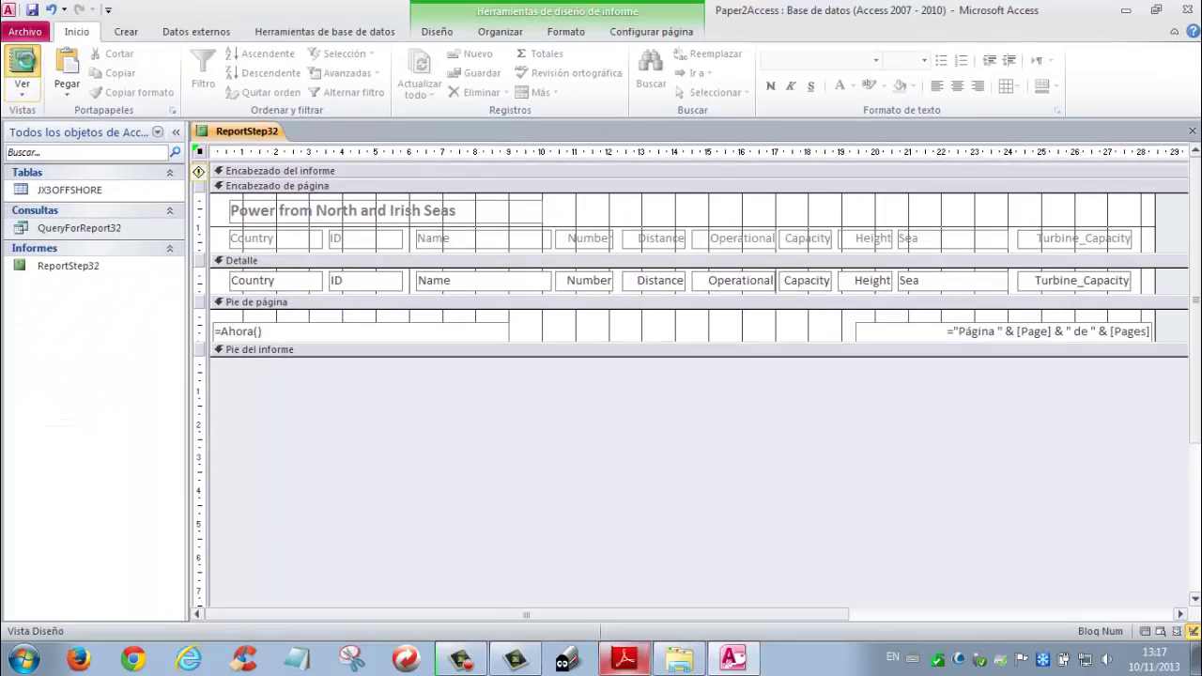
{"action": "left_click", "coordinate": [0, 0]}
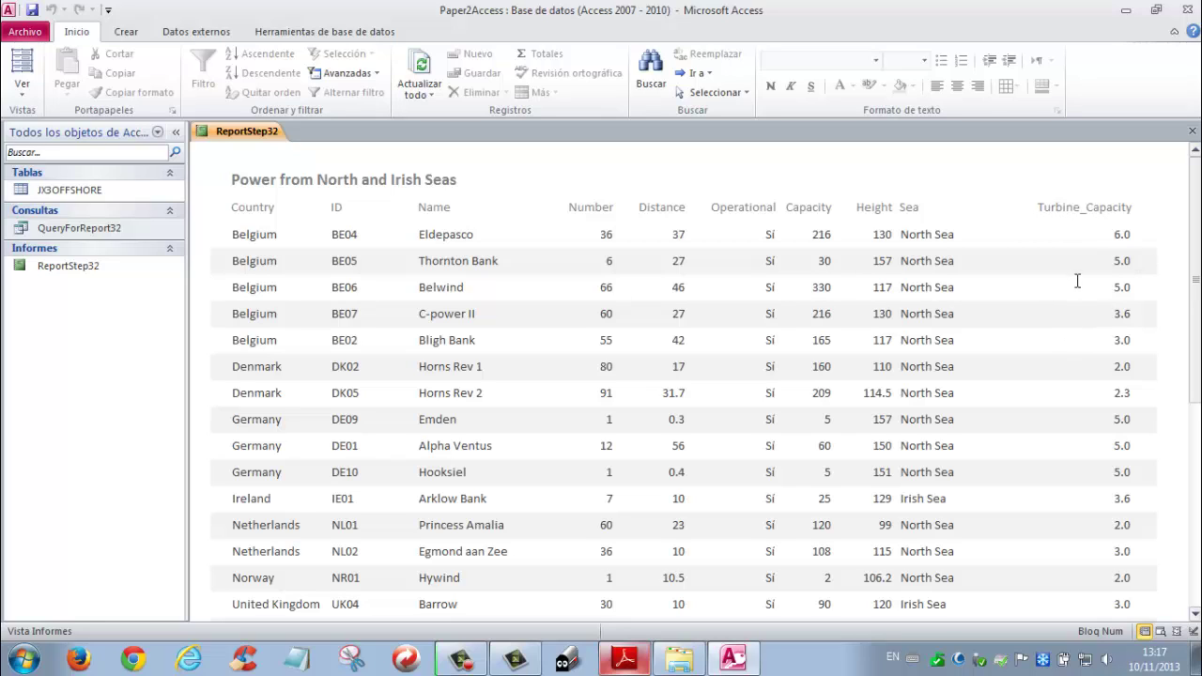
Scroll down to the report's date and page footer and back up, then open the Ver list.
{"action": "left_click_drag", "start_coordinate": [1195, 244], "coordinate": [1194, 448]}
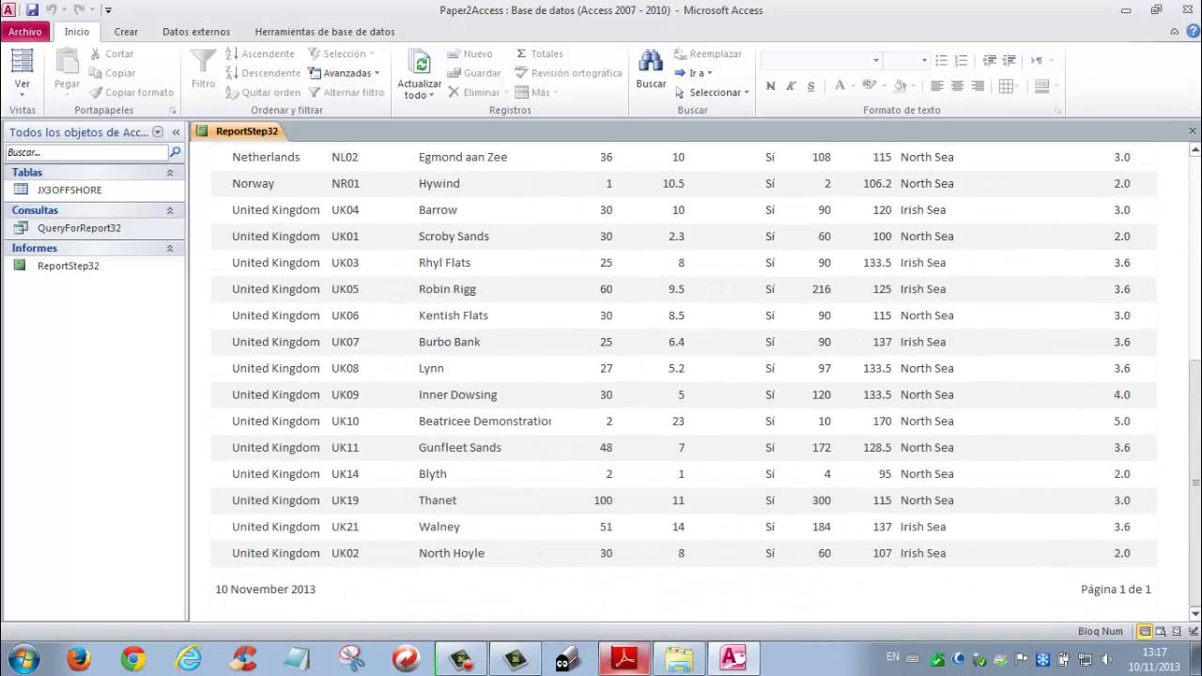
{"action": "scroll", "coordinate": [505, 311], "scroll_direction": "up", "scroll_amount": 5}
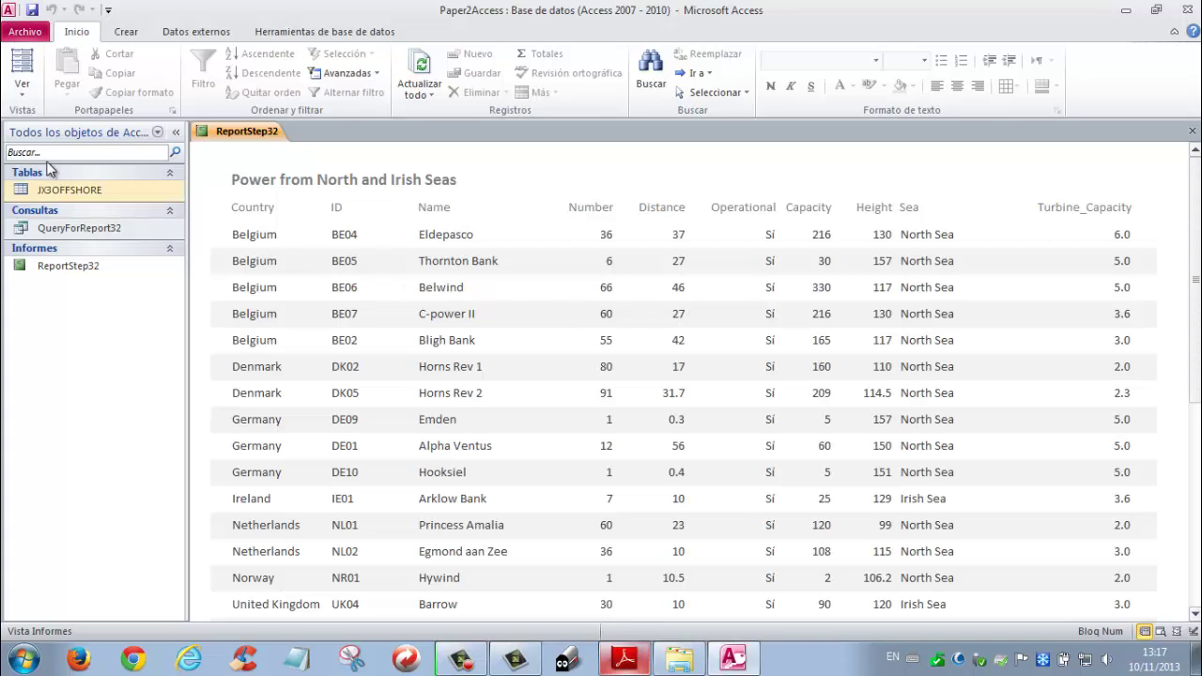
{"action": "left_click", "coordinate": [32, 92]}
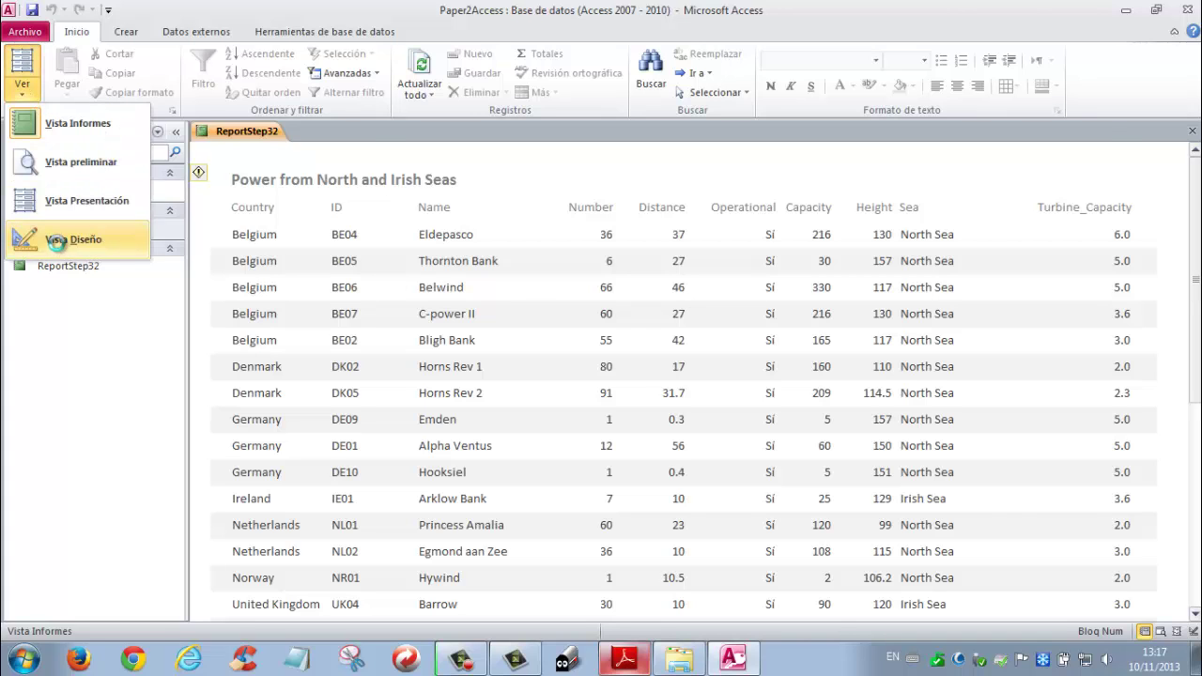
In Design view, narrow the Sea column and nudge the Turbine_Capacity controls left and narrower.
{"action": "left_click", "coordinate": [53, 238]}
{"action": "left_click", "coordinate": [961, 246]}
{"action": "left_click", "coordinate": [959, 285], "text": "shift"}
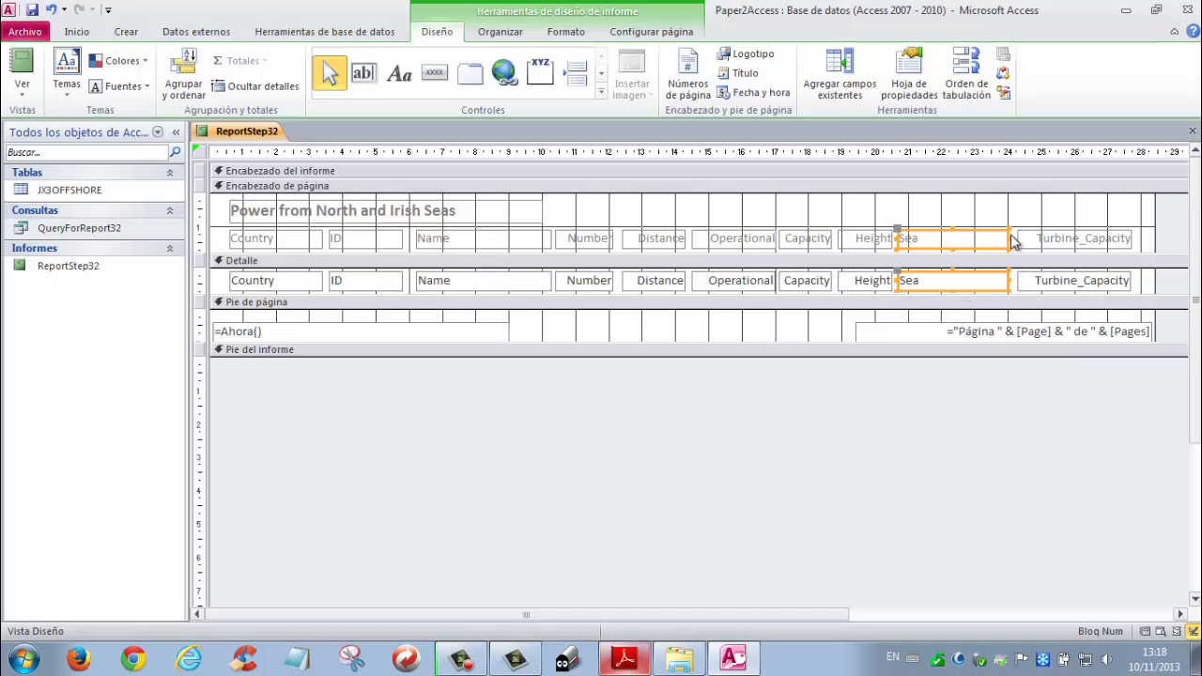
{"action": "left_click_drag", "start_coordinate": [1009, 239], "coordinate": [984, 239]}
{"action": "left_click", "coordinate": [1042, 242]}
{"action": "left_click", "coordinate": [1046, 283], "text": "shift"}
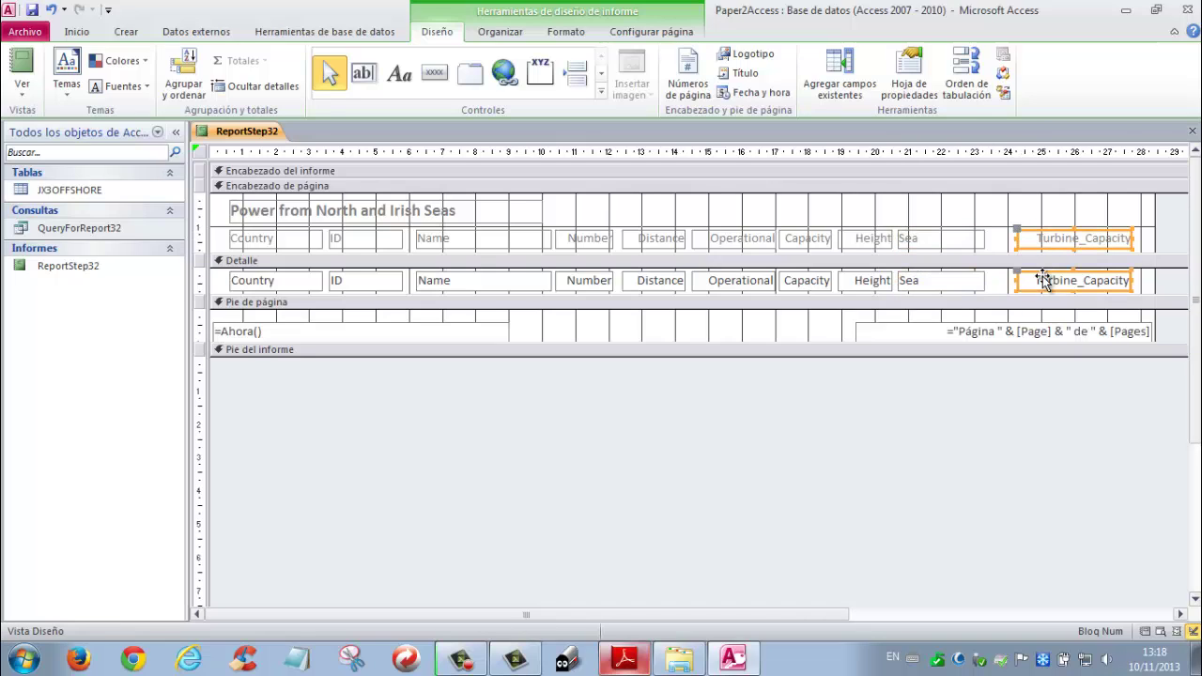
{"action": "key", "text": "Left"}
{"action": "key", "text": "Left"}
{"action": "key", "text": "Left"}
{"action": "key", "text": "Left"}
{"action": "key", "text": "Left"}
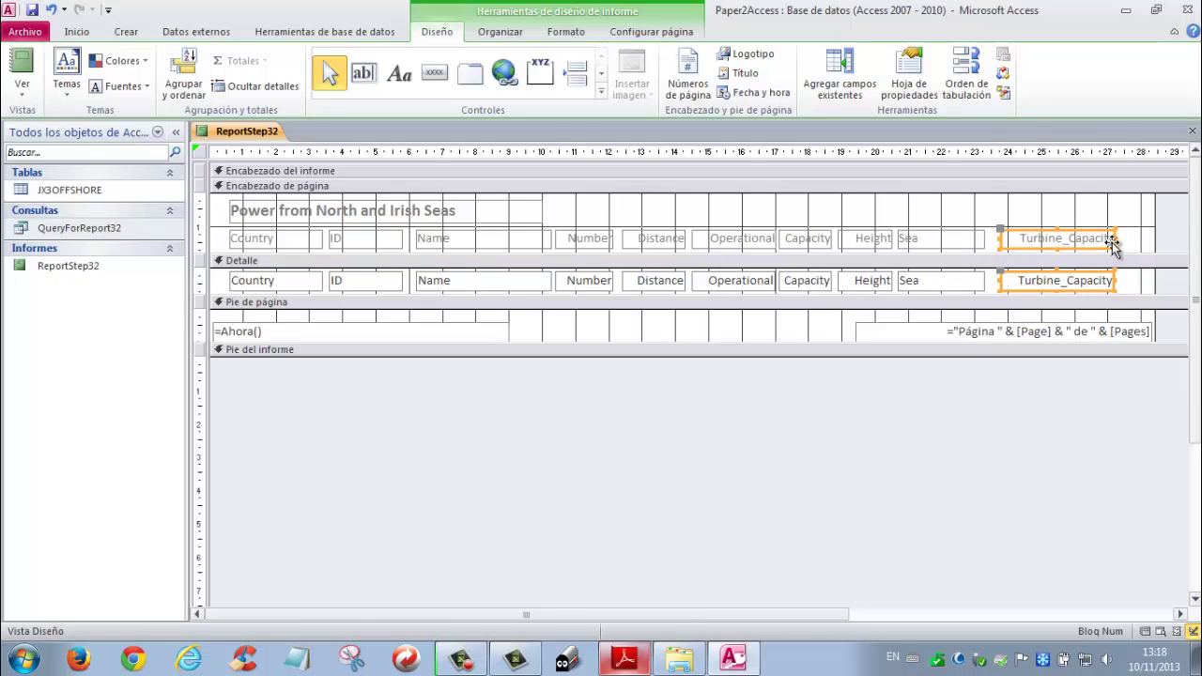
{"action": "left_click", "coordinate": [1088, 240]}
{"action": "left_click_drag", "start_coordinate": [1076, 241], "coordinate": [1069, 241]}
Preview the report, then widen the Turbine_Capacity controls and extend the field's left edge.
{"action": "left_click", "coordinate": [17, 61]}
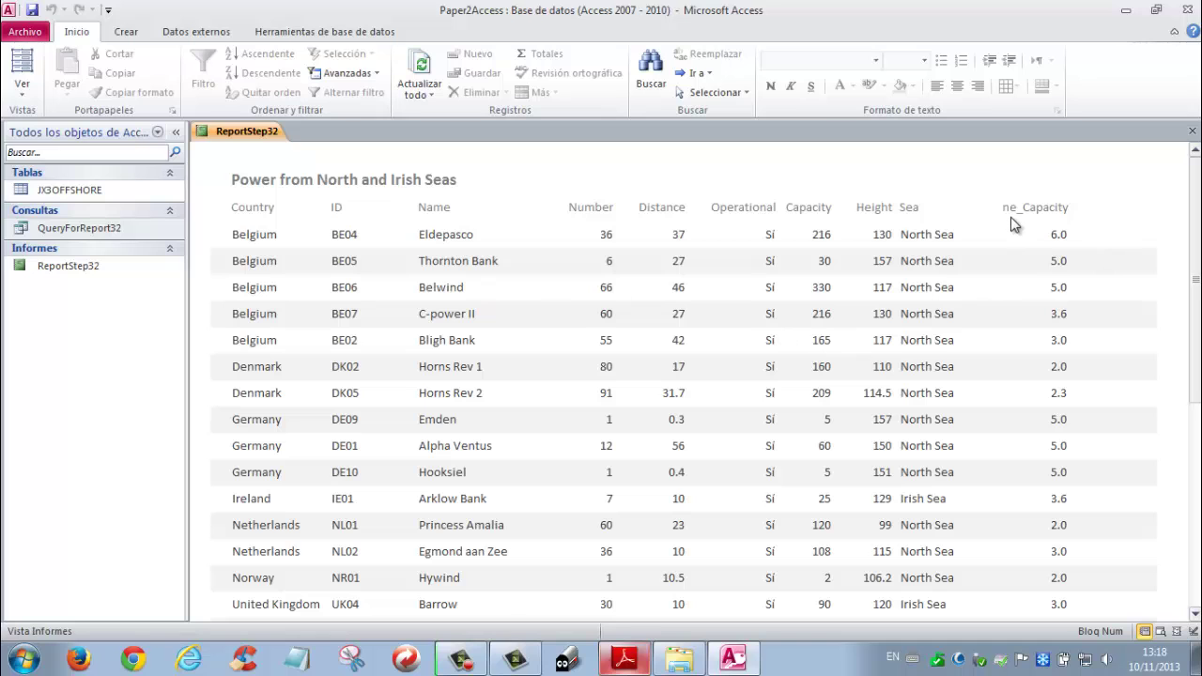
{"action": "left_click", "coordinate": [21, 86]}
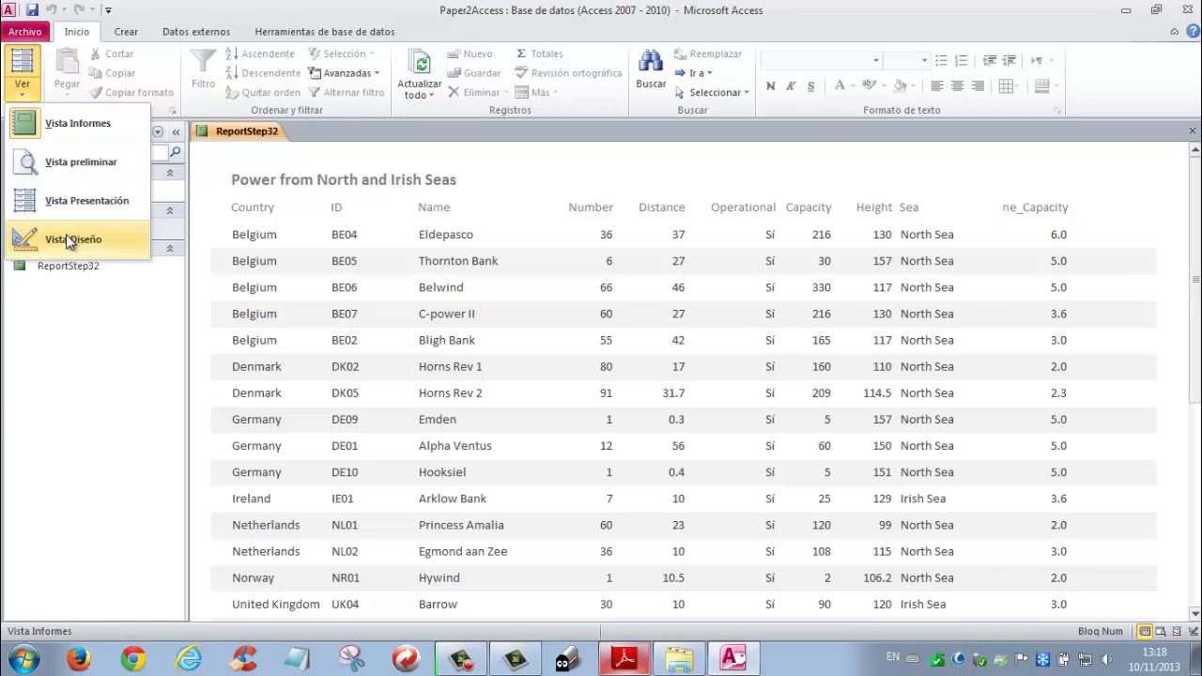
{"action": "left_click", "coordinate": [67, 240]}
{"action": "left_click_drag", "start_coordinate": [1064, 238], "coordinate": [1076, 239]}
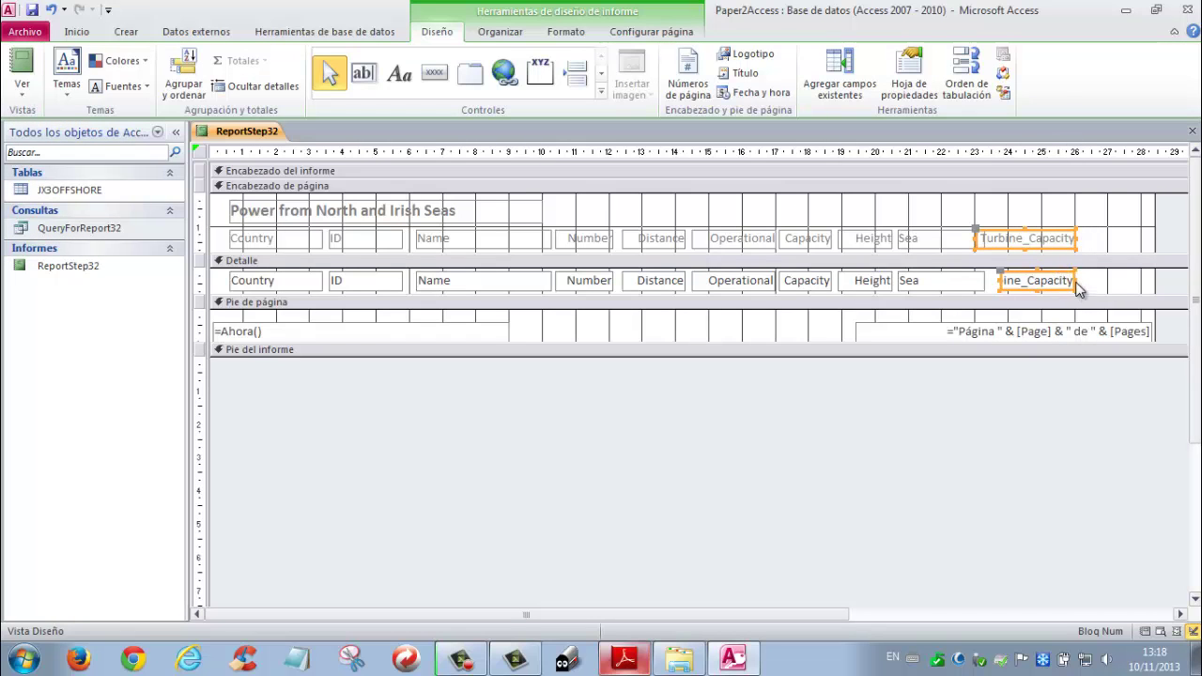
{"action": "left_click_drag", "start_coordinate": [1025, 246], "coordinate": [1027, 252]}
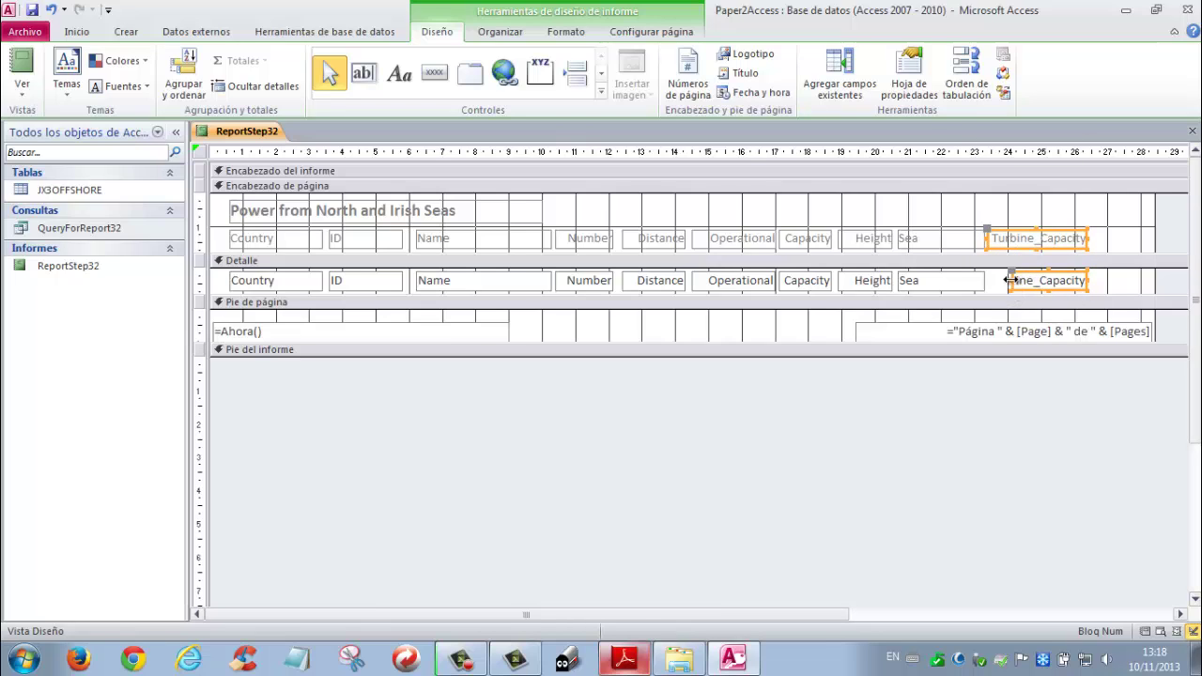
{"action": "left_click_drag", "start_coordinate": [1010, 280], "coordinate": [986, 280]}
Check the column layout in Report view, then return to Design view.
{"action": "left_click", "coordinate": [22, 64]}
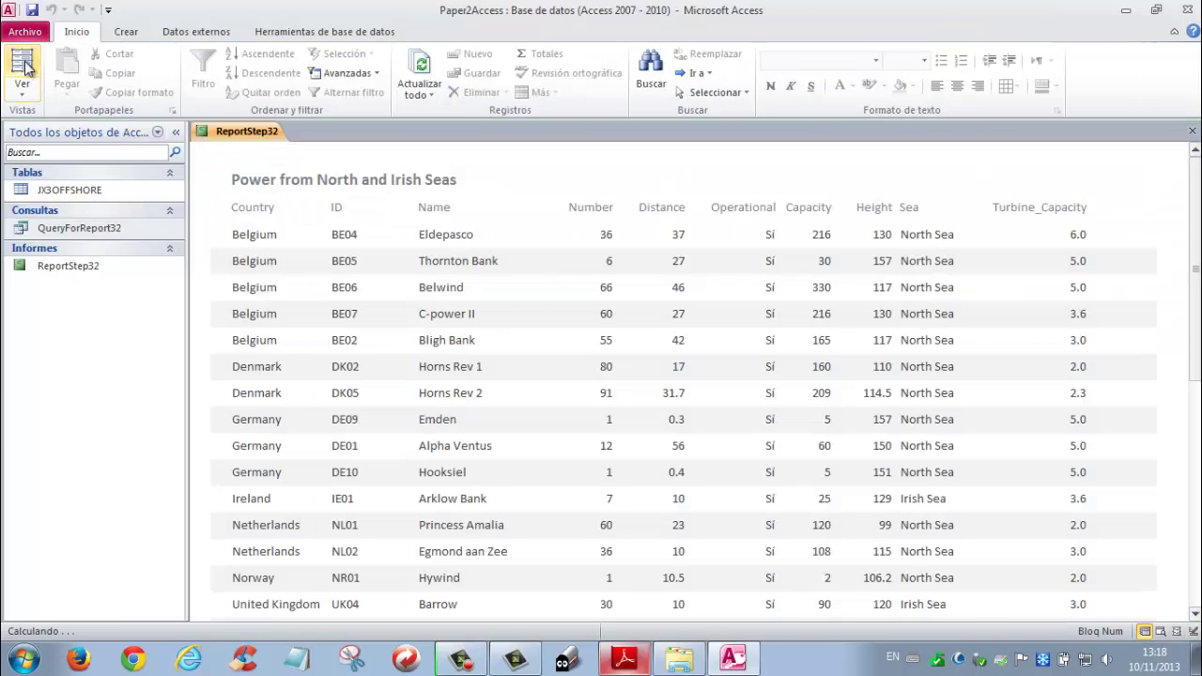
{"action": "scroll", "coordinate": [348, 282], "scroll_direction": "down", "scroll_amount": 2}
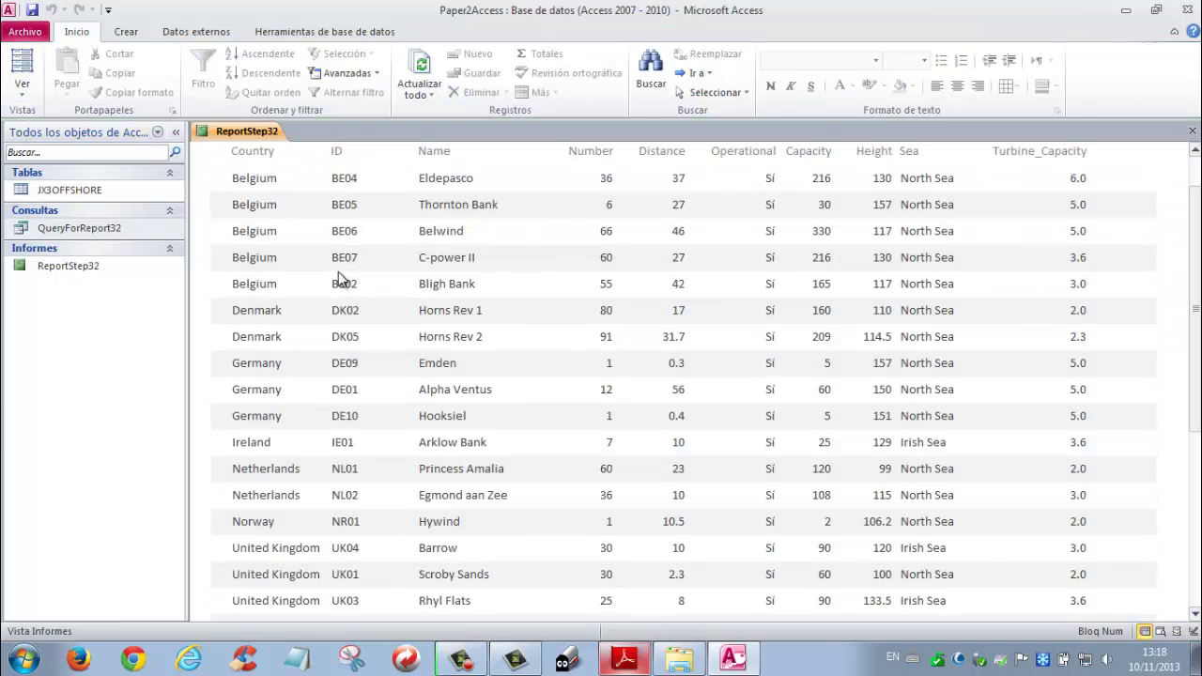
{"action": "scroll", "coordinate": [338, 272], "scroll_direction": "up", "scroll_amount": 2}
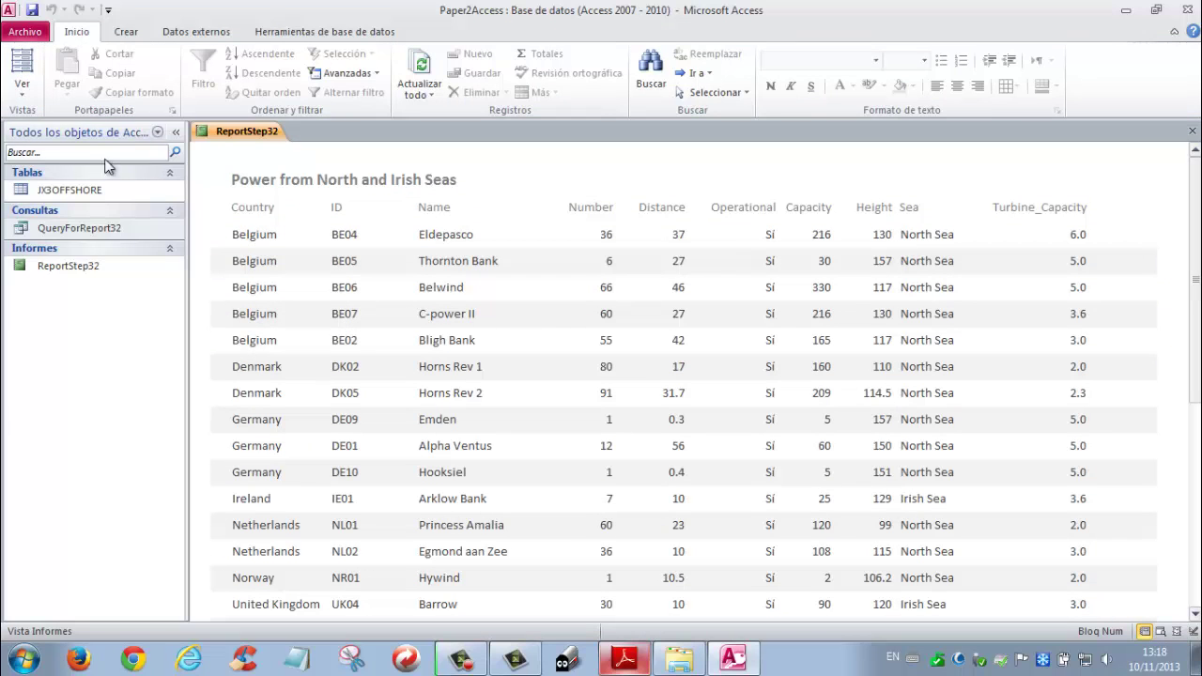
{"action": "left_click", "coordinate": [22, 94]}
{"action": "left_click", "coordinate": [60, 241]}
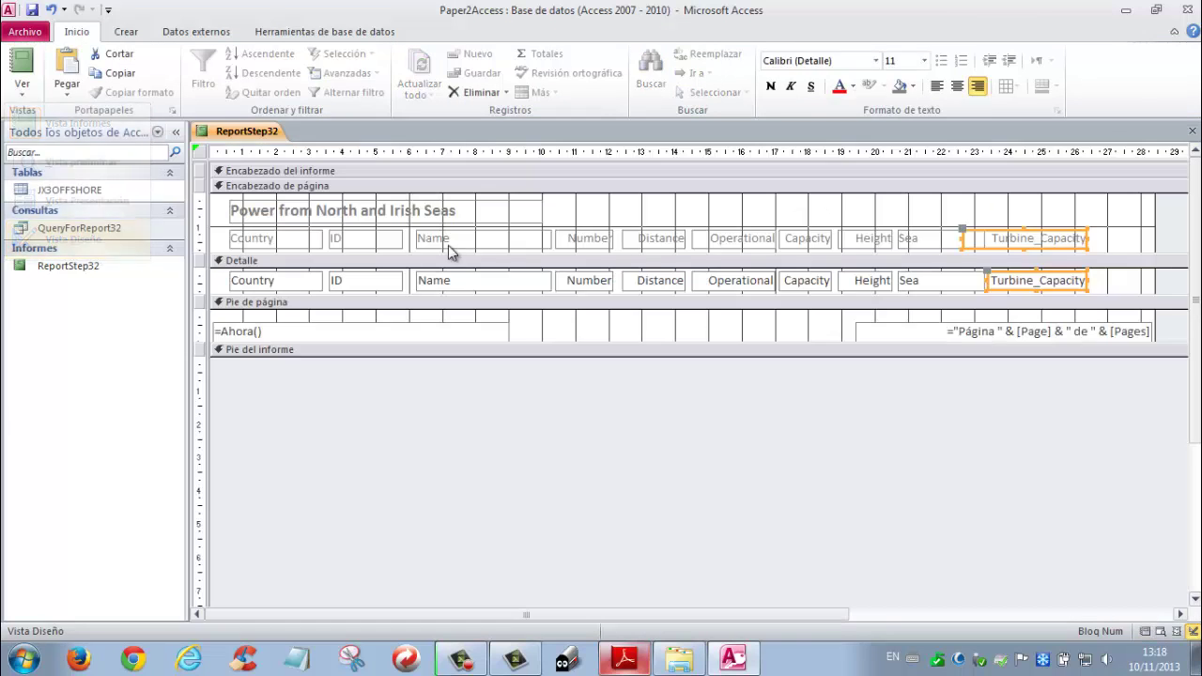
Shift the Turbine_Capacity heading and field right, narrow them from the left, and widen the field leftward.
{"action": "left_click", "coordinate": [928, 238]}
{"action": "left_click", "coordinate": [1014, 240]}
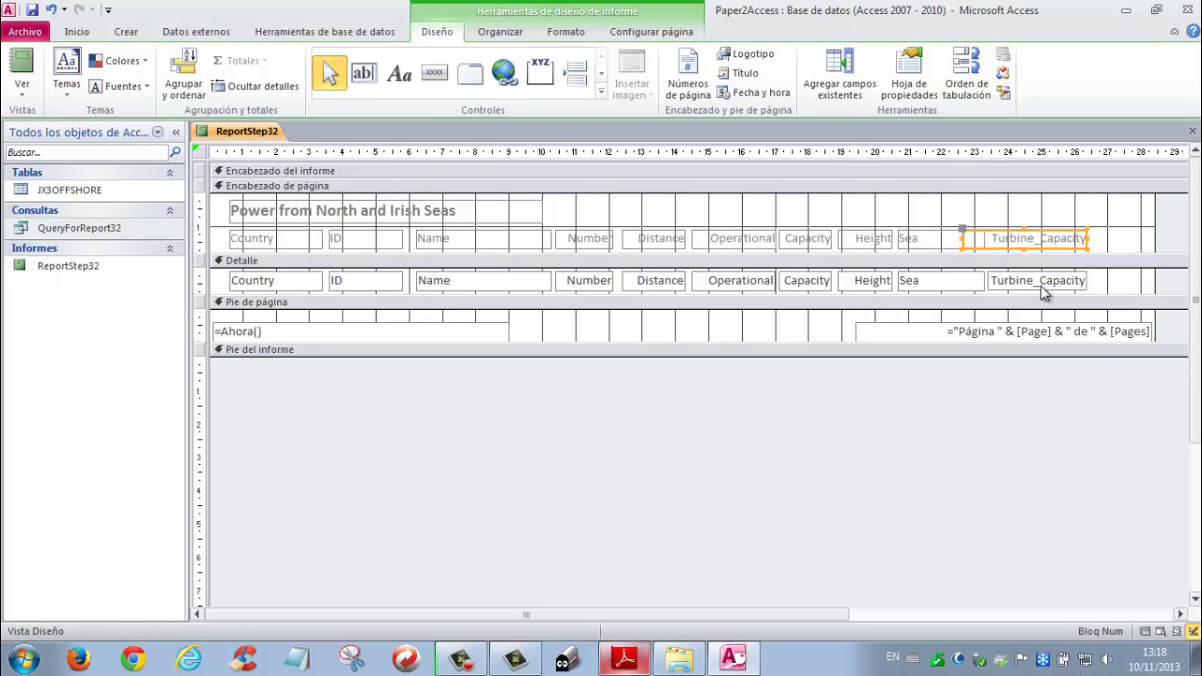
{"action": "left_click", "coordinate": [1040, 285], "text": "shift"}
{"action": "left_click_drag", "start_coordinate": [1018, 281], "coordinate": [1029, 281]}
{"action": "key", "text": "Right"}
{"action": "key", "text": "Right"}
{"action": "key", "text": "Right"}
{"action": "key", "text": "Right"}
{"action": "key", "text": "Right"}
{"action": "key", "text": "Right"}
{"action": "key", "text": "Right"}
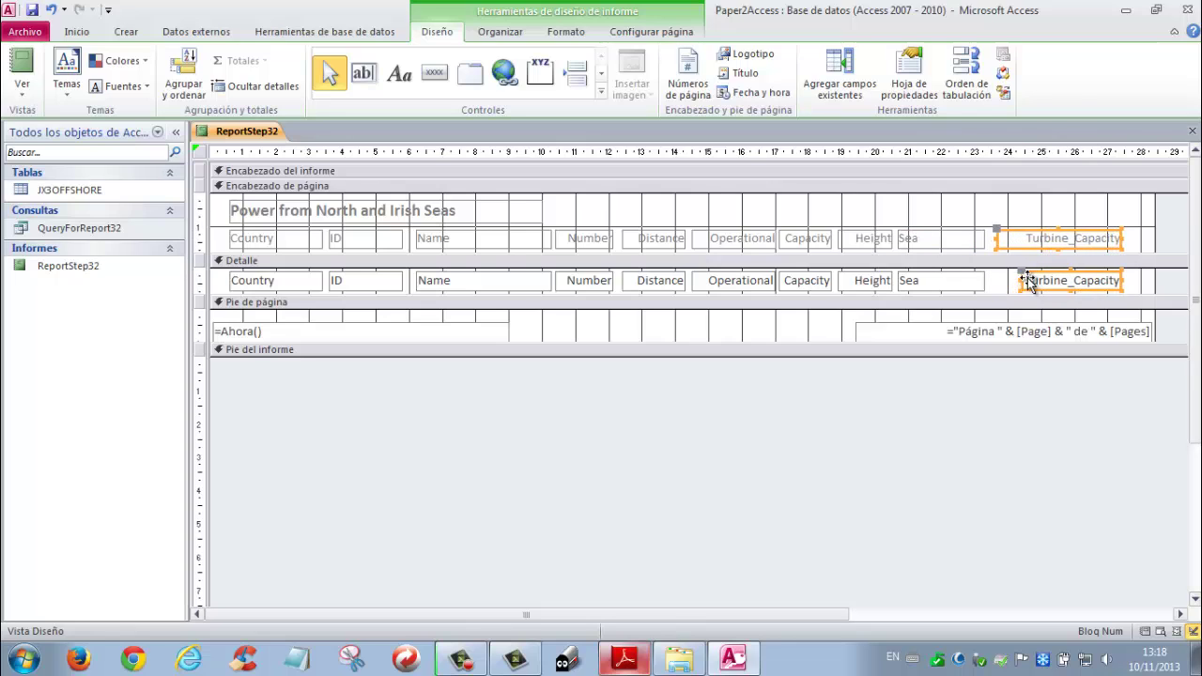
{"action": "left_click", "coordinate": [1003, 236]}
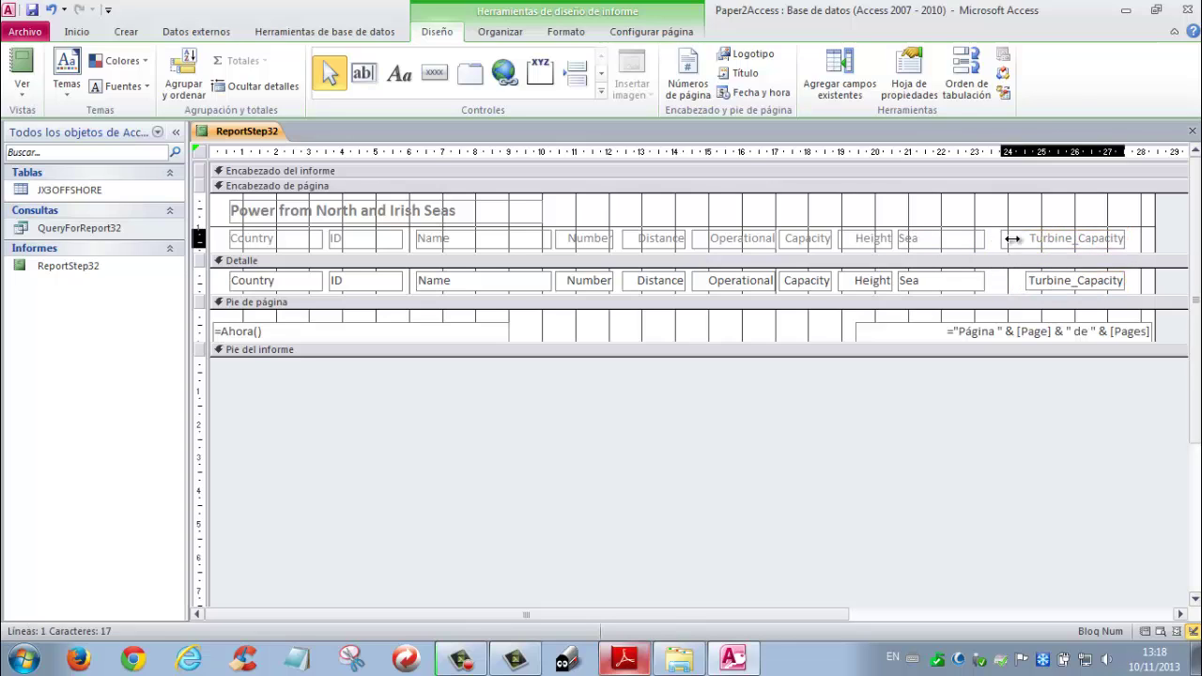
{"action": "left_click_drag", "start_coordinate": [1026, 243], "coordinate": [1017, 242]}
{"action": "left_click", "coordinate": [1031, 295]}
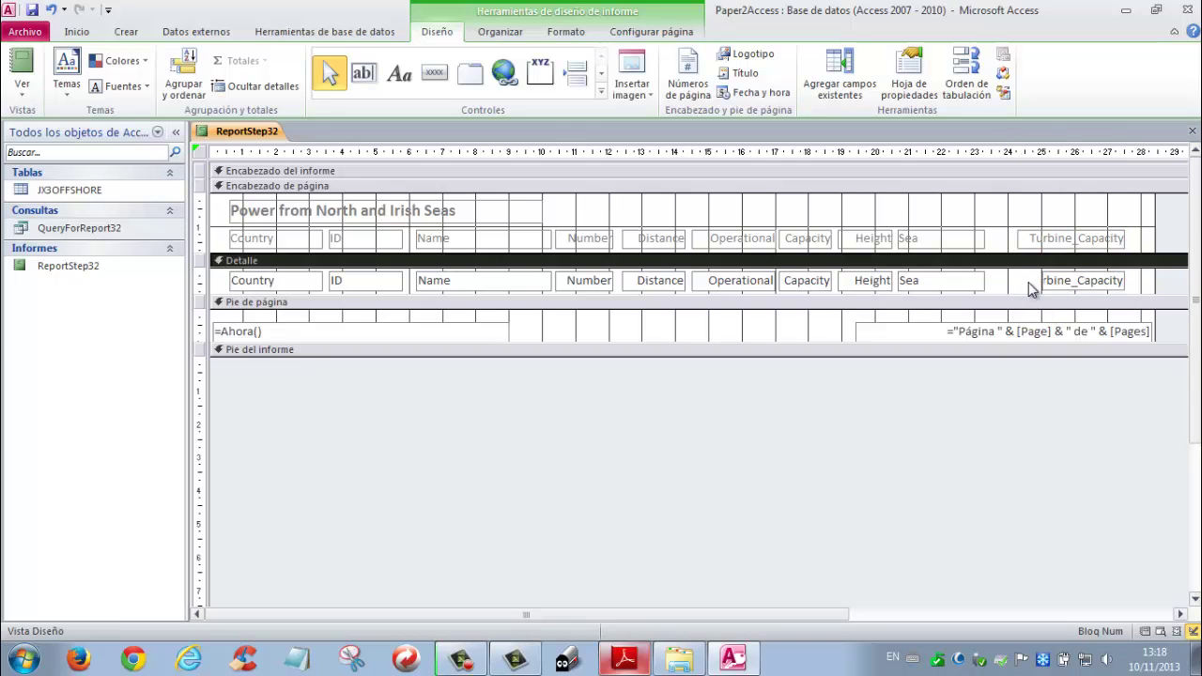
{"action": "left_click", "coordinate": [1042, 283]}
{"action": "left_click_drag", "start_coordinate": [1042, 283], "coordinate": [1019, 279]}
Nudge the Sea heading and field right, preview the result, and return to Design view.
{"action": "left_click", "coordinate": [943, 242]}
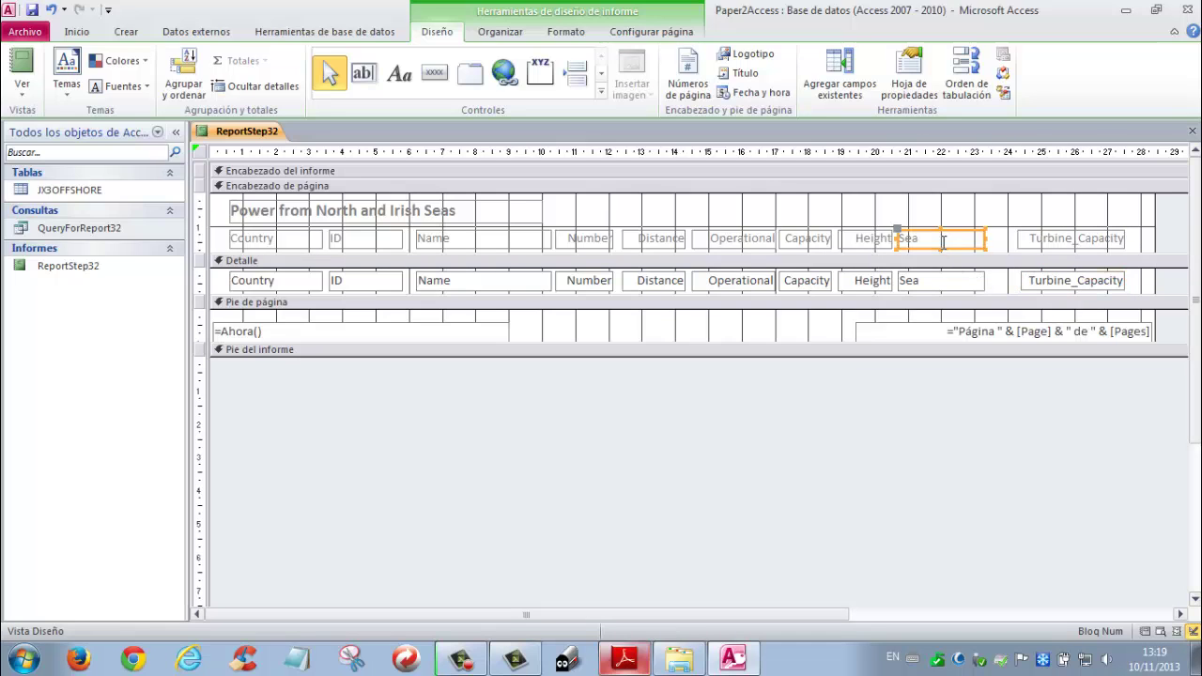
{"action": "left_click", "coordinate": [947, 287], "text": "shift"}
{"action": "key", "text": "Right"}
{"action": "key", "text": "Right"}
{"action": "key", "text": "Right"}
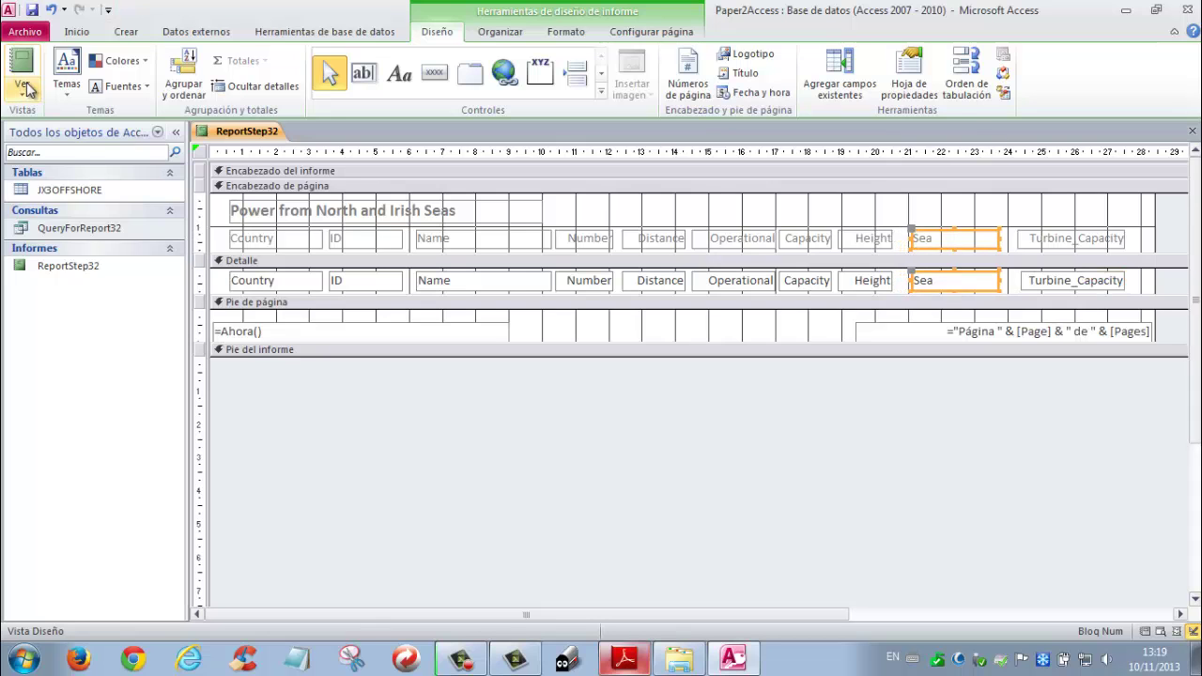
{"action": "left_click", "coordinate": [27, 81]}
{"action": "left_click", "coordinate": [26, 64]}
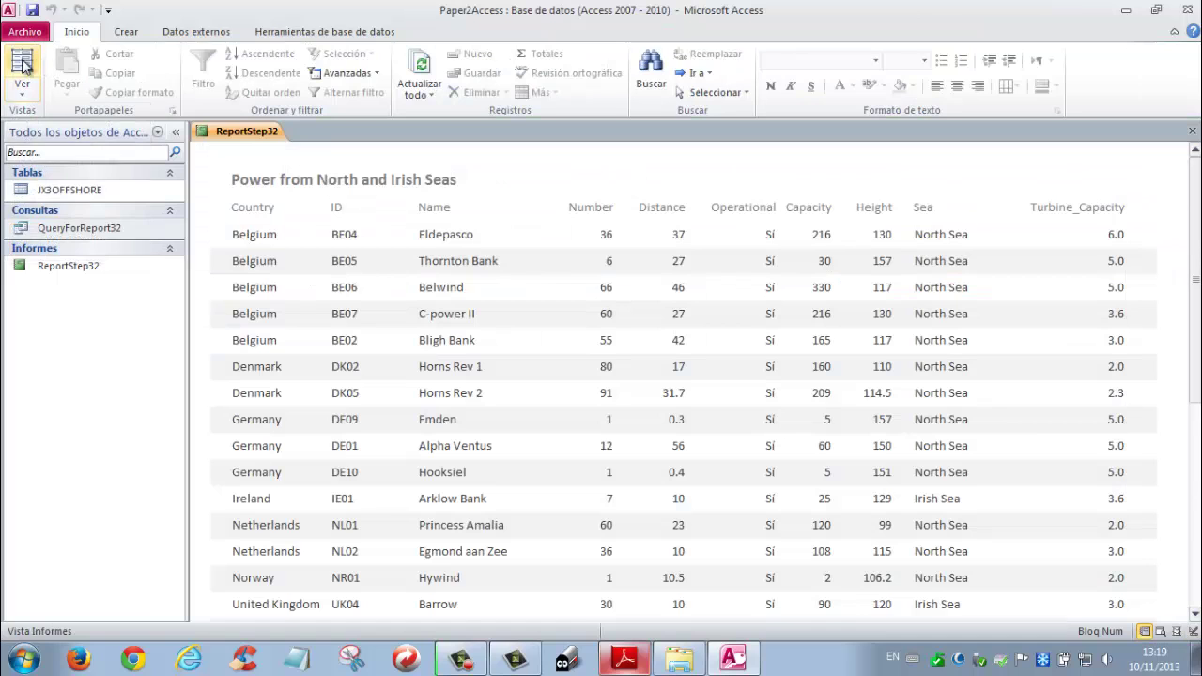
{"action": "left_click", "coordinate": [22, 87]}
{"action": "left_click", "coordinate": [51, 245]}
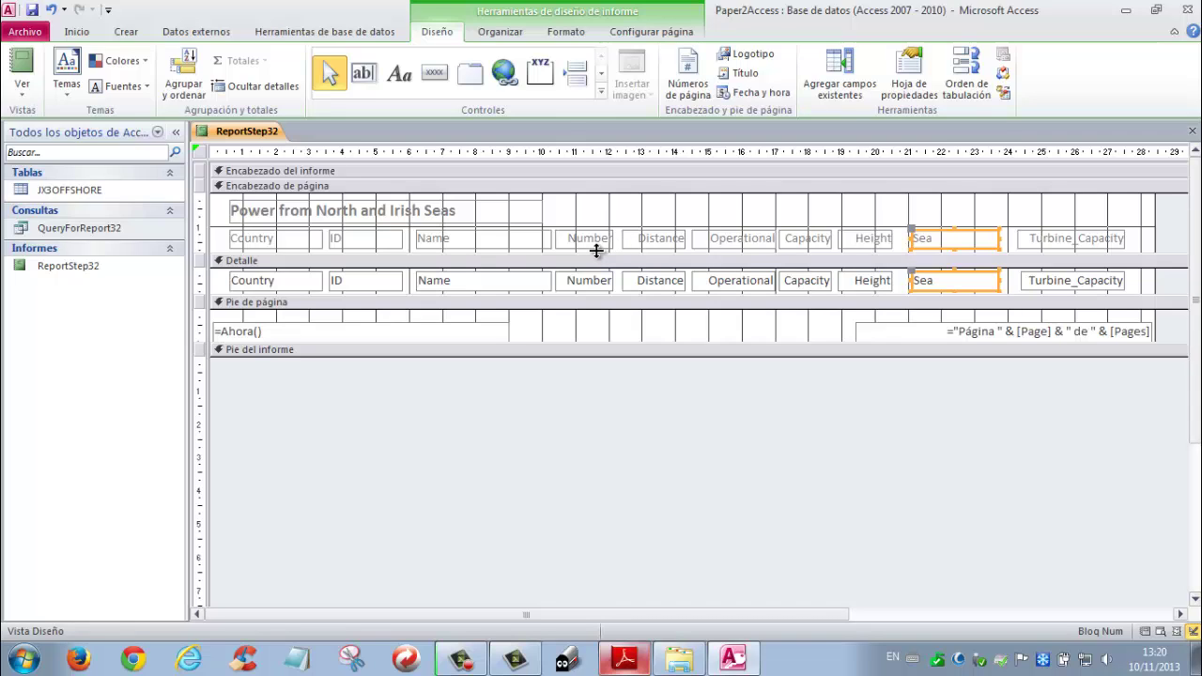
In Layout View, select the Number column values and open Totales to add a Sum.
{"action": "left_click", "coordinate": [22, 94]}
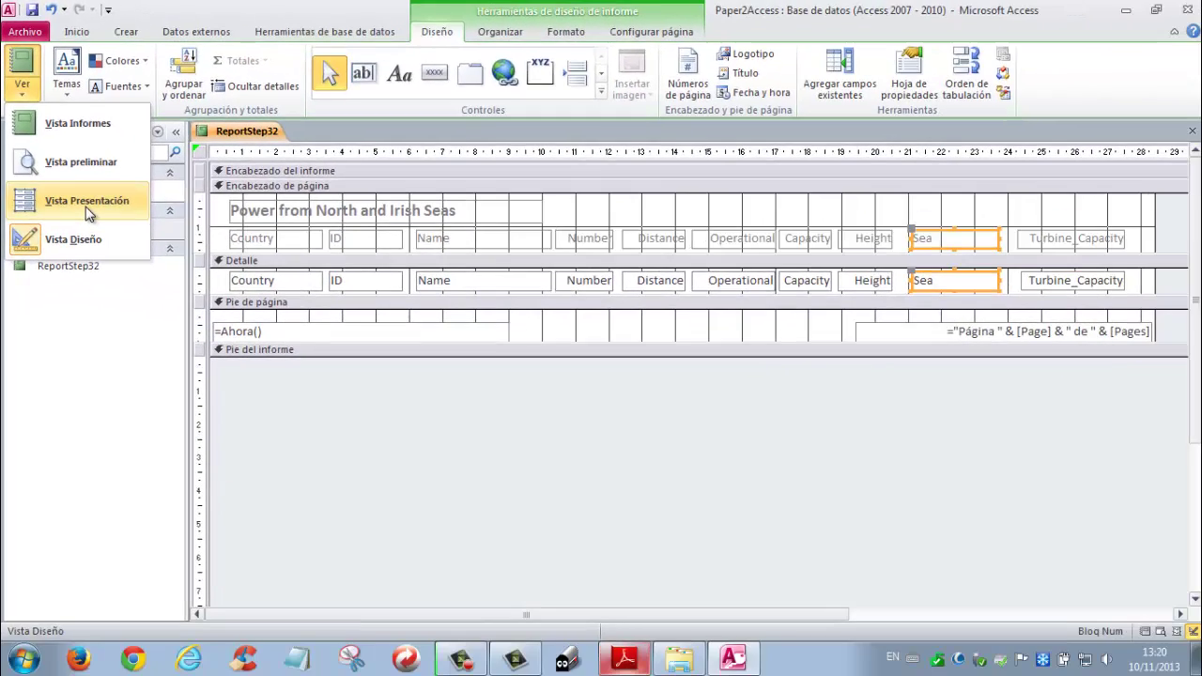
{"action": "left_click", "coordinate": [86, 215]}
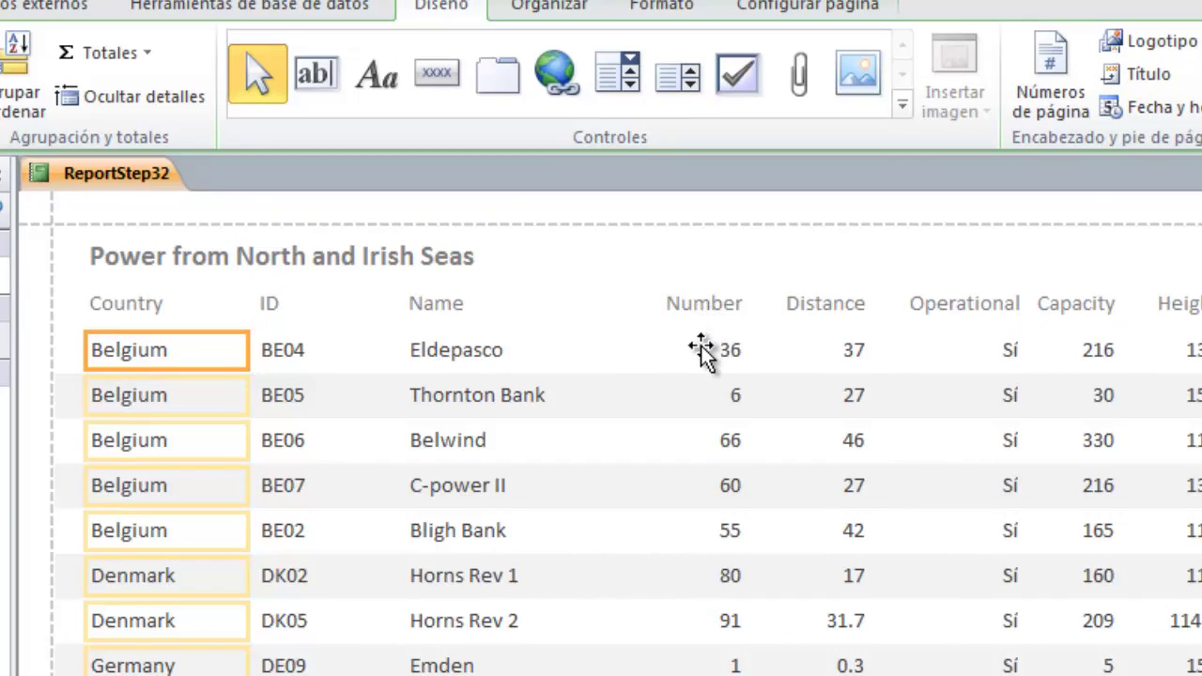
{"action": "left_click", "coordinate": [700, 353]}
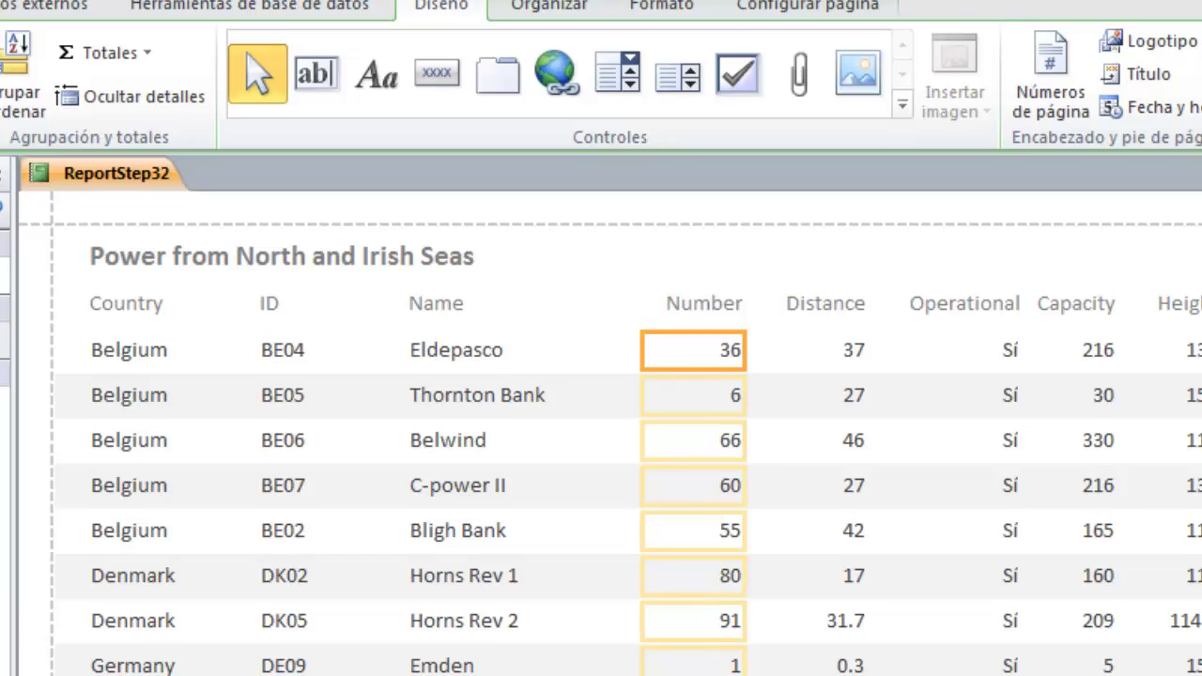
{"action": "left_click", "coordinate": [147, 53]}
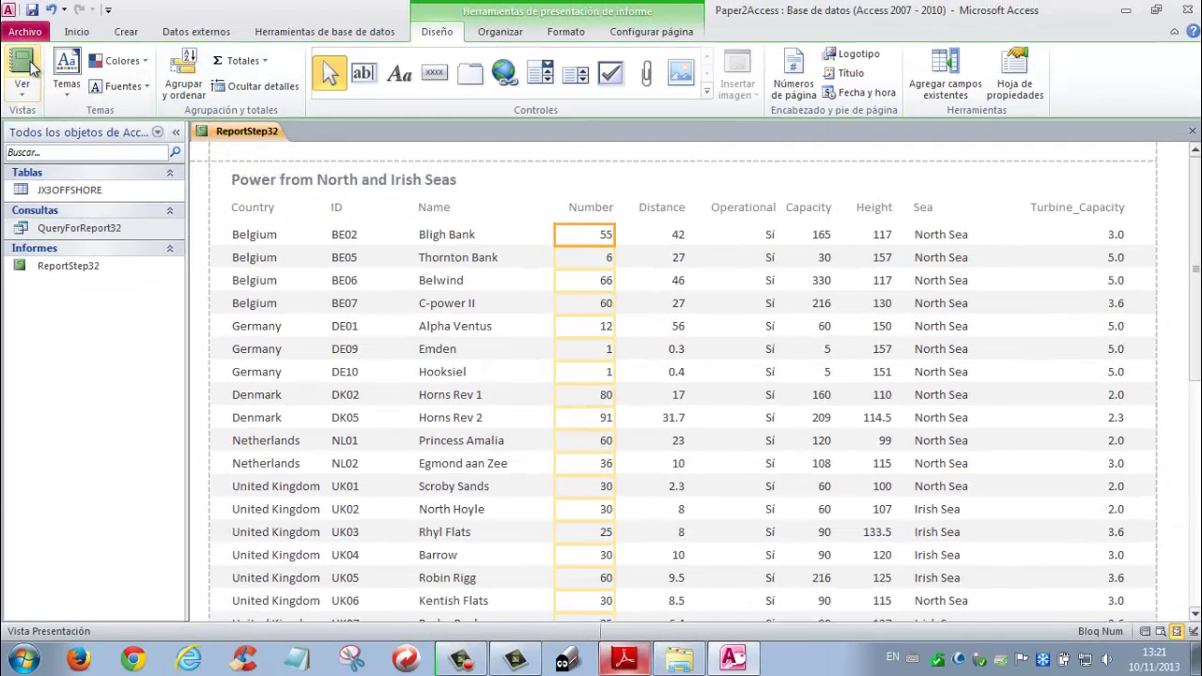
Confirm the Number total of 1002 at the report's end in Report View, then switch to Design View.
{"action": "left_click", "coordinate": [30, 68]}
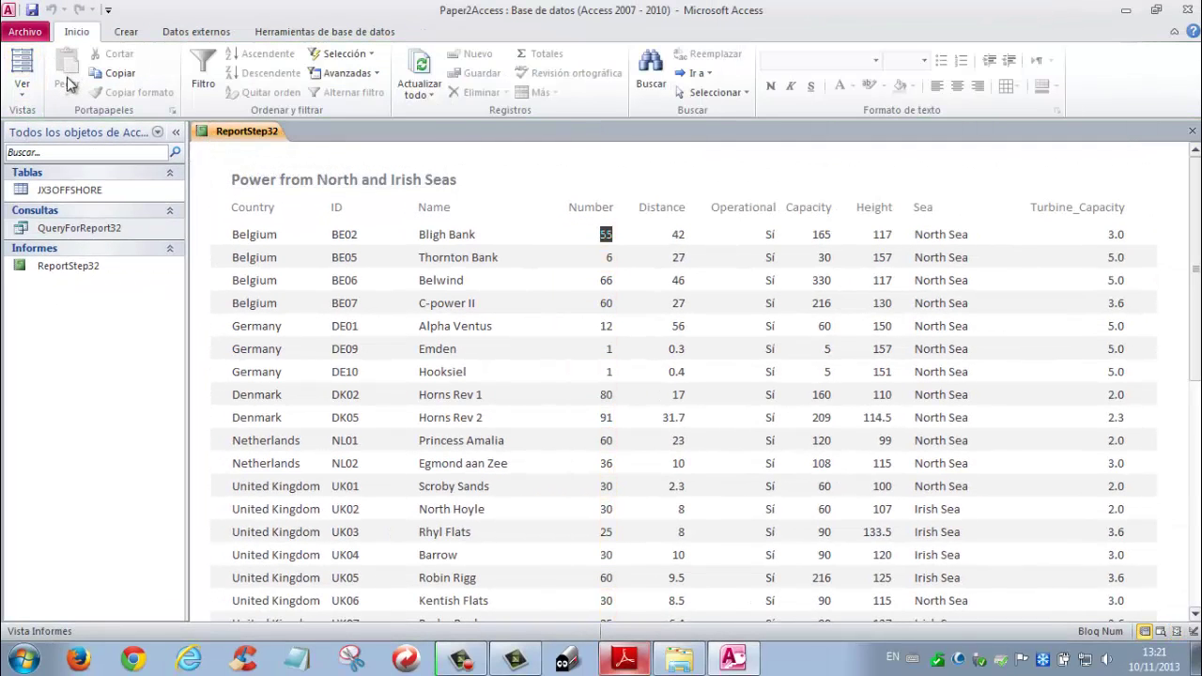
{"action": "left_click_drag", "start_coordinate": [1194, 197], "coordinate": [1193, 378]}
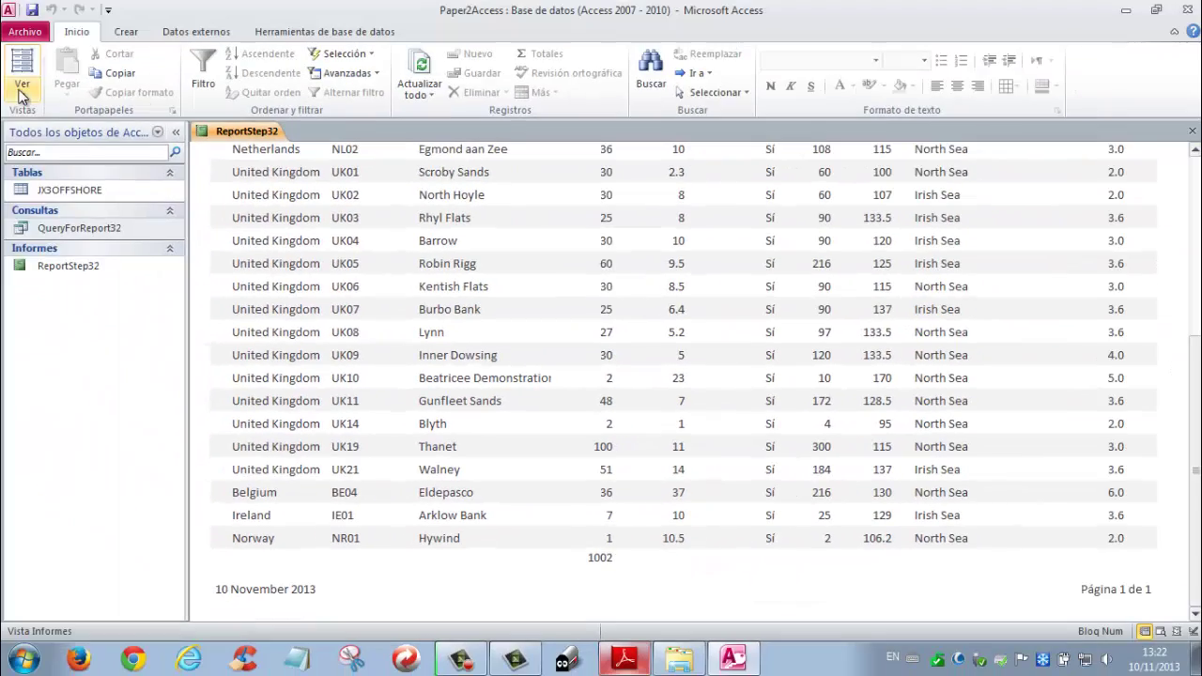
{"action": "left_click", "coordinate": [21, 86]}
{"action": "left_click", "coordinate": [70, 240]}
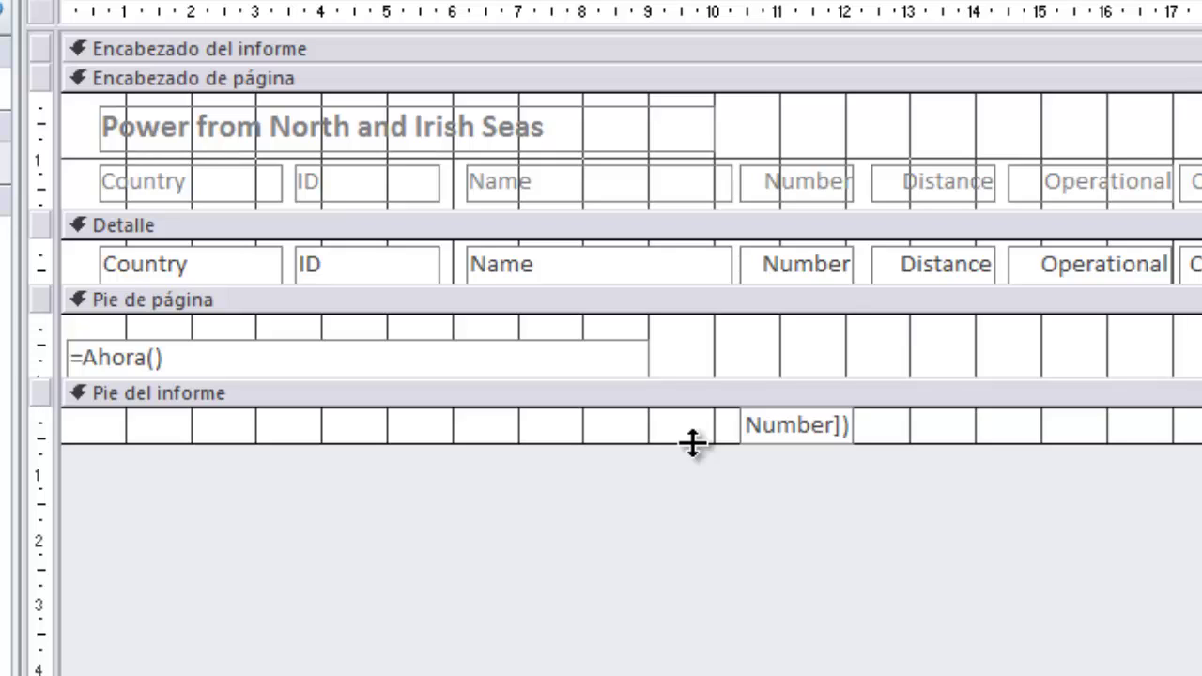
Make the report footer taller and nudge the Number total box down two steps.
{"action": "left_click_drag", "start_coordinate": [692, 443], "coordinate": [681, 505]}
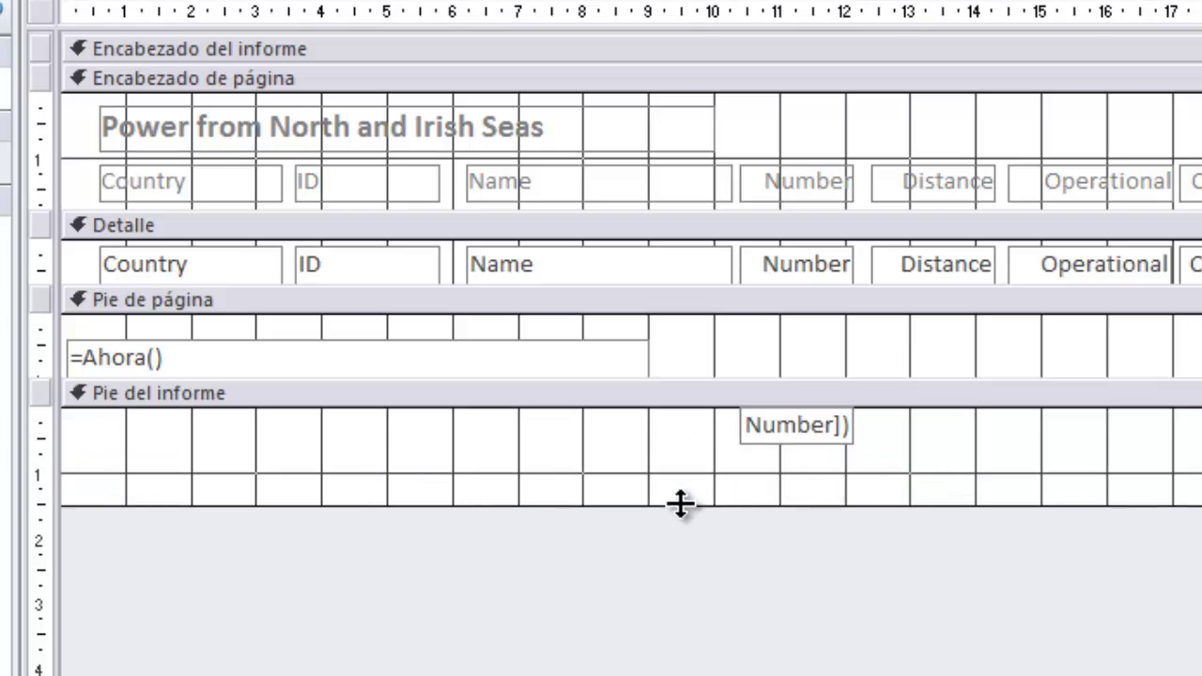
{"action": "left_click", "coordinate": [820, 433]}
{"action": "key", "text": "Down"}
{"action": "key", "text": "Down"}
{"action": "key", "text": "Down"}
{"action": "key", "text": "Down"}
{"action": "key", "text": "Down"}
{"action": "key", "text": "Down"}
{"action": "key", "text": "Down"}
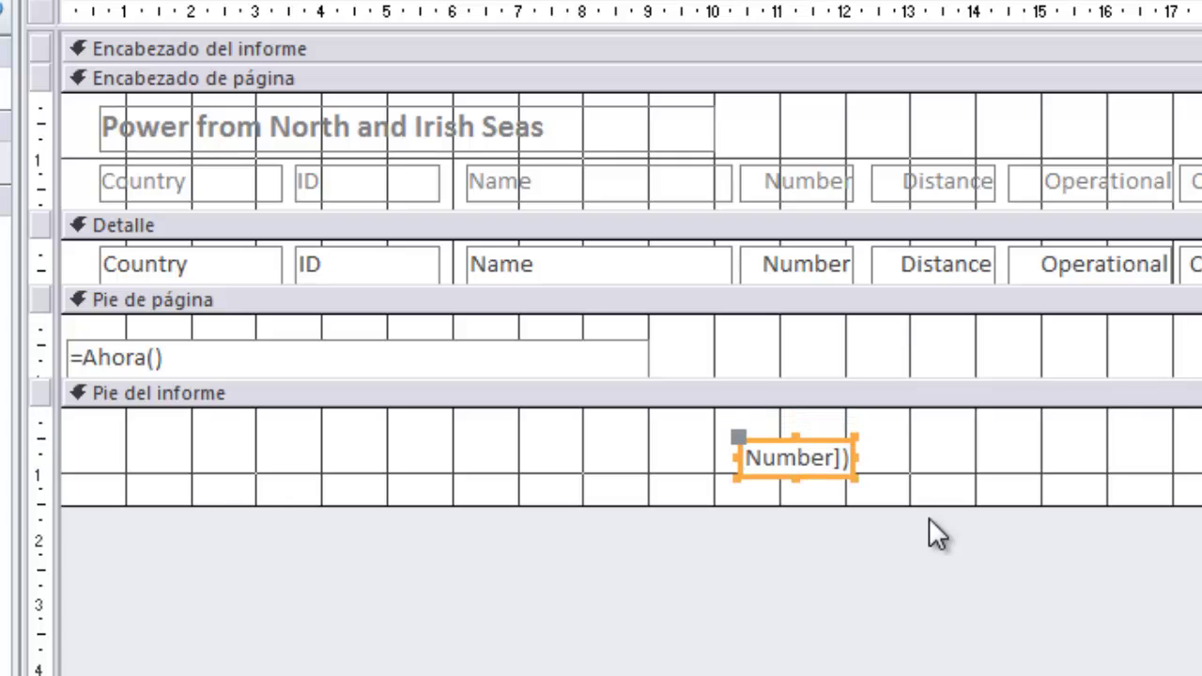
{"action": "key", "text": "Down"}
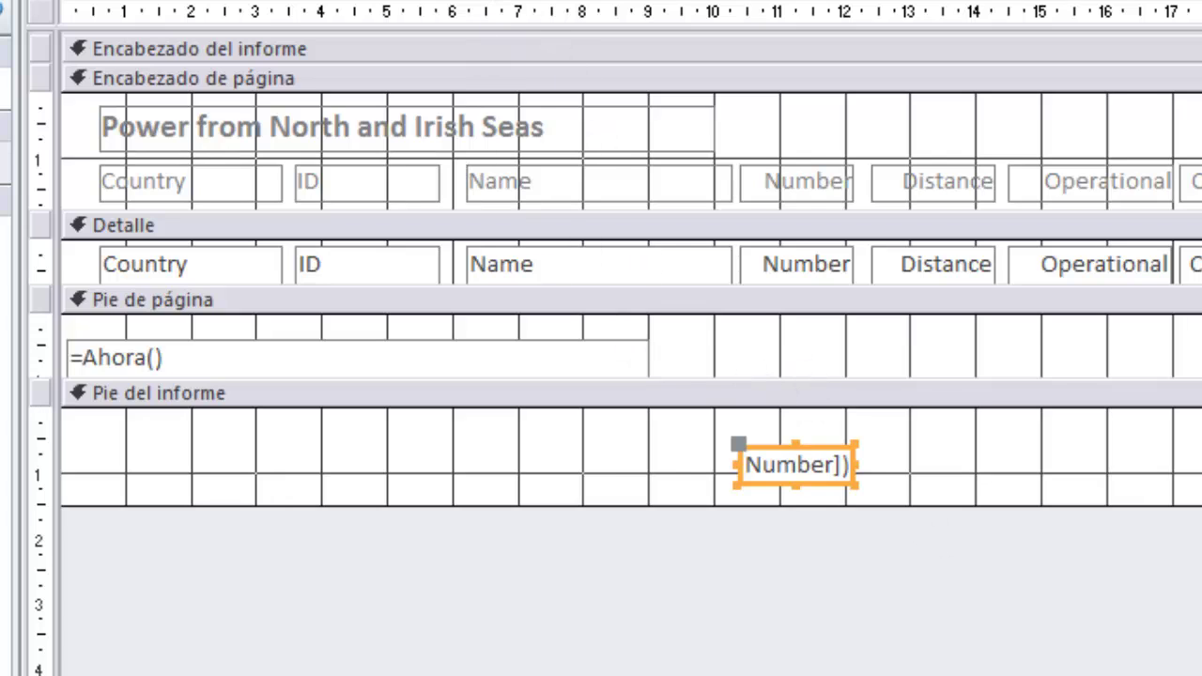
Add a 'Total turbines in operation:' label, sized and aligned beside the total.
{"action": "left_click", "coordinate": [751, 2]}
{"action": "left_click_drag", "start_coordinate": [328, 433], "coordinate": [726, 484]}
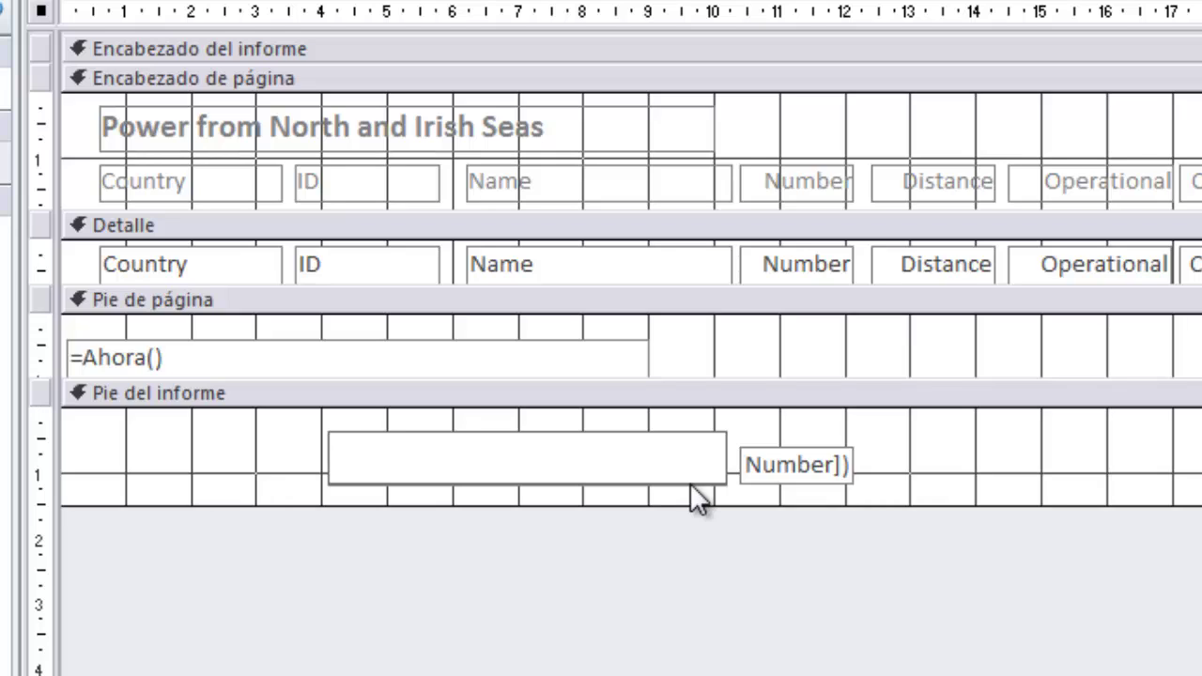
{"action": "type", "text": "Total "}
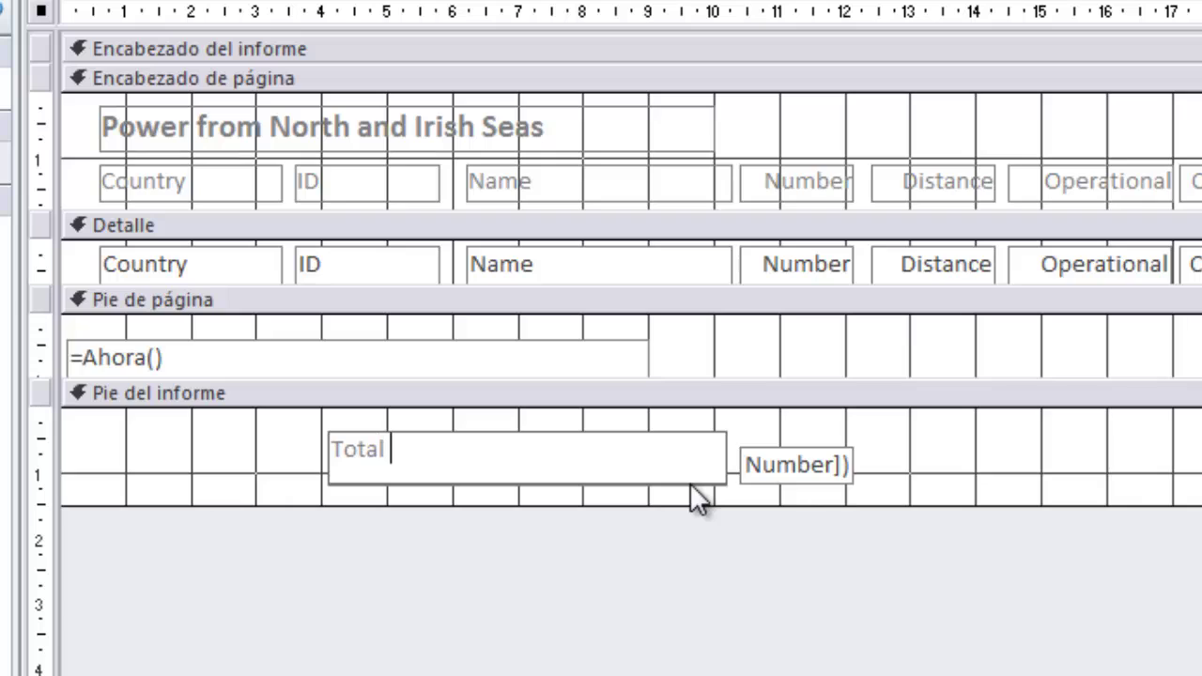
{"action": "type", "text": "turbines in operation:"}
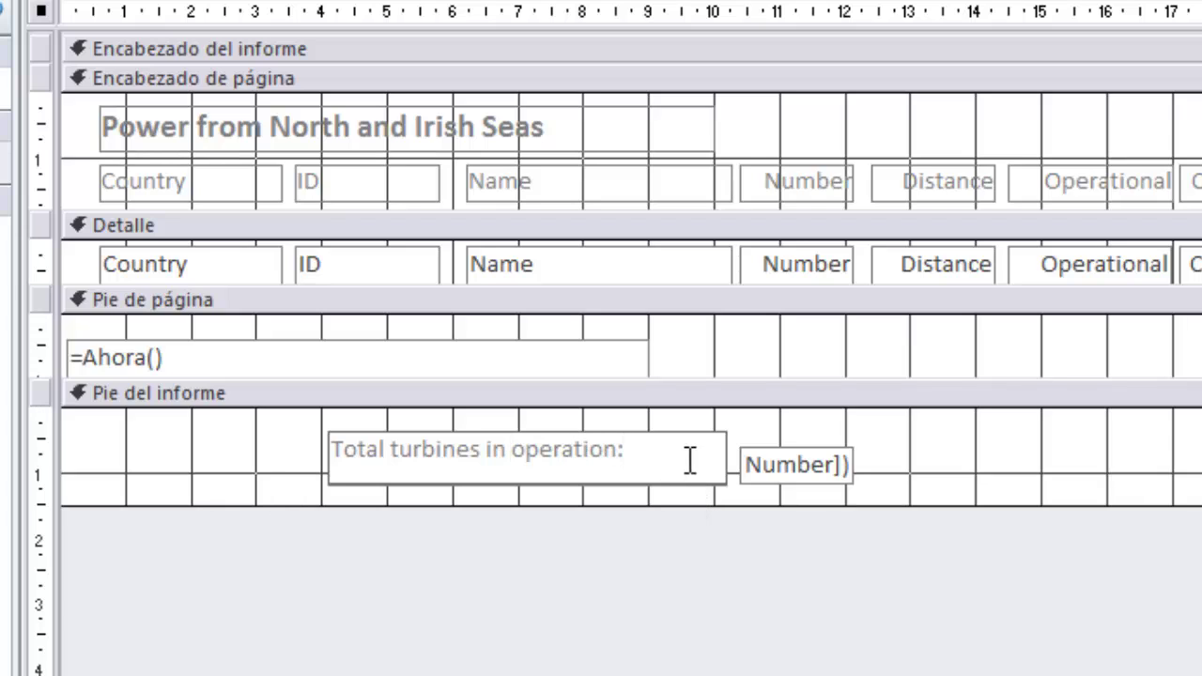
{"action": "left_click", "coordinate": [274, 463]}
{"action": "left_click", "coordinate": [528, 465]}
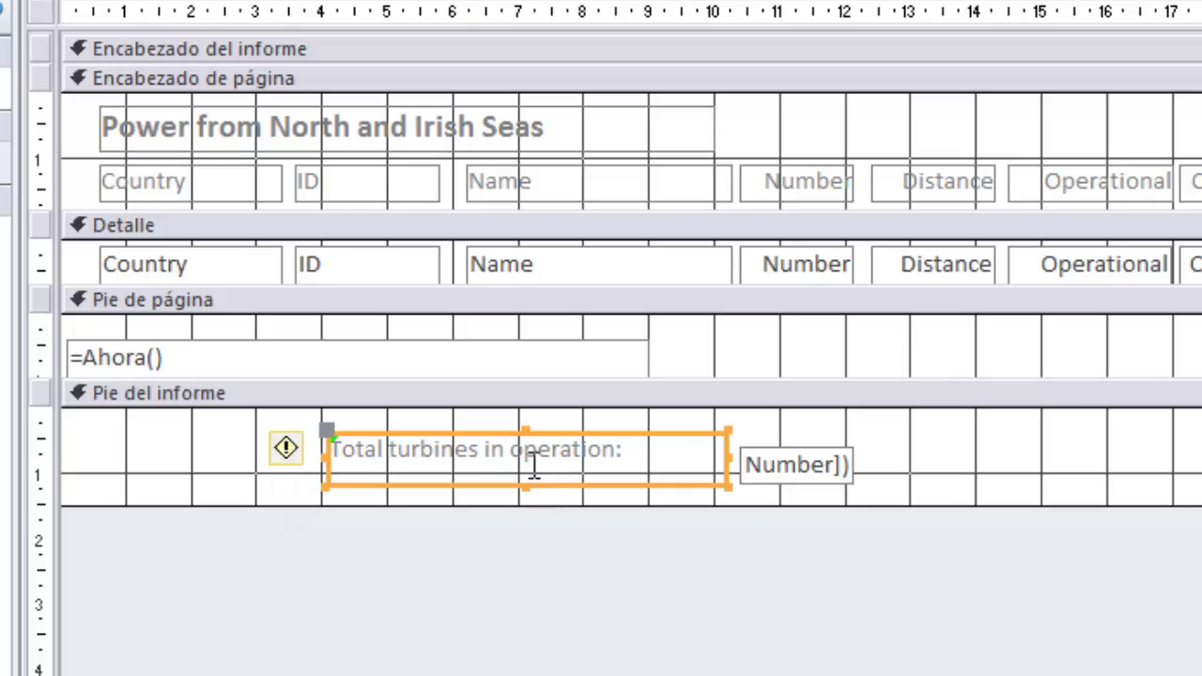
{"action": "left_click_drag", "start_coordinate": [729, 455], "coordinate": [652, 462]}
{"action": "key", "text": "Right"}
{"action": "key", "text": "Right"}
{"action": "key", "text": "Right"}
{"action": "key", "text": "Right"}
{"action": "key", "text": "Right"}
{"action": "key", "text": "Right"}
{"action": "key", "text": "Right"}
{"action": "key", "text": "Right"}
{"action": "key", "text": "Right"}
{"action": "key", "text": "Right"}
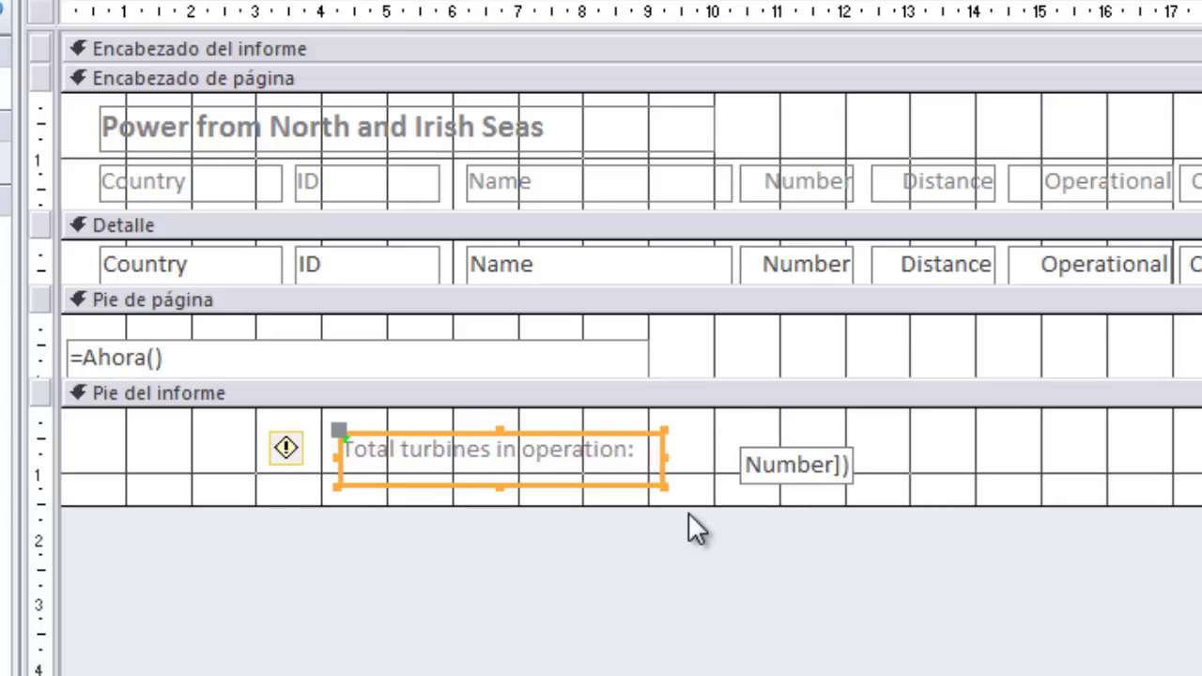
{"action": "key", "text": "Right"}
{"action": "key", "text": "Right"}
{"action": "key", "text": "Right"}
{"action": "key", "text": "Down"}
{"action": "key", "text": "Down"}
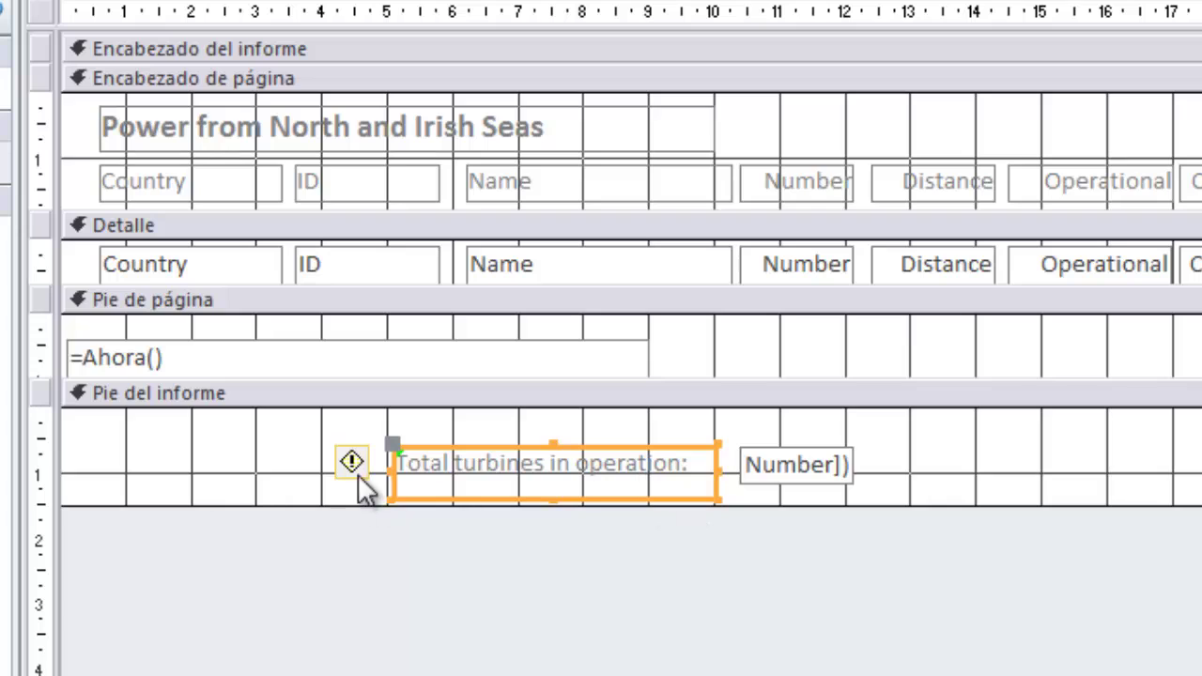
Associate the new label with the AccessTotalsNumber total control.
{"action": "mouse_move", "coordinate": [358, 465]}
{"action": "left_click", "coordinate": [377, 465]}
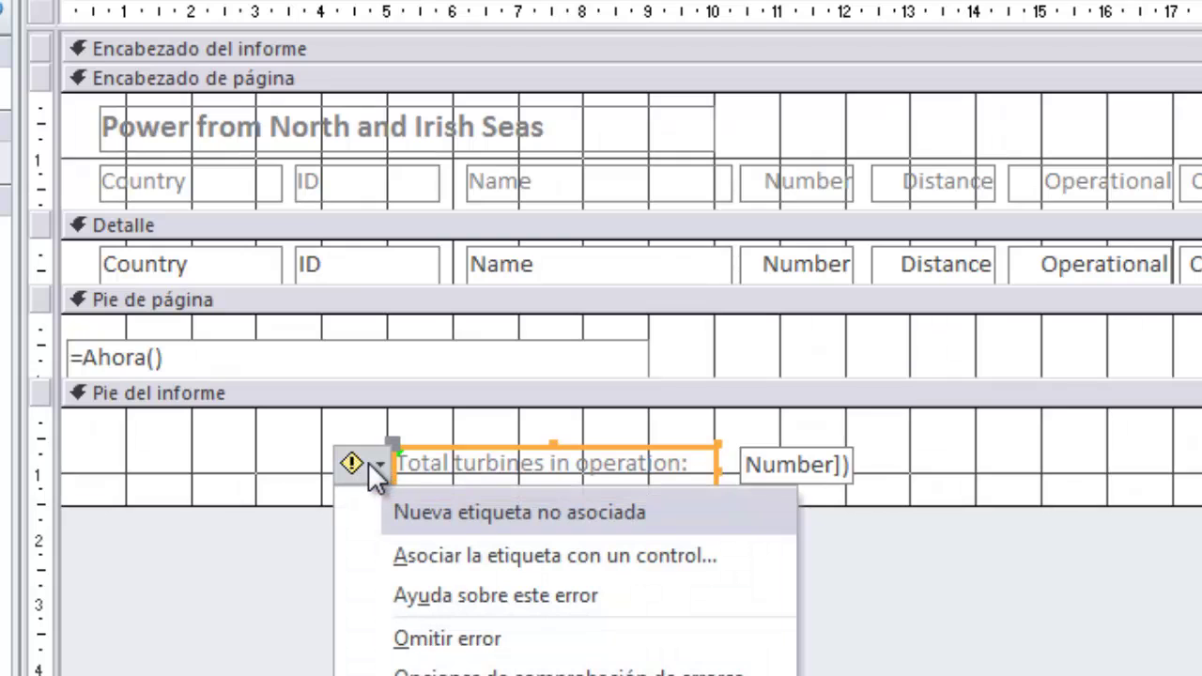
{"action": "left_click", "coordinate": [499, 557]}
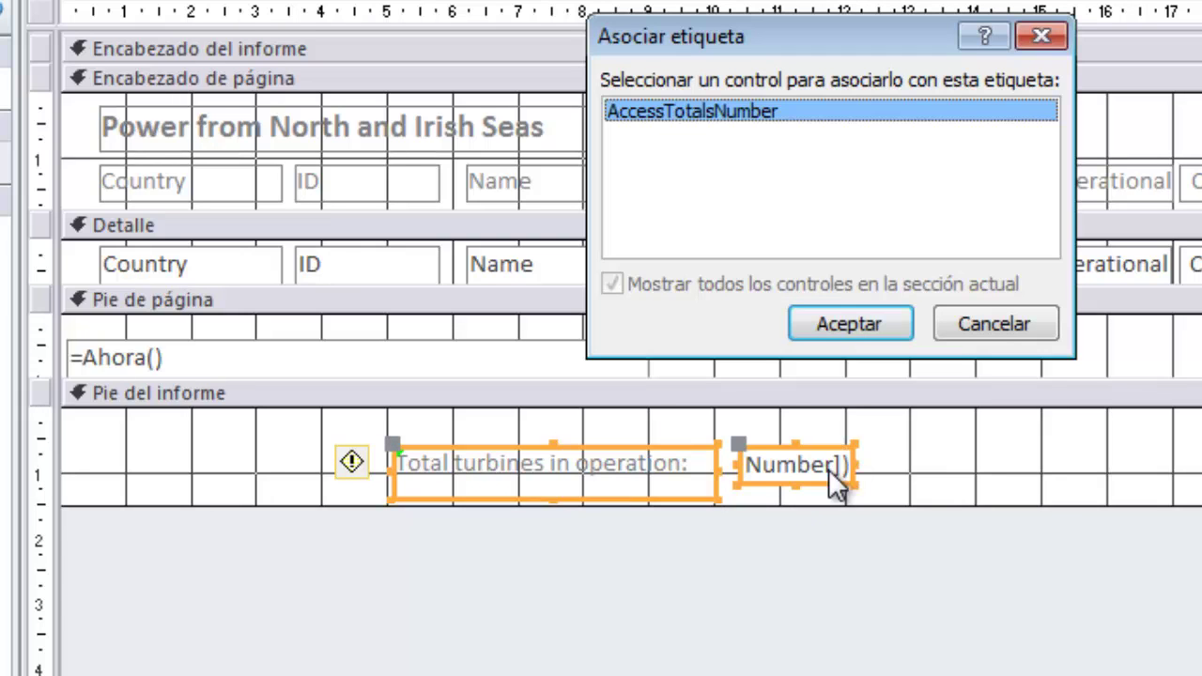
{"action": "left_click", "coordinate": [861, 329]}
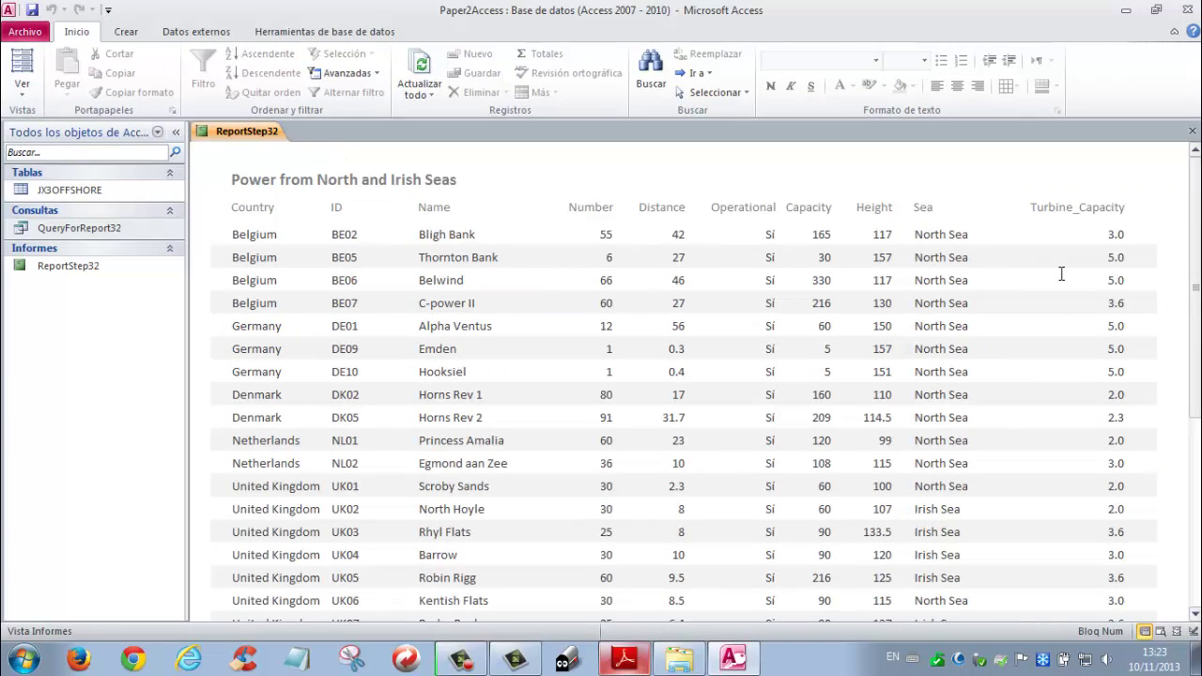
Scroll to the report's end to confirm 'Total turbines in operation: 1002', then return to Design View.
{"action": "left_click_drag", "start_coordinate": [1195, 200], "coordinate": [1195, 337]}
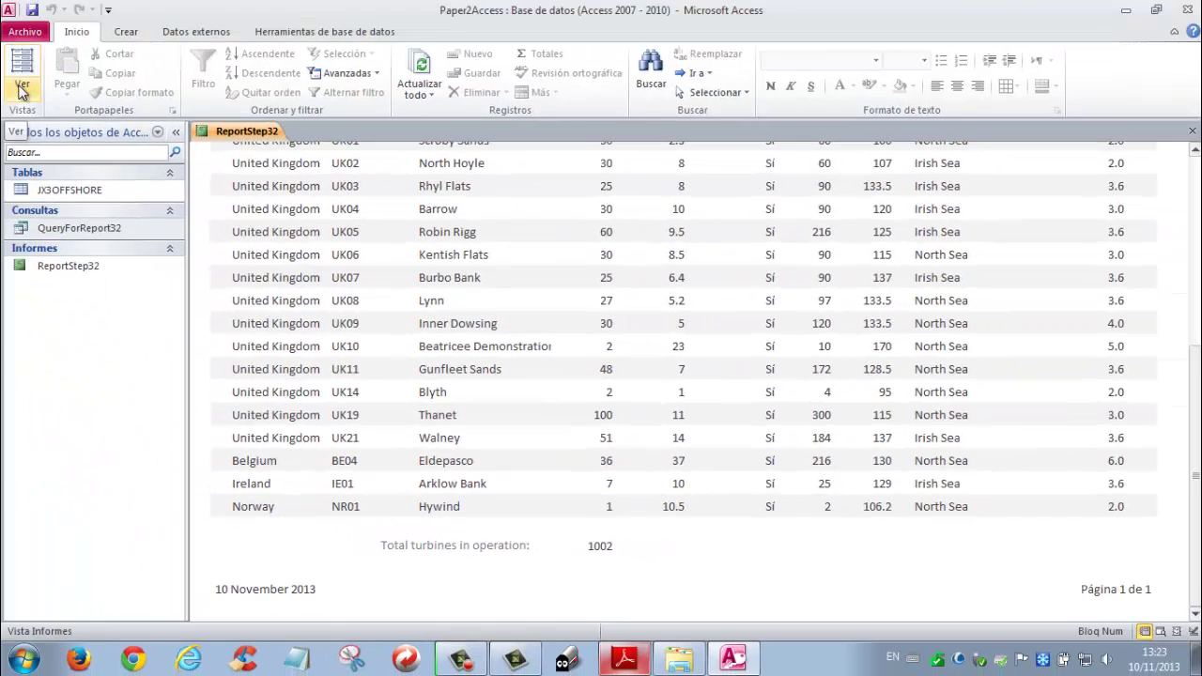
{"action": "left_click", "coordinate": [23, 86]}
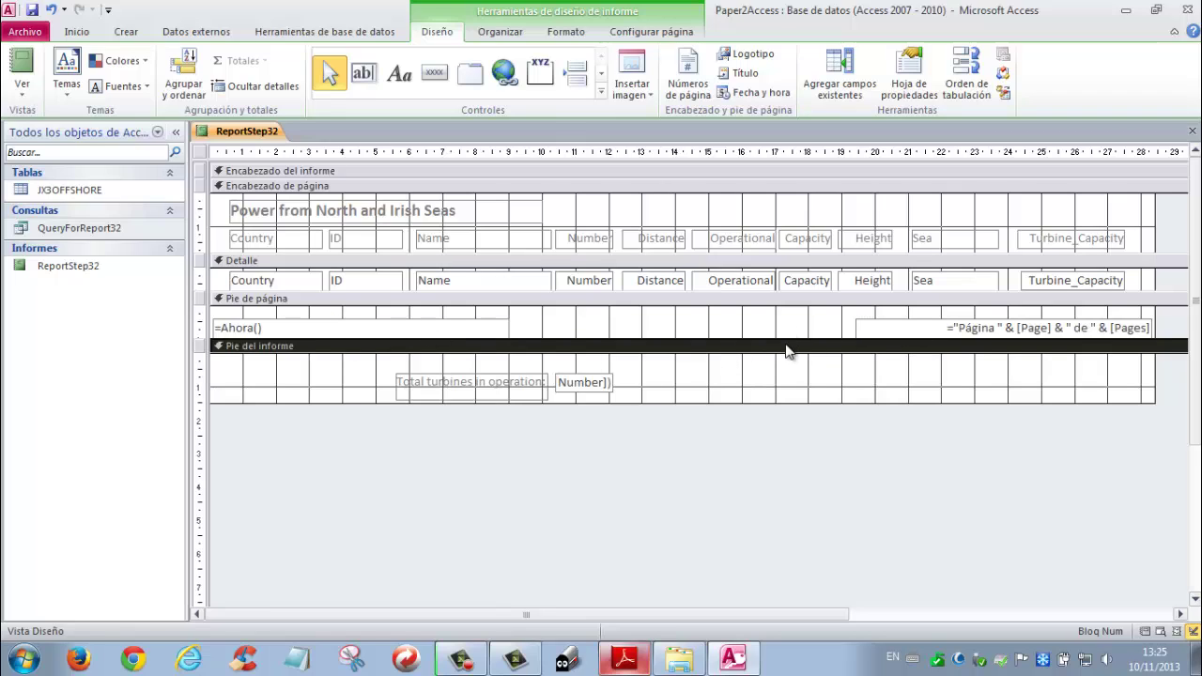
Resize the page footer and narrow the =Ahora() date box.
{"action": "left_click_drag", "start_coordinate": [784, 336], "coordinate": [786, 373]}
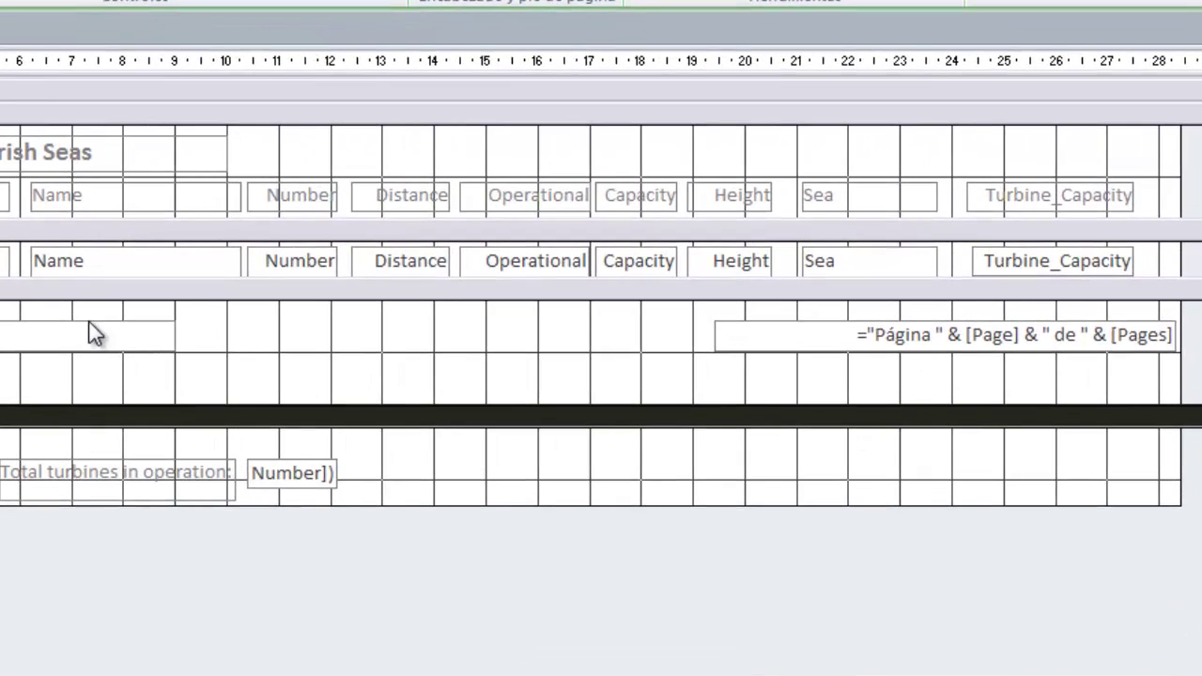
{"action": "left_click", "coordinate": [88, 345]}
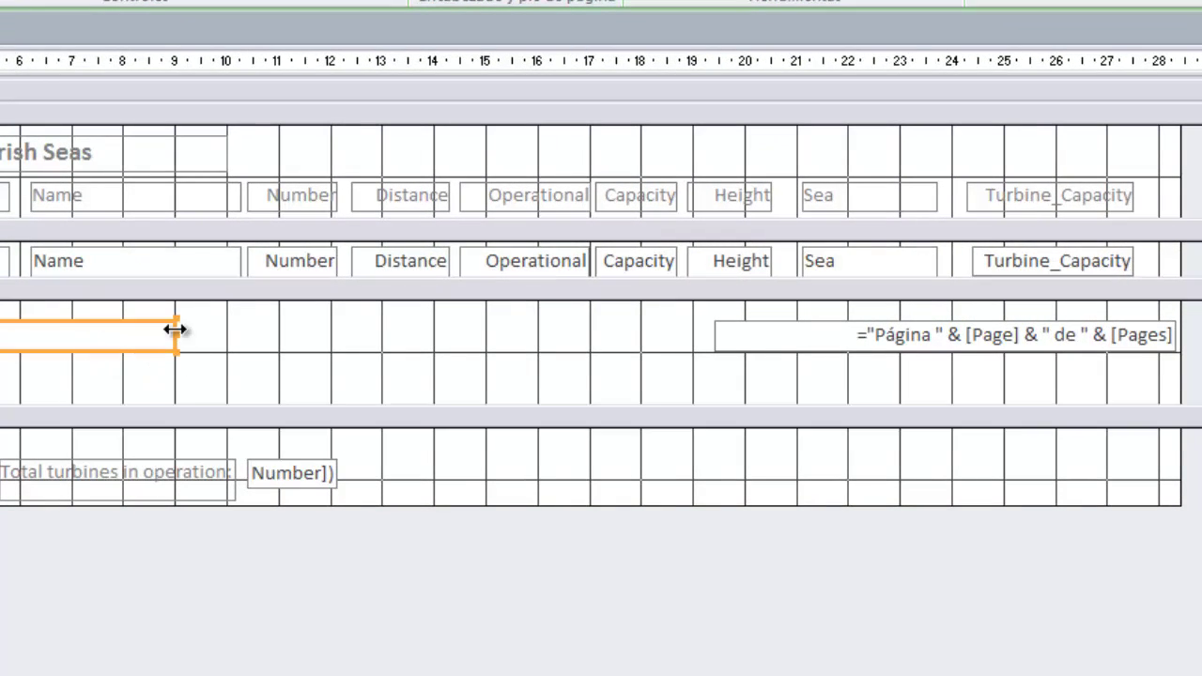
{"action": "left_click", "coordinate": [156, 335]}
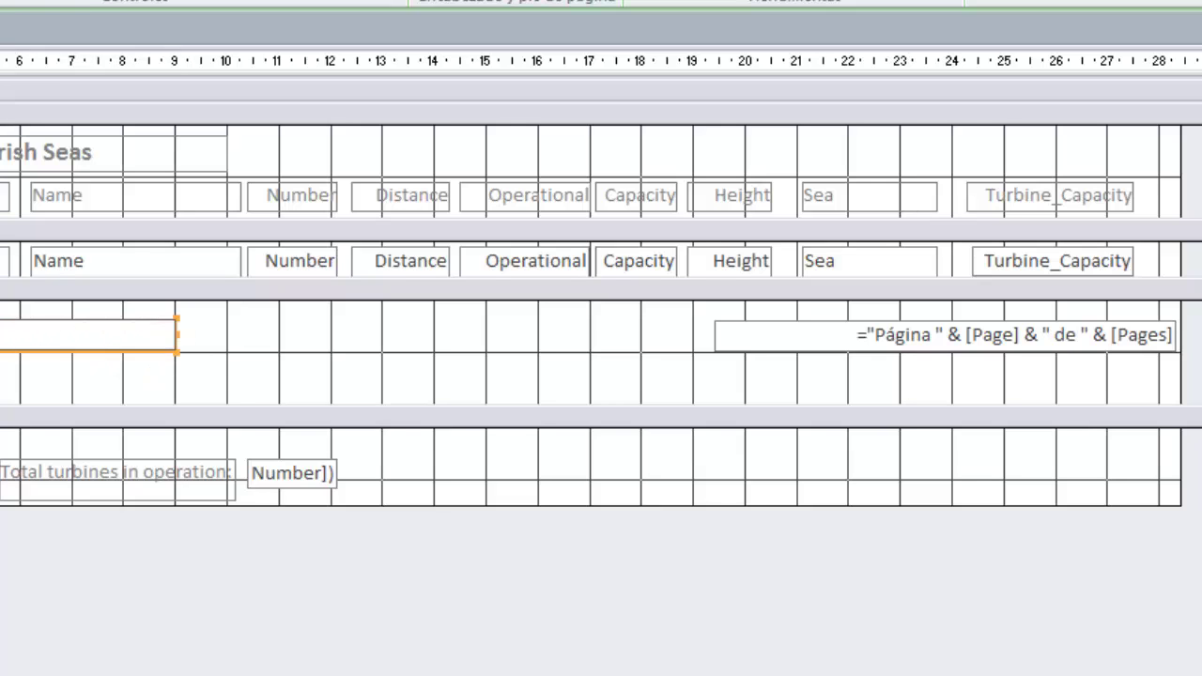
{"action": "left_click", "coordinate": [261, 374]}
{"action": "left_click", "coordinate": [163, 347]}
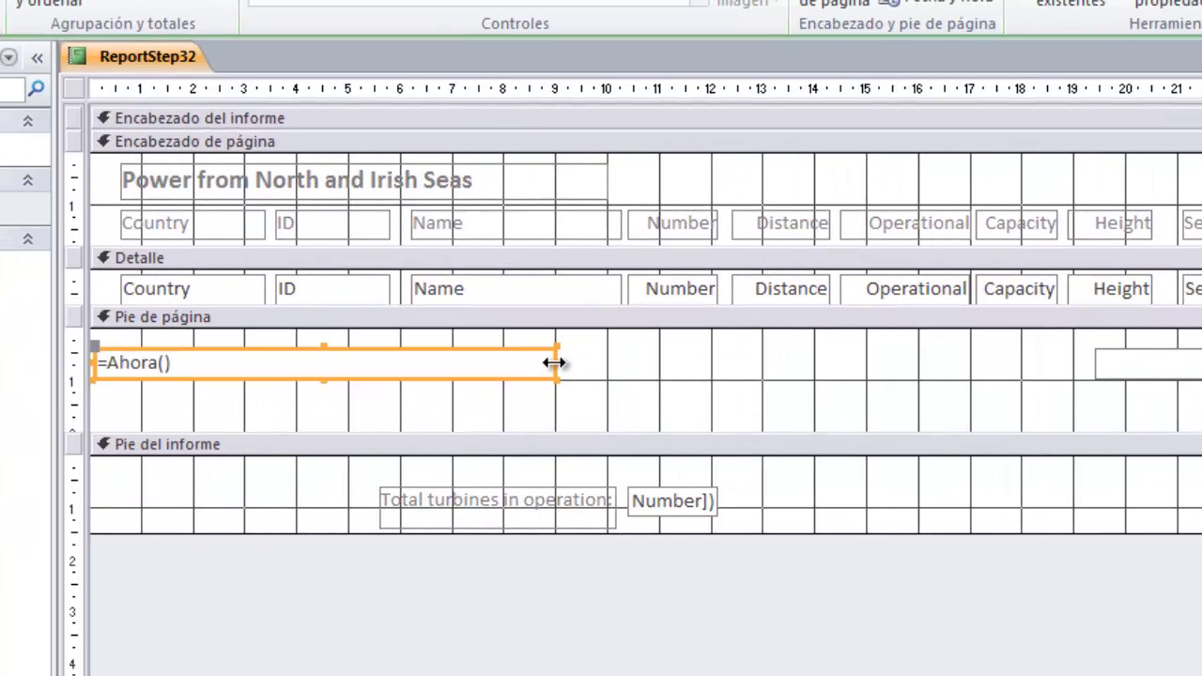
{"action": "left_click_drag", "start_coordinate": [554, 363], "coordinate": [266, 365]}
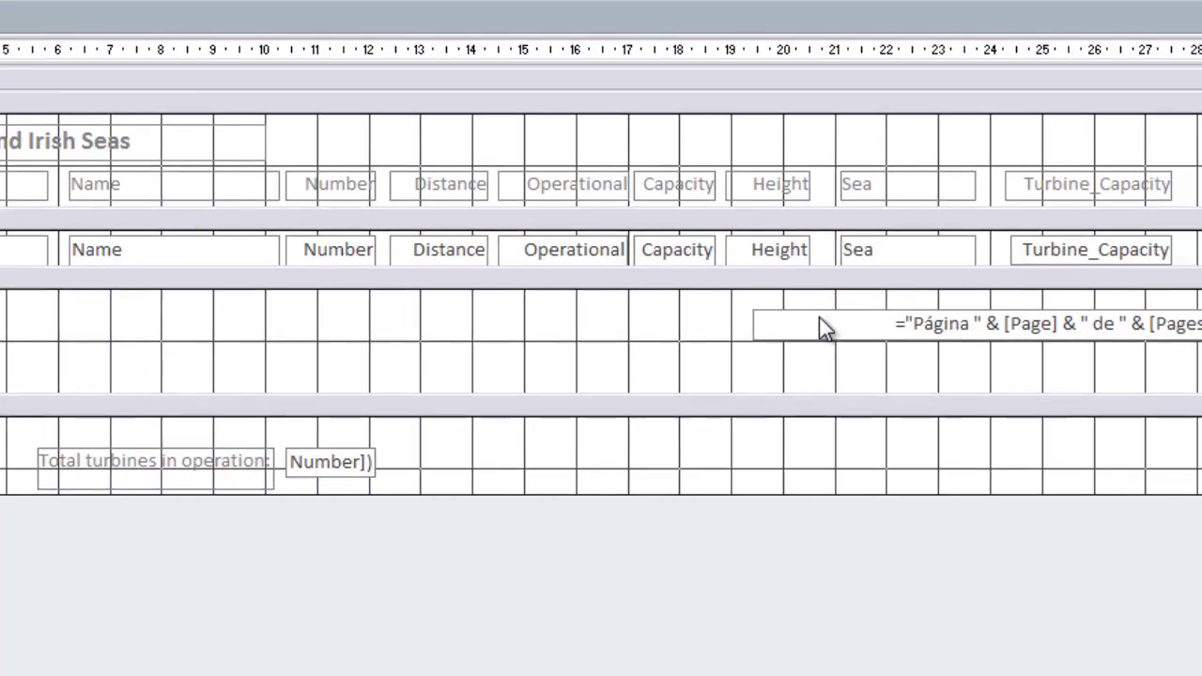
Move the page-number box left beside the date box and narrow it.
{"action": "left_click", "coordinate": [1027, 337]}
{"action": "left_click_drag", "start_coordinate": [1033, 337], "coordinate": [603, 343]}
{"action": "left_click_drag", "start_coordinate": [397, 313], "coordinate": [161, 308]}
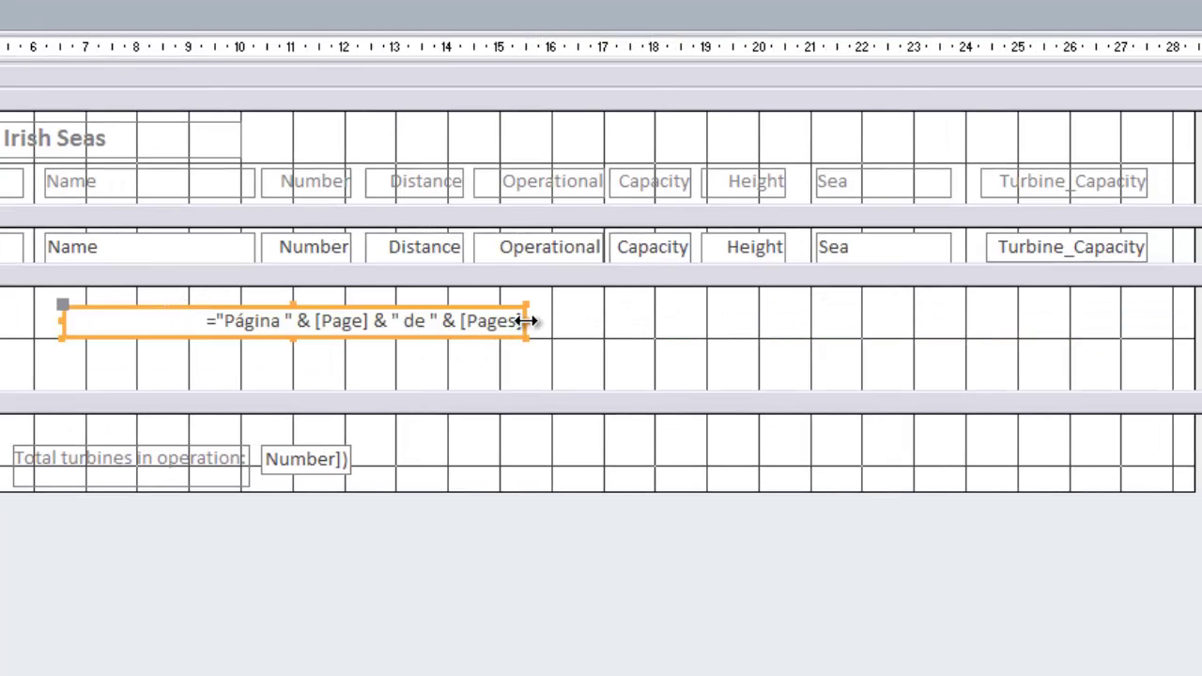
{"action": "left_click_drag", "start_coordinate": [523, 320], "coordinate": [440, 320]}
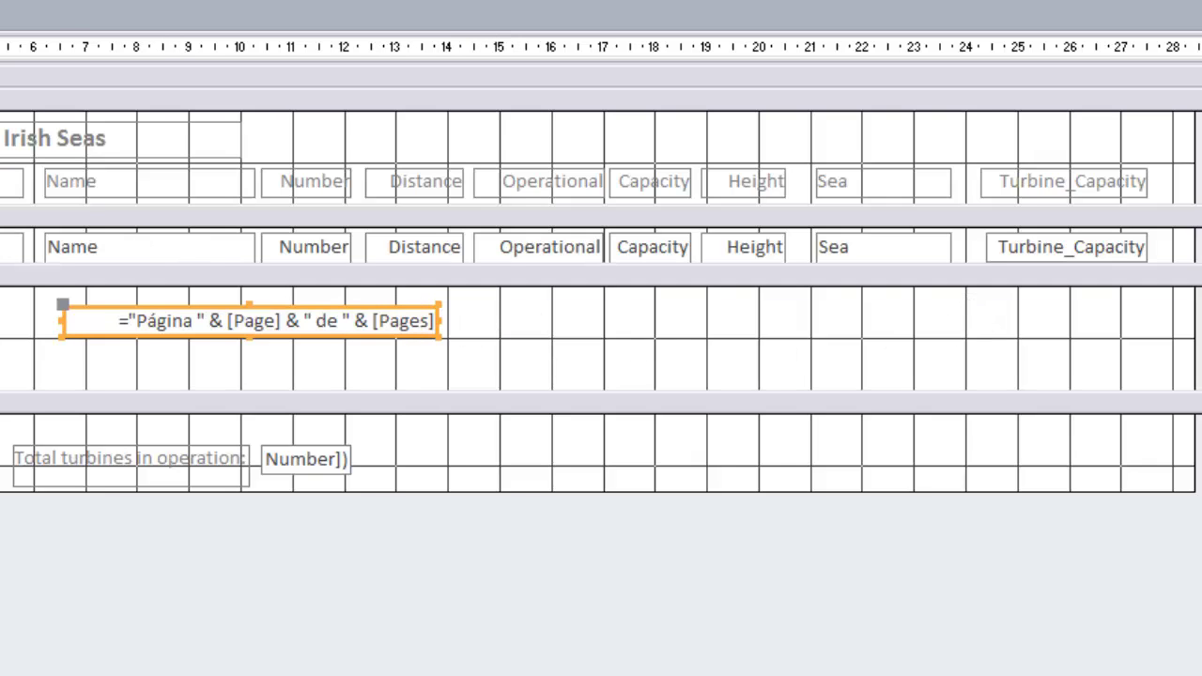
Draw a wide label on the footer's right holding the author's name and code.
{"action": "left_click", "coordinate": [601, 4]}
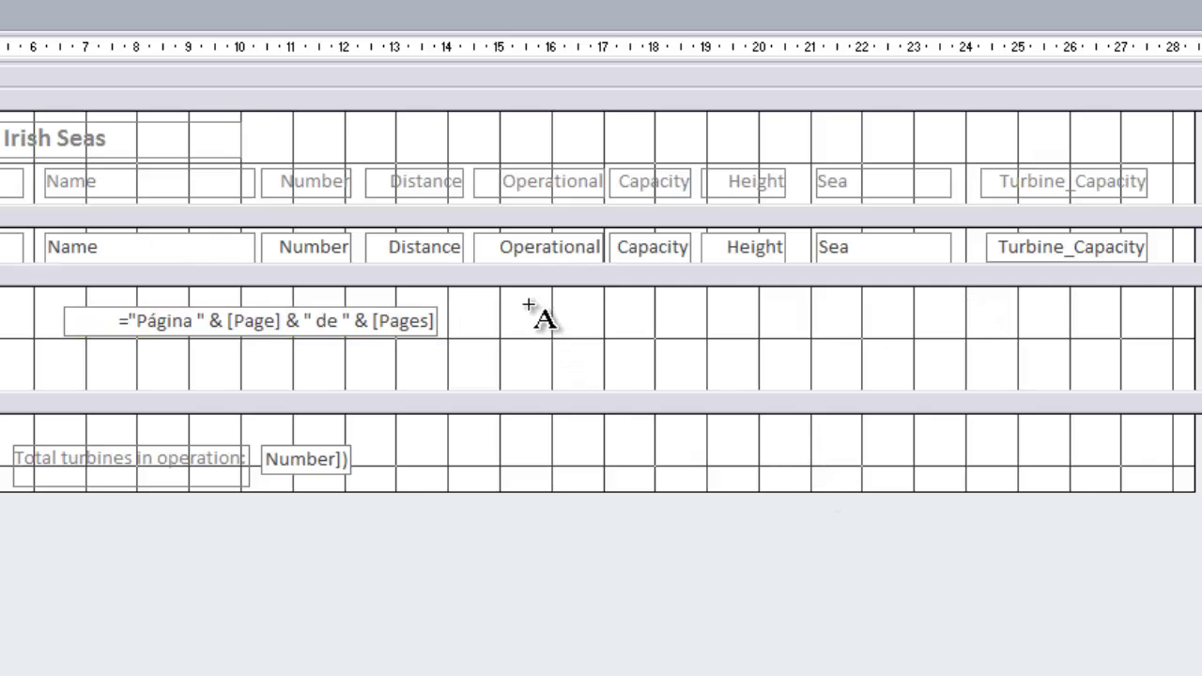
{"action": "left_click_drag", "start_coordinate": [528, 305], "coordinate": [1162, 336]}
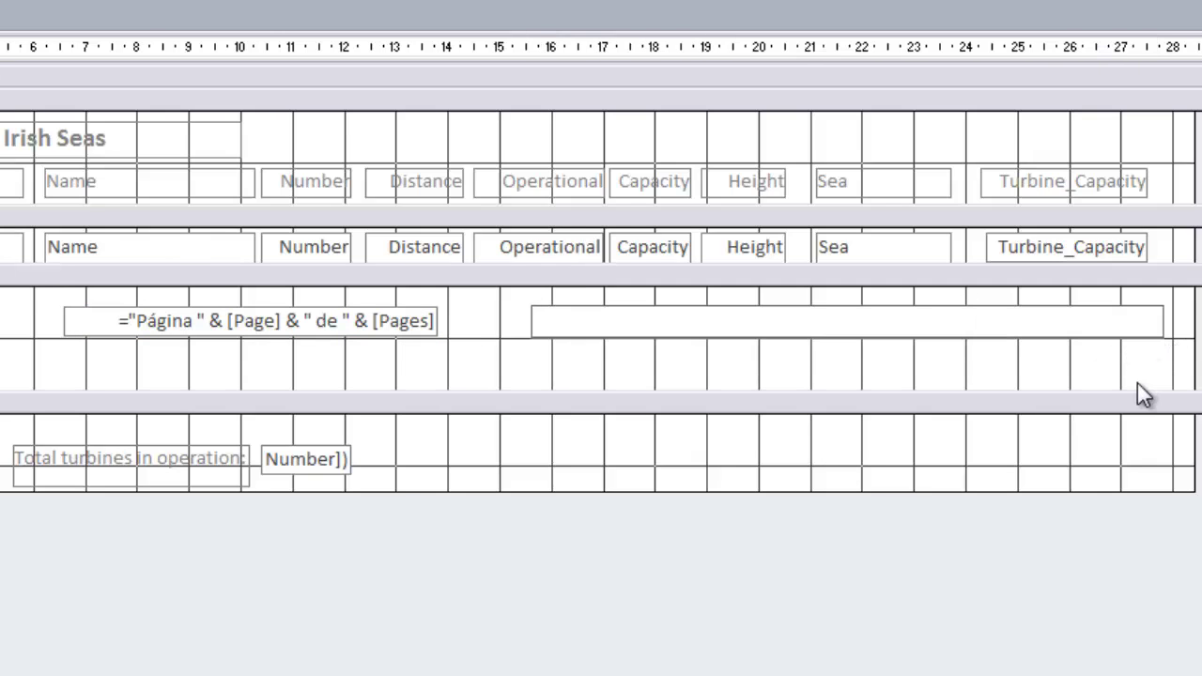
{"action": "type", "text": "Germán R."}
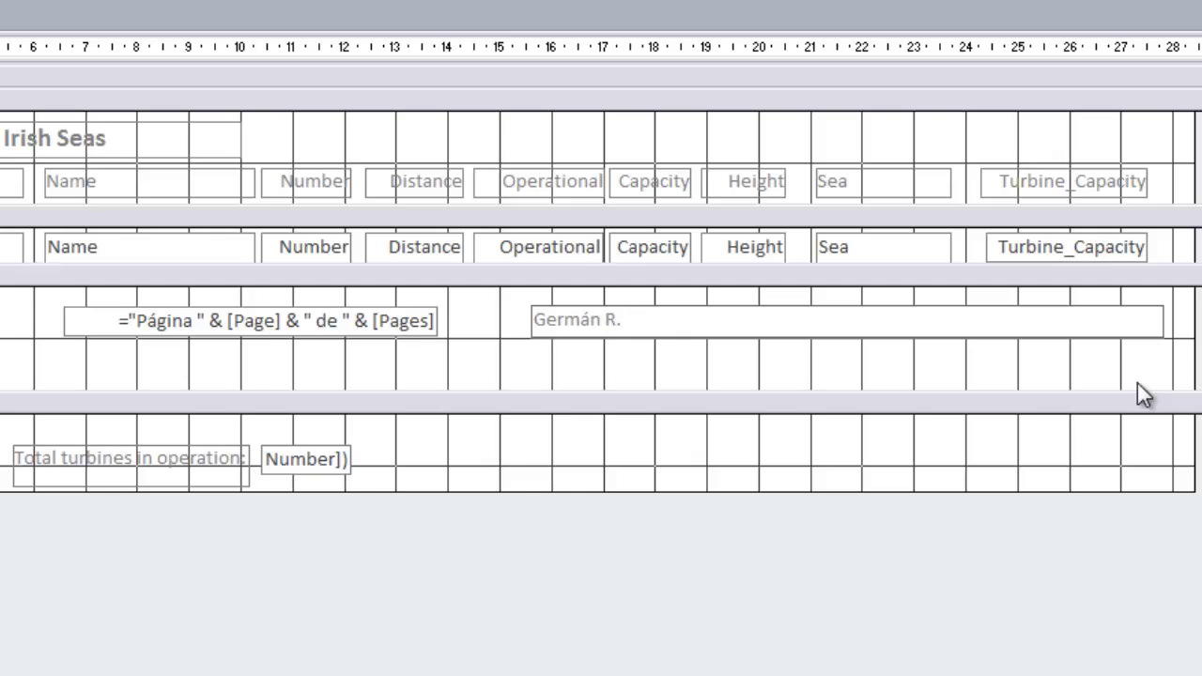
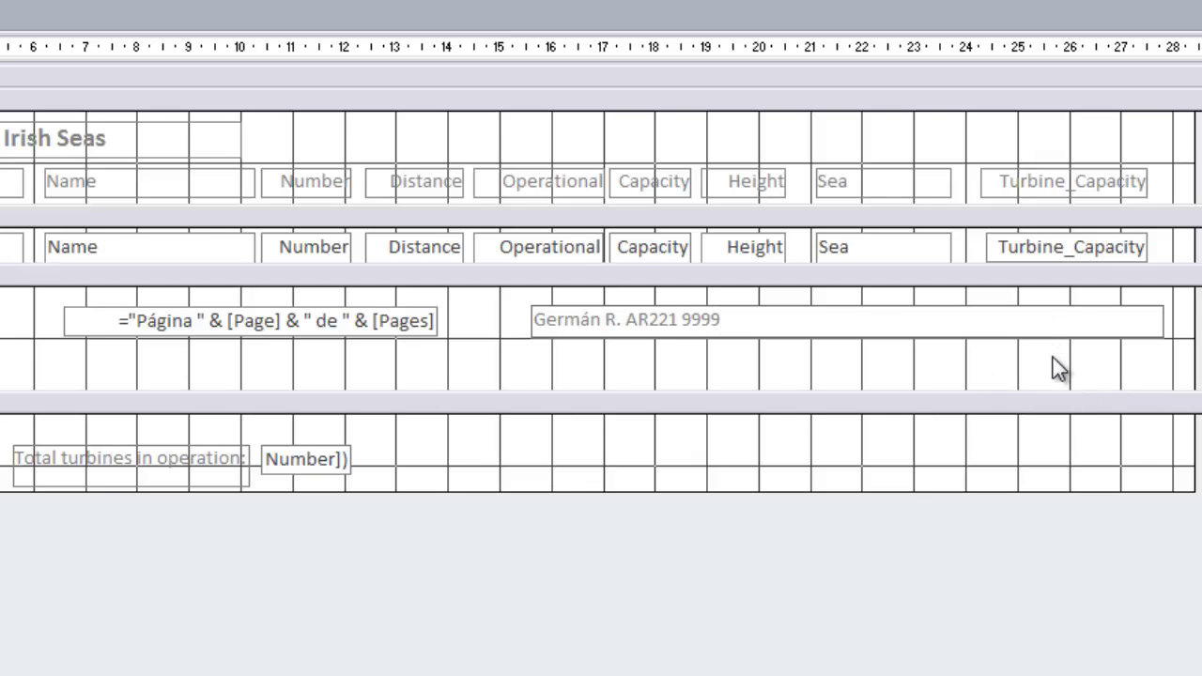
Narrow the author footer label, shift it right, and ignore its unassociated-label warning.
{"action": "left_click", "coordinate": [1176, 374]}
{"action": "left_click", "coordinate": [1160, 321]}
{"action": "left_click_drag", "start_coordinate": [1161, 321], "coordinate": [813, 330]}
{"action": "left_click_drag", "start_coordinate": [735, 303], "coordinate": [943, 311]}
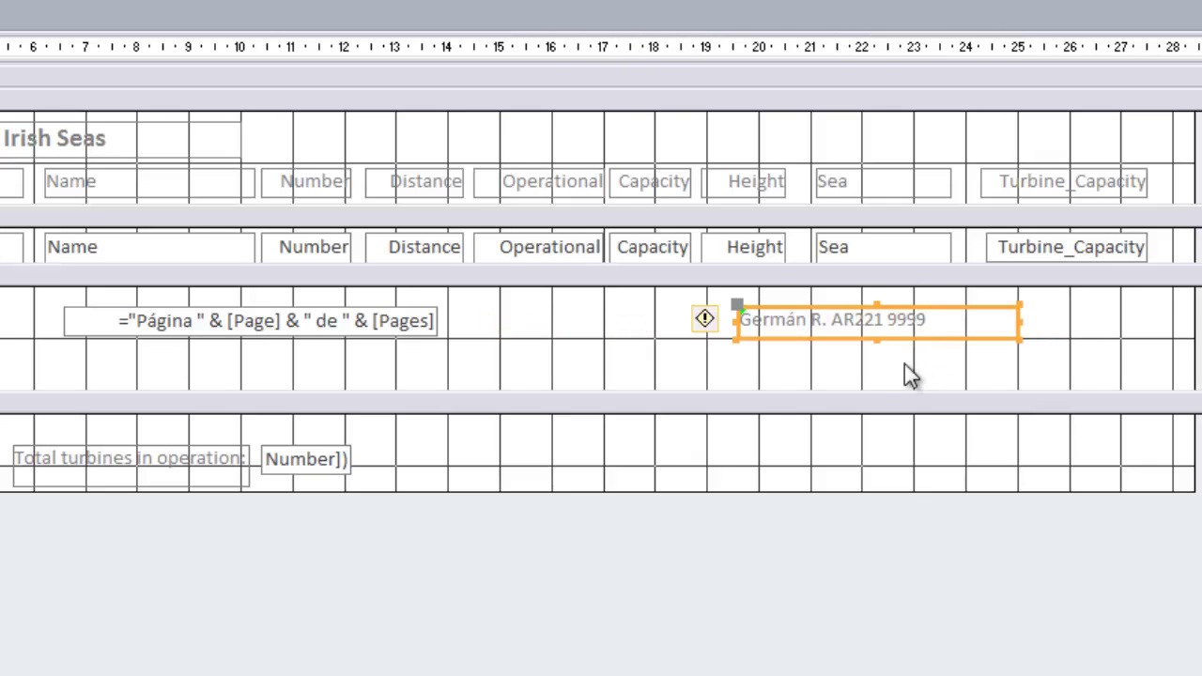
{"action": "left_click", "coordinate": [711, 322]}
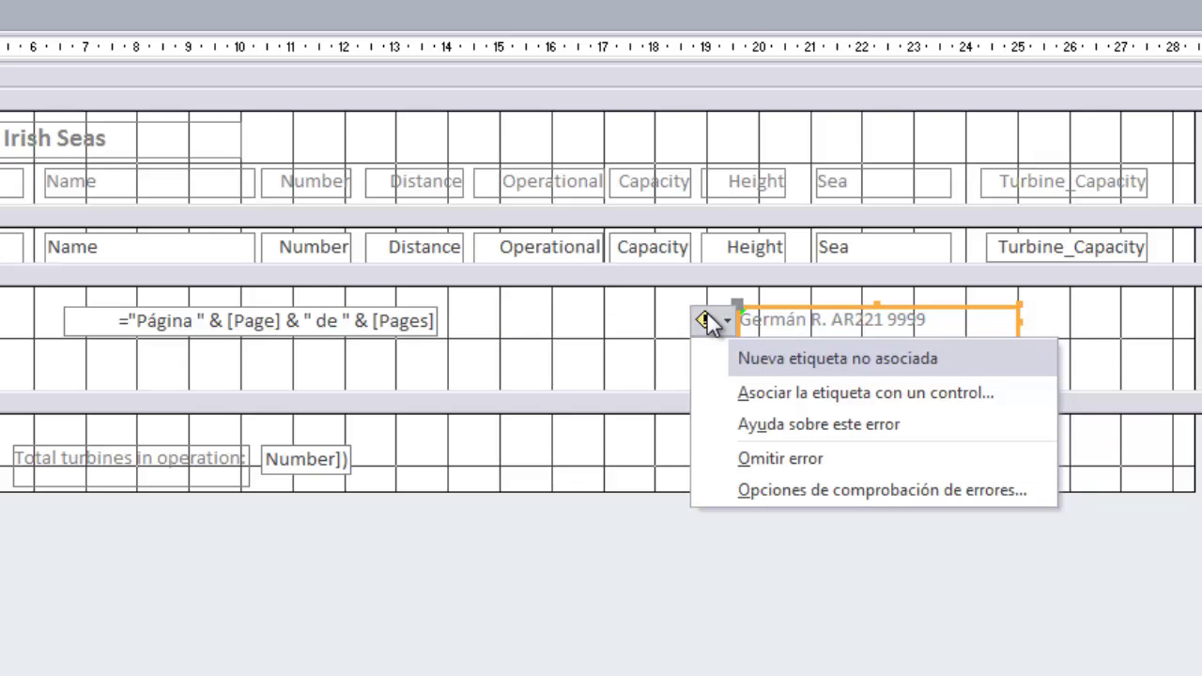
{"action": "left_click", "coordinate": [833, 460]}
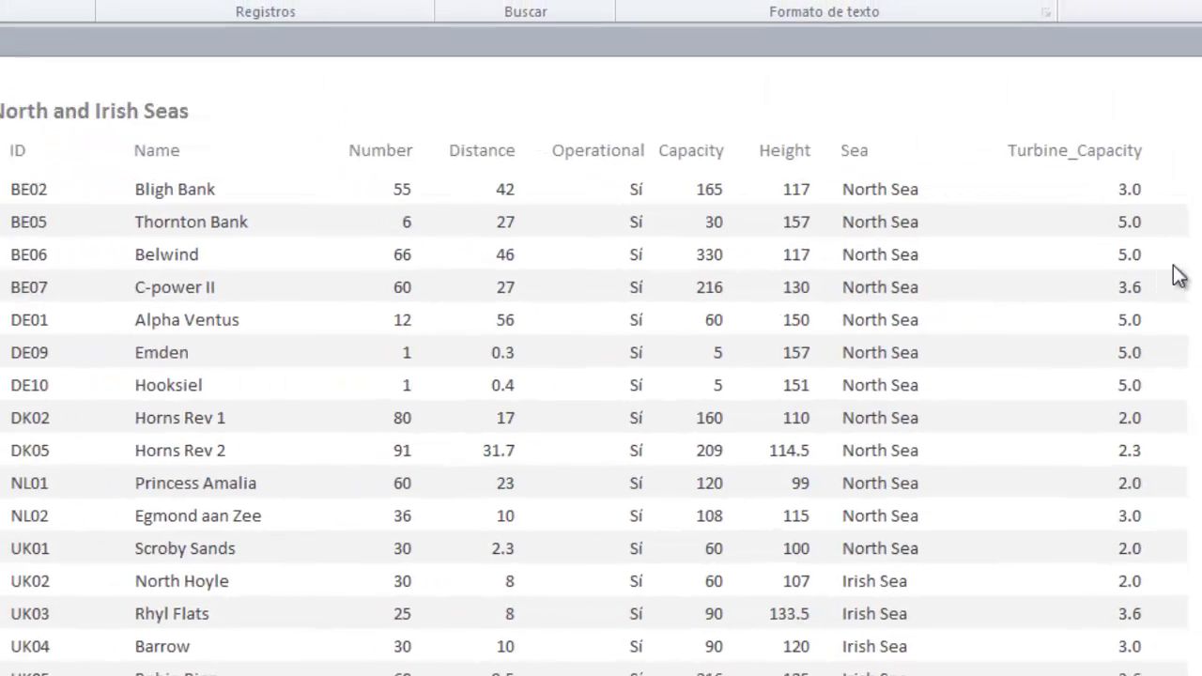
Scroll down Report View to check the 1002 total, date, page number and author label.
{"action": "scroll", "coordinate": [683, 375], "scroll_direction": "down", "scroll_amount": 5}
{"action": "scroll", "coordinate": [684, 376], "scroll_direction": "down", "scroll_amount": 2}
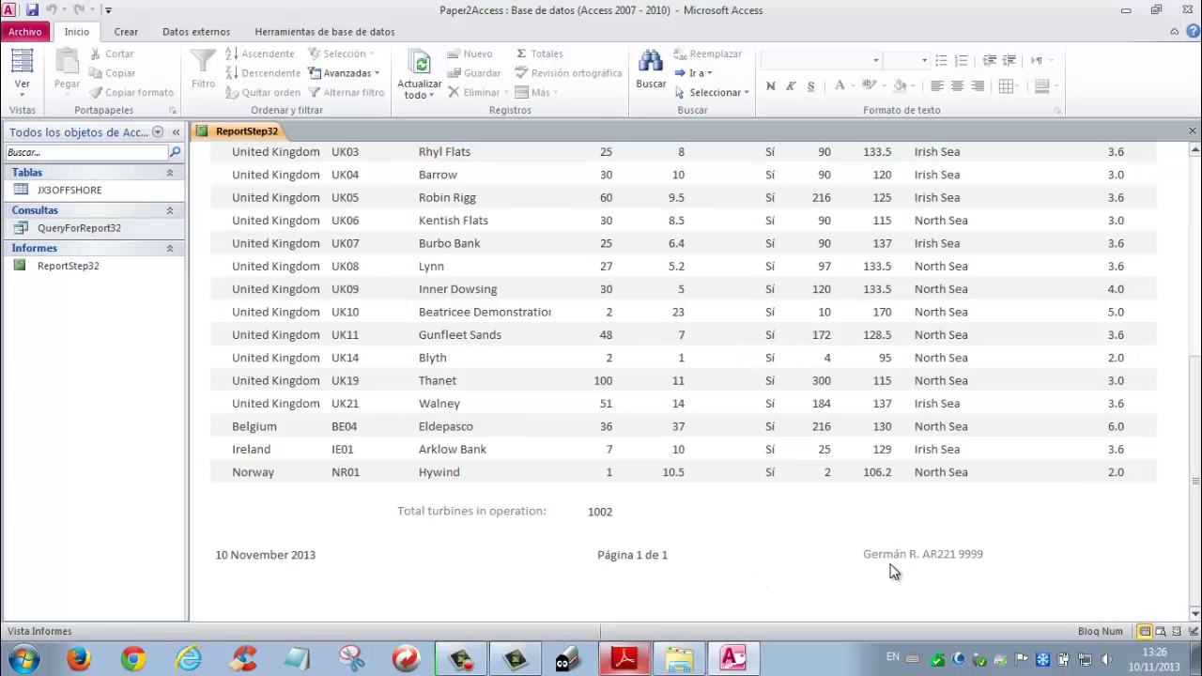
{"action": "left_click", "coordinate": [23, 91]}
In Design View, nudge the footer author label two steps to the right.
{"action": "left_click", "coordinate": [70, 241]}
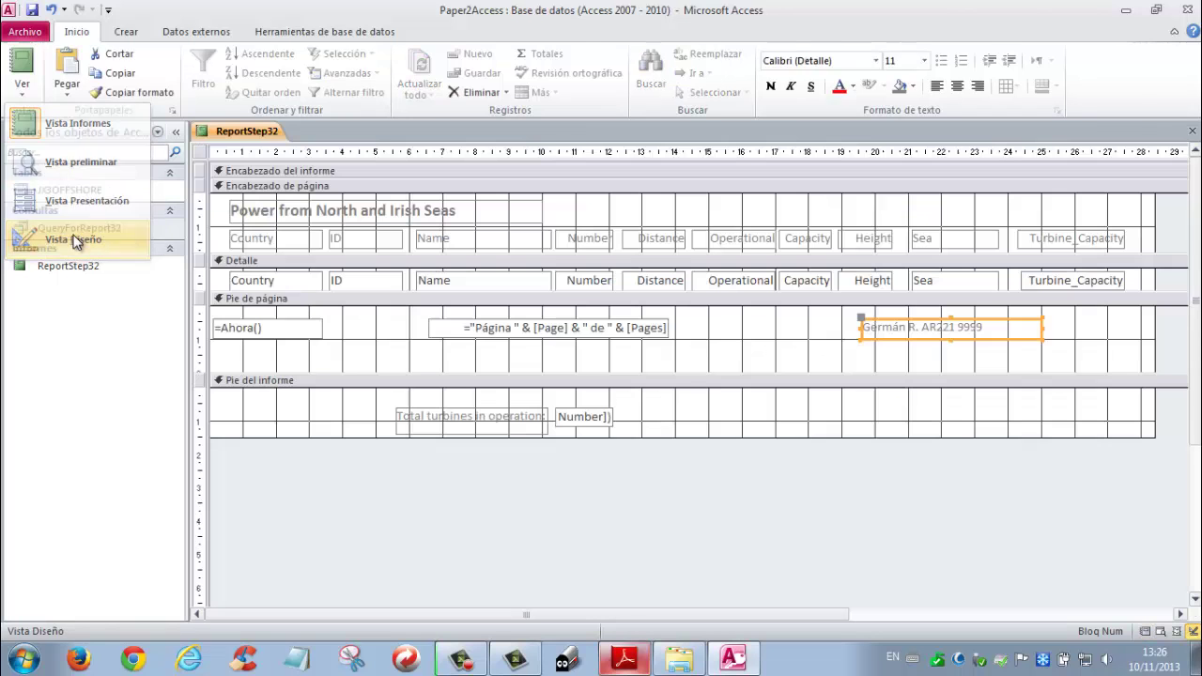
{"action": "key", "text": "Right"}
{"action": "key", "text": "Right"}
{"action": "key", "text": "Right"}
{"action": "key", "text": "Right"}
{"action": "key", "text": "Right"}
{"action": "key", "text": "Right"}
{"action": "key", "text": "Right"}
{"action": "key", "text": "Right"}
{"action": "key", "text": "Right"}
{"action": "key", "text": "Right"}
{"action": "key", "text": "Right"}
{"action": "key", "text": "Right"}
{"action": "key", "text": "Right"}
{"action": "key", "text": "Right"}
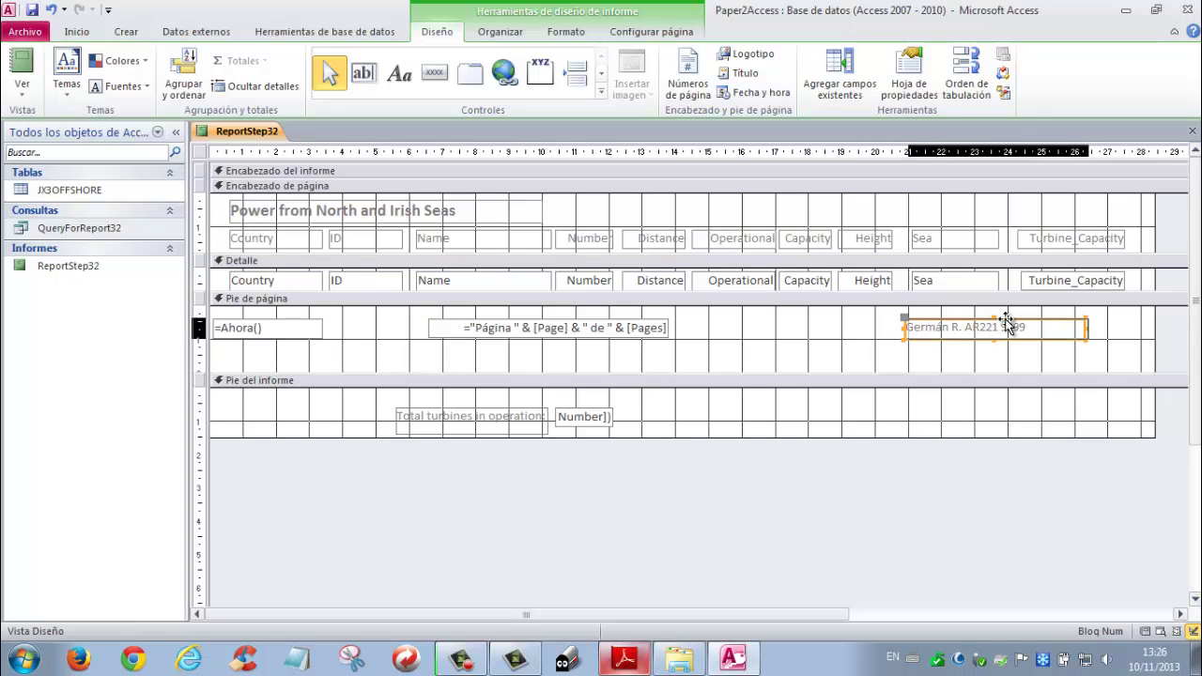
{"action": "key", "text": "Right"}
{"action": "key", "text": "Right"}
{"action": "key", "text": "Right"}
{"action": "key", "text": "Right"}
{"action": "key", "text": "Right"}
{"action": "key", "text": "Right"}
{"action": "key", "text": "Right"}
{"action": "key", "text": "Right"}
{"action": "key", "text": "Right"}
{"action": "key", "text": "Right"}
{"action": "key", "text": "Right"}
{"action": "key", "text": "Right"}
{"action": "key", "text": "Right"}
{"action": "key", "text": "Right"}
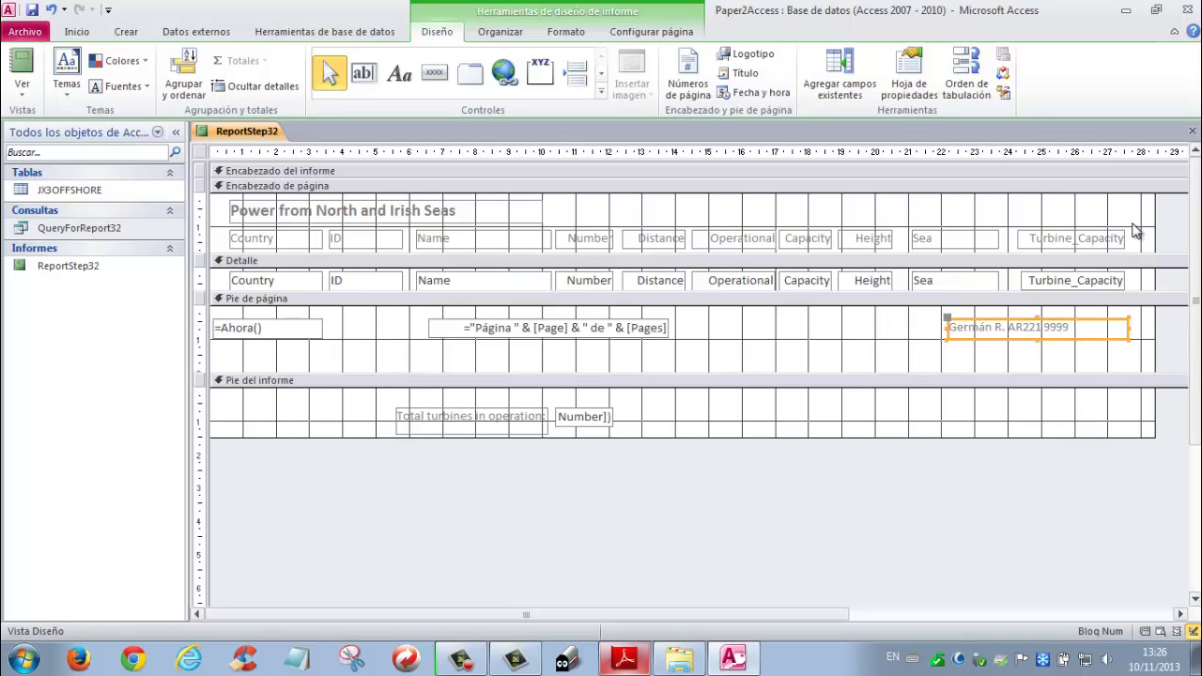
Check the moved footer label in Report View, then return to Design View.
{"action": "left_click", "coordinate": [22, 68]}
{"action": "scroll", "coordinate": [582, 420], "scroll_direction": "down", "scroll_amount": 3}
{"action": "scroll", "coordinate": [590, 417], "scroll_direction": "down", "scroll_amount": 5}
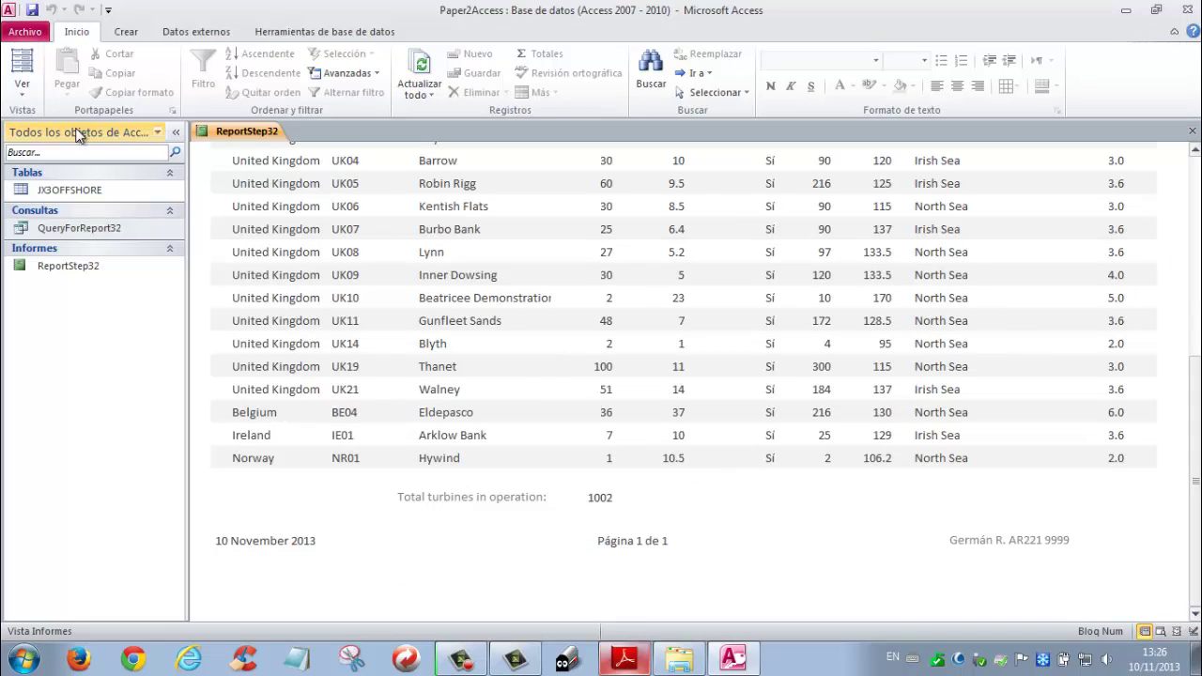
{"action": "left_click", "coordinate": [22, 86]}
{"action": "left_click", "coordinate": [43, 237]}
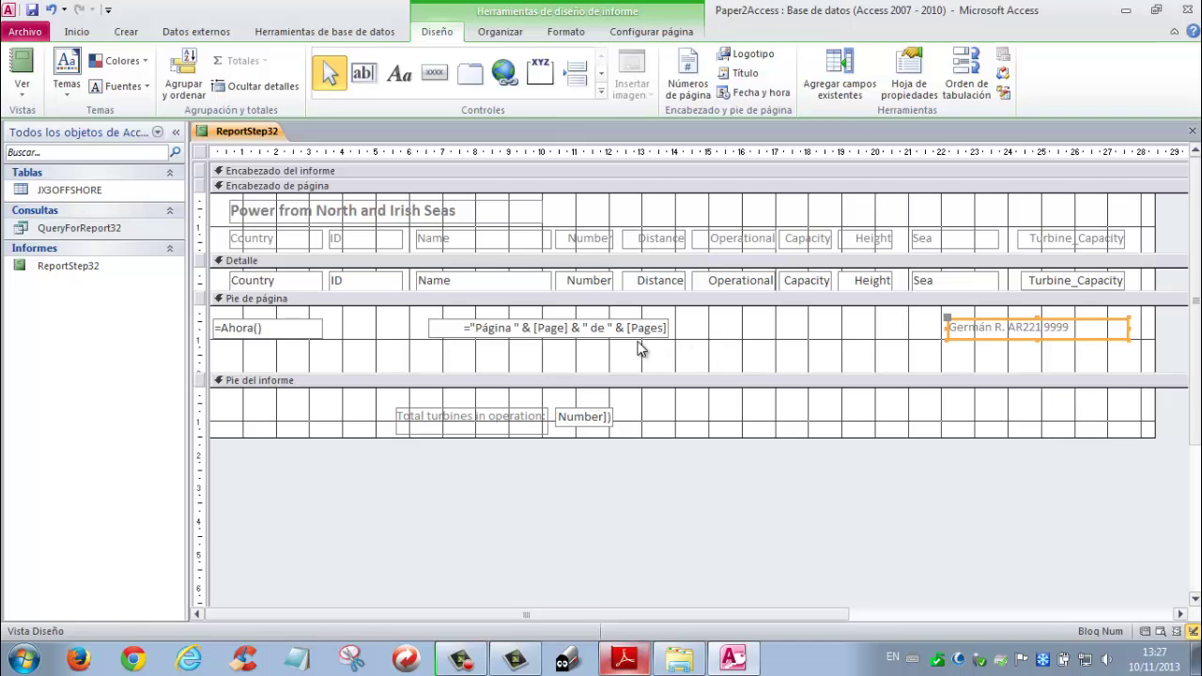
Show the report in Print Preview at the top of page 1 and review paper sizes unchanged.
{"action": "left_click", "coordinate": [24, 98]}
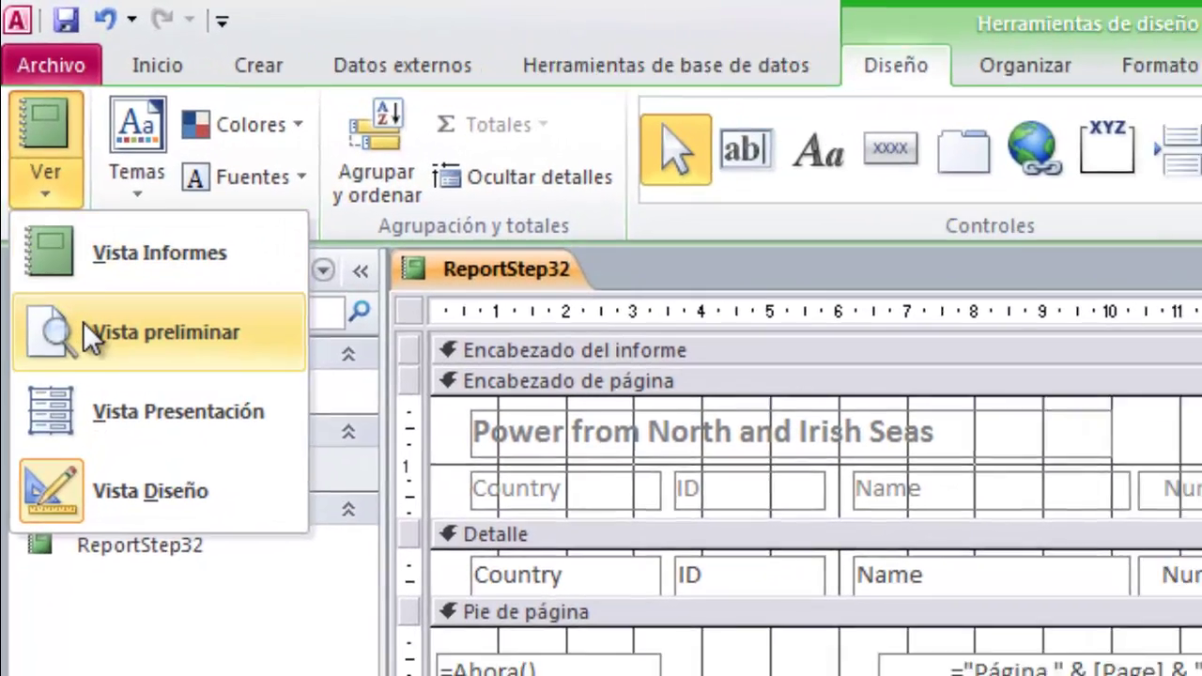
{"action": "left_click", "coordinate": [90, 348]}
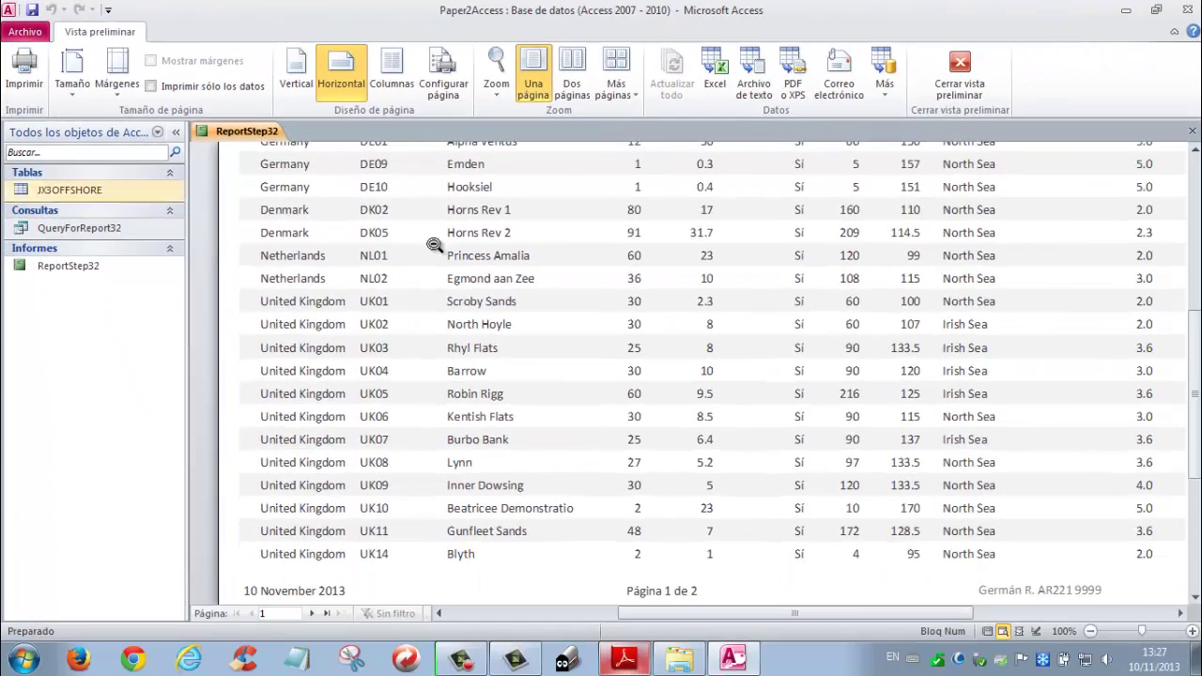
{"action": "left_click_drag", "start_coordinate": [1191, 365], "coordinate": [1196, 335]}
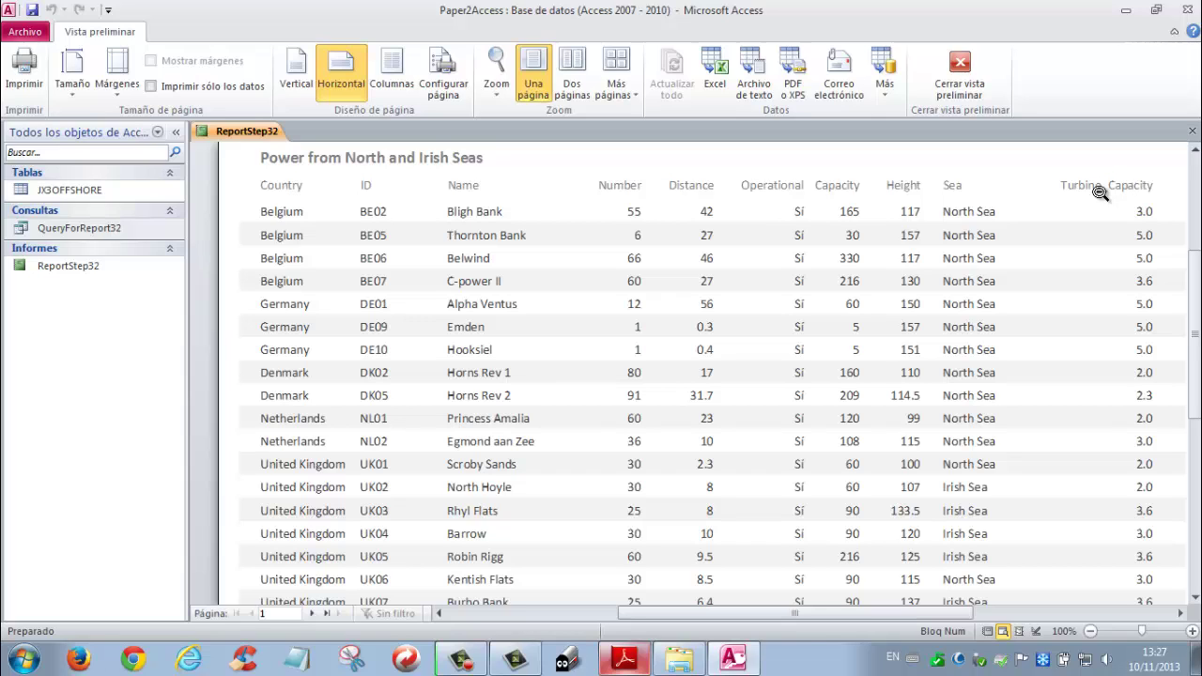
{"action": "left_click", "coordinate": [1193, 279]}
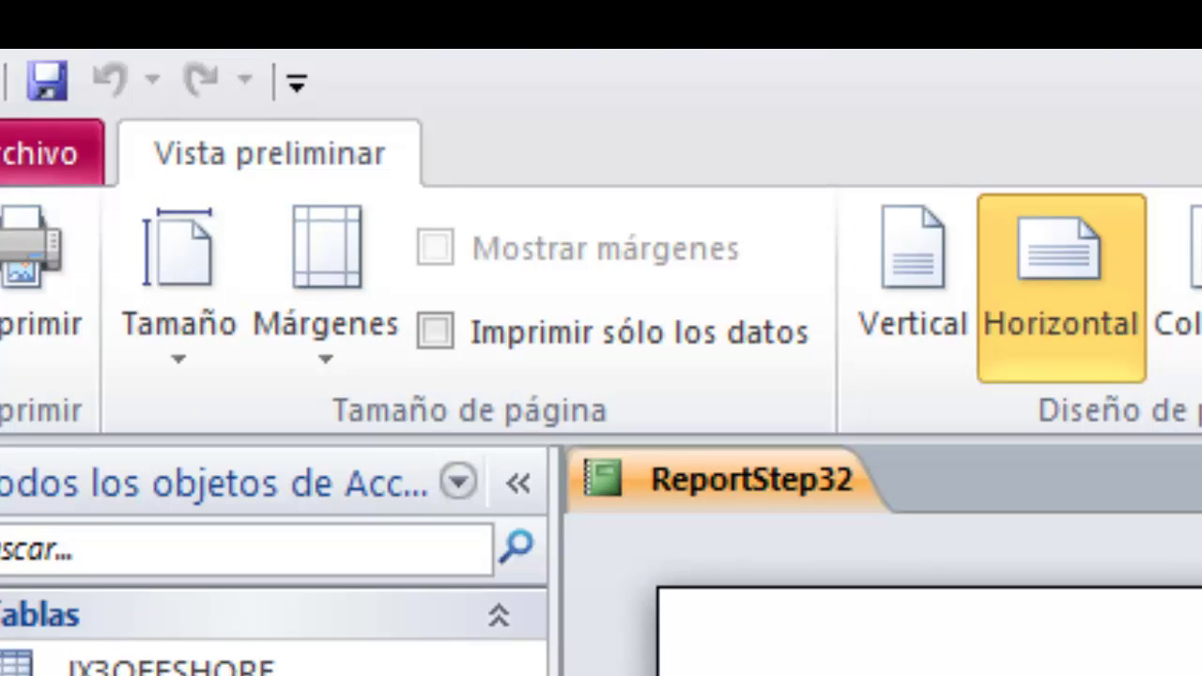
{"action": "left_click", "coordinate": [192, 368]}
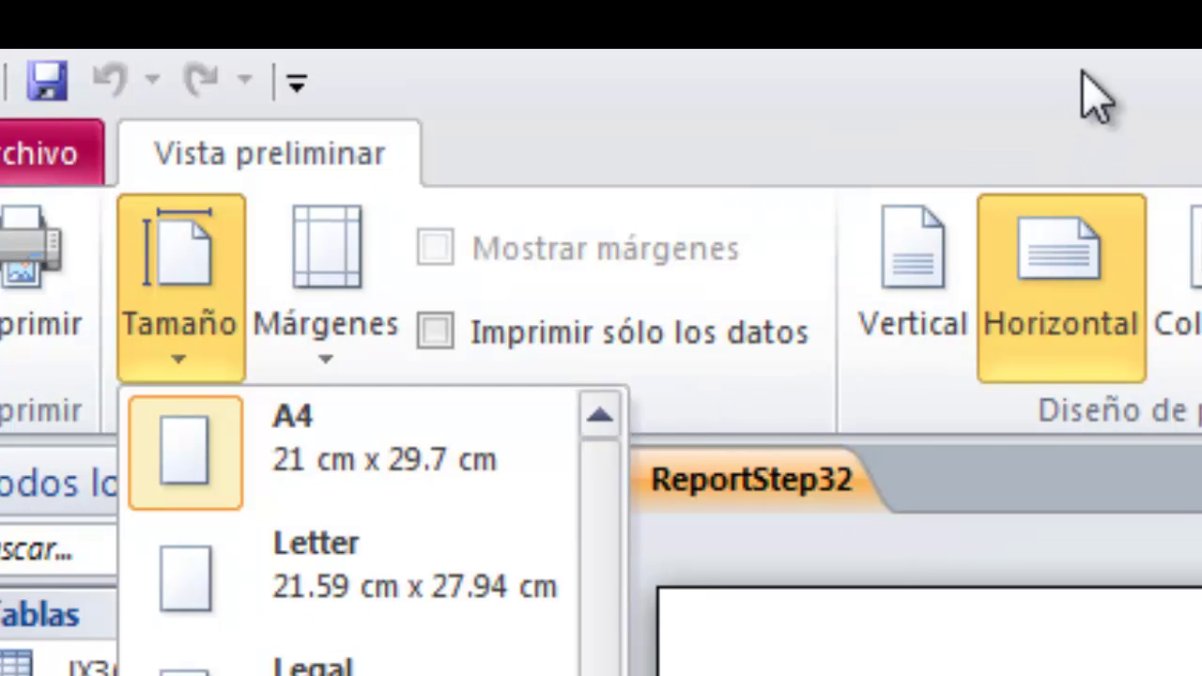
{"action": "left_click", "coordinate": [1073, 247]}
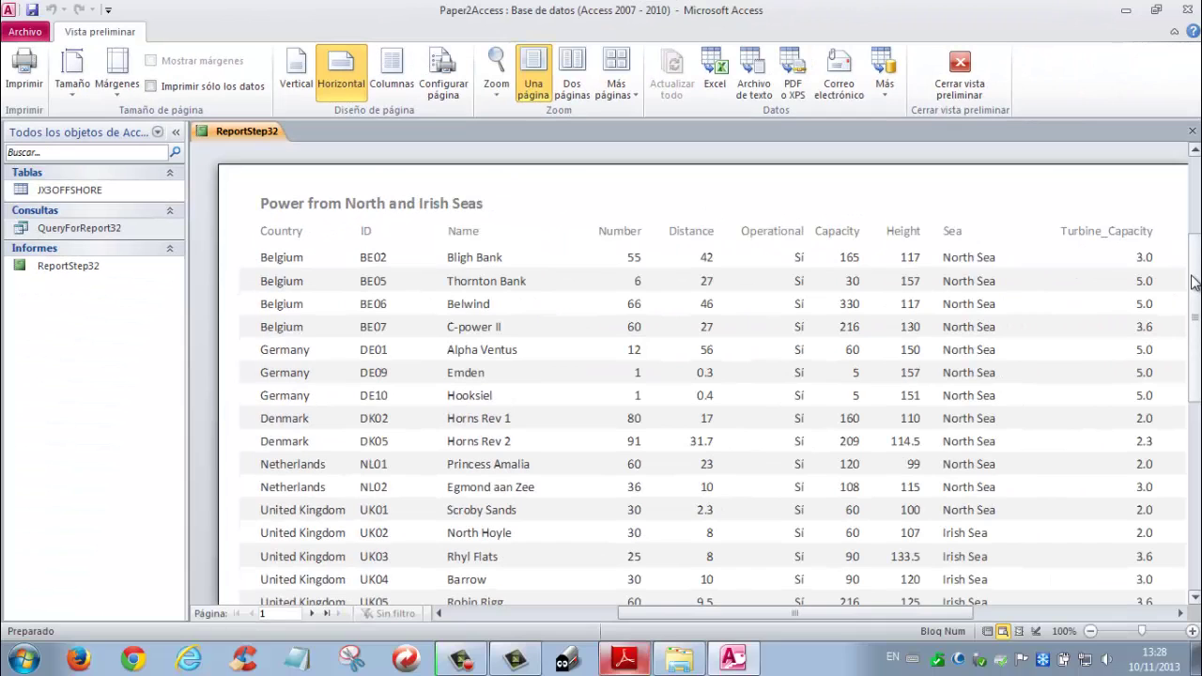
Go to preview page 2, showing the last five farms and the 1002 turbine total.
{"action": "scroll", "coordinate": [1197, 414], "scroll_direction": "down", "scroll_amount": 3}
{"action": "scroll", "coordinate": [1197, 413], "scroll_direction": "down", "scroll_amount": 5}
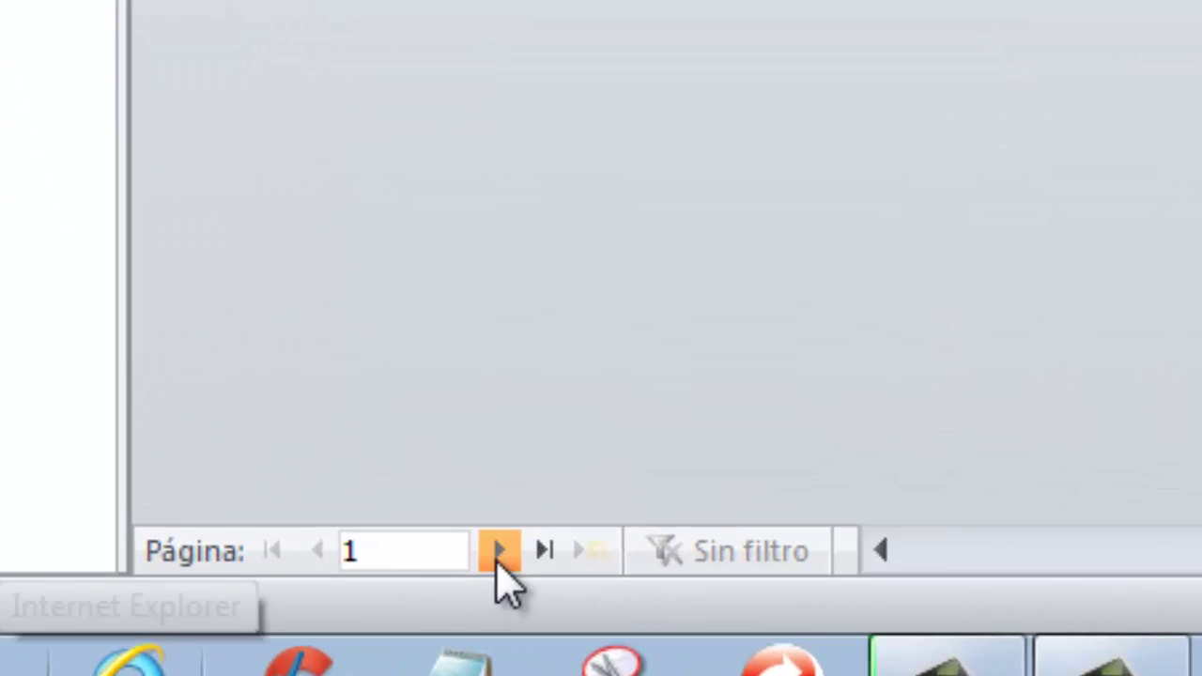
{"action": "left_click", "coordinate": [348, 601]}
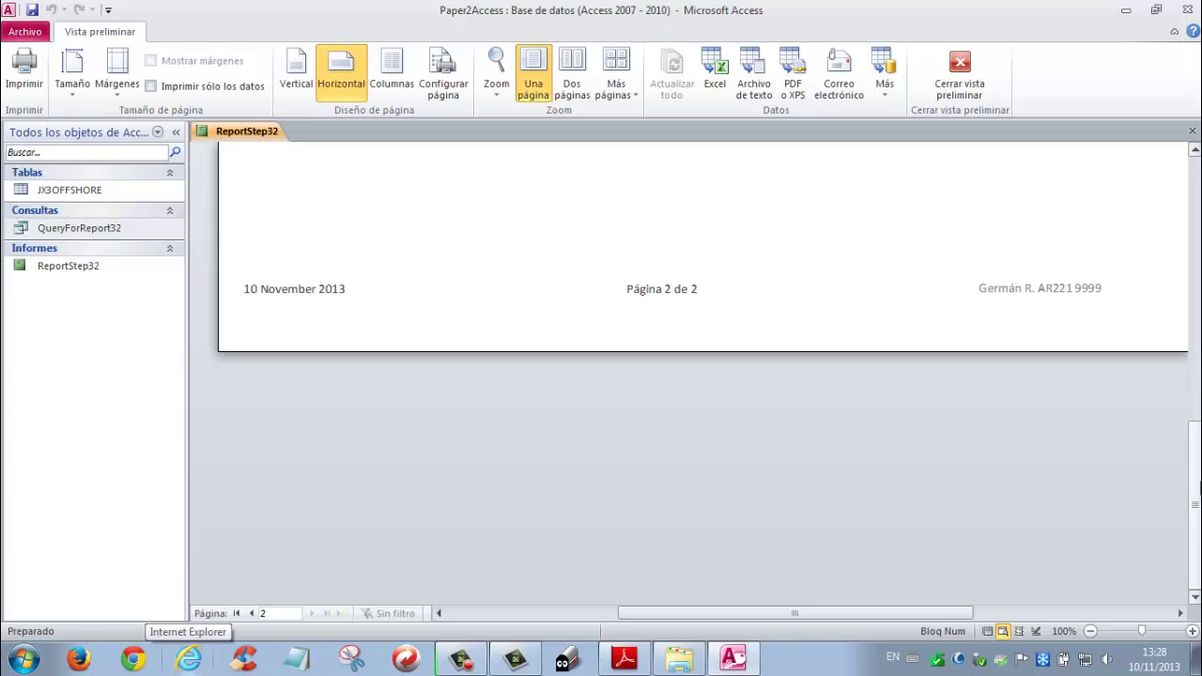
{"action": "scroll", "coordinate": [1169, 259], "scroll_direction": "up", "scroll_amount": 5}
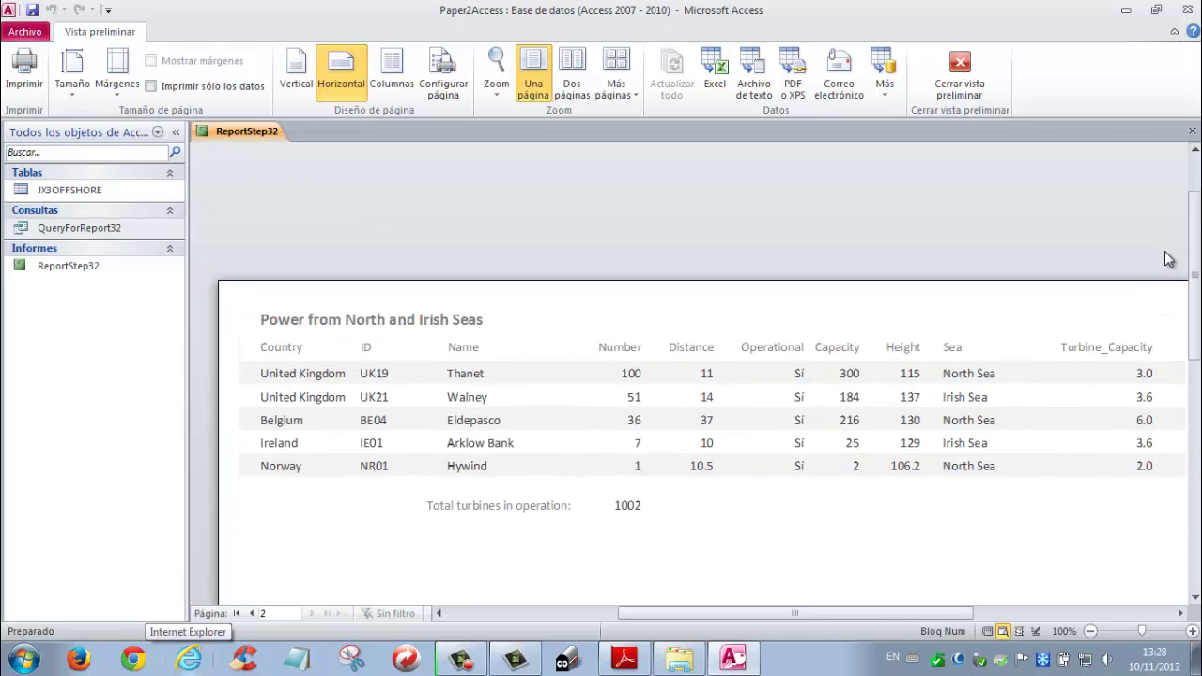
{"action": "scroll", "coordinate": [1169, 259], "scroll_direction": "down", "scroll_amount": 5}
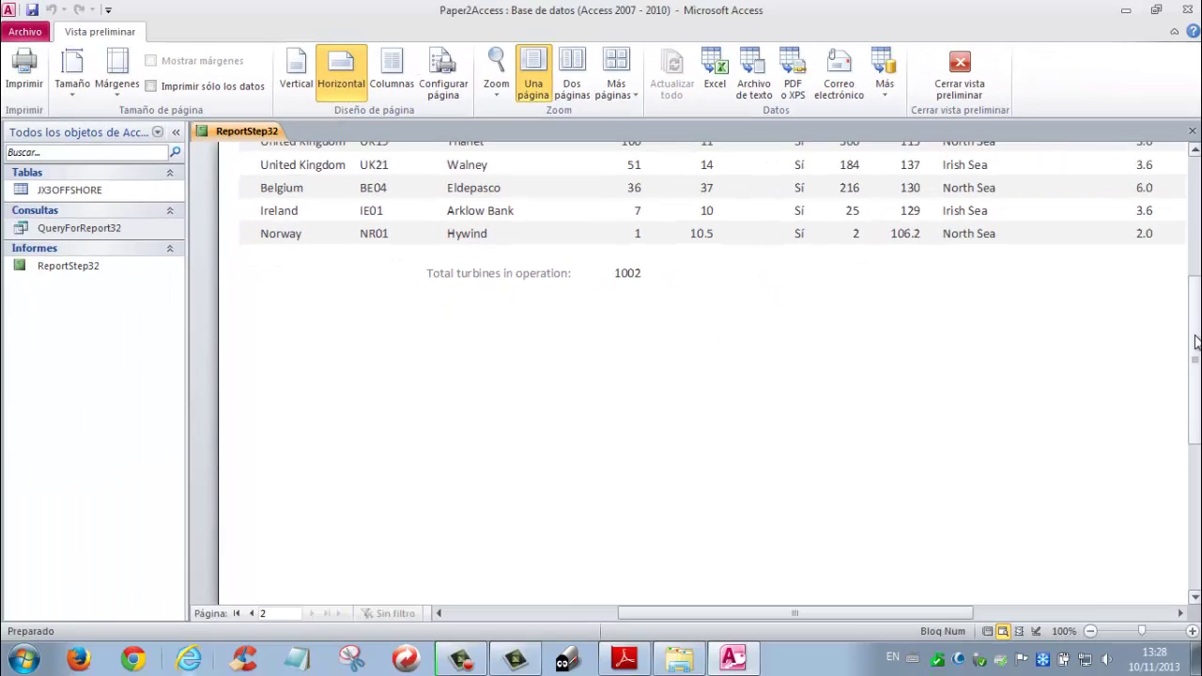
{"action": "left_click_drag", "start_coordinate": [1195, 342], "coordinate": [1194, 283]}
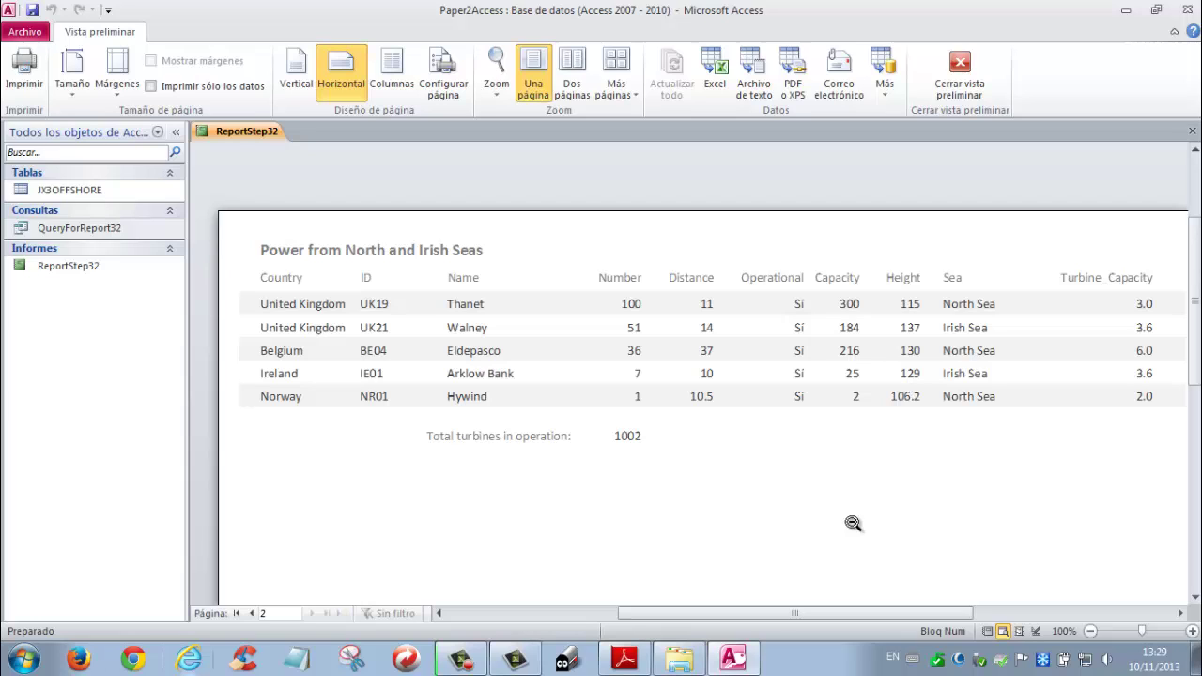
Close the print preview and ReportStep32, answering Sí to save its design changes.
{"action": "left_click", "coordinate": [959, 75]}
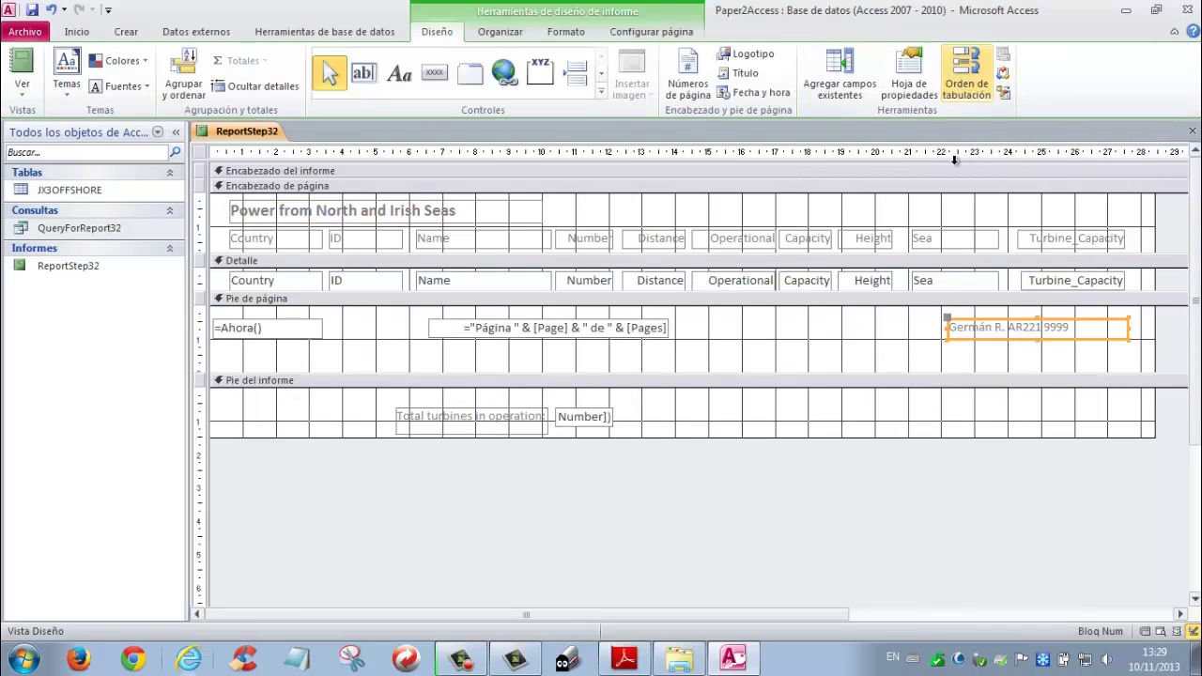
{"action": "left_click", "coordinate": [1194, 131]}
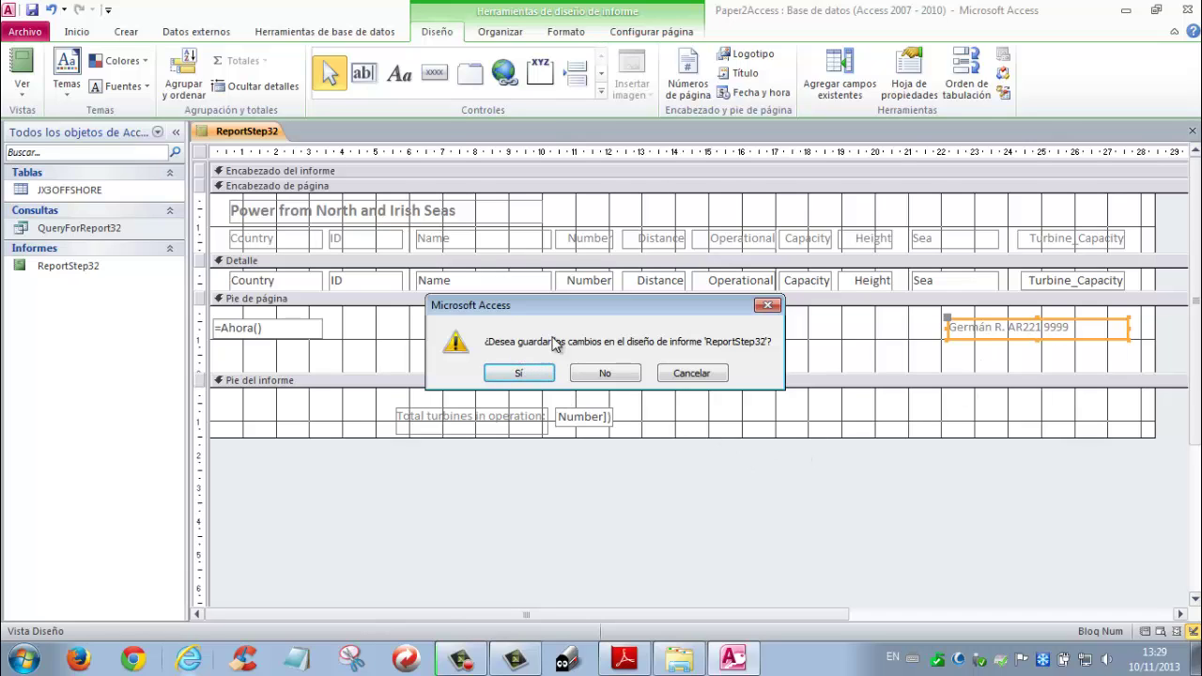
{"action": "left_click", "coordinate": [518, 373]}
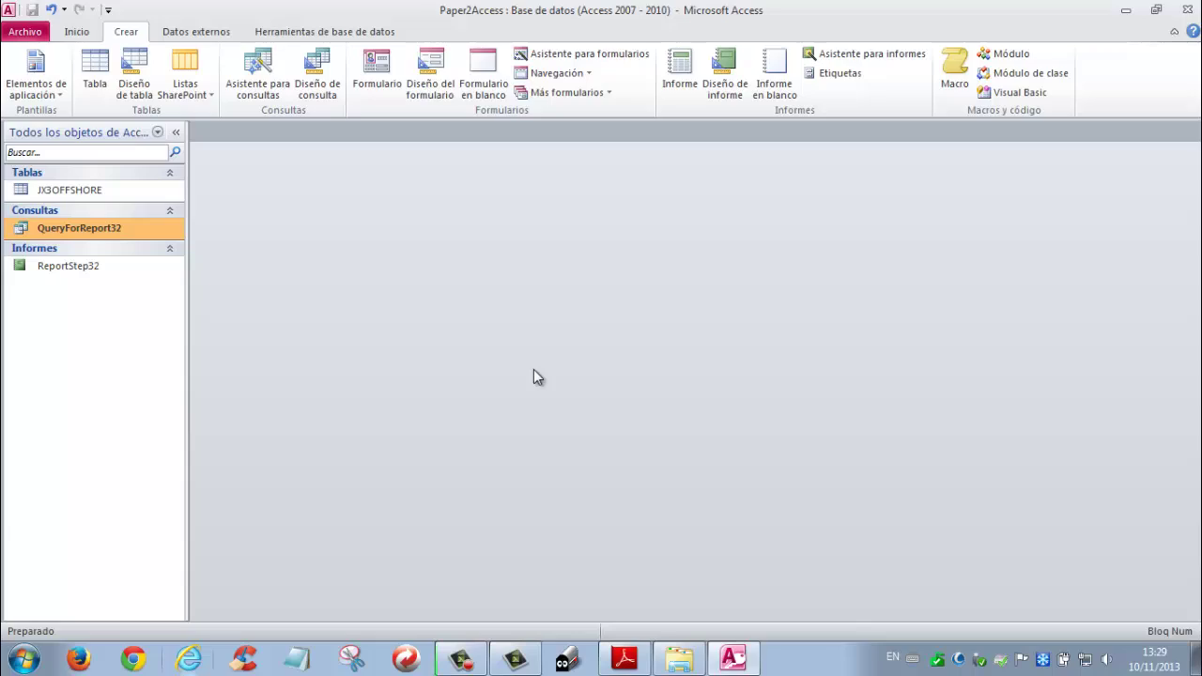
{"action": "key", "text": "alt+Tab"}
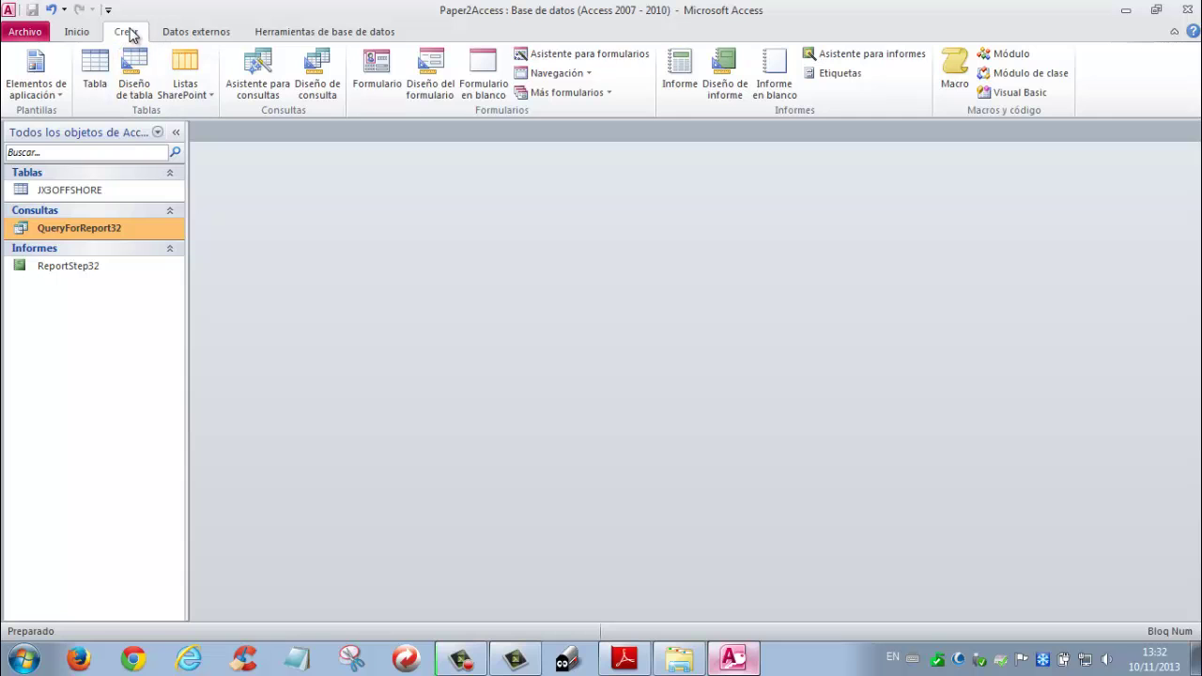
Start the Simple Query Wizard with the JX3OFFSHORE table as source.
{"action": "left_click", "coordinate": [267, 88]}
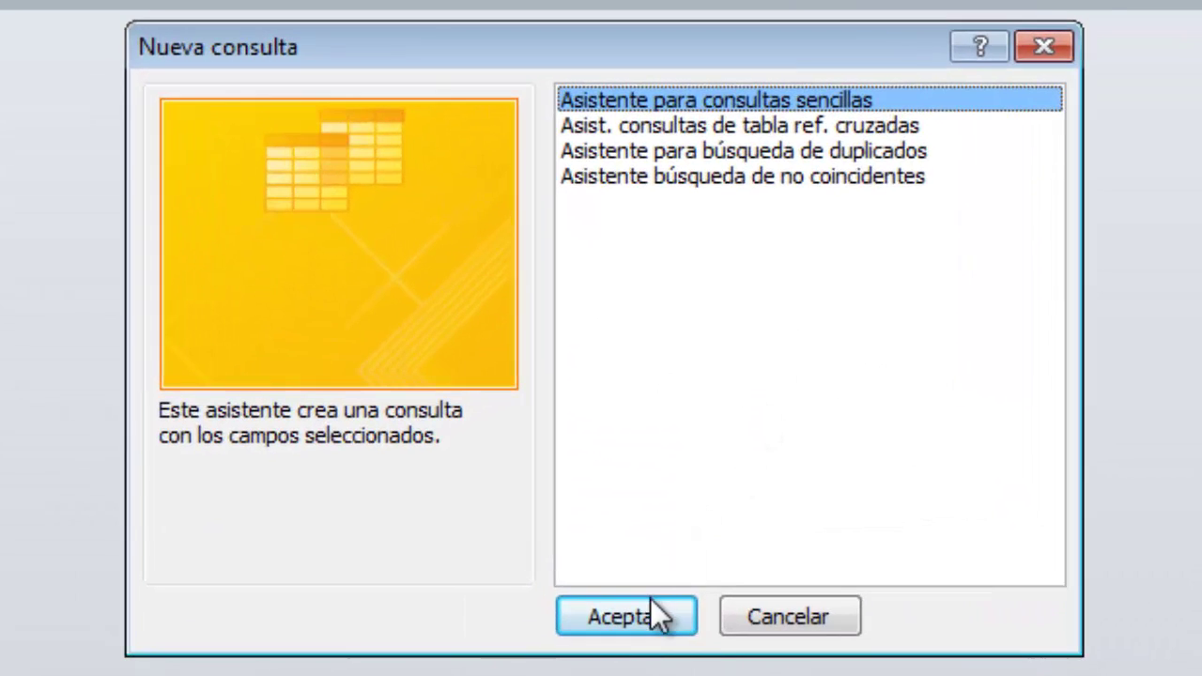
{"action": "left_click", "coordinate": [672, 415]}
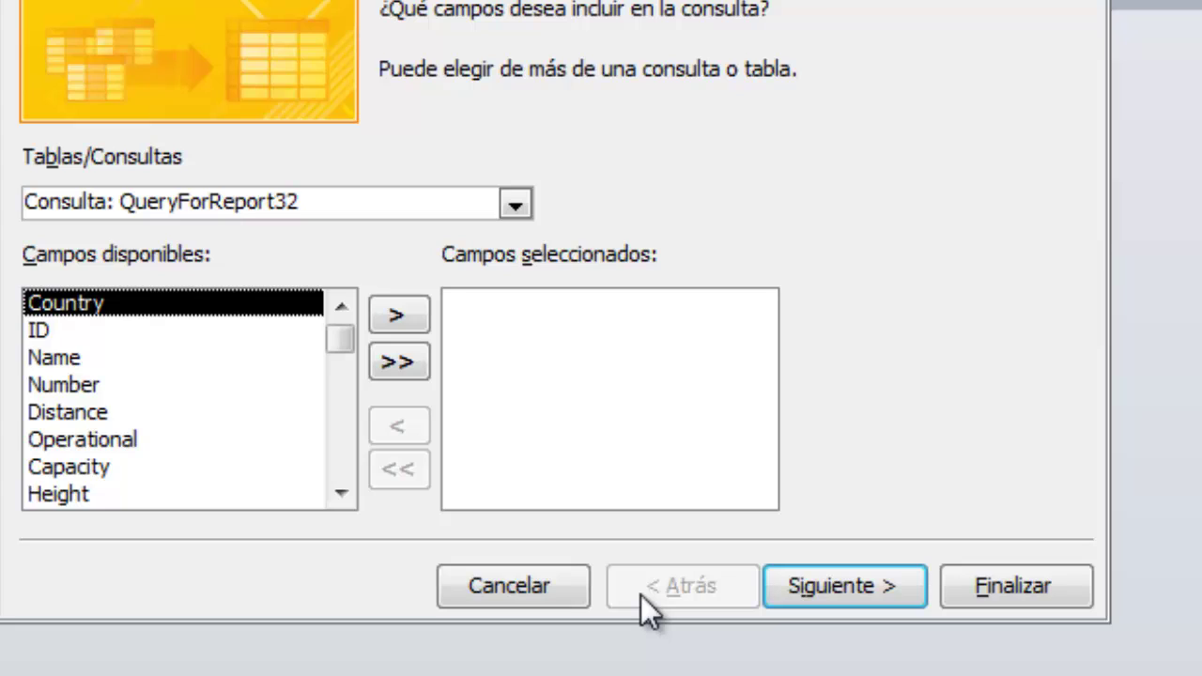
{"action": "left_click", "coordinate": [515, 202]}
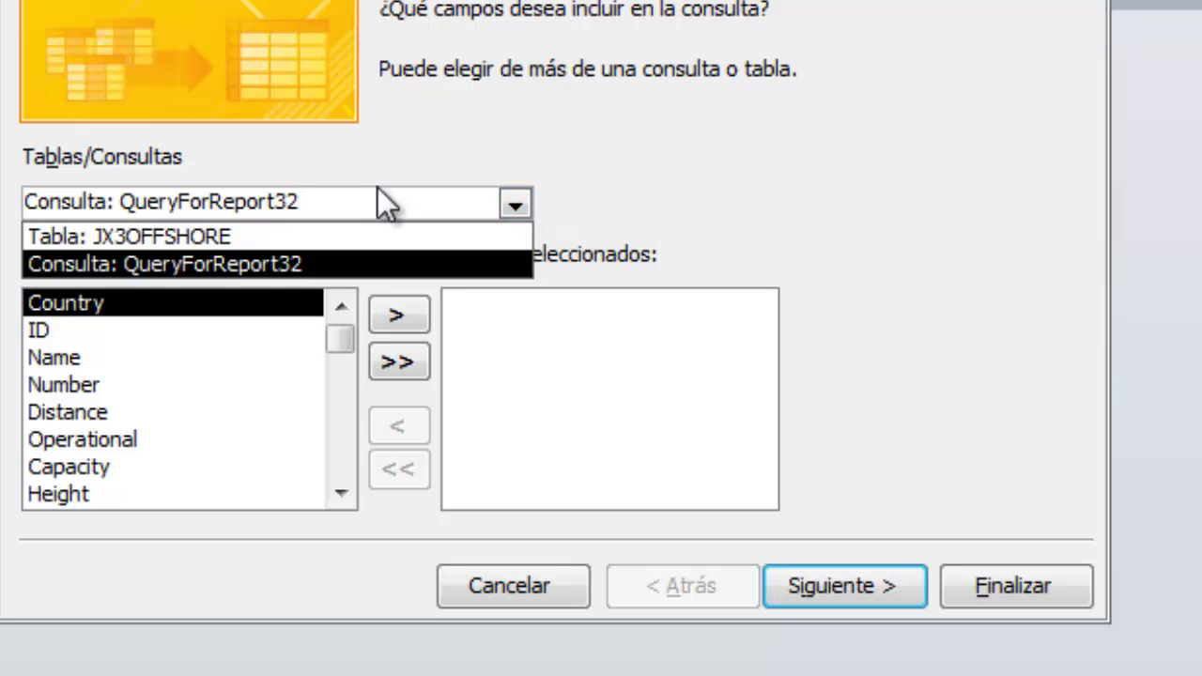
{"action": "left_click", "coordinate": [223, 236]}
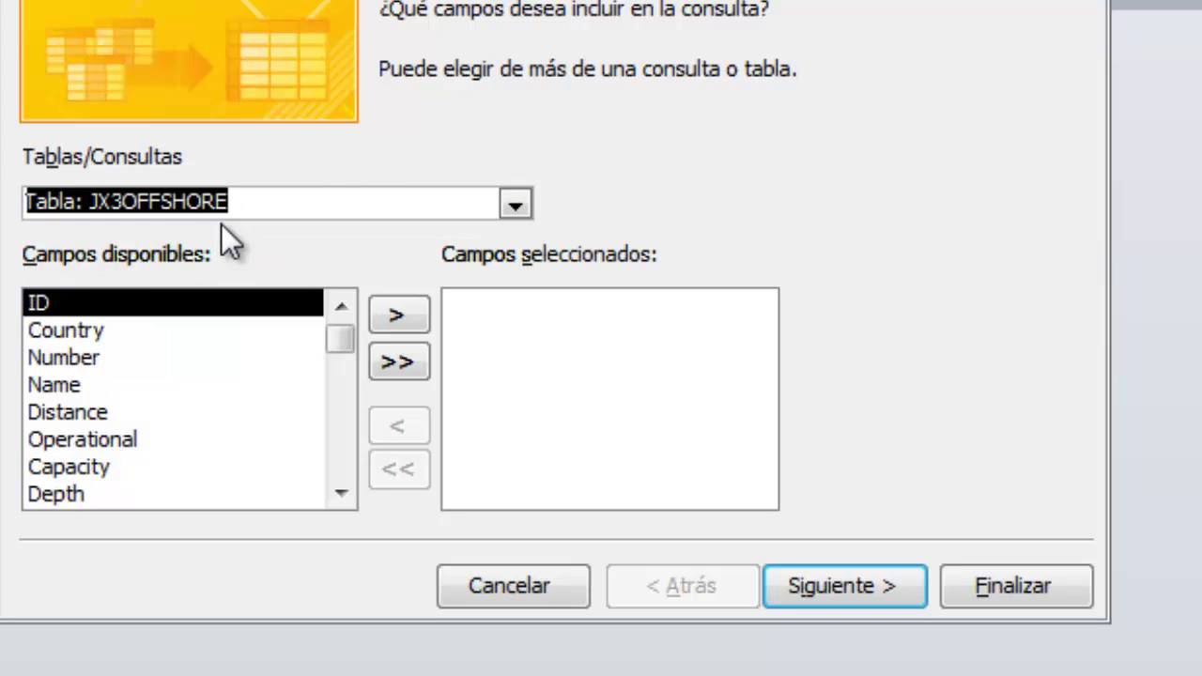
{"action": "left_click", "coordinate": [519, 203]}
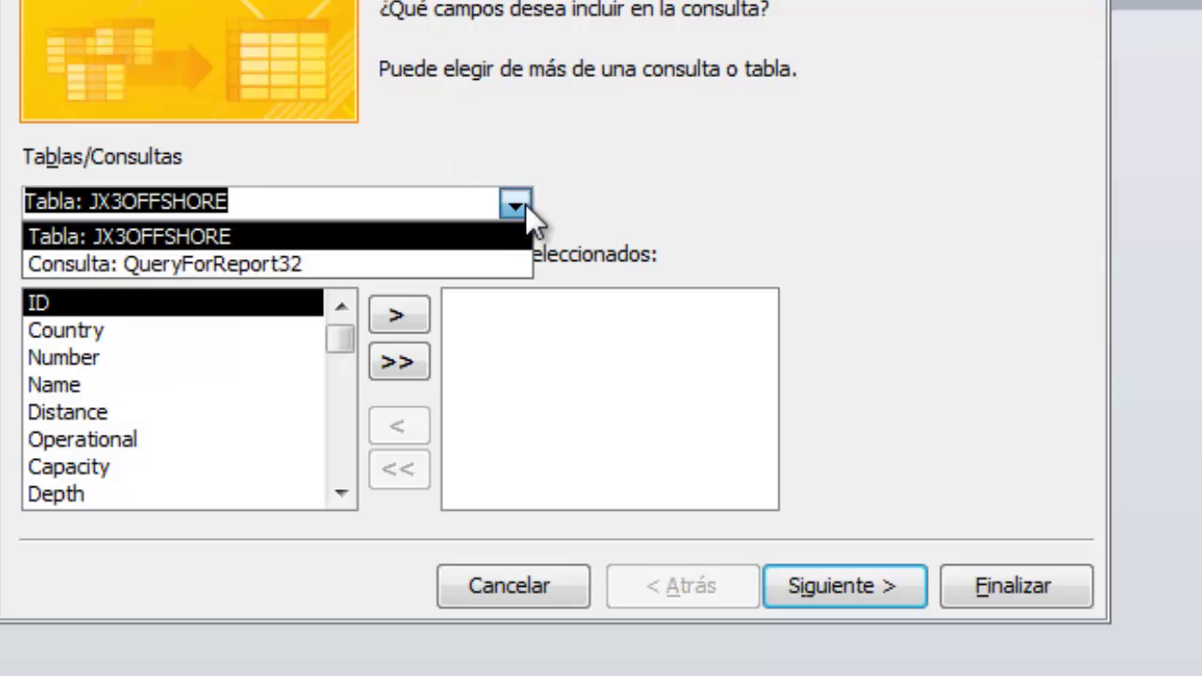
{"action": "left_click", "coordinate": [243, 236]}
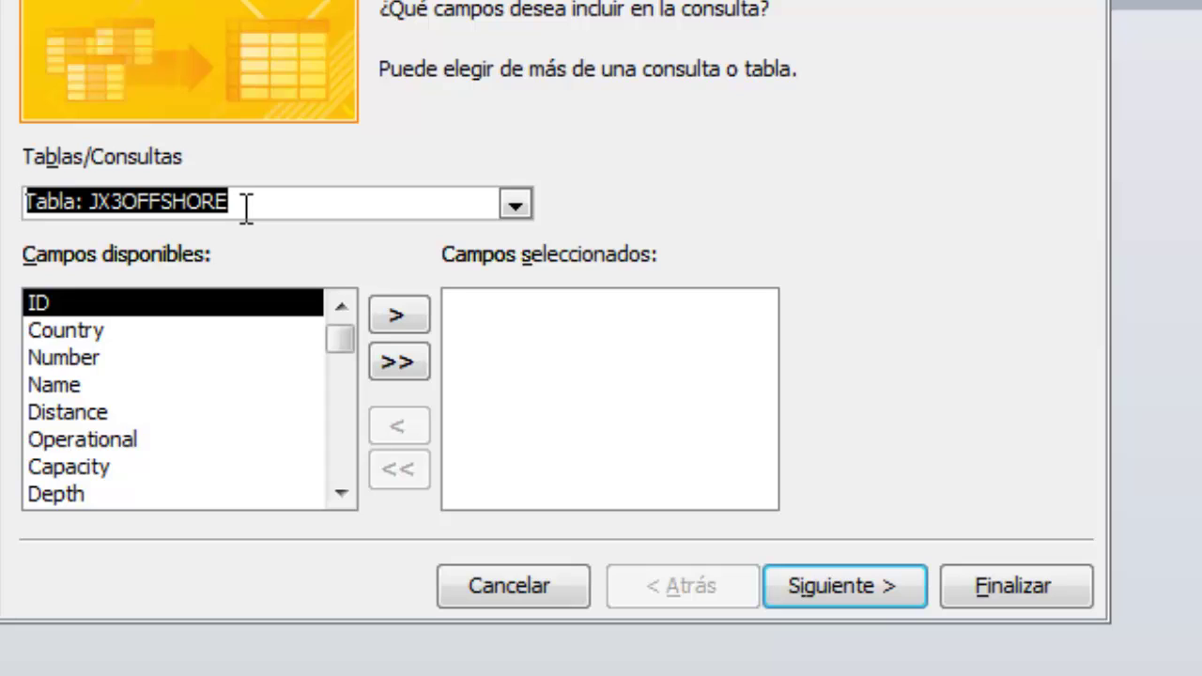
Add the Name, Sea and Capacity fields to the query.
{"action": "left_click", "coordinate": [60, 380]}
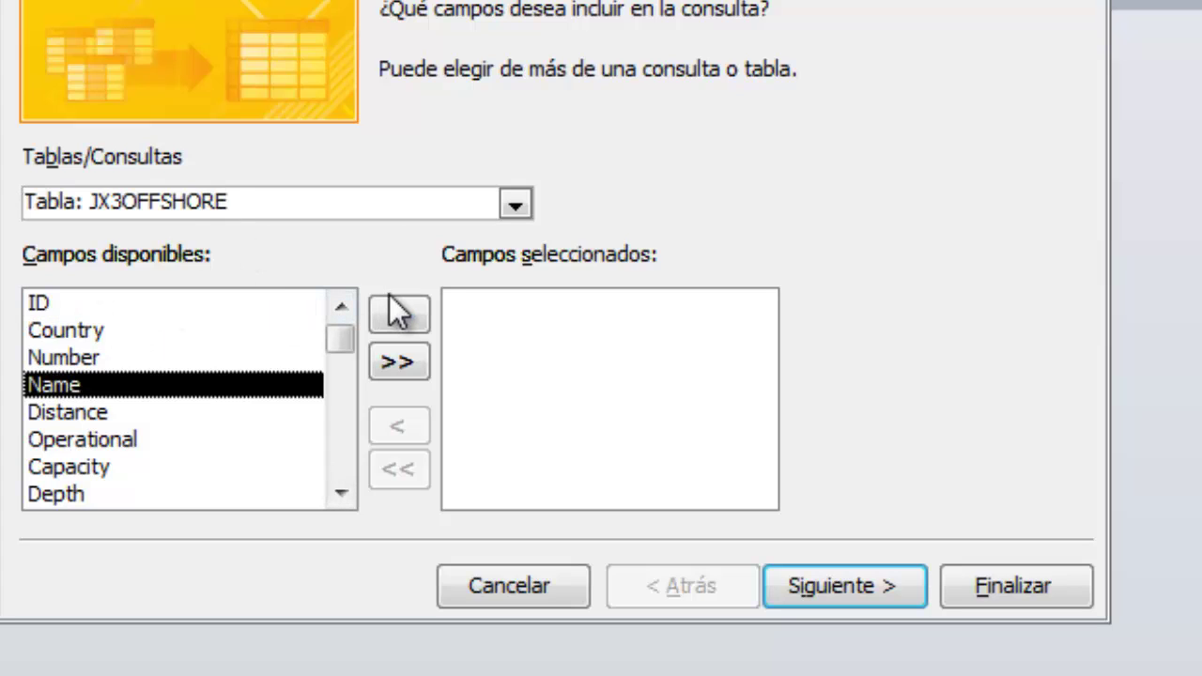
{"action": "left_click", "coordinate": [336, 471]}
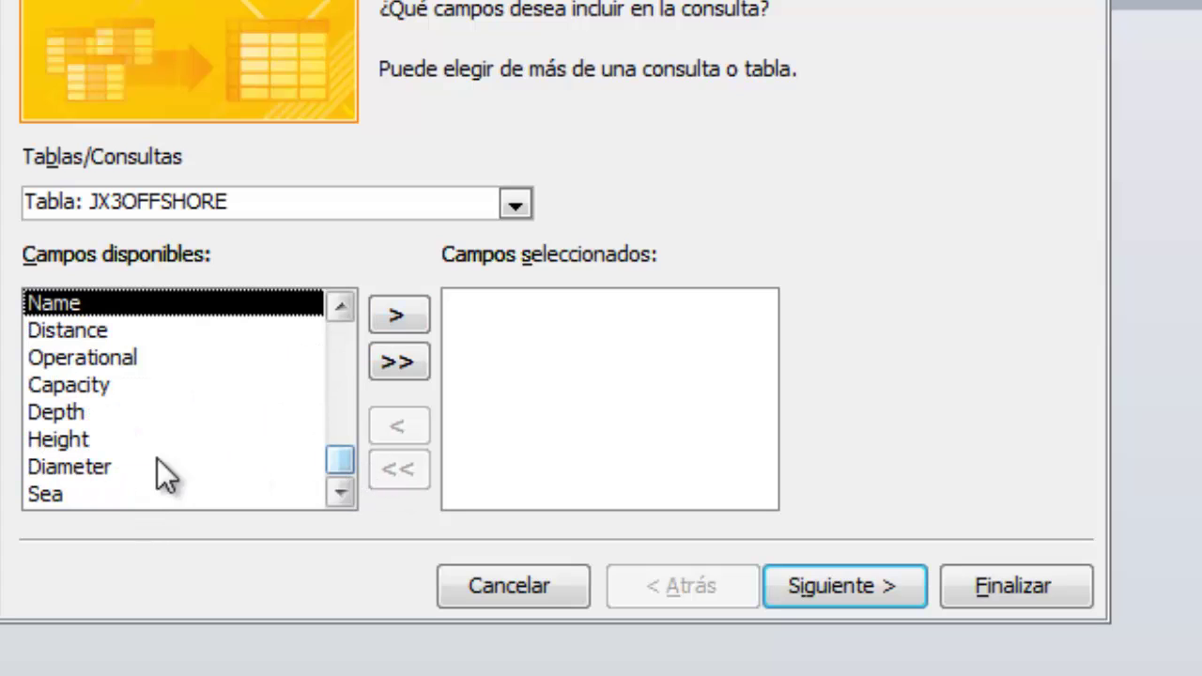
{"action": "left_click", "coordinate": [108, 493]}
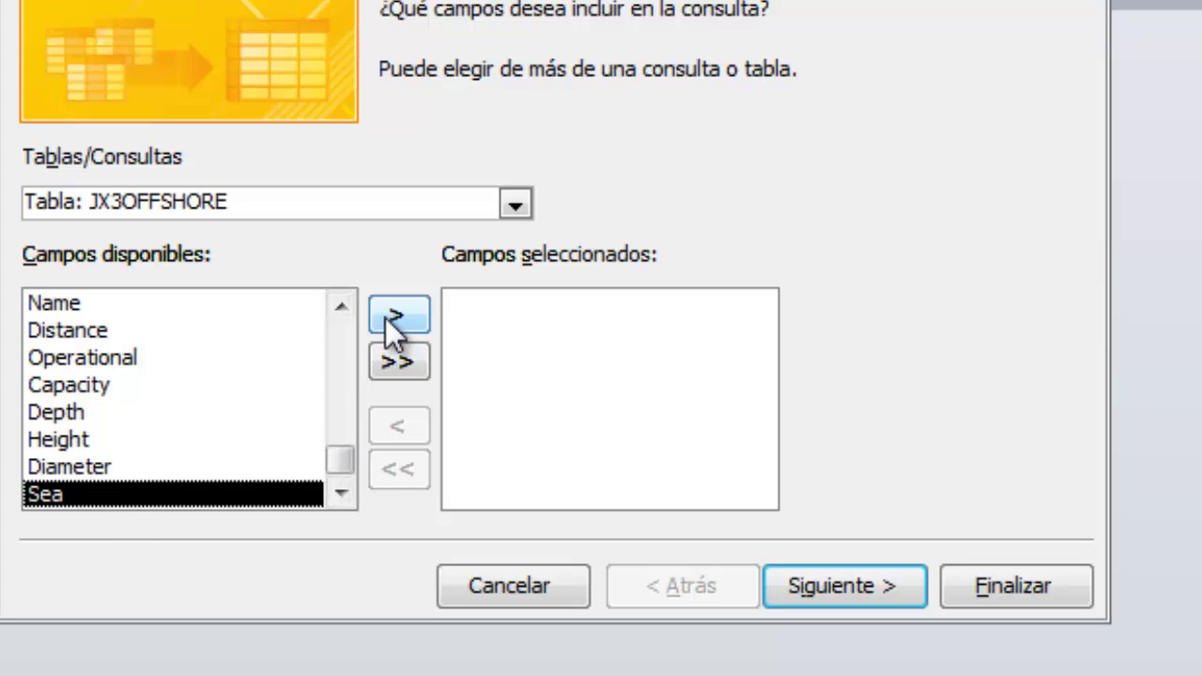
{"action": "scroll", "coordinate": [333, 375], "scroll_direction": "up", "scroll_amount": 3}
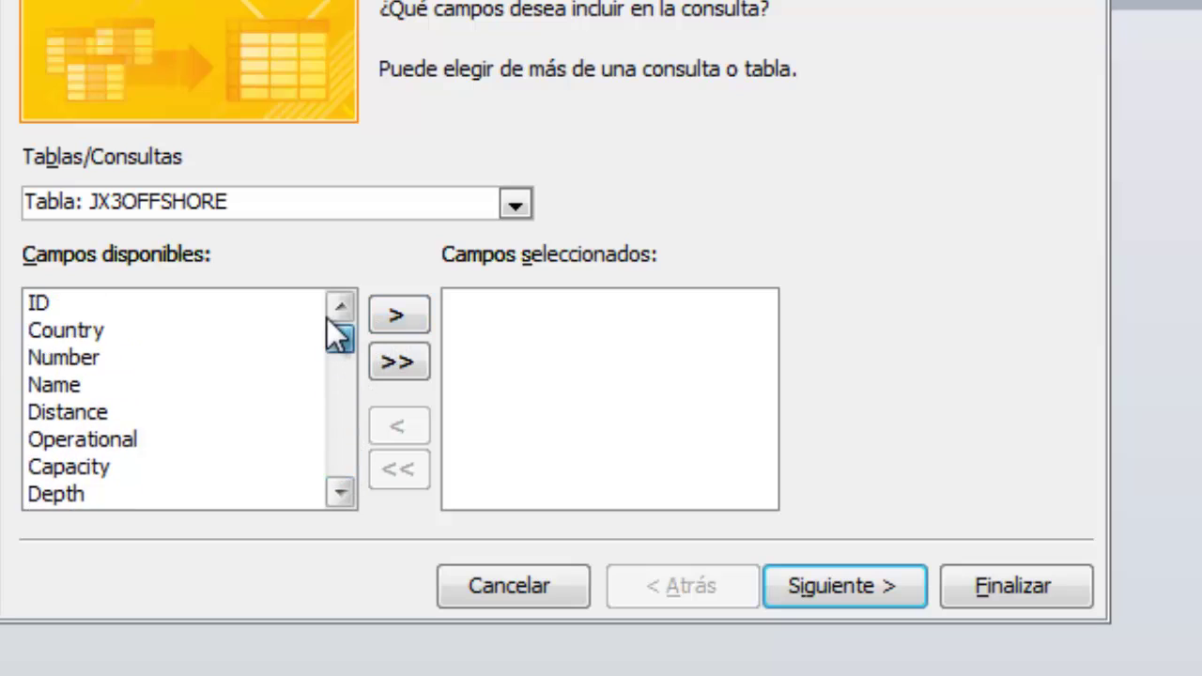
{"action": "left_click", "coordinate": [75, 385]}
{"action": "left_click", "coordinate": [400, 301]}
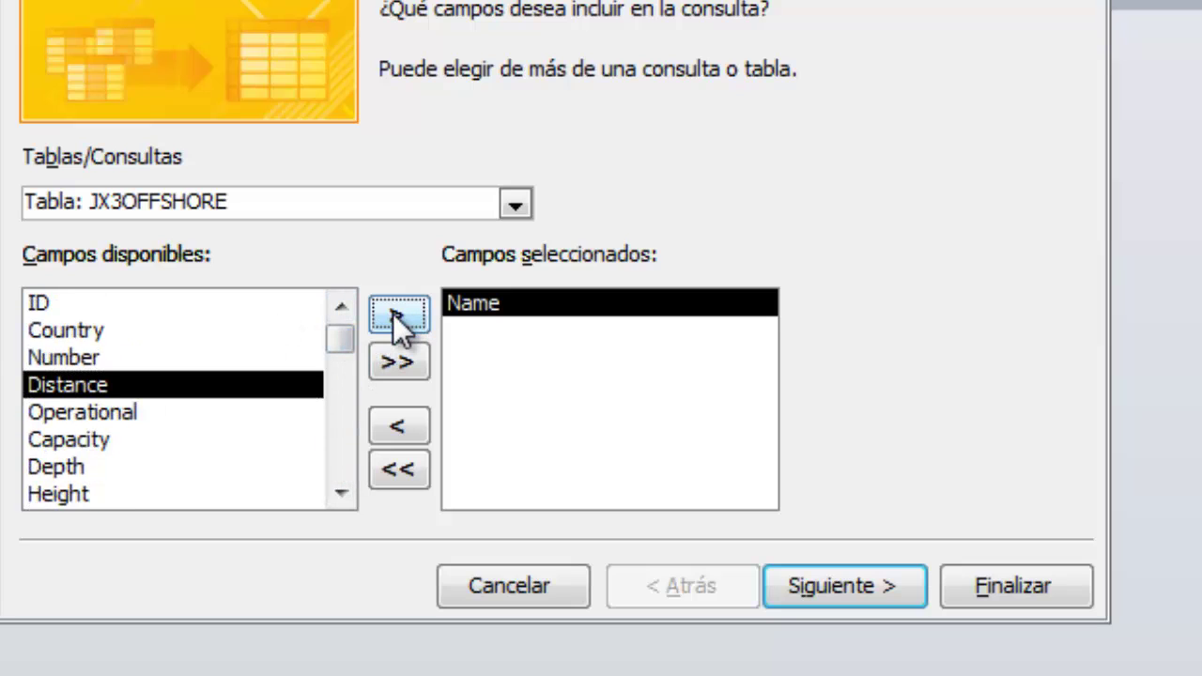
{"action": "left_click", "coordinate": [342, 490]}
{"action": "left_click", "coordinate": [342, 491]}
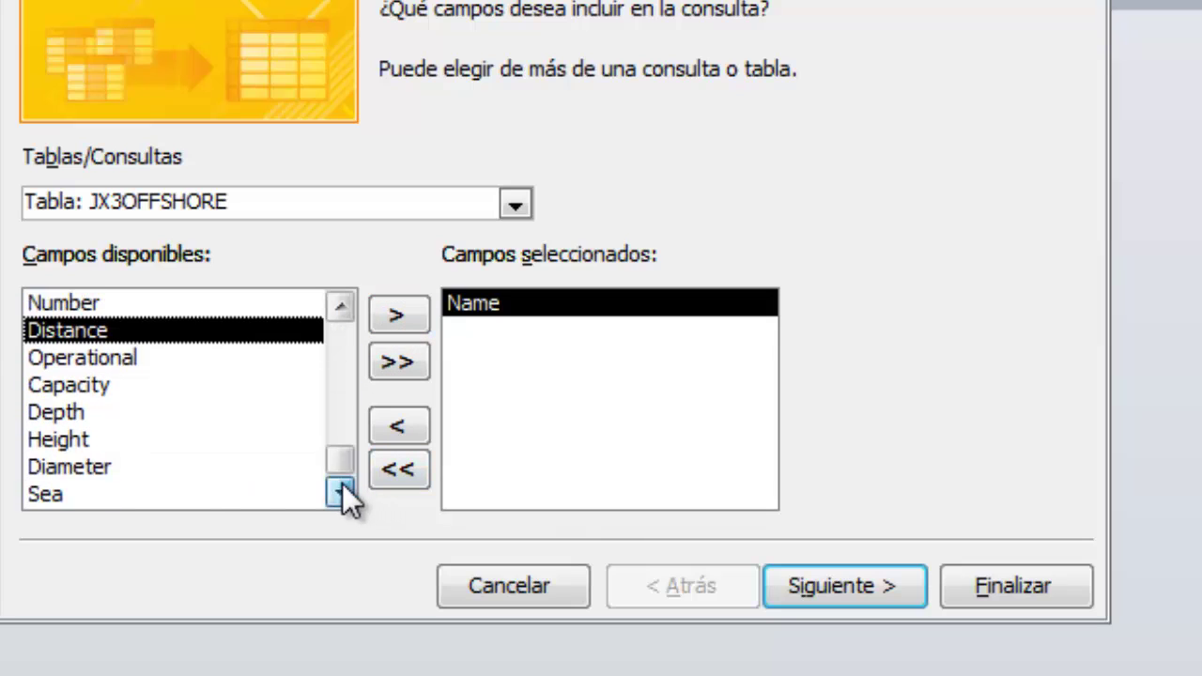
{"action": "left_click", "coordinate": [148, 494]}
{"action": "left_click", "coordinate": [398, 310]}
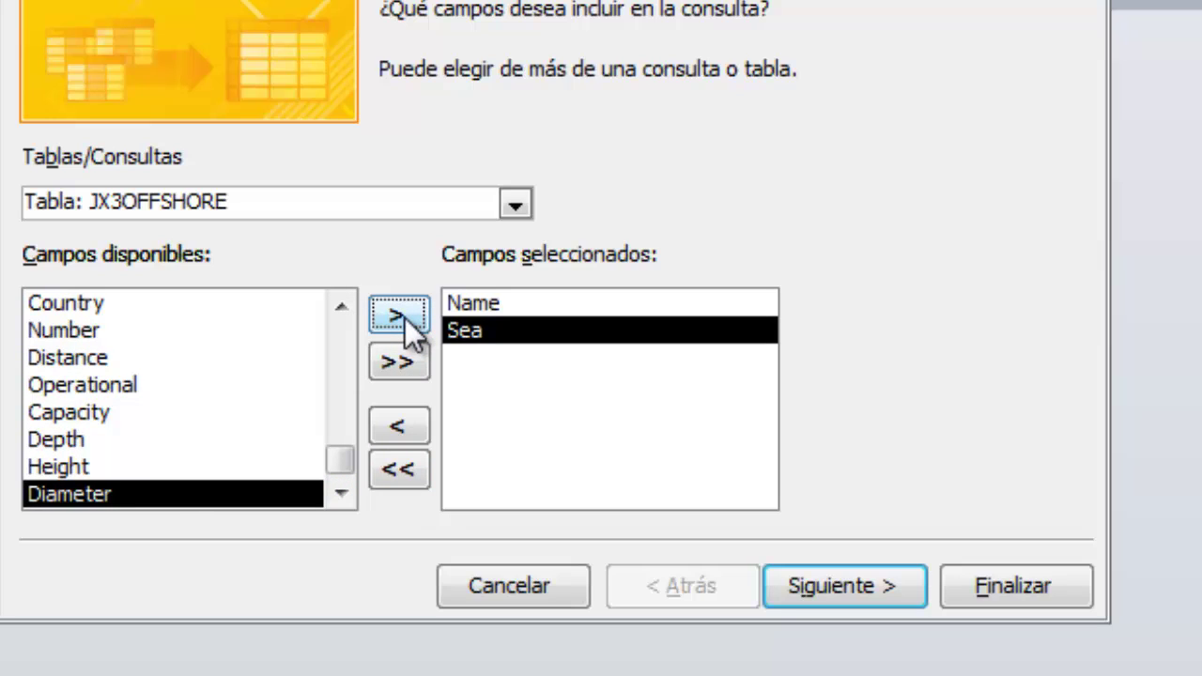
{"action": "left_click", "coordinate": [83, 413]}
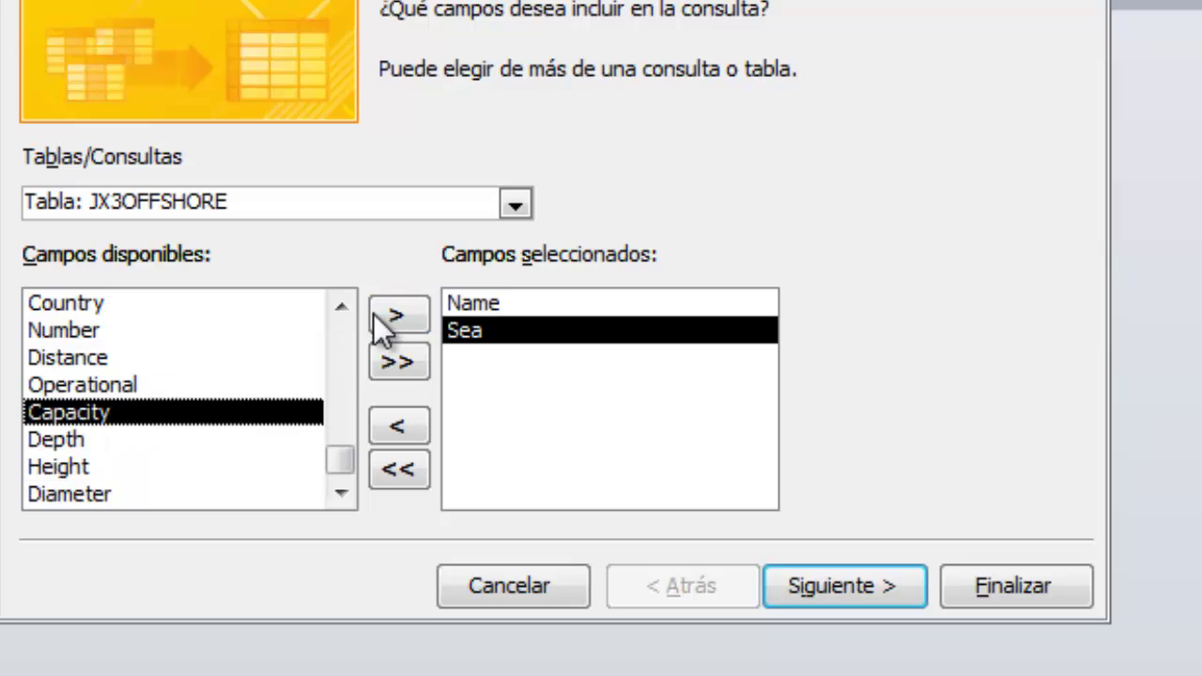
{"action": "left_click", "coordinate": [384, 310]}
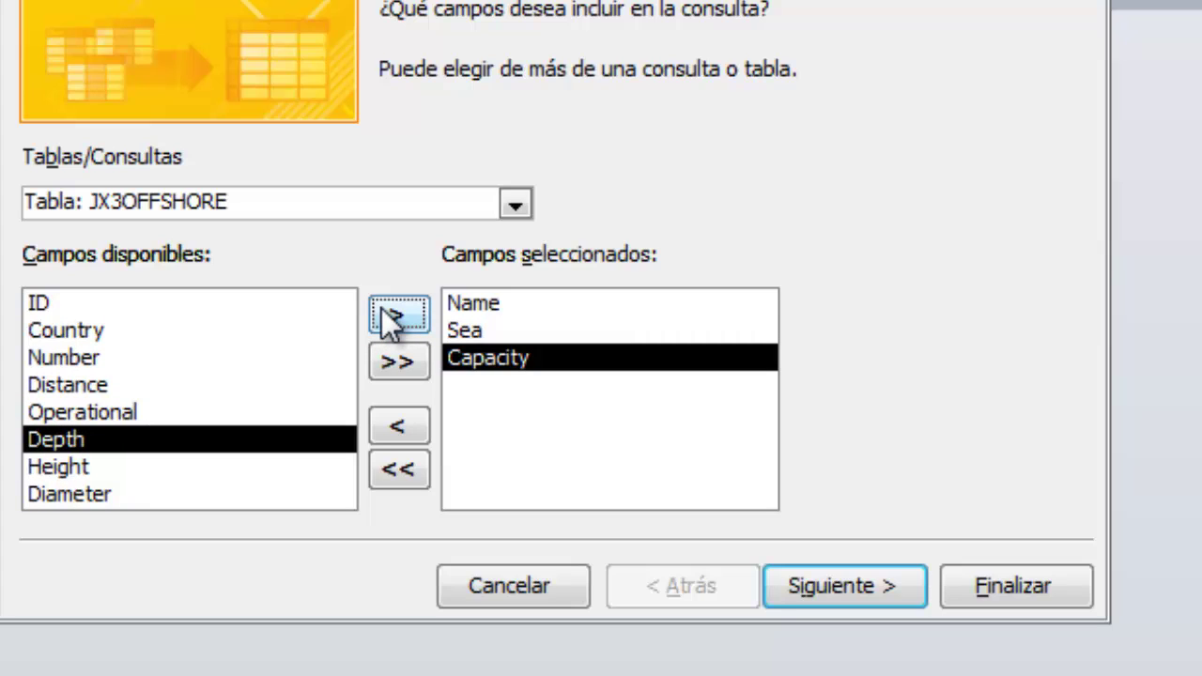
Keep a detail query, choose to modify its design, and finish the wizard.
{"action": "left_click", "coordinate": [810, 594]}
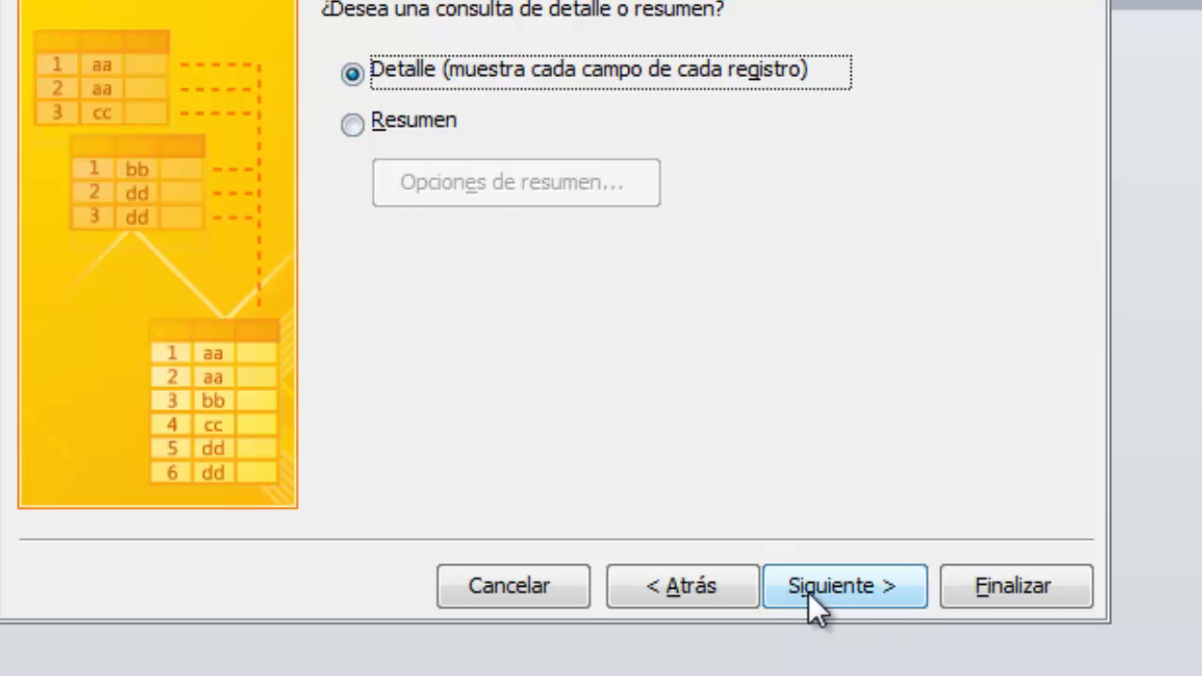
{"action": "left_click", "coordinate": [832, 587]}
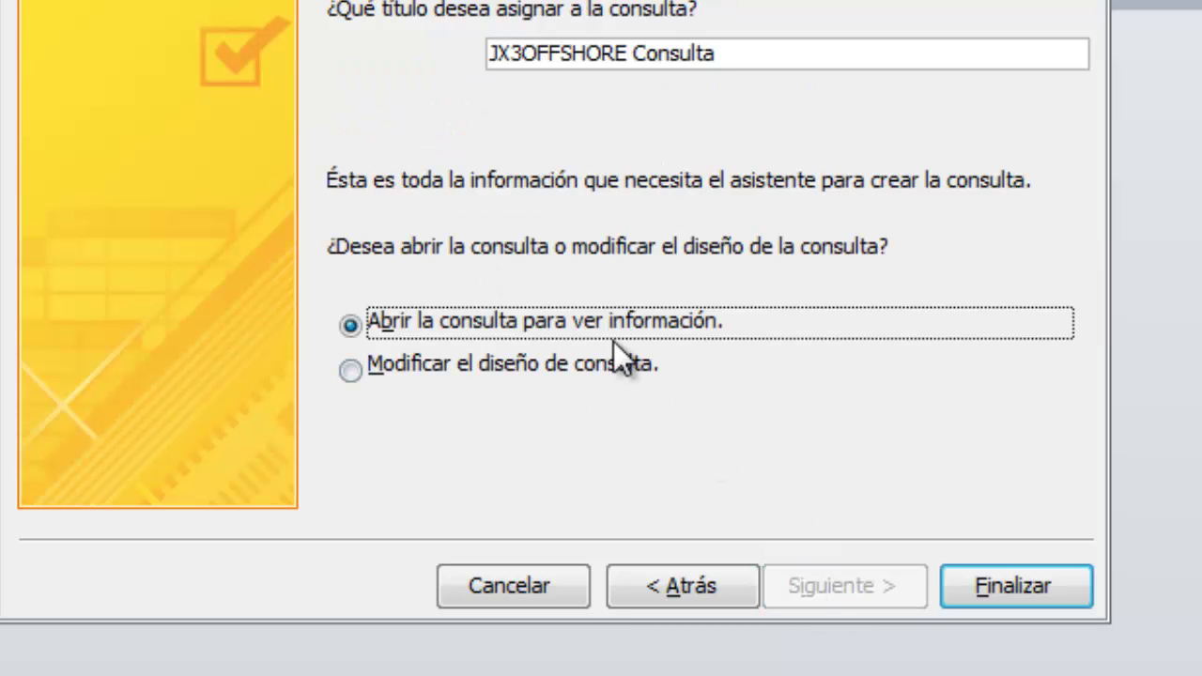
{"action": "left_click", "coordinate": [592, 364]}
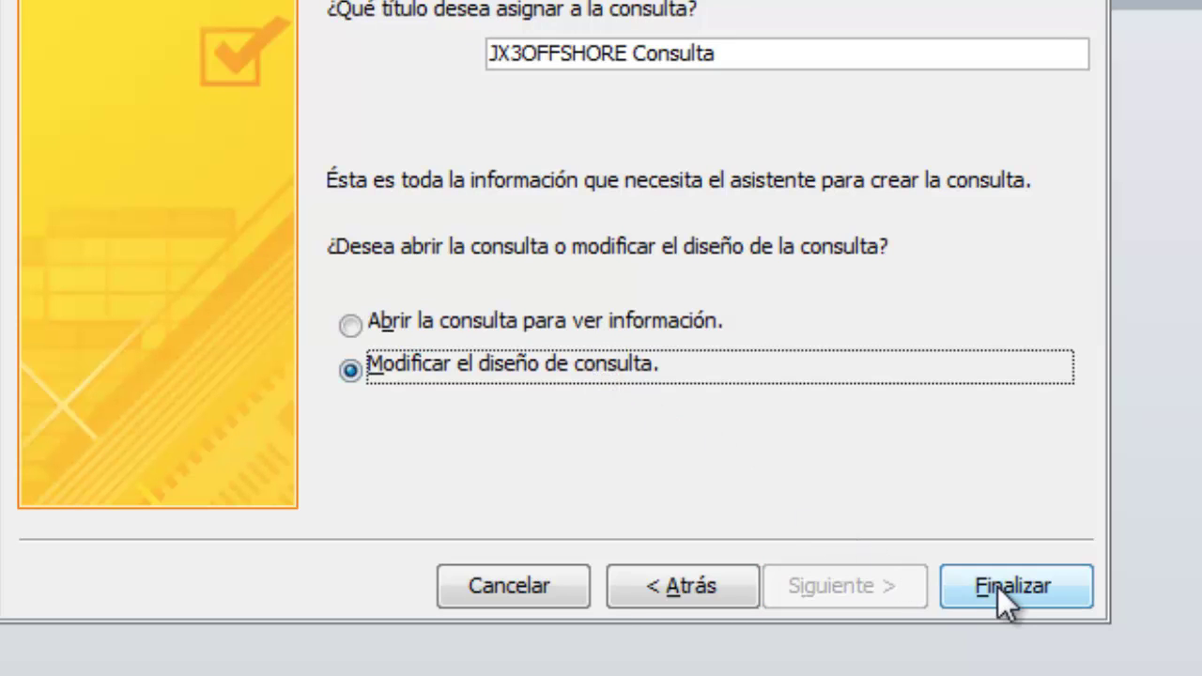
{"action": "left_click", "coordinate": [999, 587]}
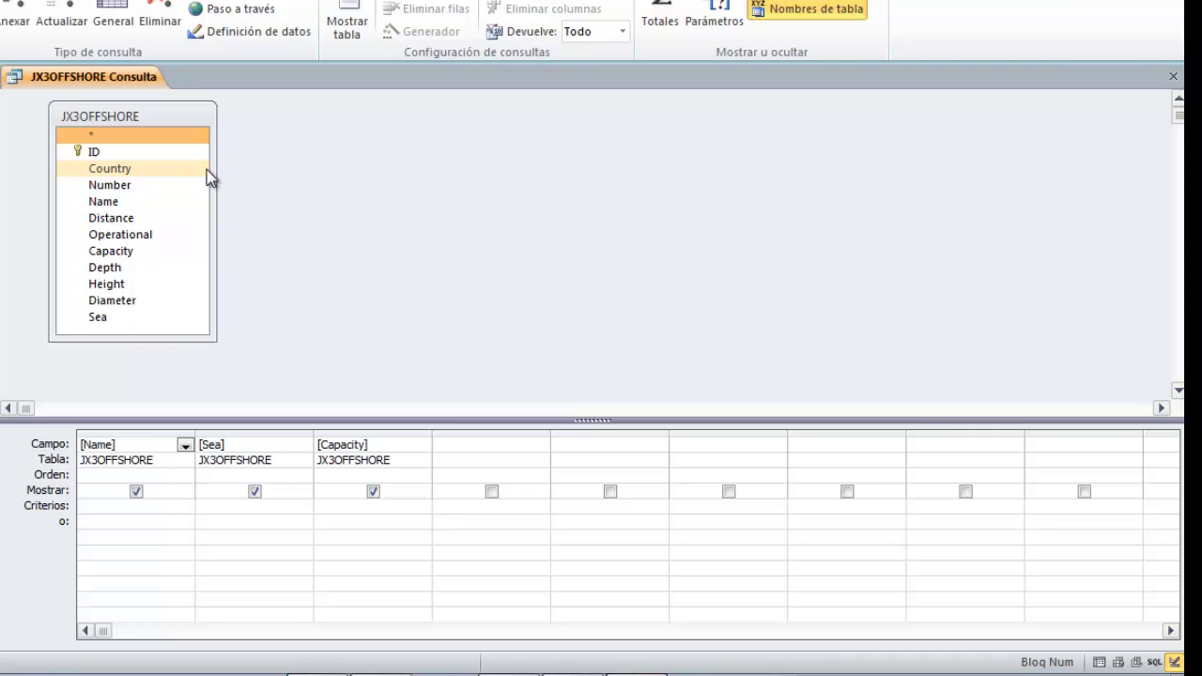
Add the Country field as the fourth query column, after Name, Sea and Capacity.
{"action": "left_click", "coordinate": [482, 441]}
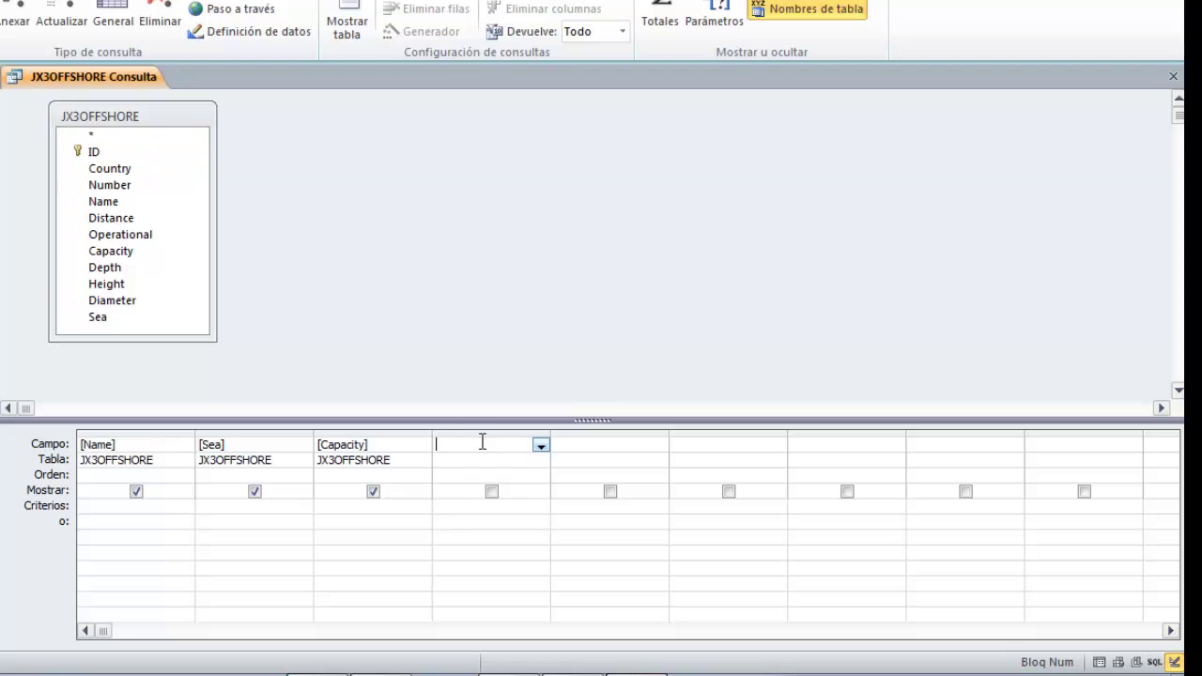
{"action": "left_click", "coordinate": [540, 445]}
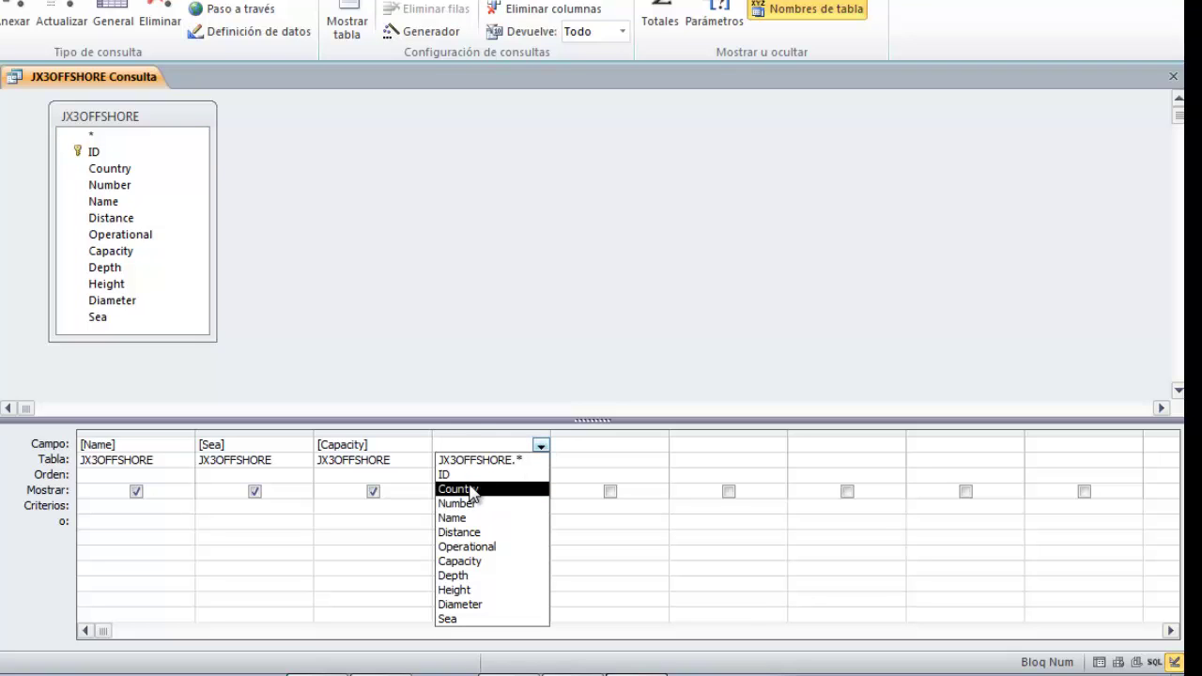
{"action": "left_click", "coordinate": [547, 444]}
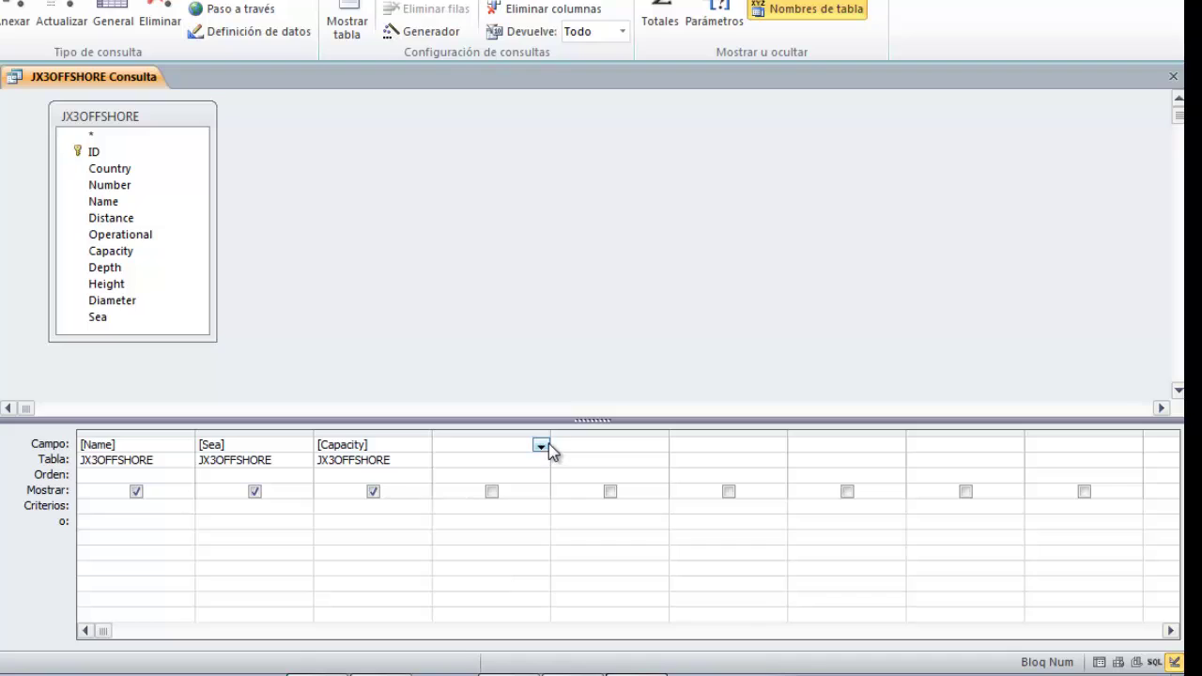
{"action": "left_click", "coordinate": [125, 166]}
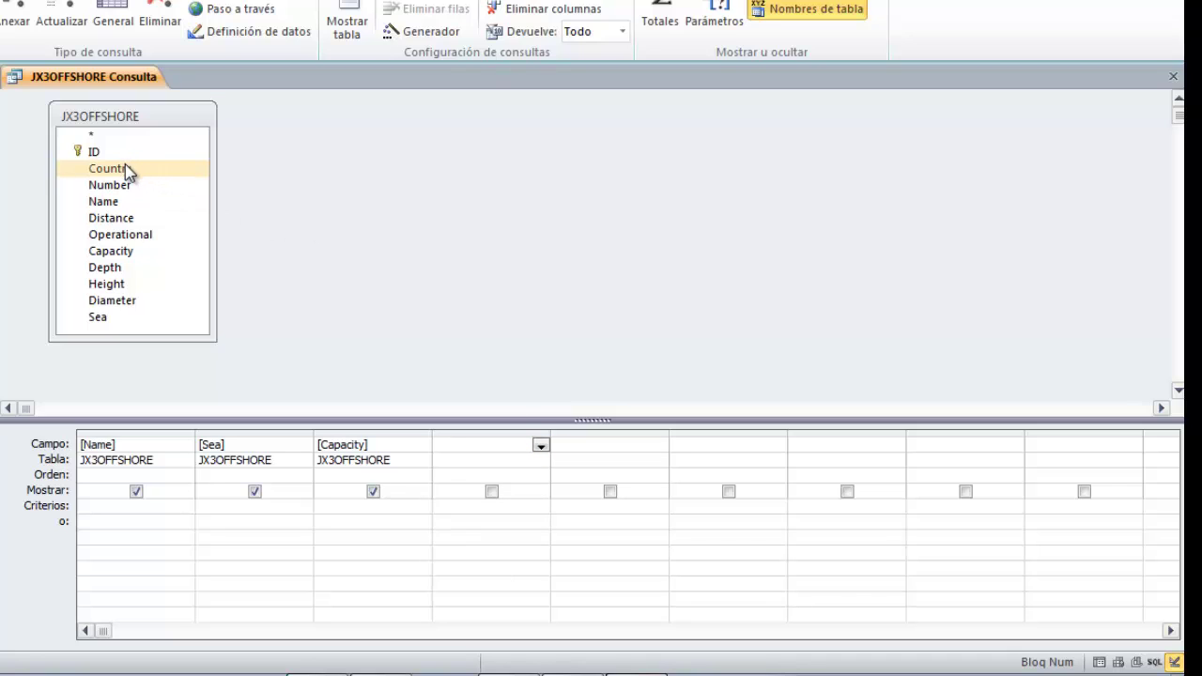
{"action": "double_click", "coordinate": [124, 166]}
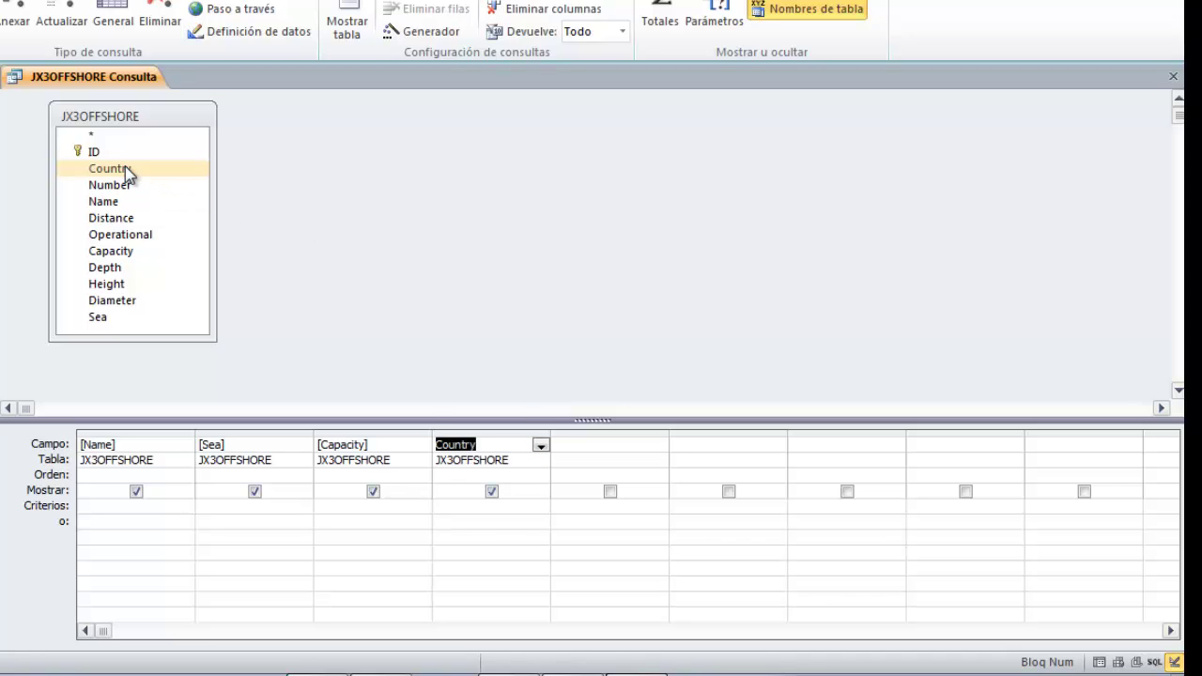
Set the Country criterion to 'United Kingdom' and hide Country from the results.
{"action": "left_click", "coordinate": [458, 510]}
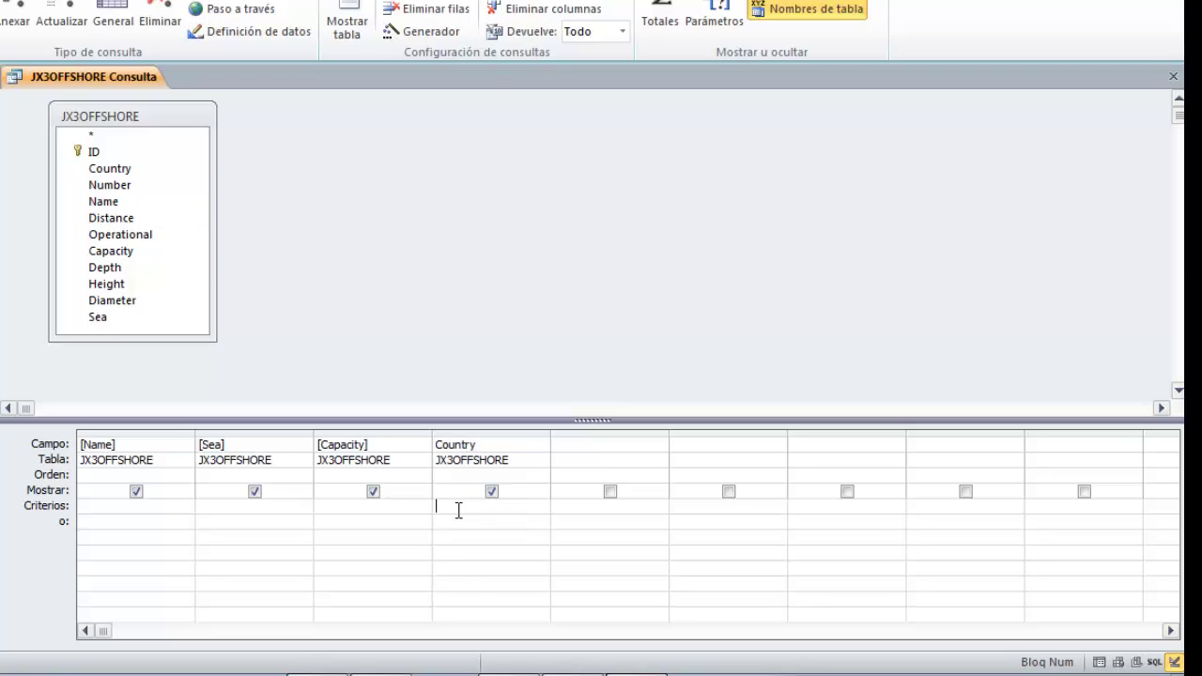
{"action": "type", "text": "United "}
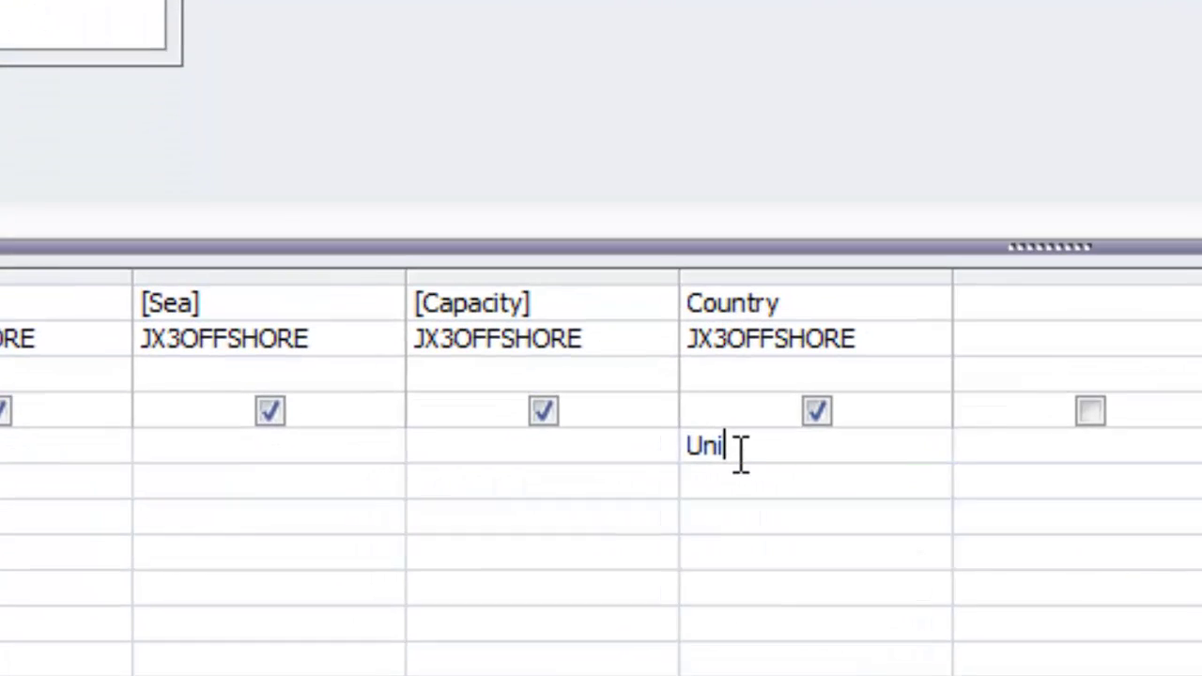
{"action": "type", "text": "Kingdom"}
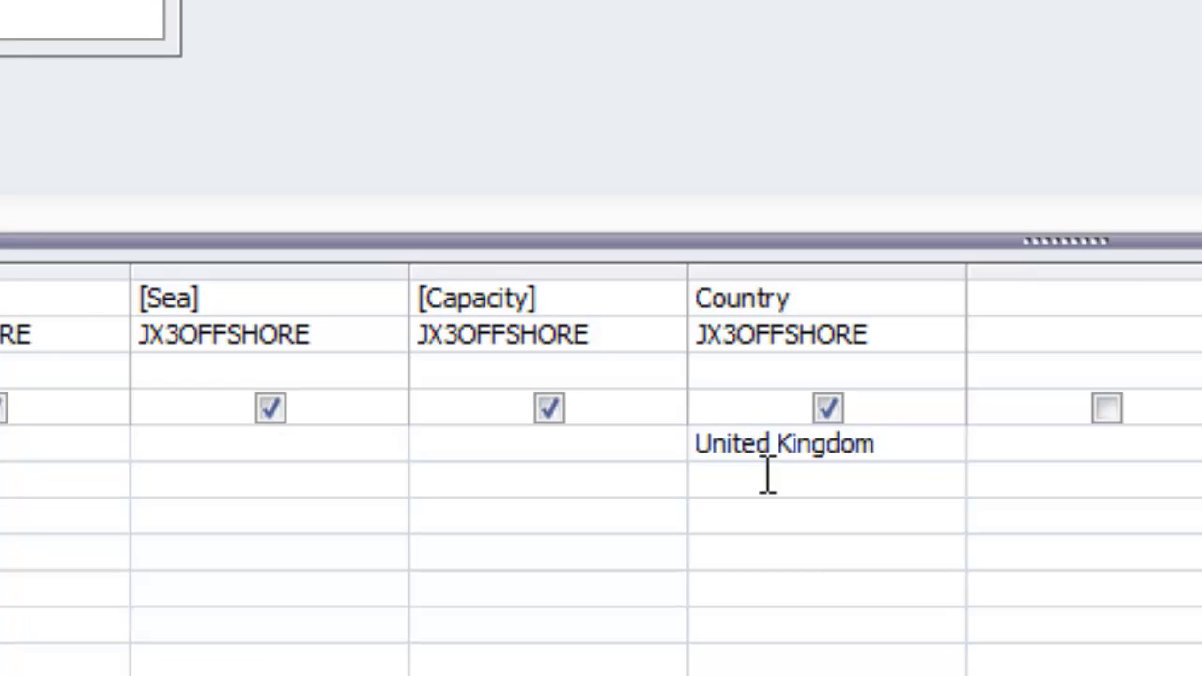
{"action": "left_click", "coordinate": [767, 476]}
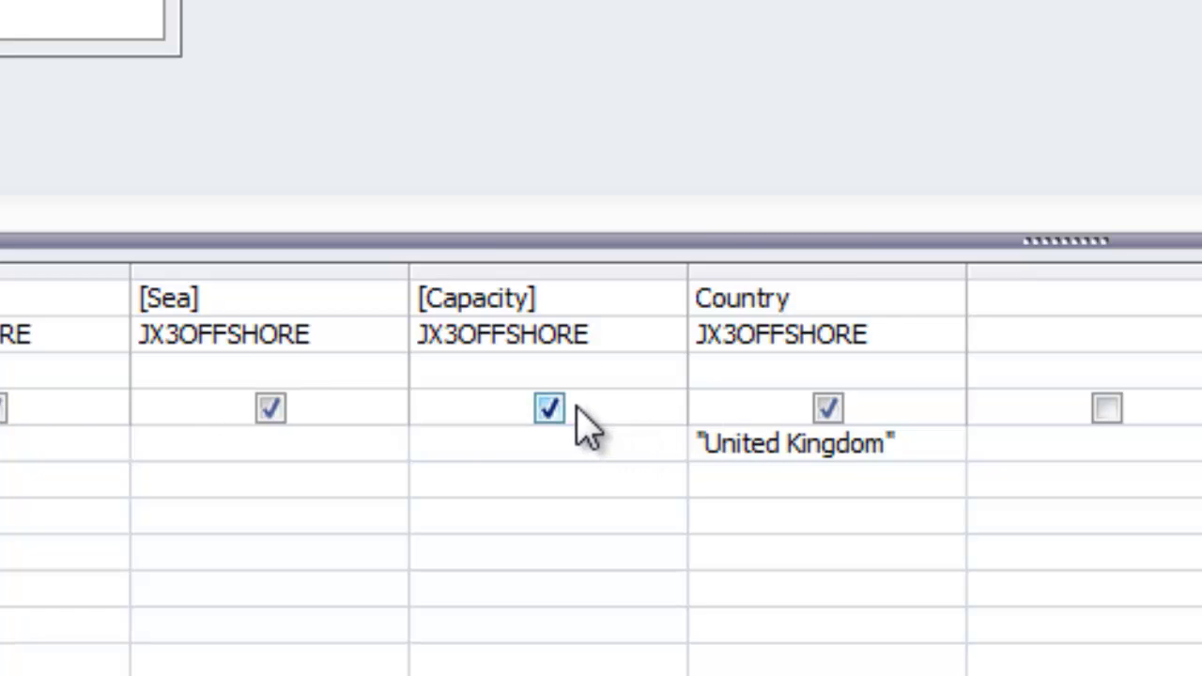
{"action": "left_click", "coordinate": [828, 409]}
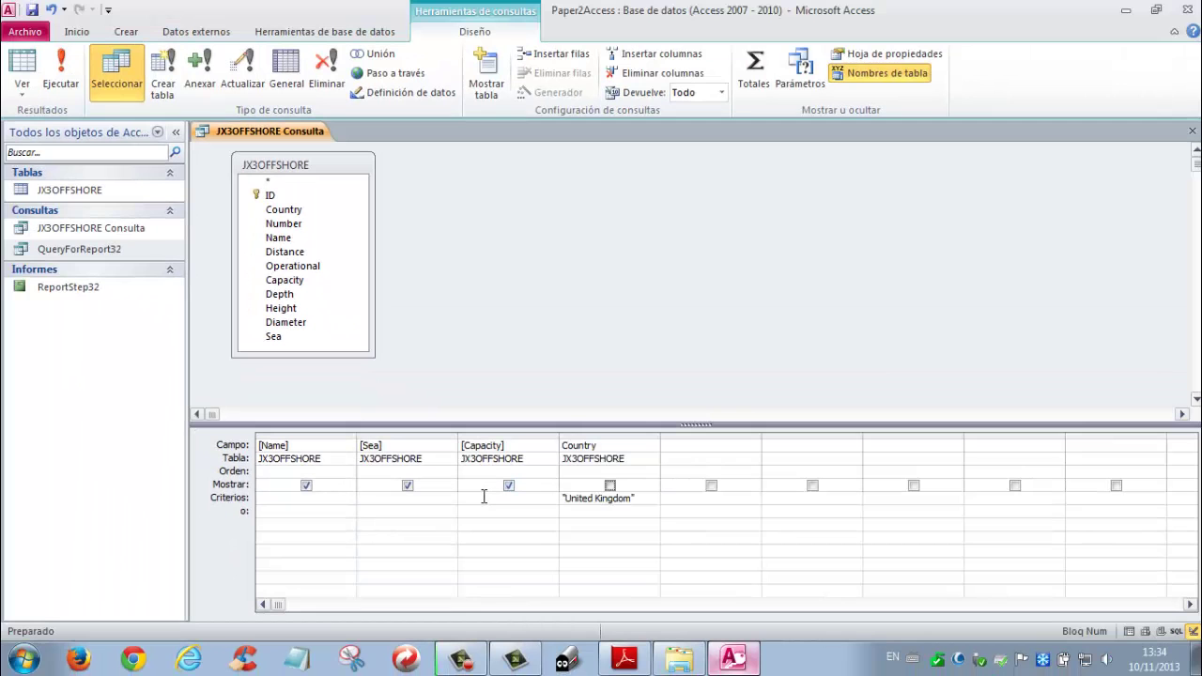
Add criteria Capacity >90 and Sea 'North Sea', and sort Capacity descending.
{"action": "left_click", "coordinate": [483, 496]}
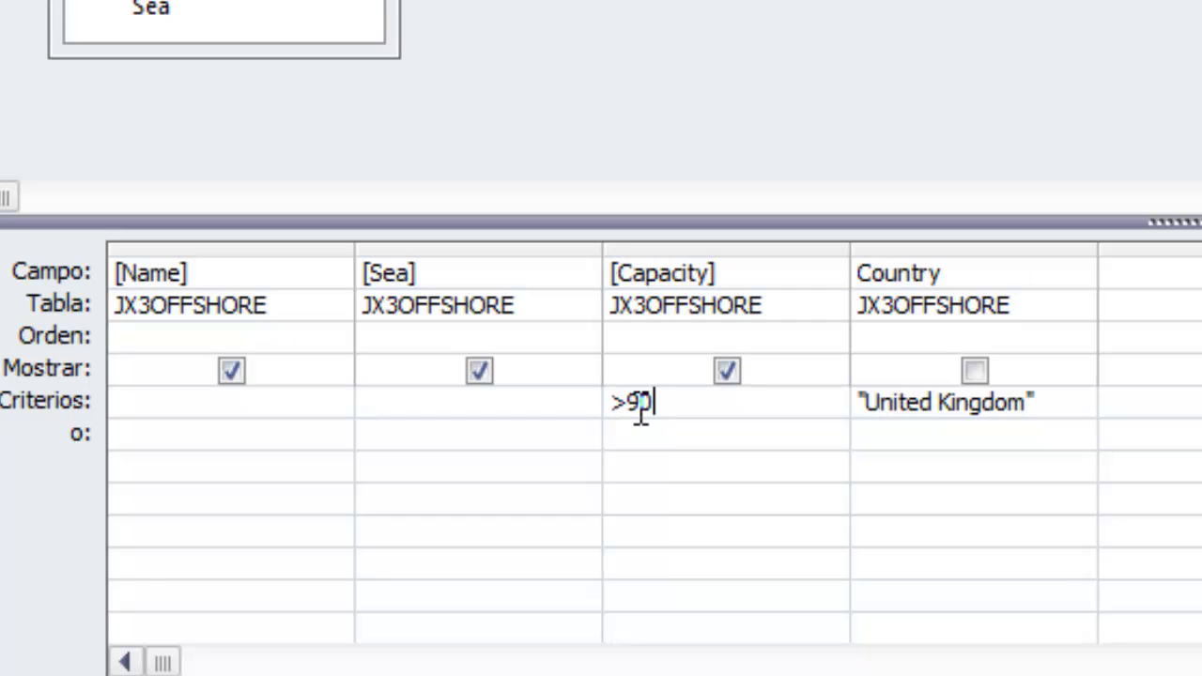
{"action": "left_click", "coordinate": [489, 401]}
{"action": "type", "text": "North Sea"}
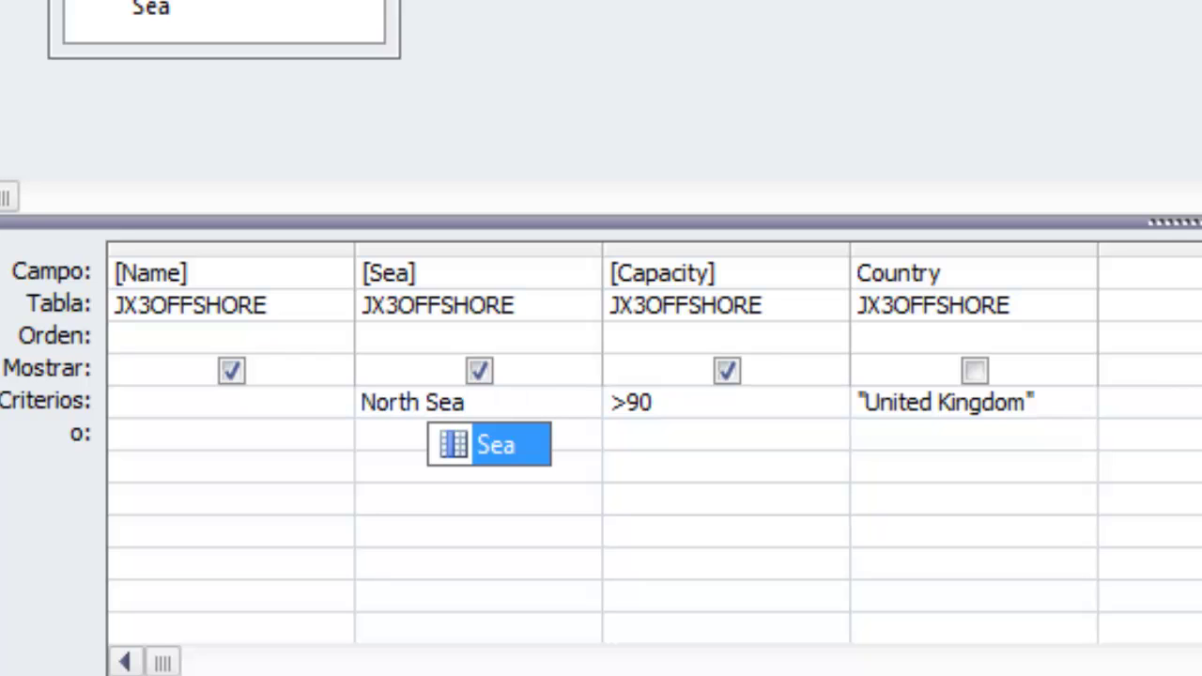
{"action": "left_click", "coordinate": [1141, 434]}
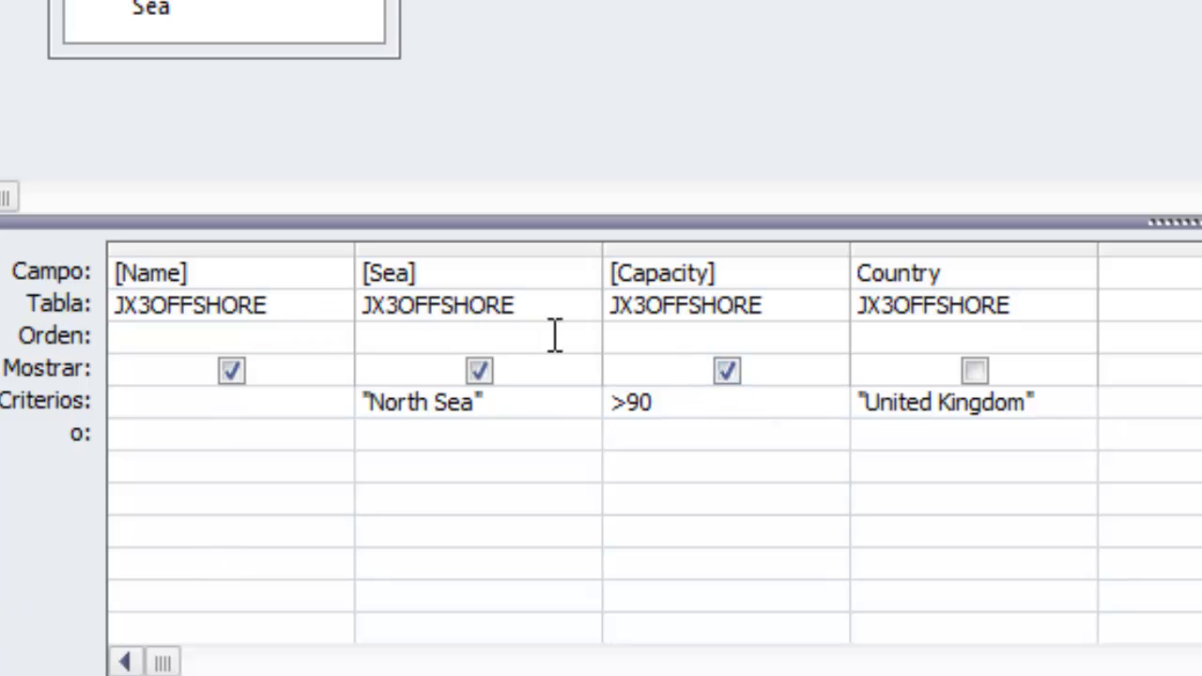
{"action": "left_click", "coordinate": [611, 336]}
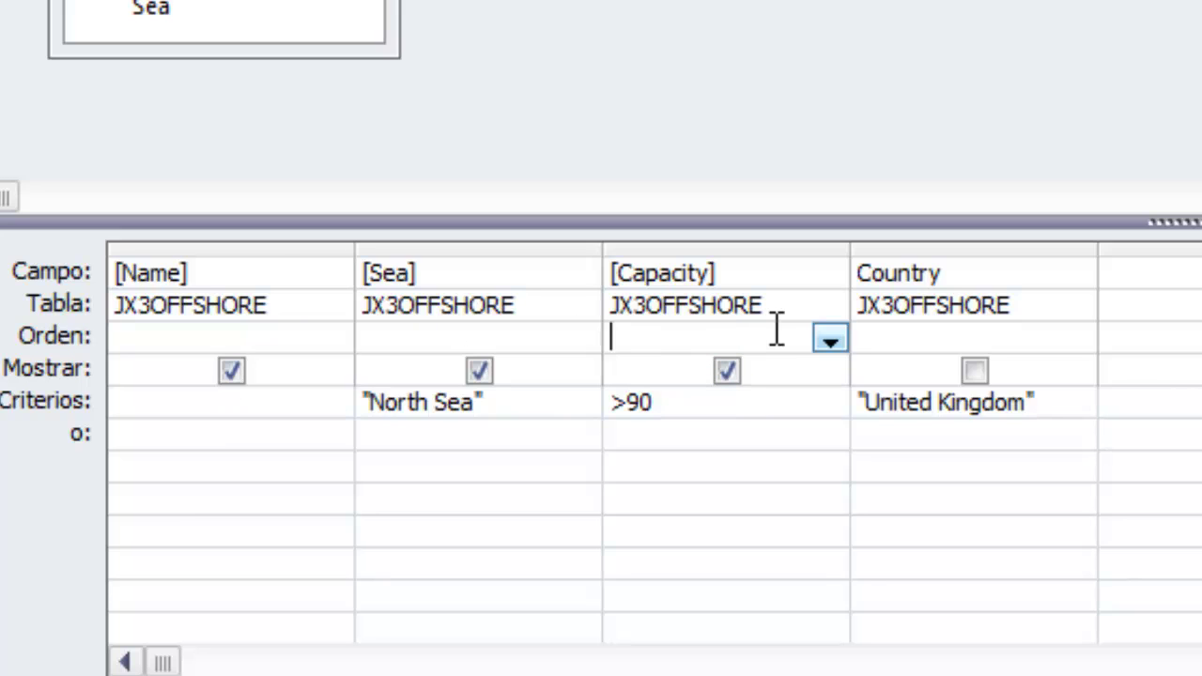
{"action": "left_click", "coordinate": [824, 336]}
{"action": "left_click", "coordinate": [703, 402]}
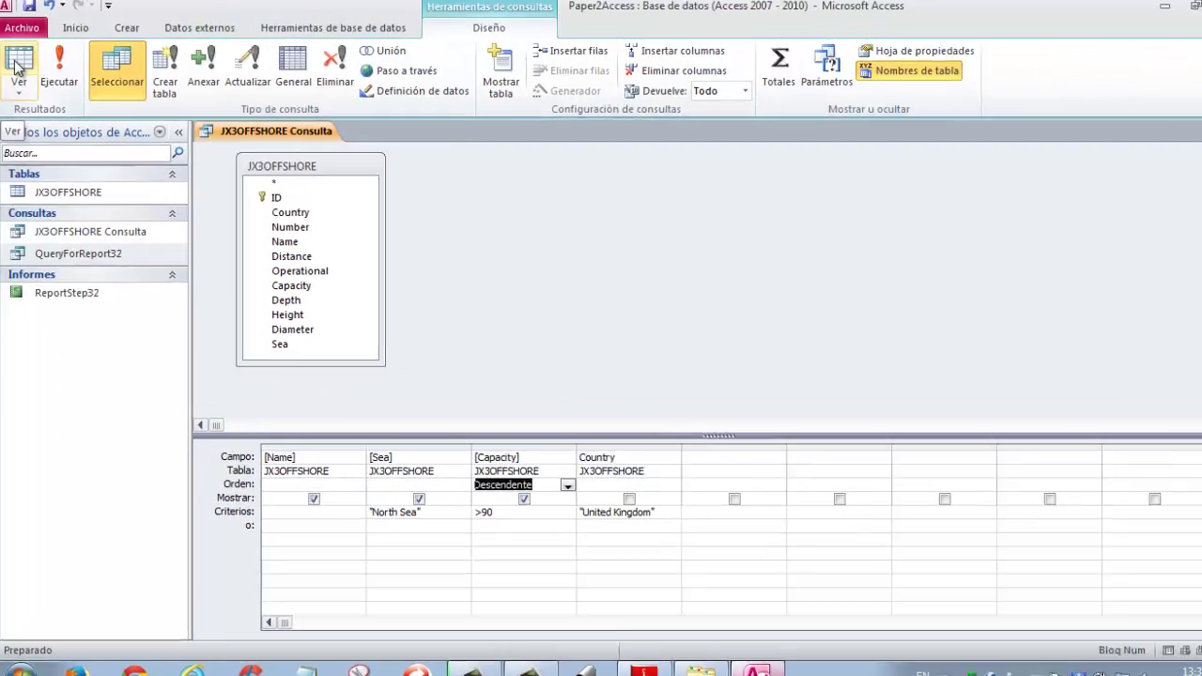
Run the query to review the nine farms, widen the Name column, then return to Design View.
{"action": "left_click", "coordinate": [21, 64]}
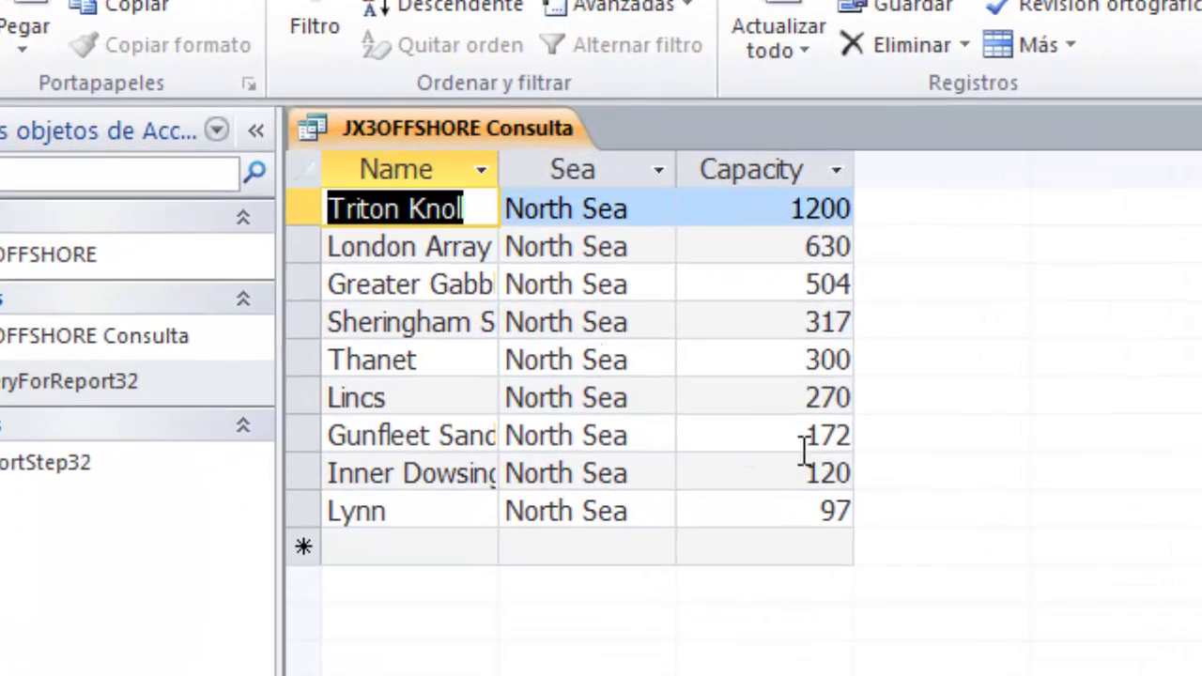
{"action": "left_click", "coordinate": [486, 169]}
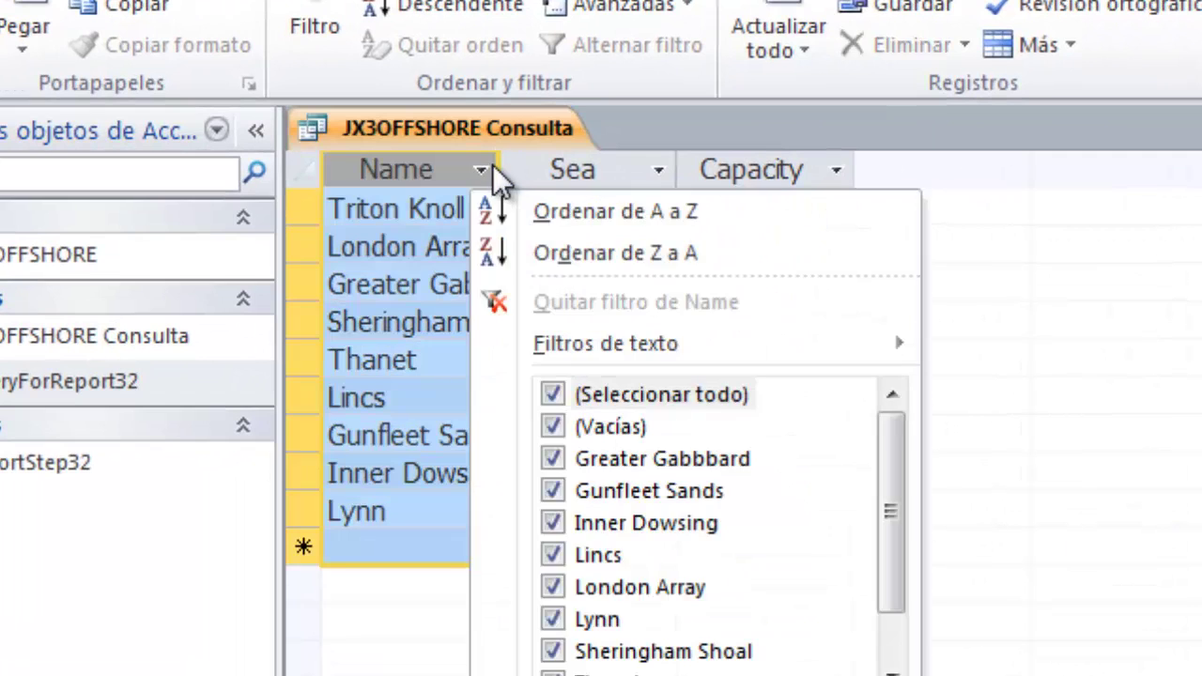
{"action": "left_click", "coordinate": [484, 167]}
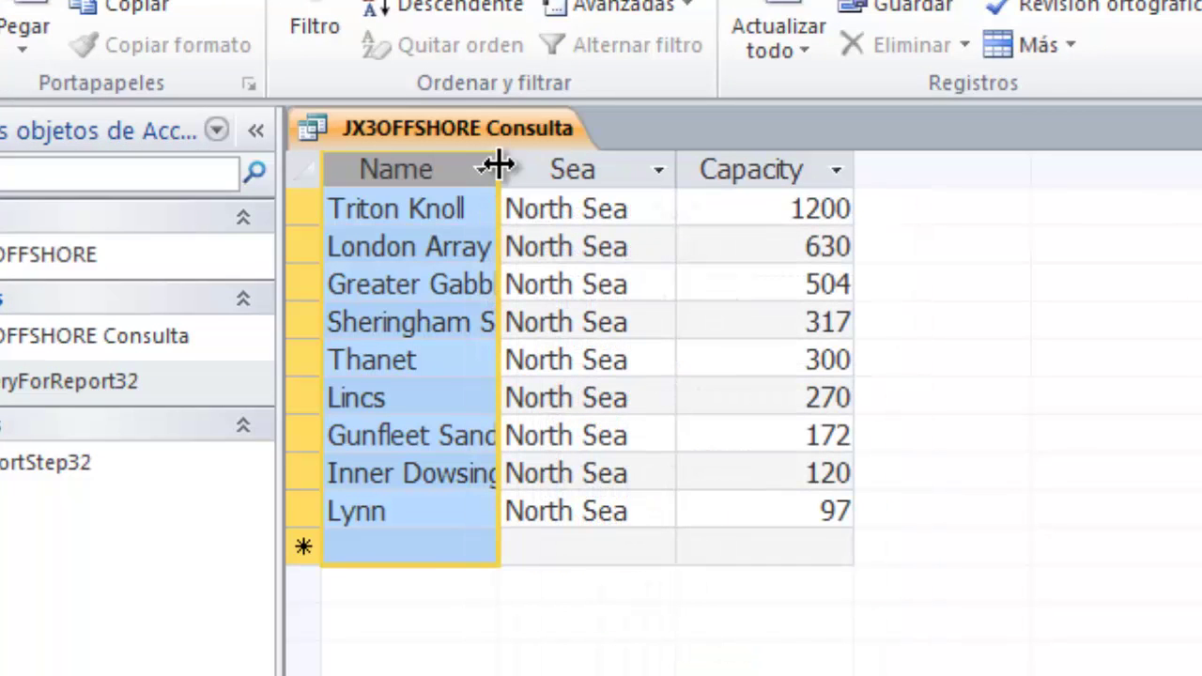
{"action": "left_click_drag", "start_coordinate": [498, 169], "coordinate": [592, 171]}
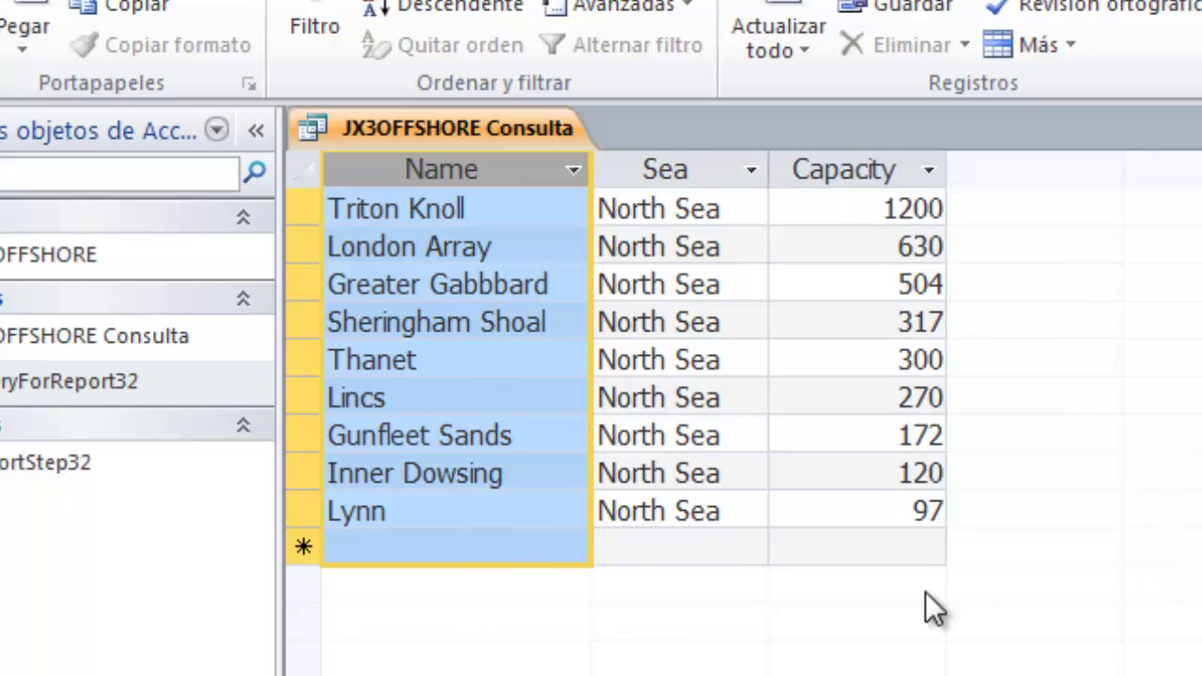
{"action": "left_click", "coordinate": [659, 519]}
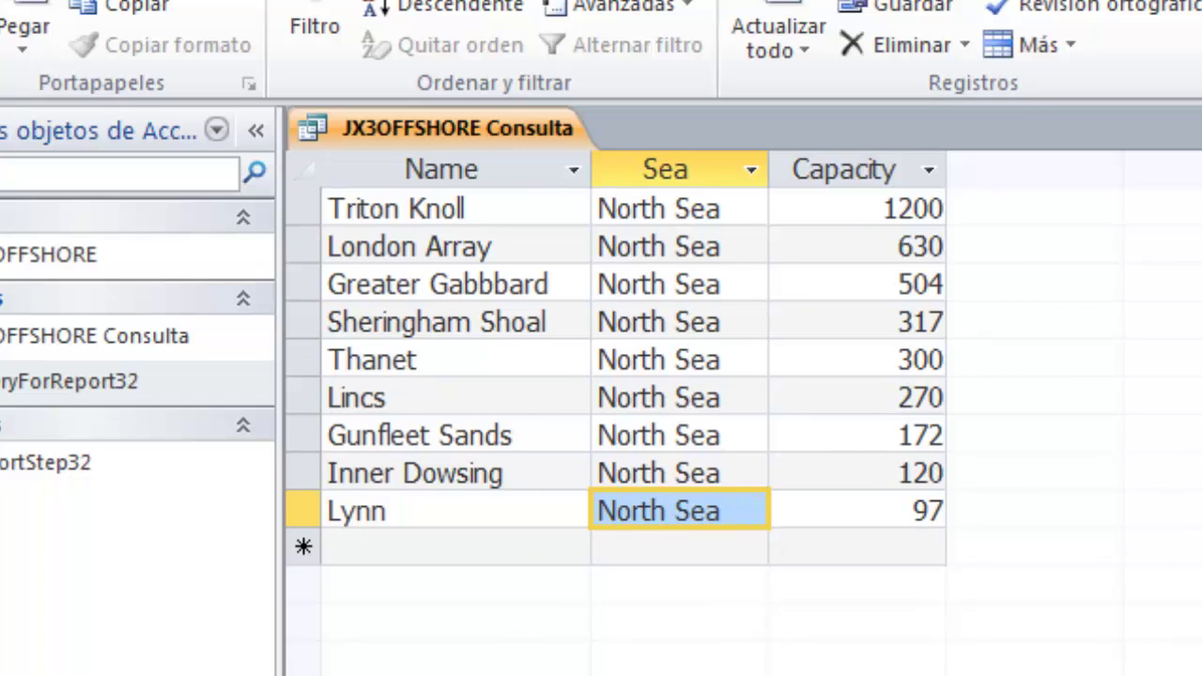
{"action": "left_click", "coordinate": [22, 90]}
{"action": "left_click", "coordinate": [47, 448]}
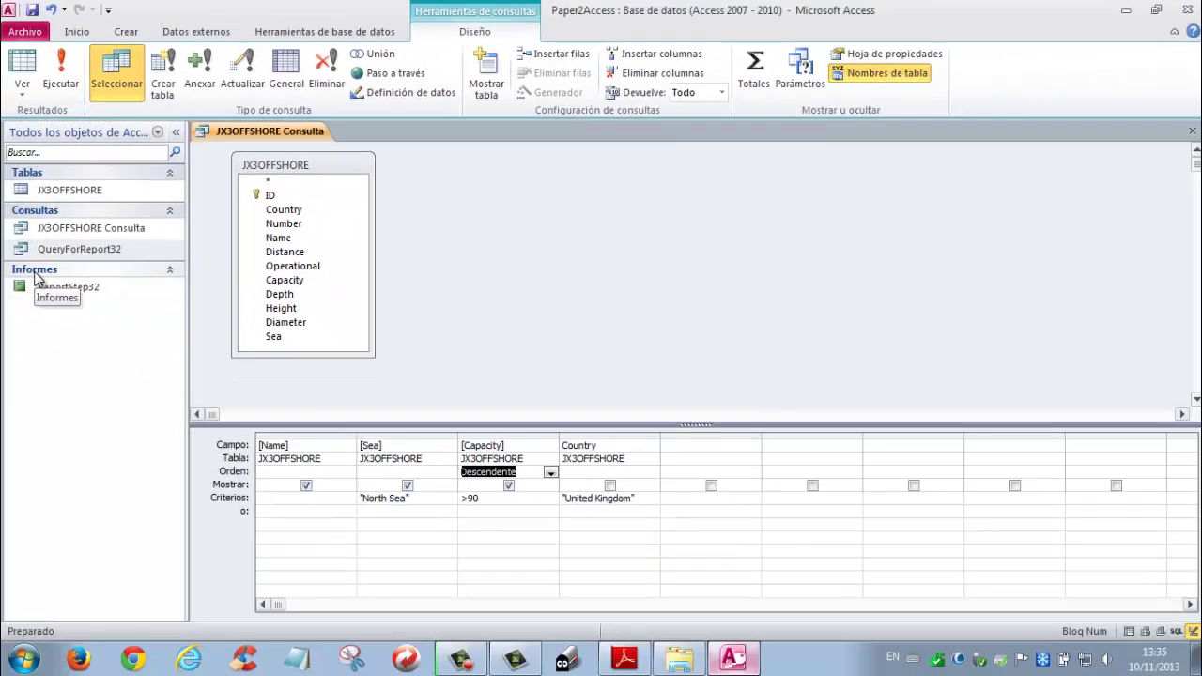
Check the task instructions, then close the JX3OFFSHORE Consulta design tab.
{"action": "key", "text": "alt+Tab"}
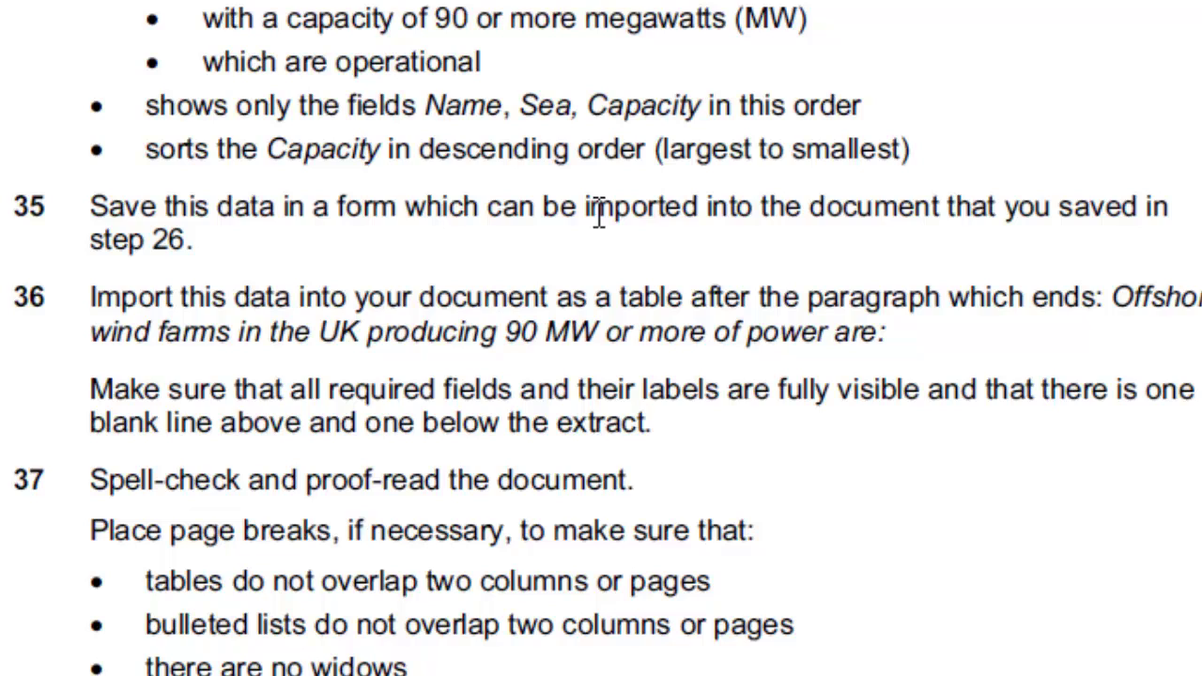
{"action": "key", "text": "alt+Tab"}
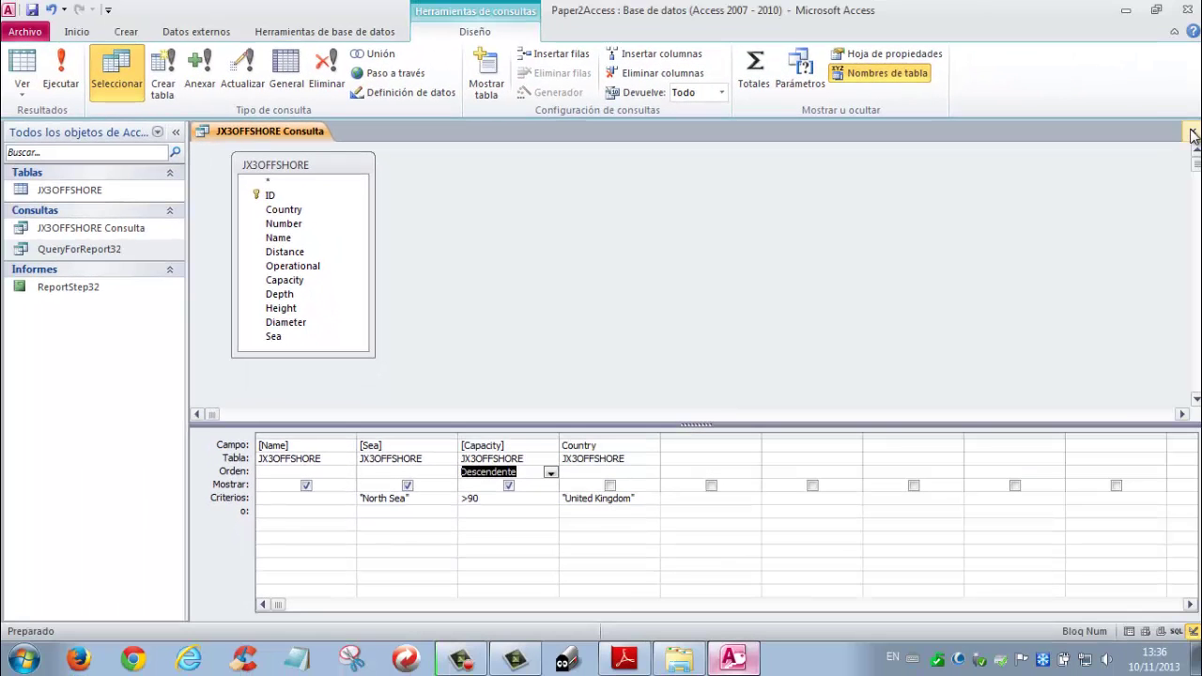
{"action": "left_click", "coordinate": [1192, 131]}
Save the query changes and open QueryForReport32 and JX3OFFSHORE Consulta to view their records.
{"action": "left_click", "coordinate": [518, 372]}
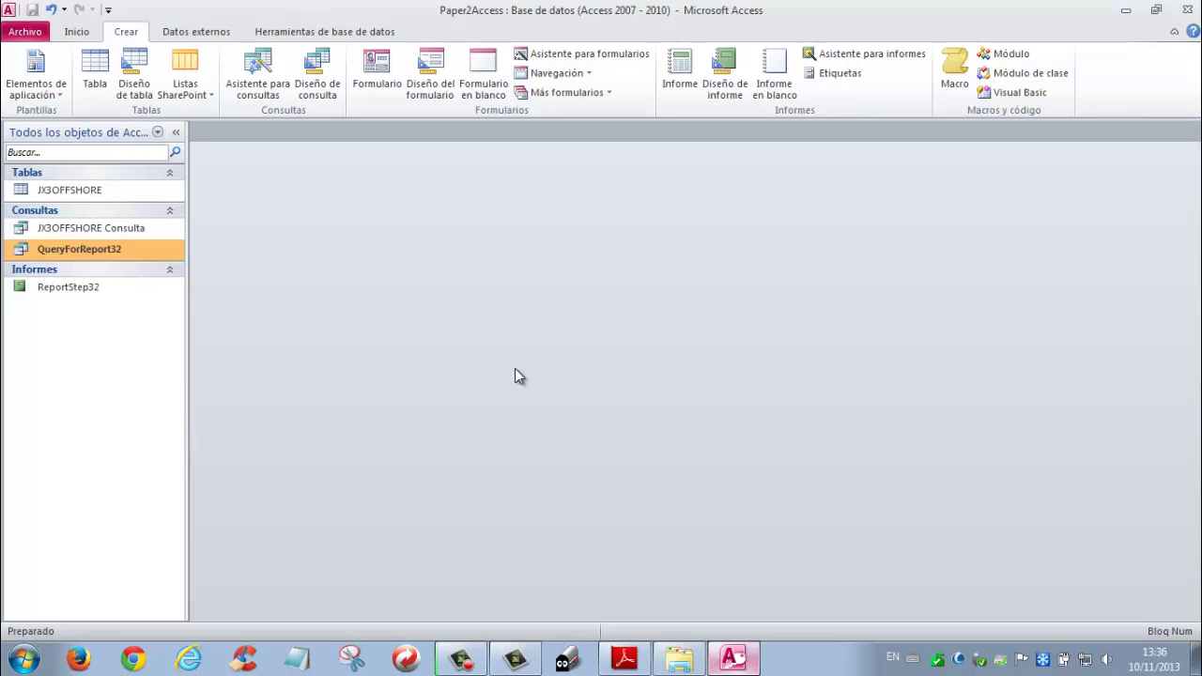
{"action": "double_click", "coordinate": [108, 249]}
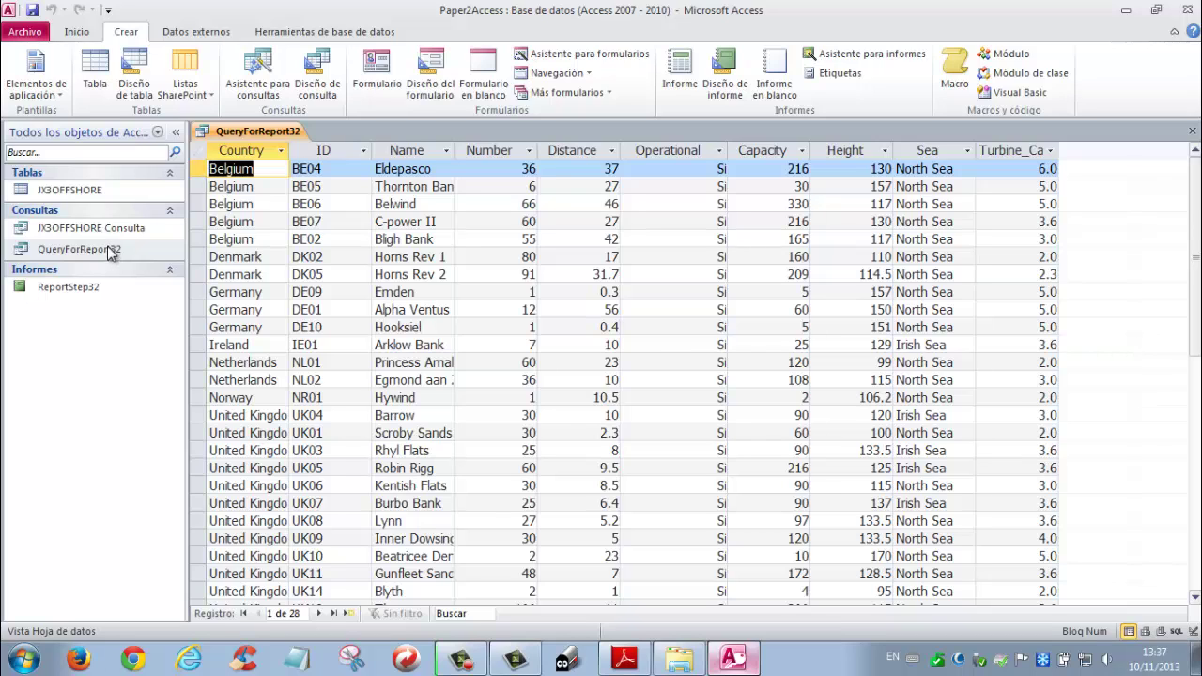
{"action": "double_click", "coordinate": [104, 227]}
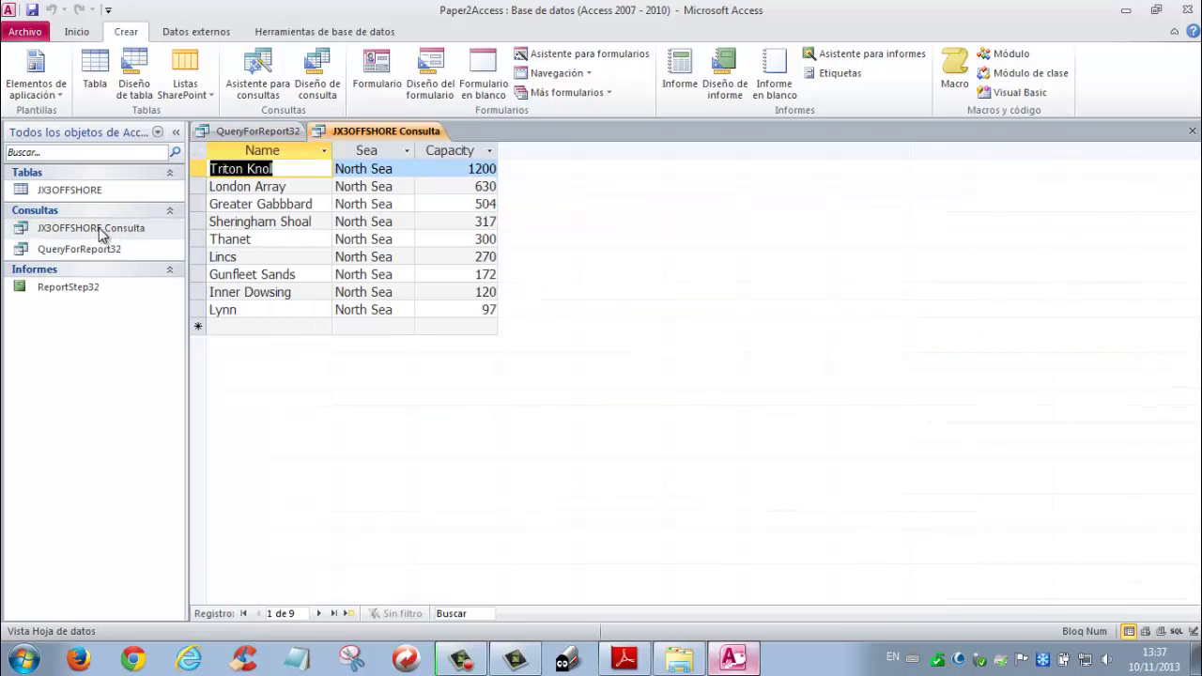
Attempt to rename JX3OFFSHORE Consulta, dismiss the warning, and close both open datasheets.
{"action": "right_click", "coordinate": [98, 227]}
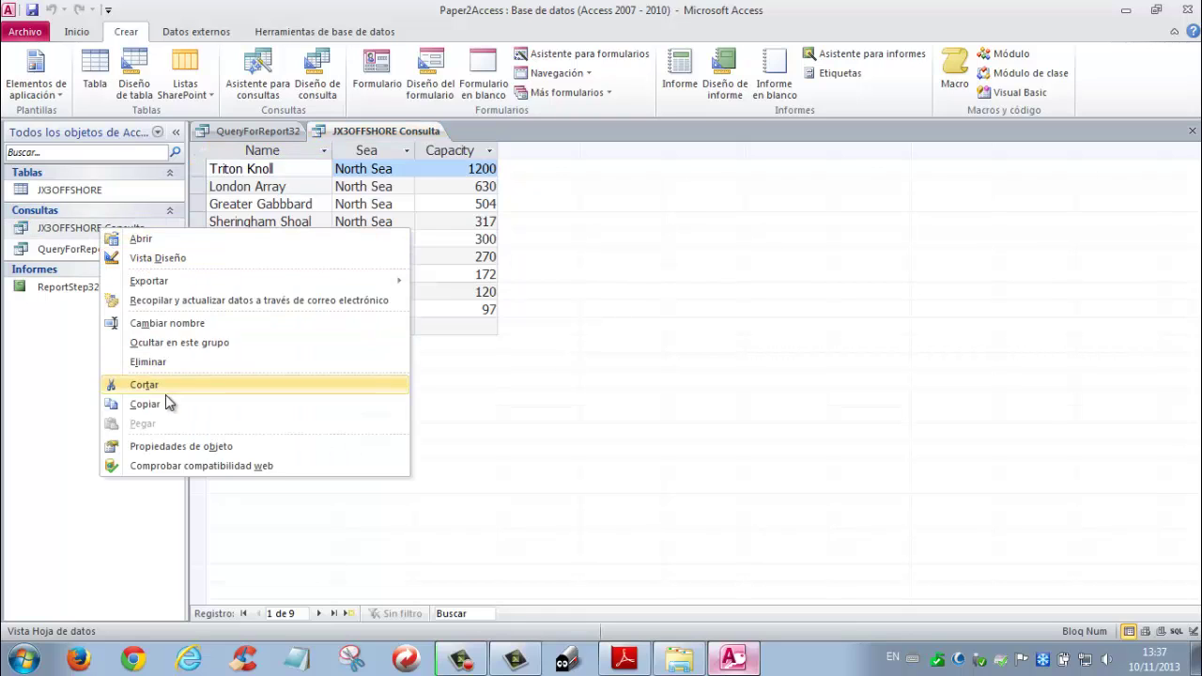
{"action": "left_click", "coordinate": [166, 323]}
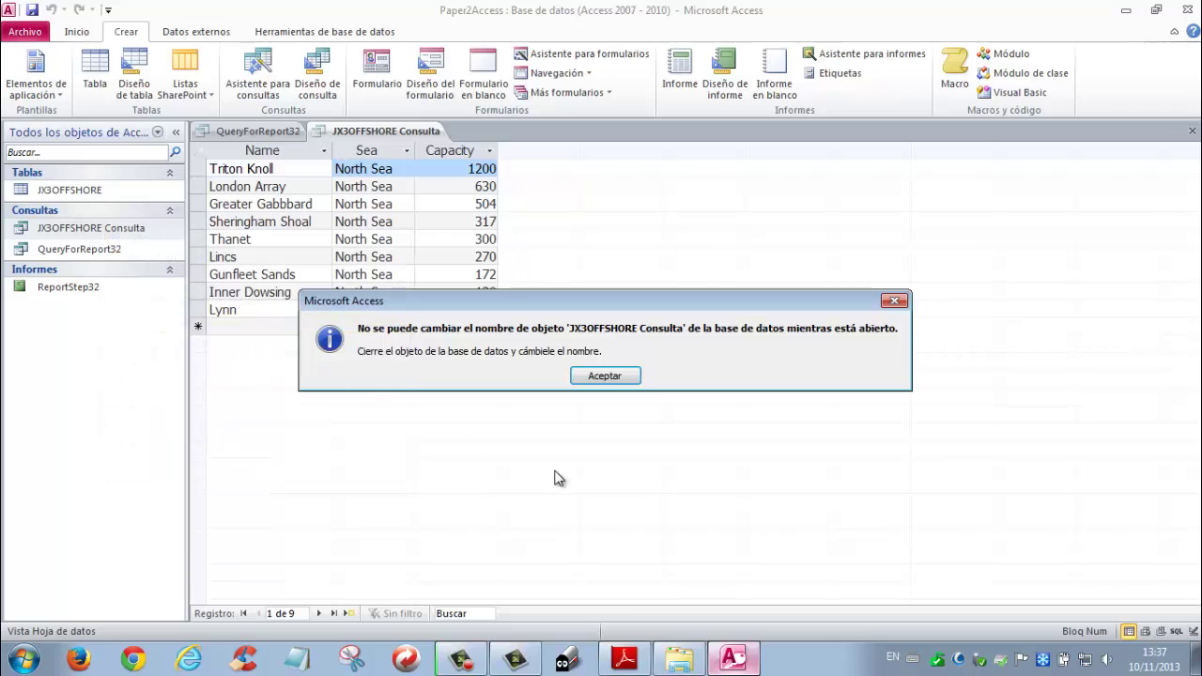
{"action": "left_click", "coordinate": [606, 375]}
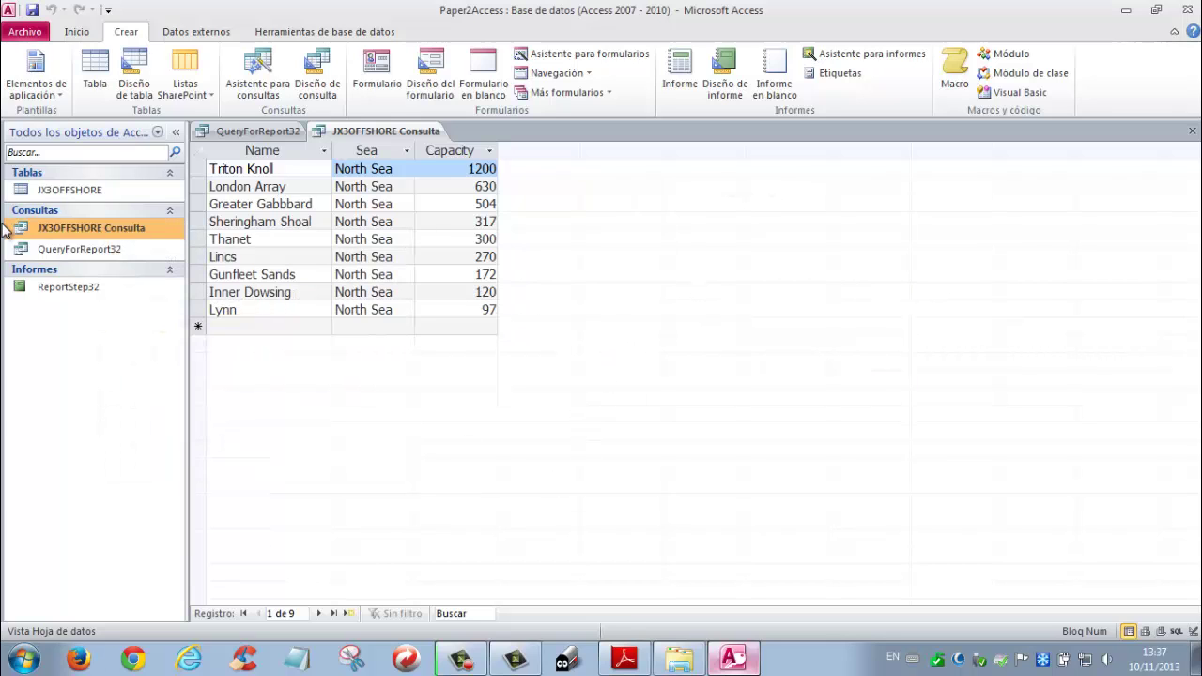
{"action": "left_click", "coordinate": [1190, 133]}
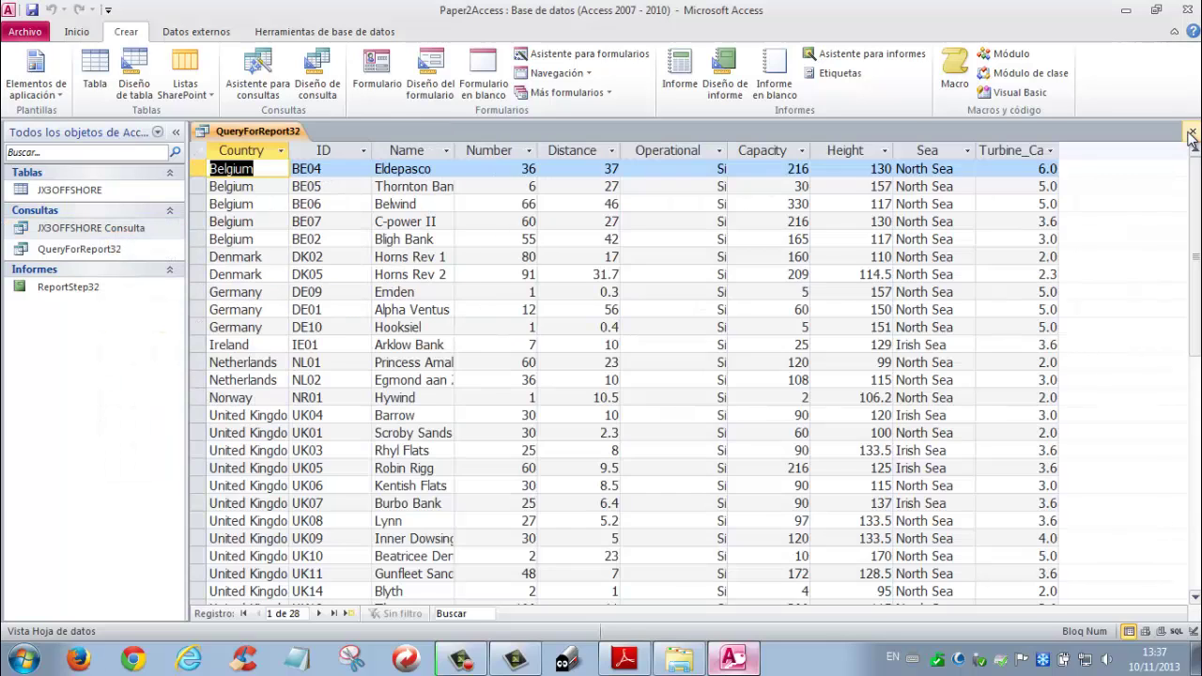
{"action": "left_click", "coordinate": [1190, 133]}
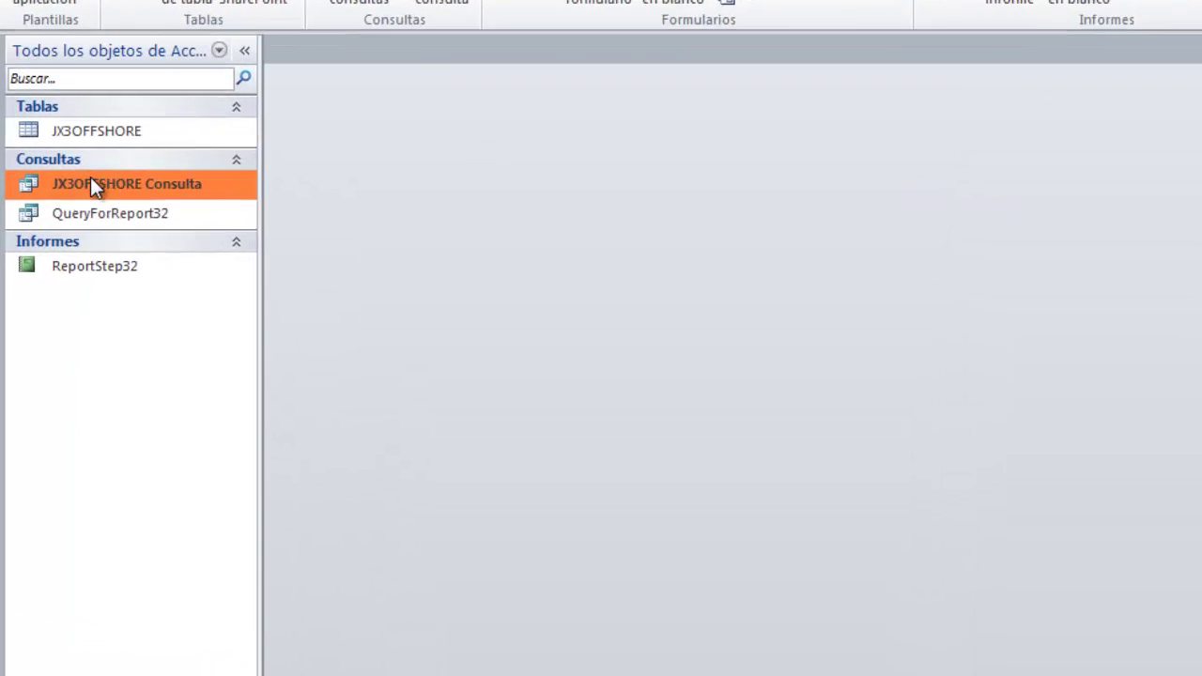
Rename the JX3OFFSHORE Consulta query to QueryStep34 in the navigation pane.
{"action": "right_click", "coordinate": [65, 226]}
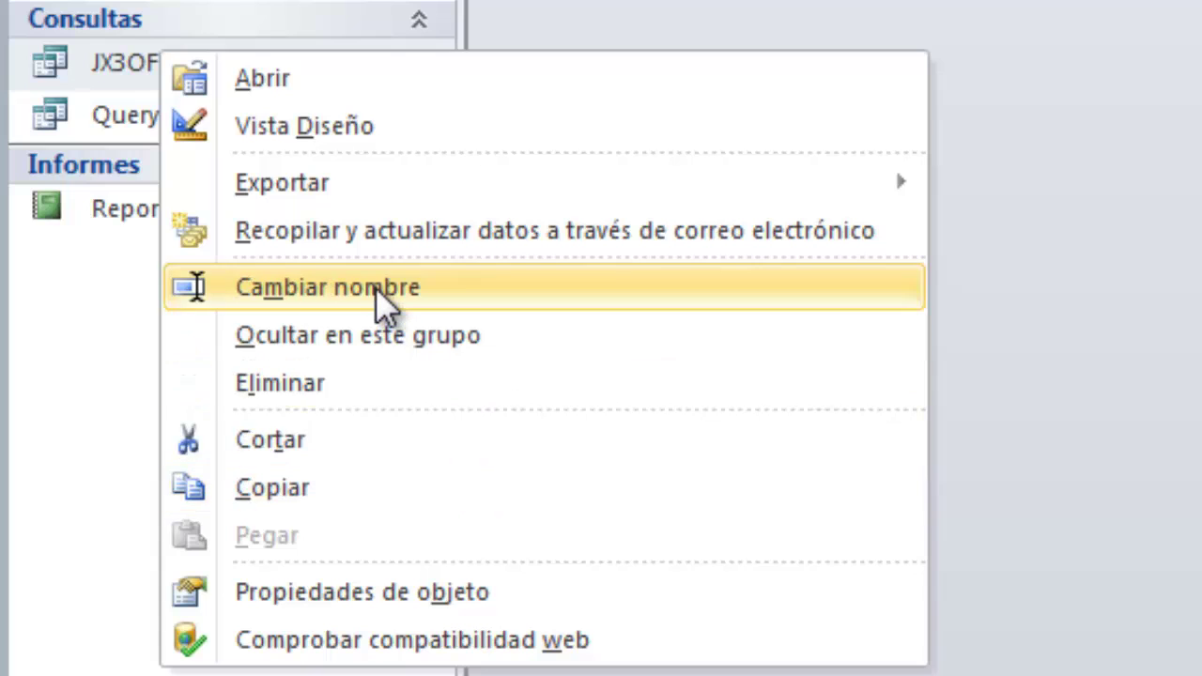
{"action": "left_click", "coordinate": [452, 288]}
{"action": "type", "text": "Query"}
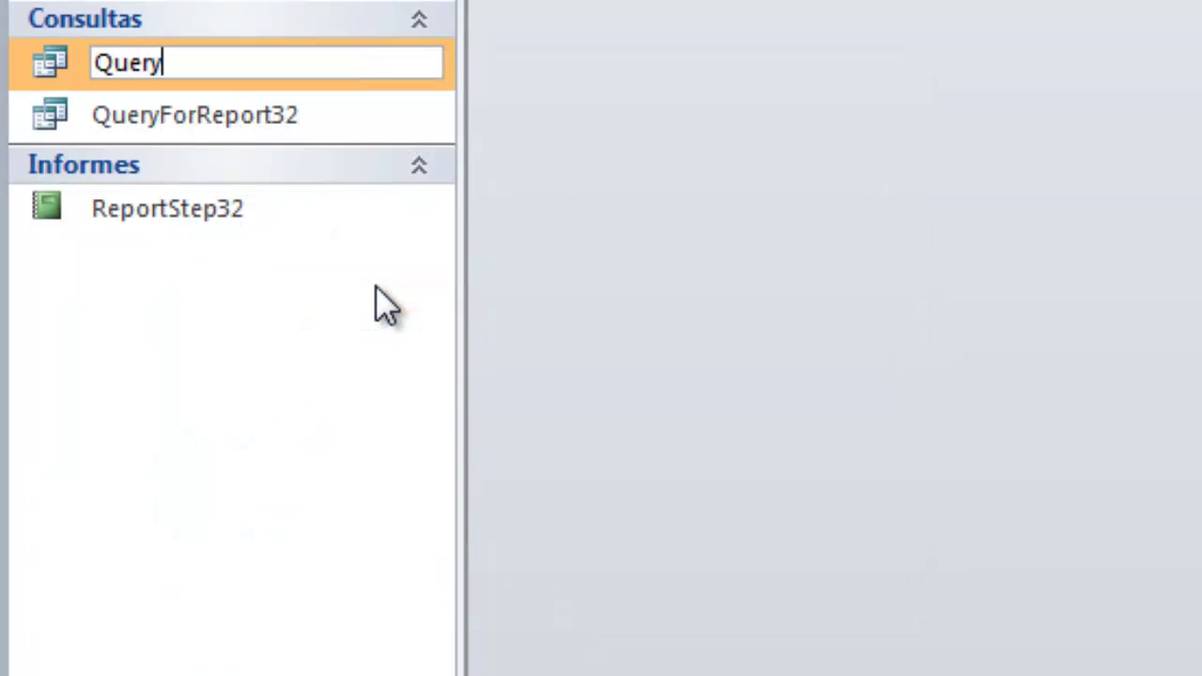
{"action": "type", "text": "Step"}
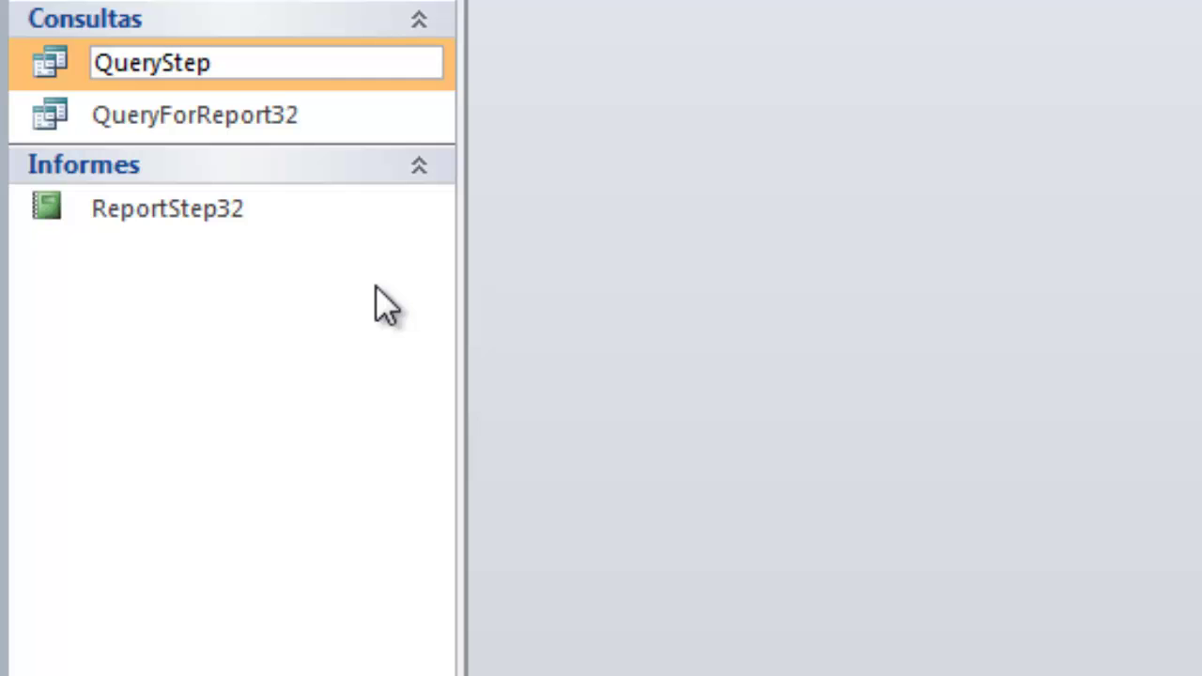
{"action": "type", "text": "34"}
{"action": "key", "text": "Return"}
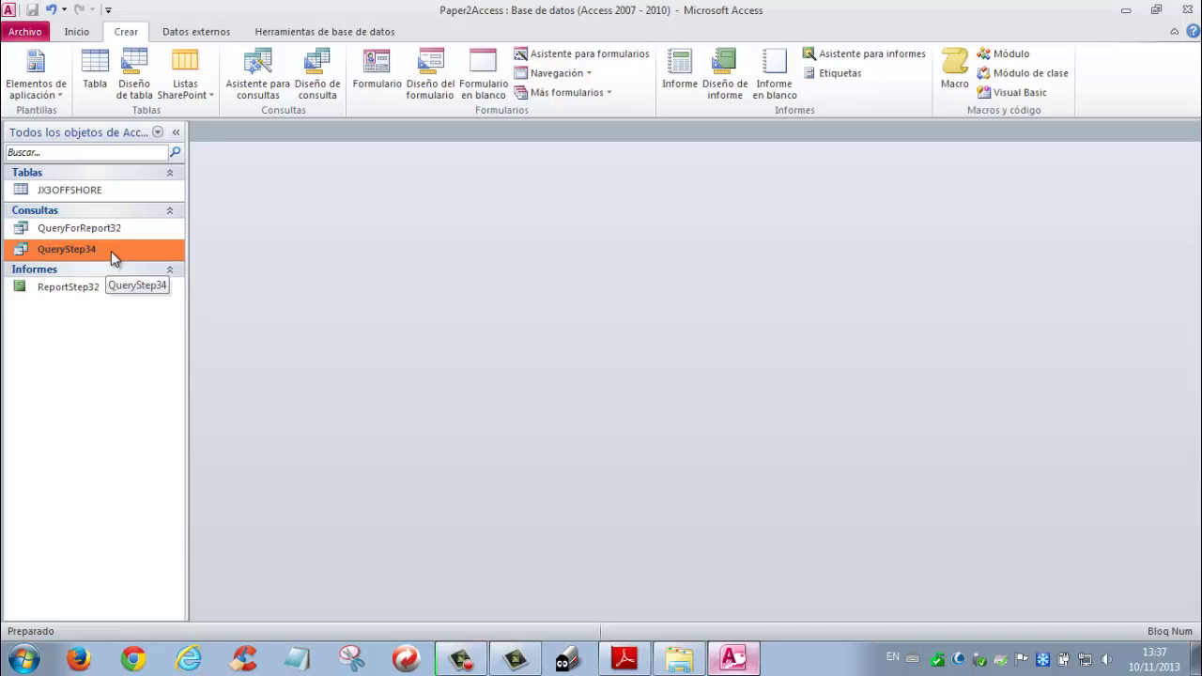
Export QueryStep34 as a Word RTF file, overwriting the existing QueryStep34.rtf.
{"action": "right_click", "coordinate": [111, 251]}
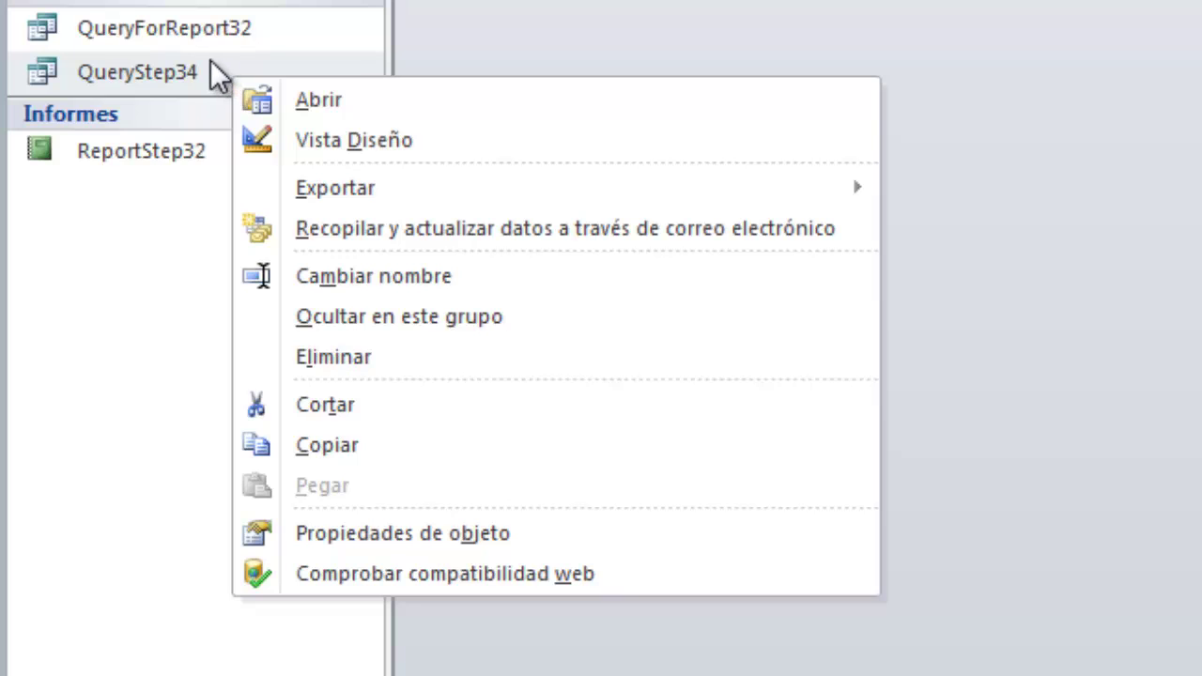
{"action": "mouse_move", "coordinate": [315, 188]}
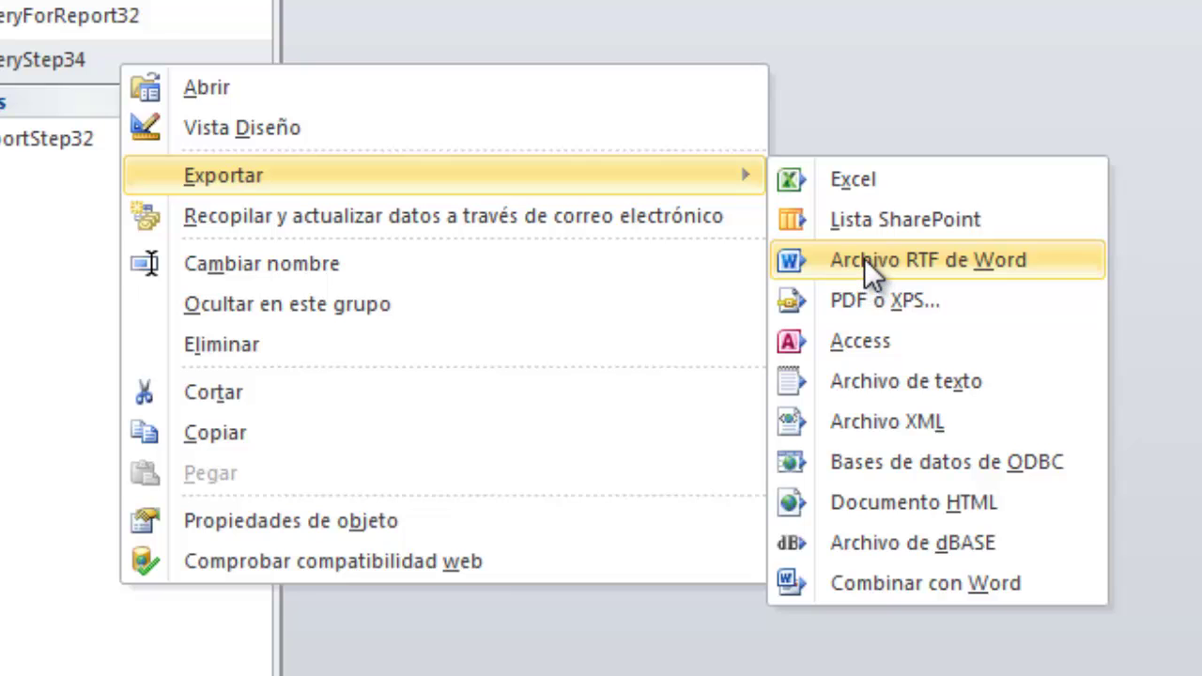
{"action": "left_click", "coordinate": [864, 259]}
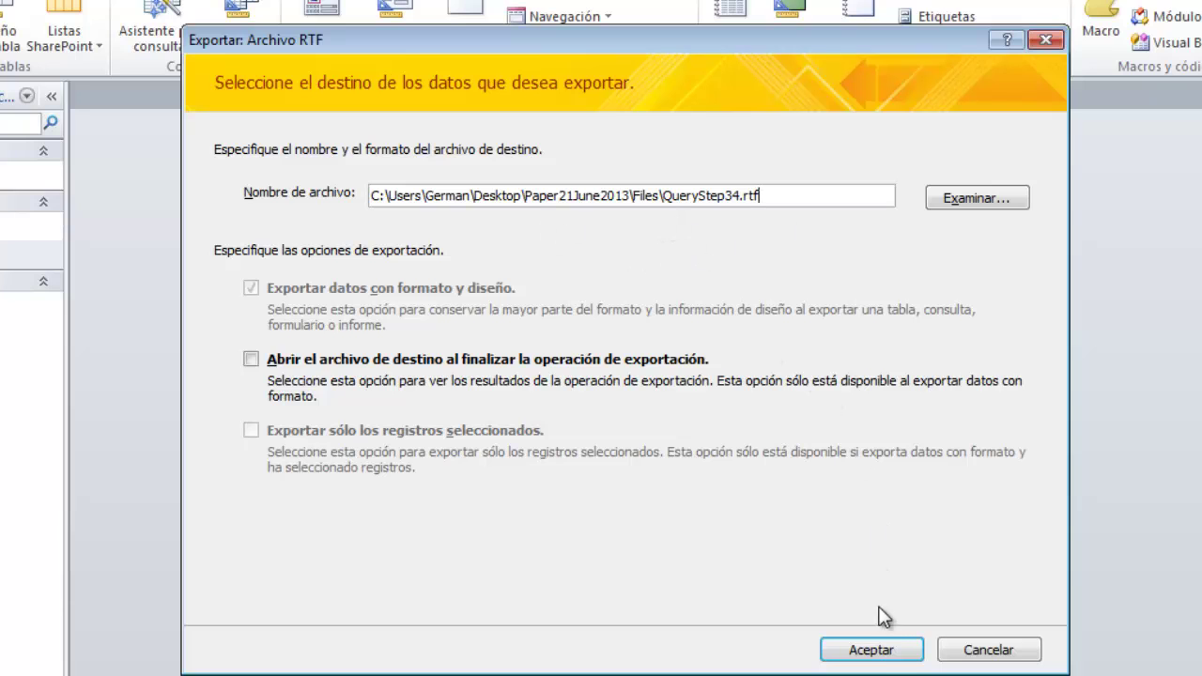
{"action": "left_click", "coordinate": [874, 657]}
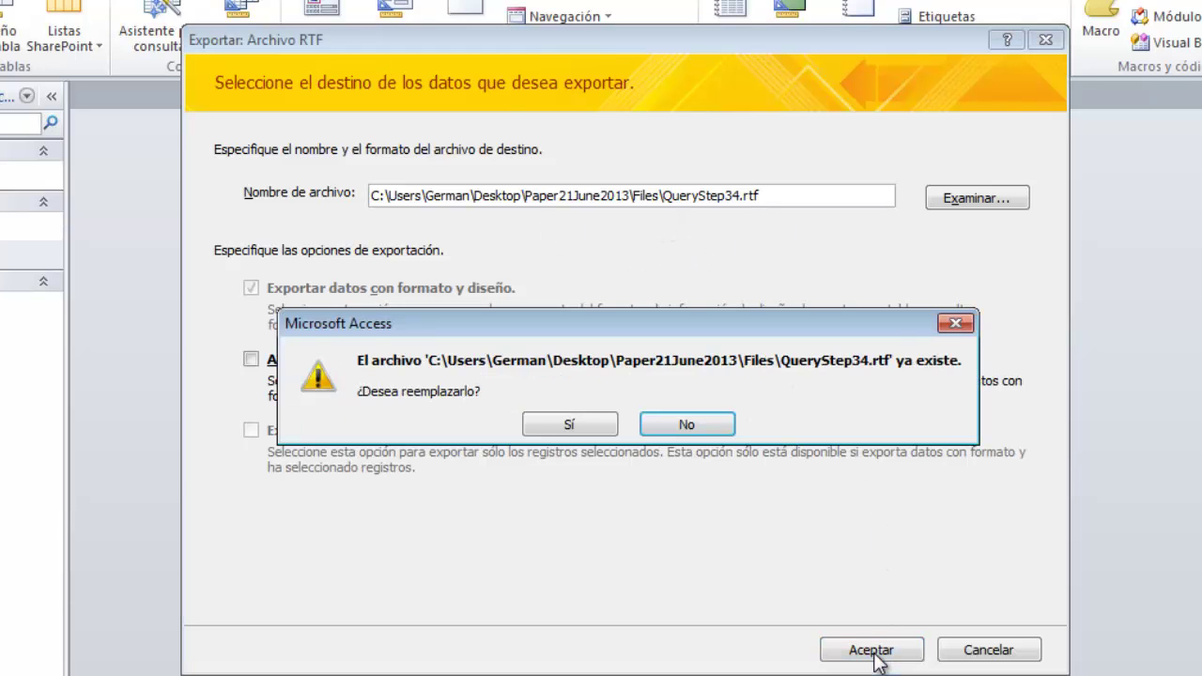
{"action": "left_click", "coordinate": [582, 427]}
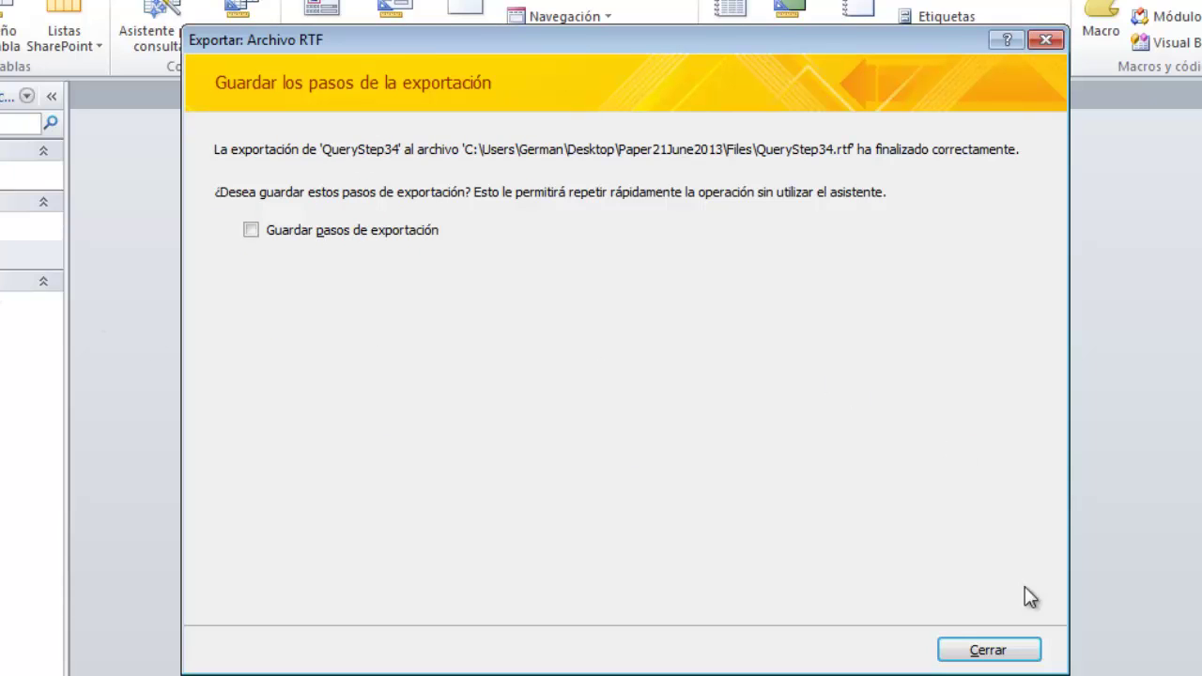
{"action": "left_click", "coordinate": [1025, 650]}
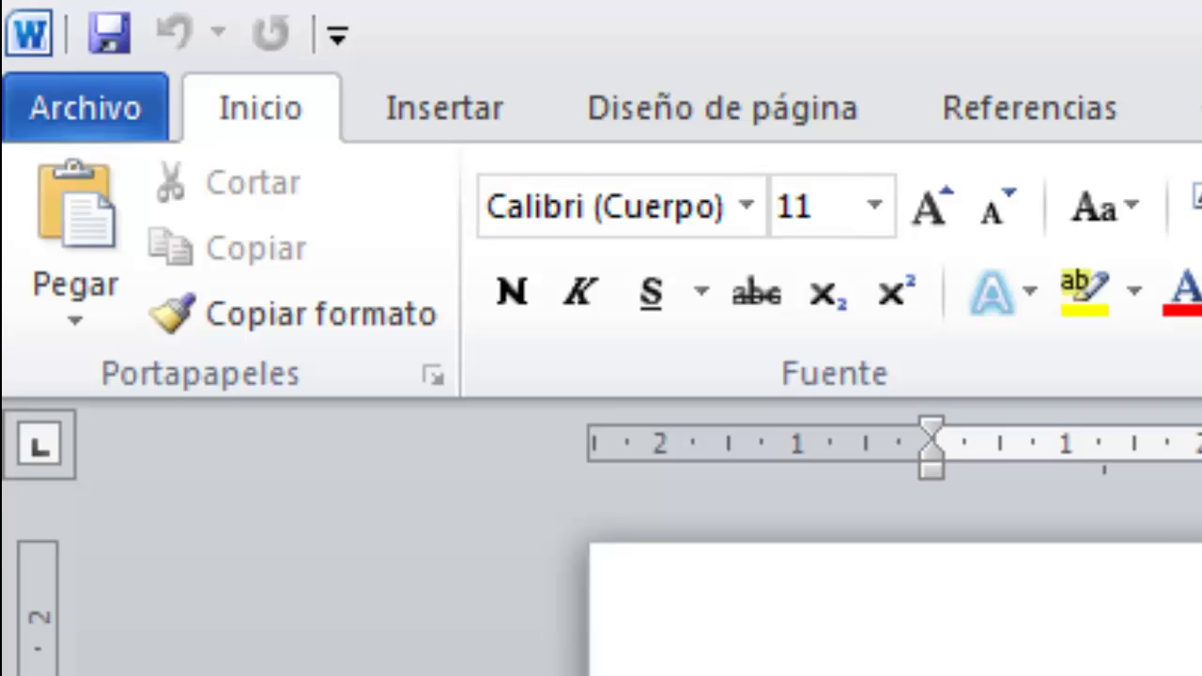
Insert the text of Desktop > Paper21June2013 > Files > QueryStep34.rtf into the document.
{"action": "left_click", "coordinate": [436, 113]}
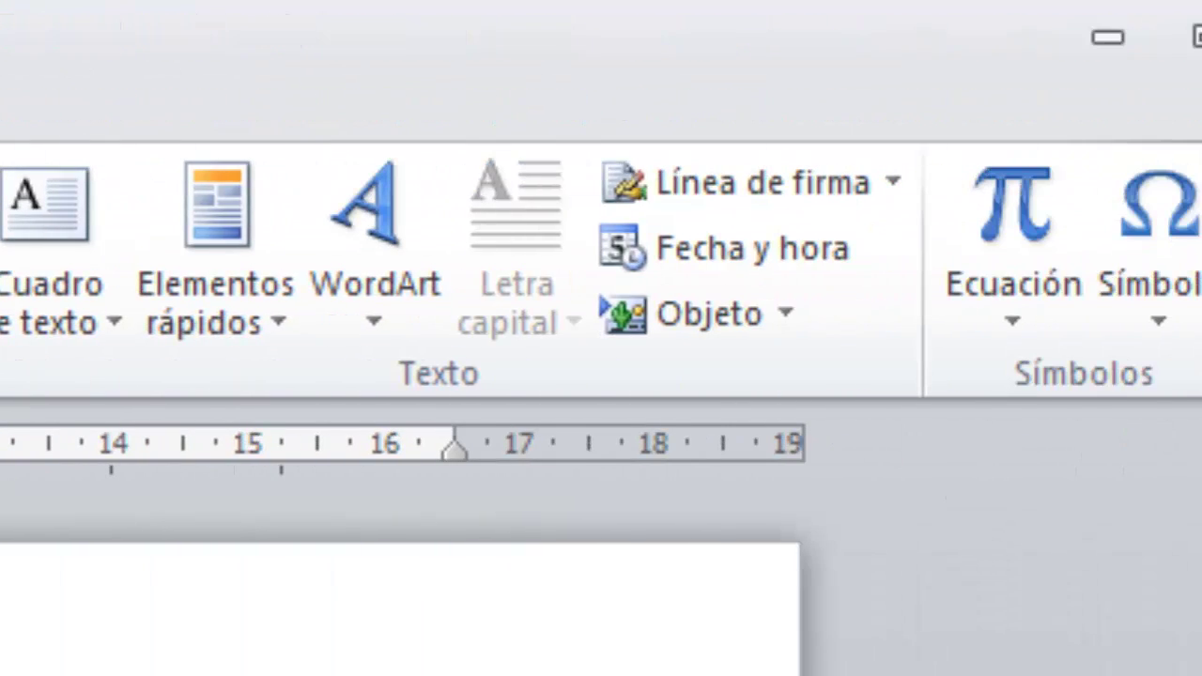
{"action": "left_click", "coordinate": [785, 316]}
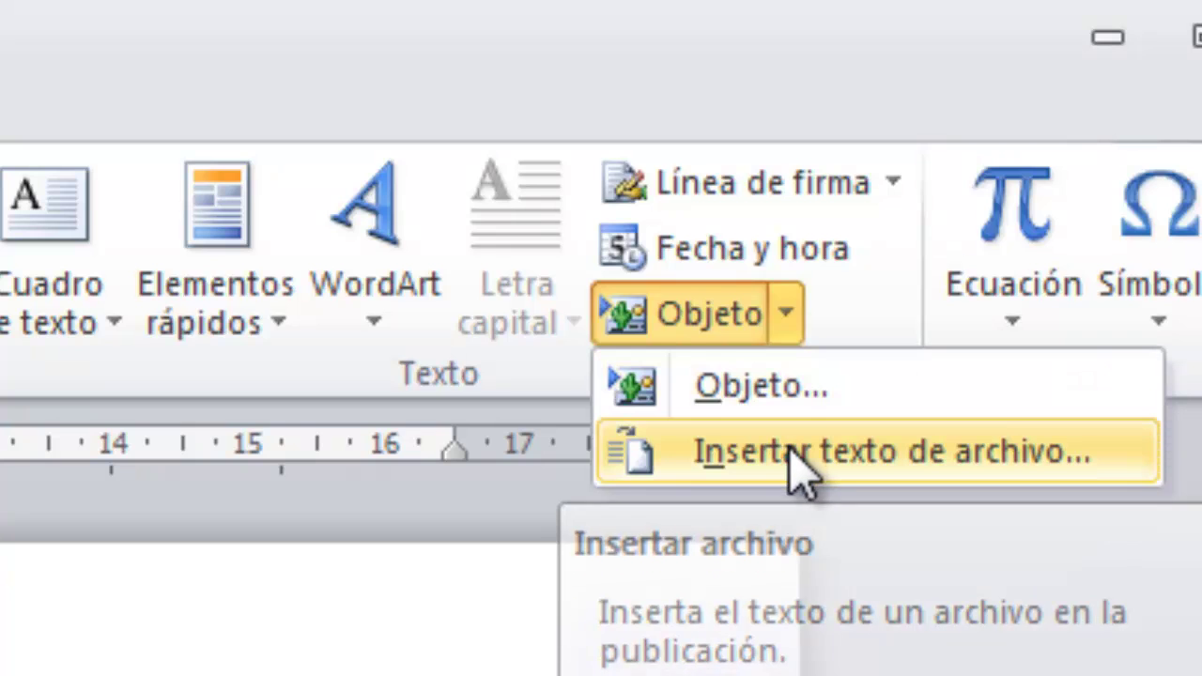
{"action": "left_click", "coordinate": [789, 451]}
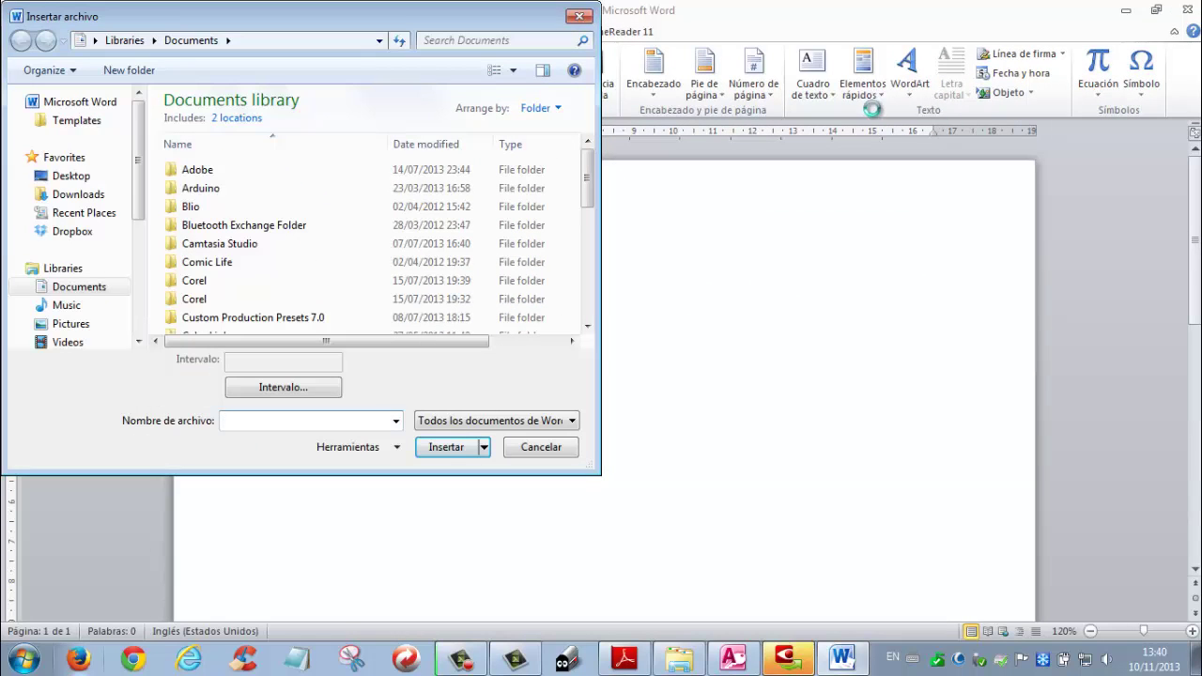
{"action": "left_click_drag", "start_coordinate": [452, 26], "coordinate": [869, 85]}
{"action": "left_click", "coordinate": [492, 230]}
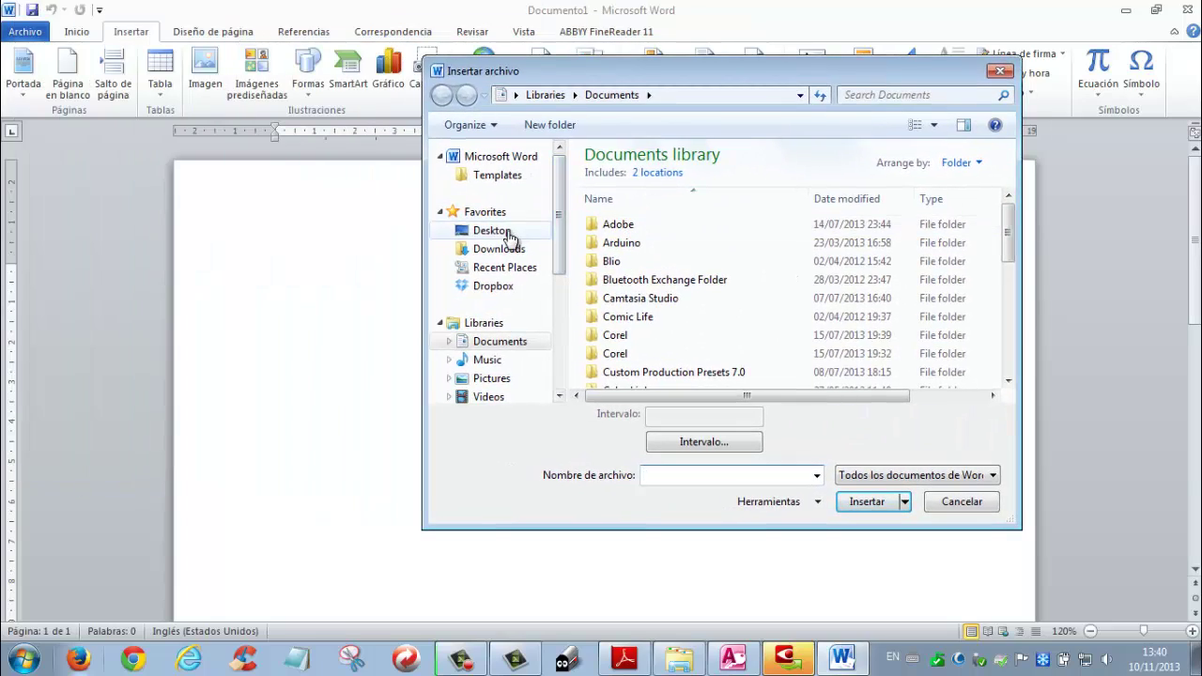
{"action": "left_click_drag", "start_coordinate": [1007, 221], "coordinate": [1010, 329]}
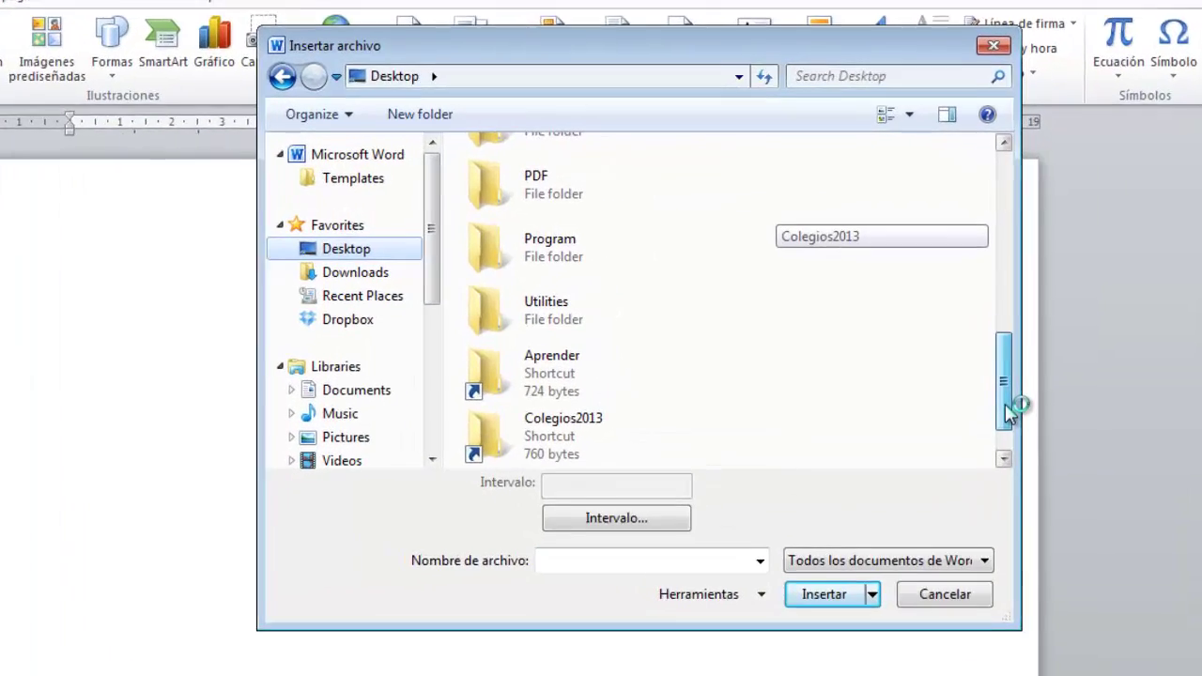
{"action": "double_click", "coordinate": [507, 341]}
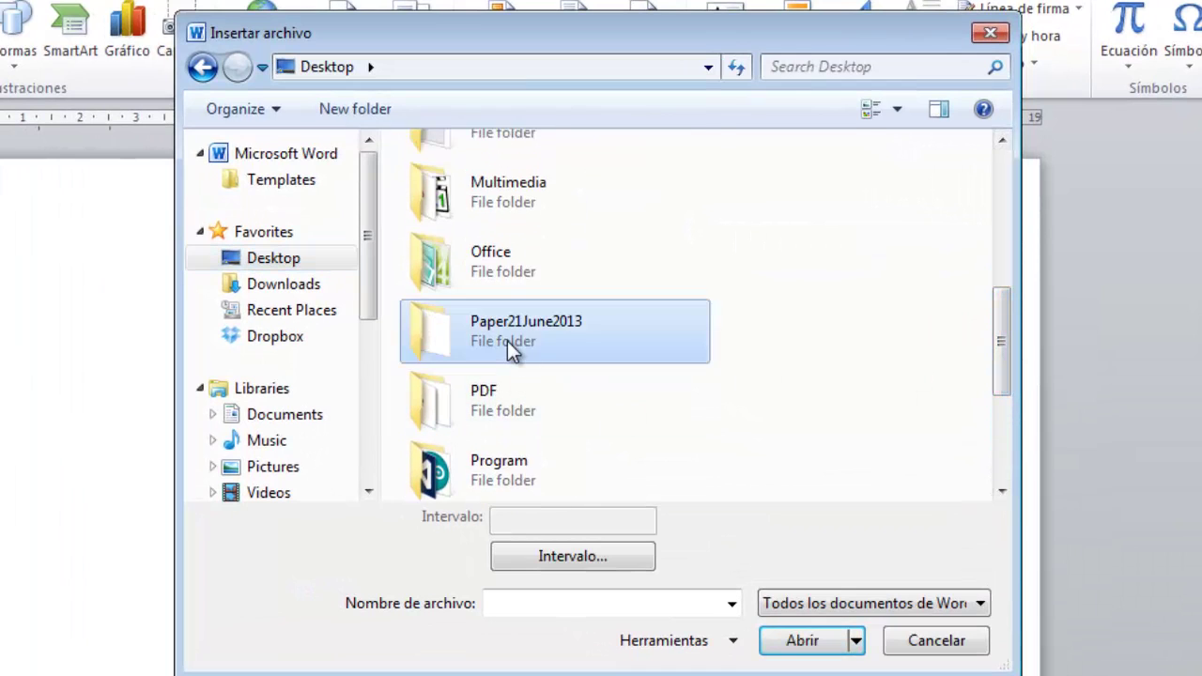
{"action": "double_click", "coordinate": [443, 186]}
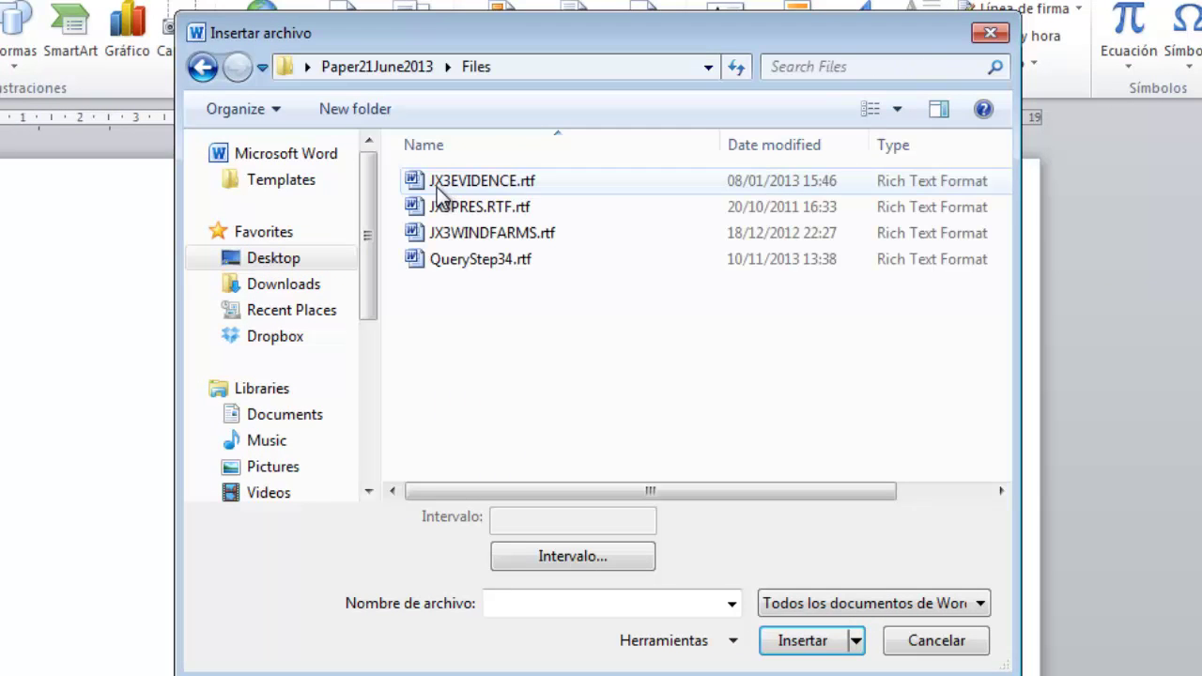
{"action": "left_click_drag", "start_coordinate": [809, 29], "coordinate": [1027, 131]}
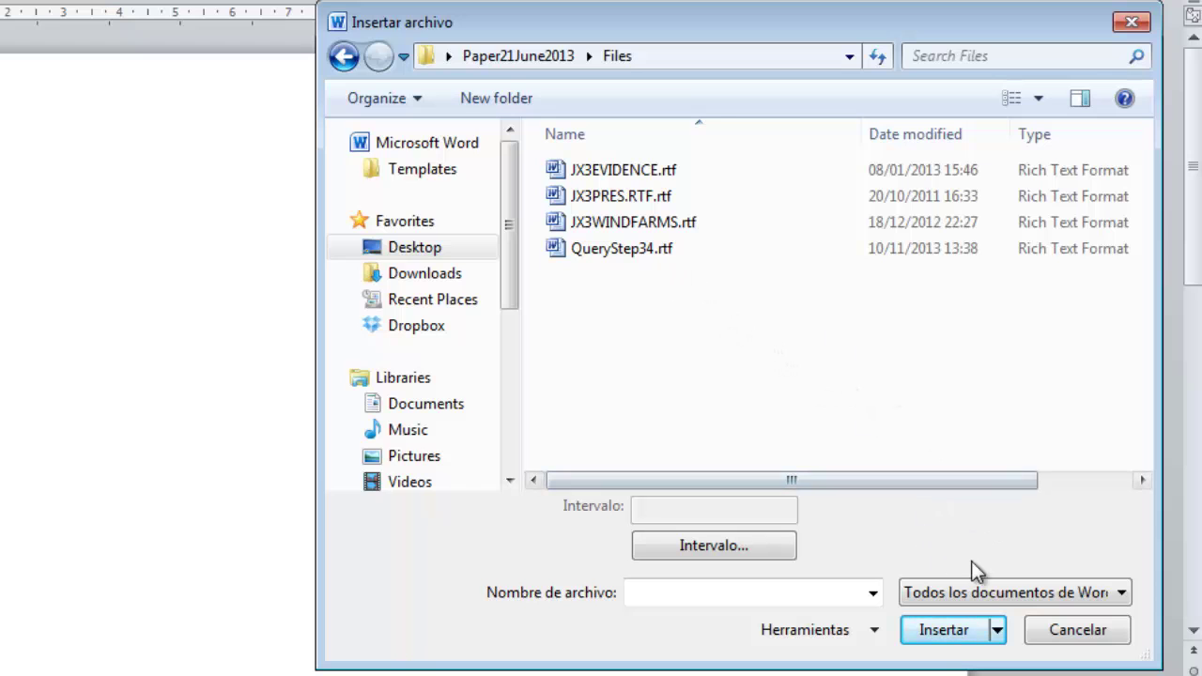
{"action": "left_click", "coordinate": [643, 250]}
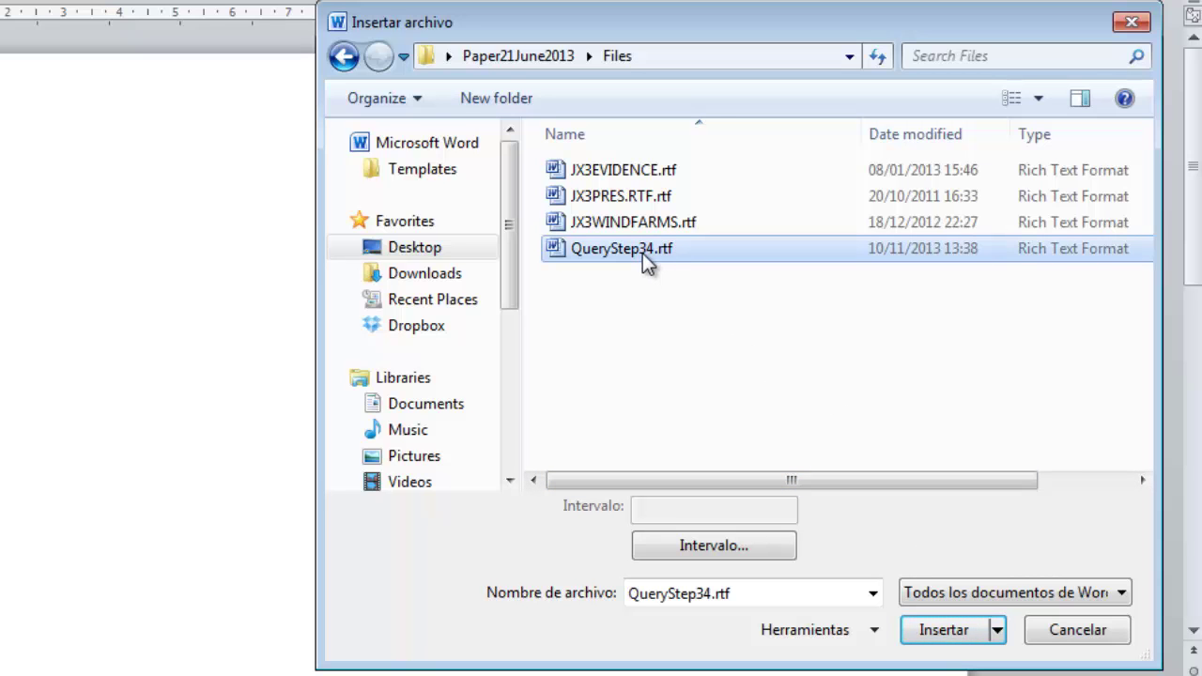
{"action": "left_click", "coordinate": [944, 629]}
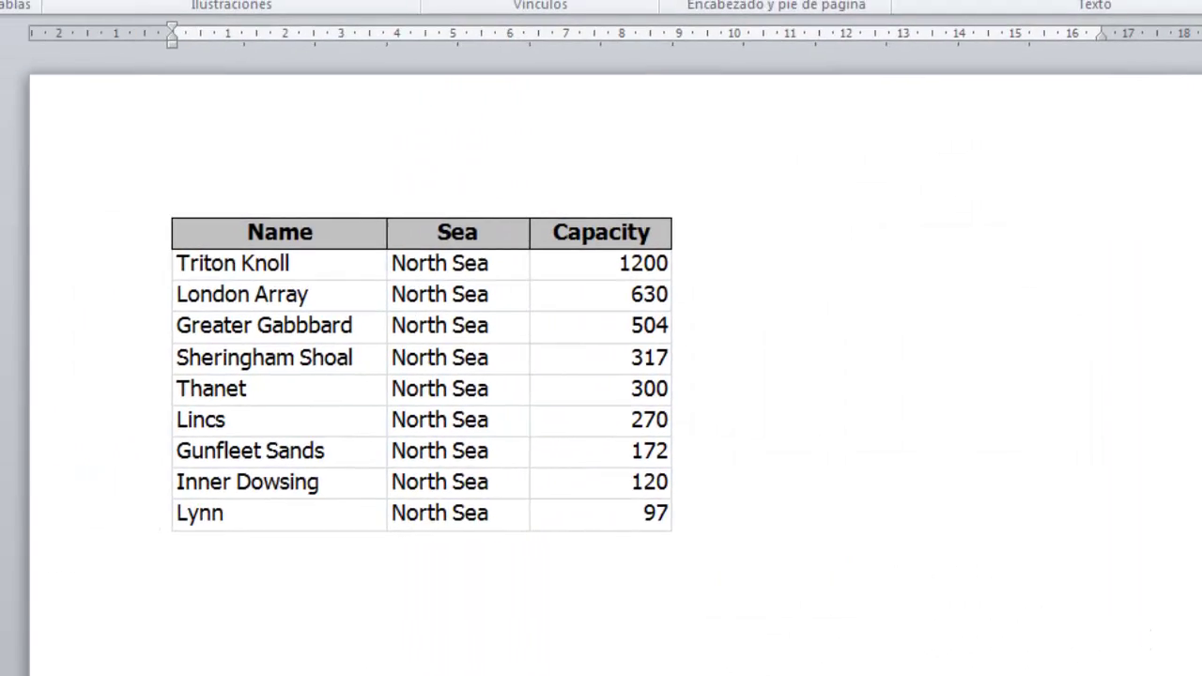